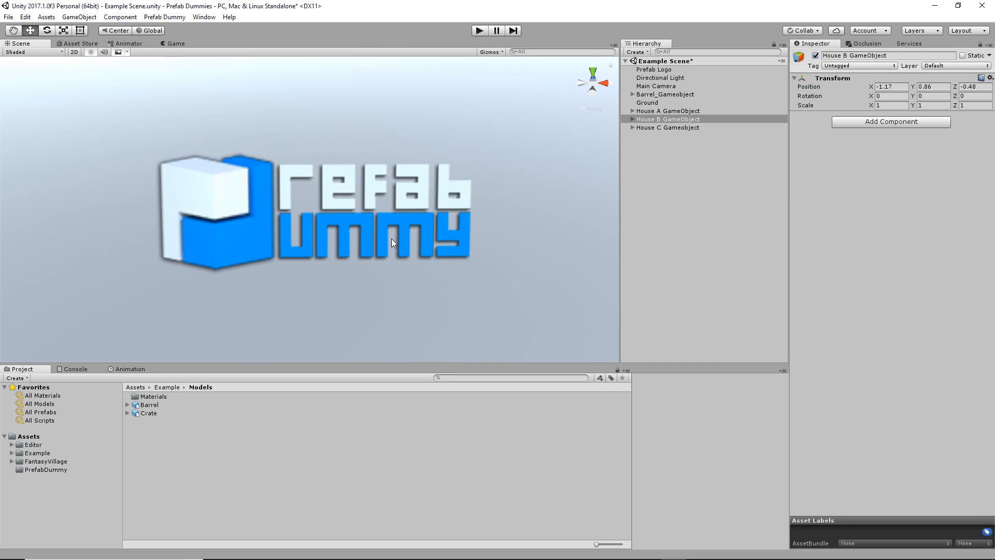
- Examine the three houses and the barrel laid out in the example scene
{"action": "middle_click_drag", "start_coordinate": [195, 245], "coordinate": [452, 231]}
{"action": "middle_click_drag", "start_coordinate": [259, 238], "coordinate": [390, 220]}
{"action": "scroll", "coordinate": [306, 232], "scroll_direction": "down", "scroll_amount": 1}
{"action": "middle_click_drag", "start_coordinate": [205, 245], "coordinate": [450, 243]}
{"action": "middle_click_drag", "start_coordinate": [242, 237], "coordinate": [394, 229]}
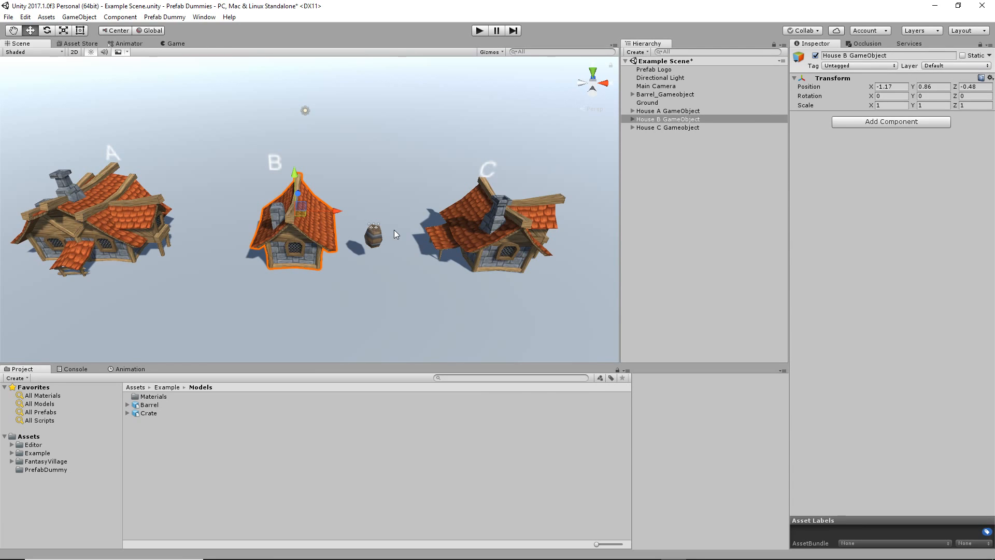
{"action": "middle_click_drag", "start_coordinate": [405, 287], "coordinate": [463, 267]}
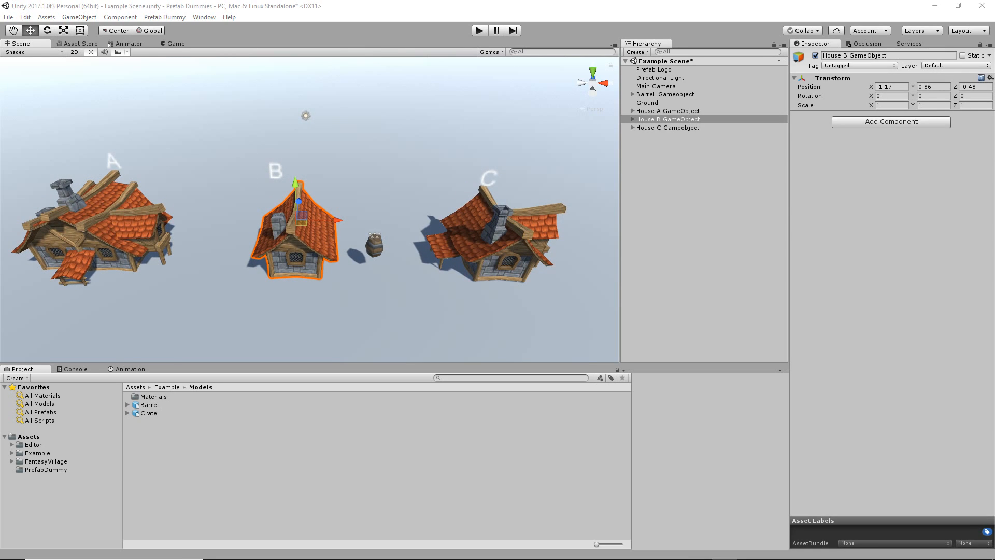
{"action": "middle_click_drag", "start_coordinate": [361, 251], "coordinate": [362, 254]}
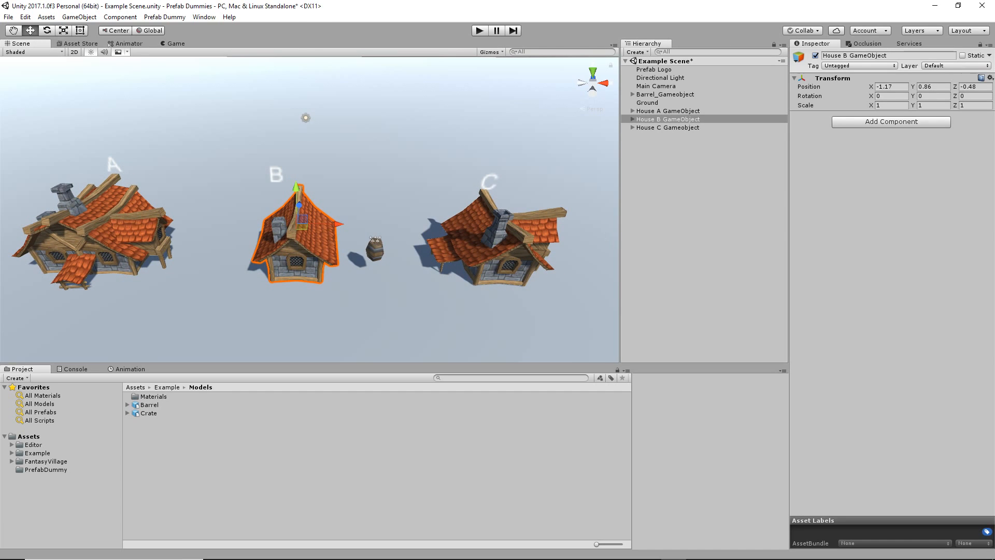
{"action": "middle_click_drag", "start_coordinate": [162, 274], "coordinate": [167, 268]}
{"action": "left_click_drag", "start_coordinate": [379, 271], "coordinate": [385, 303], "text": "alt"}
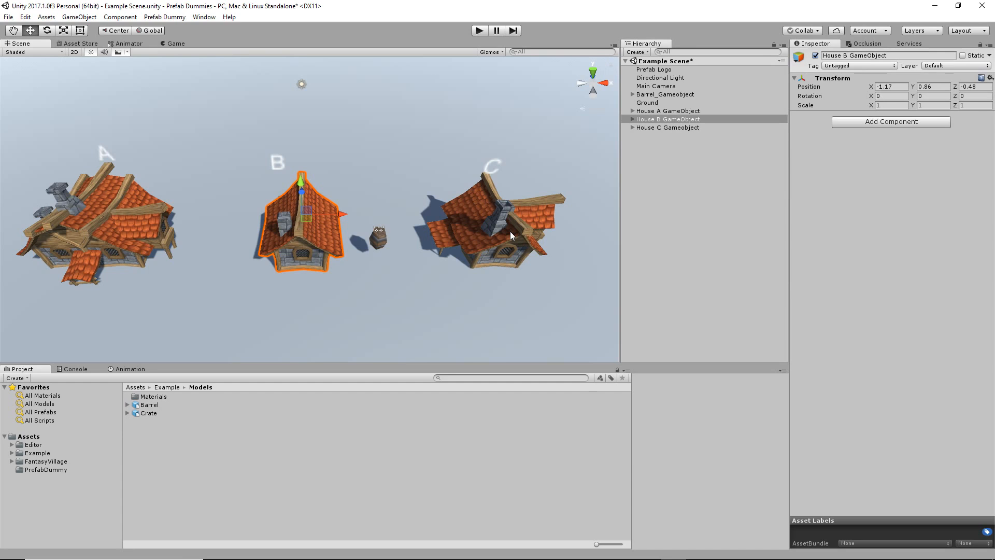
{"action": "middle_click_drag", "start_coordinate": [501, 246], "coordinate": [494, 263]}
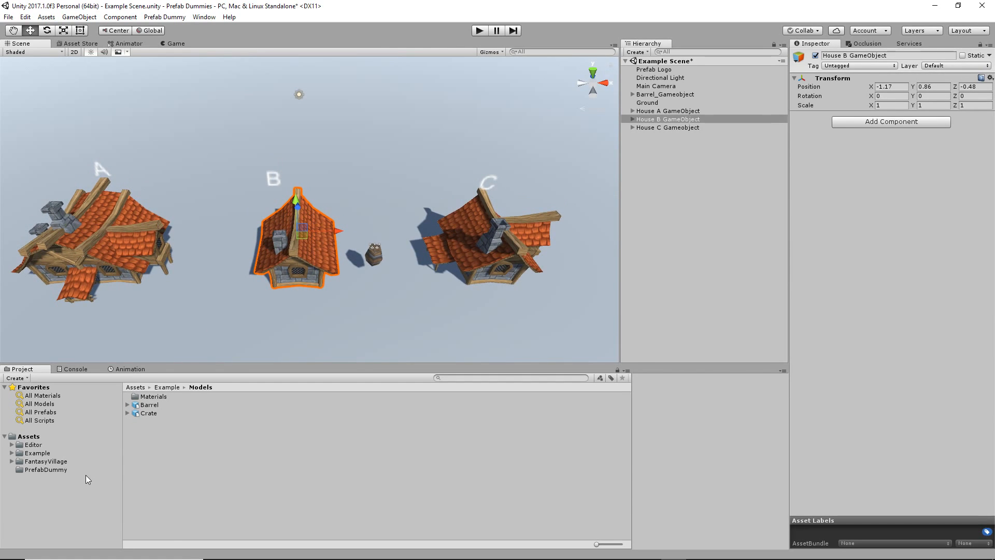
- Move the Ground object to the end of the scene hierarchy, below House C Gameobject
{"action": "left_click", "coordinate": [649, 103]}
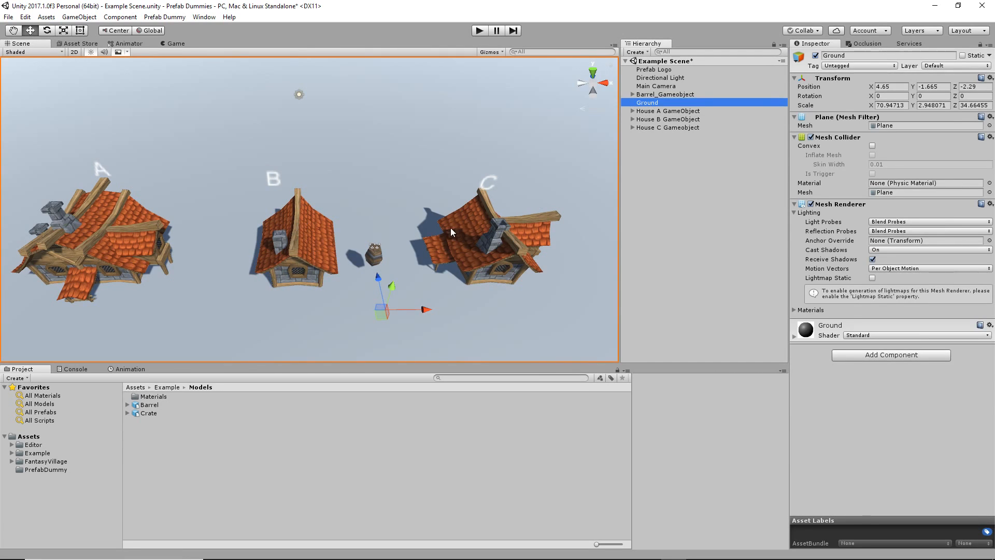
{"action": "left_click_drag", "start_coordinate": [658, 103], "coordinate": [657, 139]}
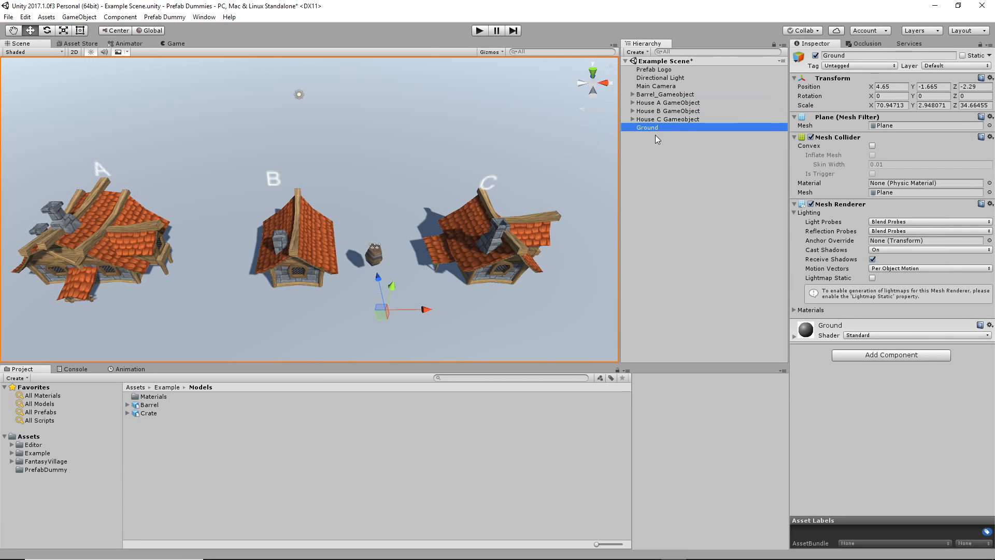
- Inspect the Main Camera, Directional Light and Prefab Logo objects, and return to the view of the three houses
{"action": "left_click", "coordinate": [659, 85]}
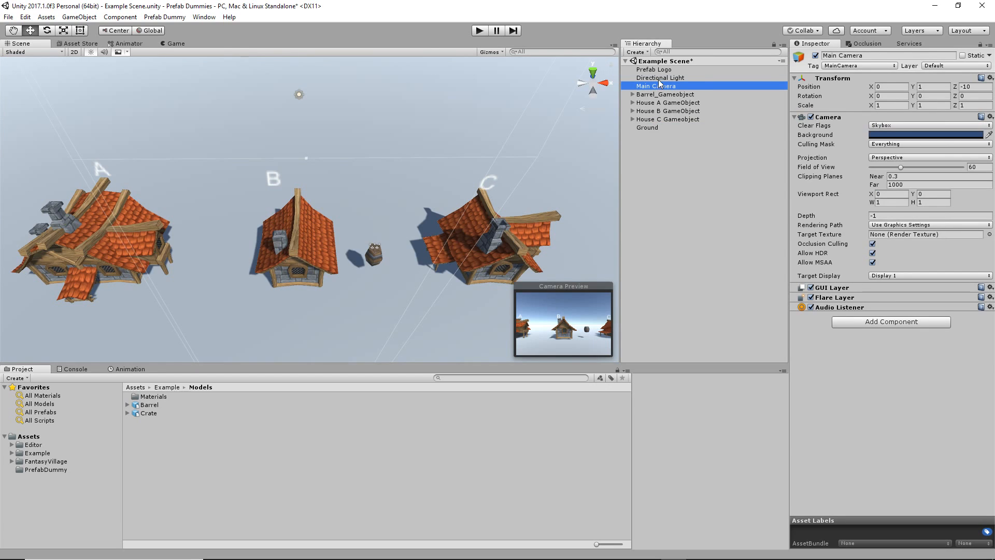
{"action": "left_click", "coordinate": [658, 78]}
{"action": "left_click", "coordinate": [658, 70]}
{"action": "double_click", "coordinate": [658, 70]}
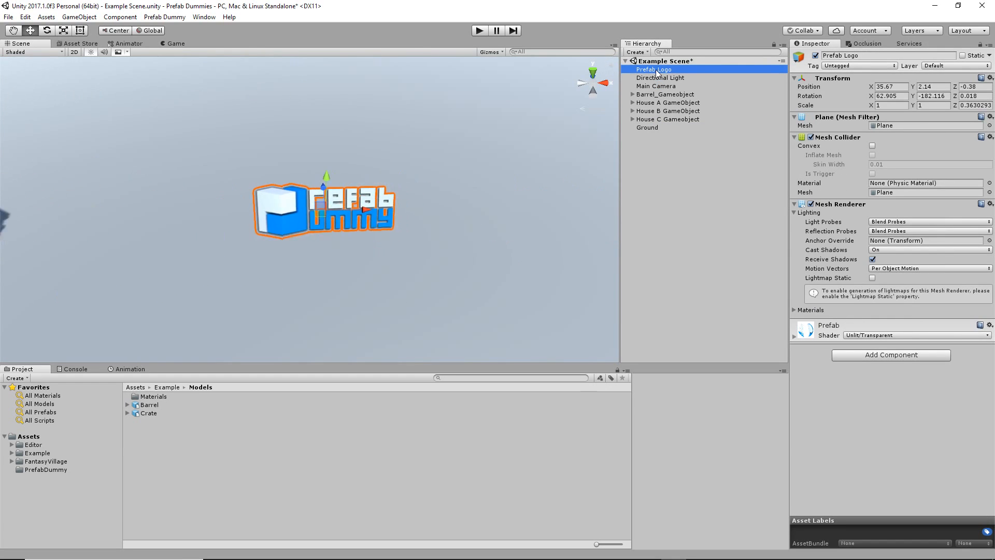
{"action": "middle_click_drag", "start_coordinate": [193, 238], "coordinate": [614, 226]}
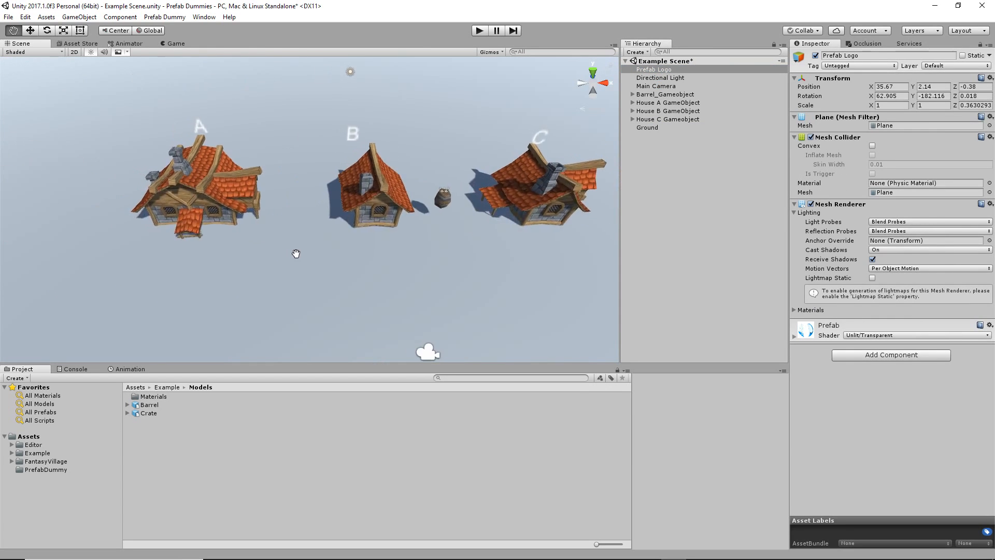
{"action": "middle_click_drag", "start_coordinate": [295, 254], "coordinate": [238, 240]}
{"action": "middle_click_drag", "start_coordinate": [365, 219], "coordinate": [371, 263]}
{"action": "scroll", "coordinate": [371, 263], "scroll_direction": "up", "scroll_amount": 2}
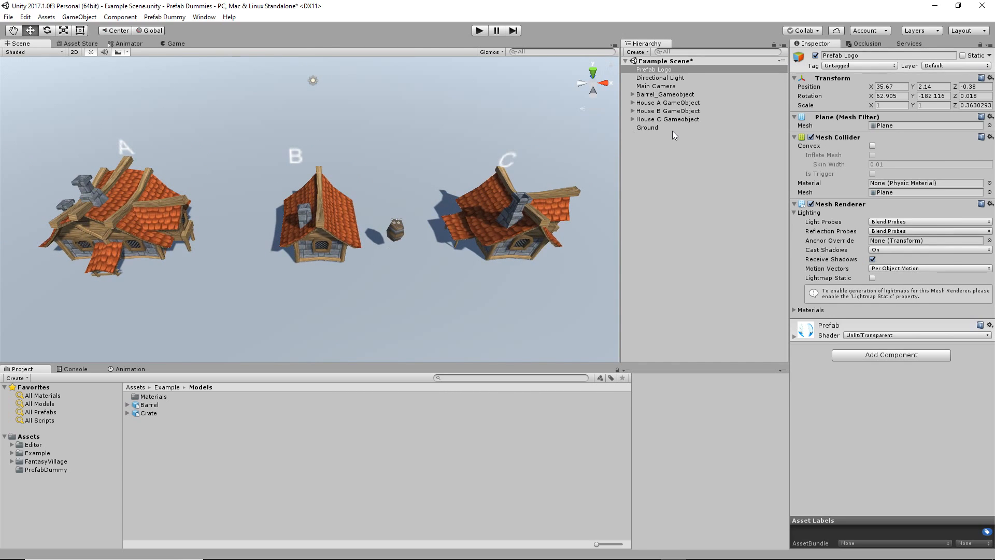
- Inspect the barrel and house parent objects one after another and reveal the children of Barrel_Gameobject
{"action": "left_click", "coordinate": [665, 95]}
{"action": "left_click", "coordinate": [674, 103]}
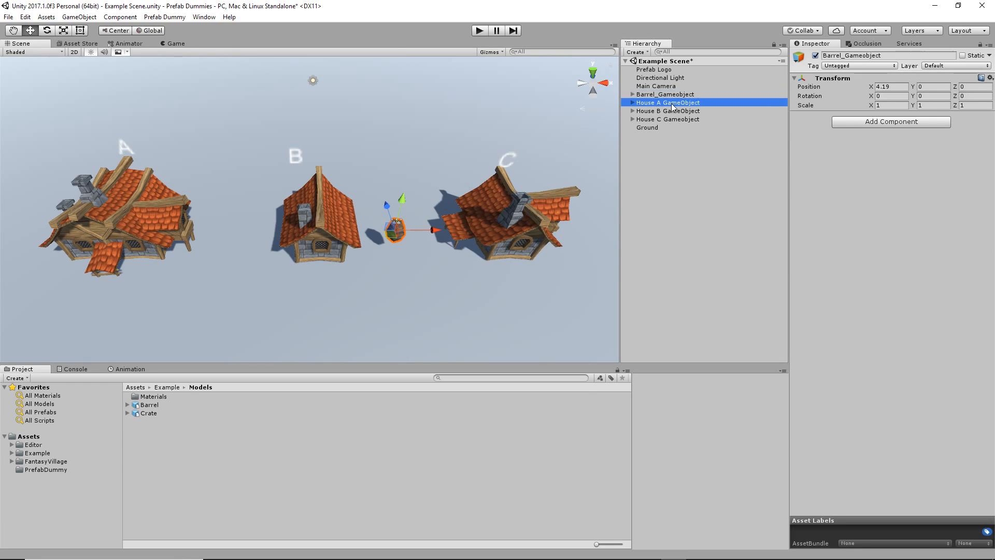
{"action": "left_click", "coordinate": [675, 110]}
{"action": "left_click", "coordinate": [673, 118]}
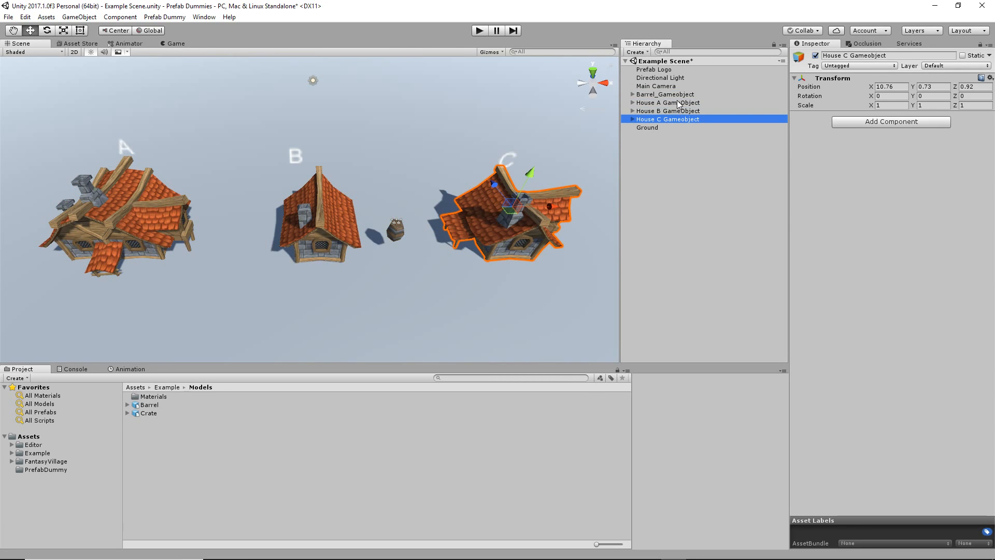
{"action": "left_click", "coordinate": [675, 95]}
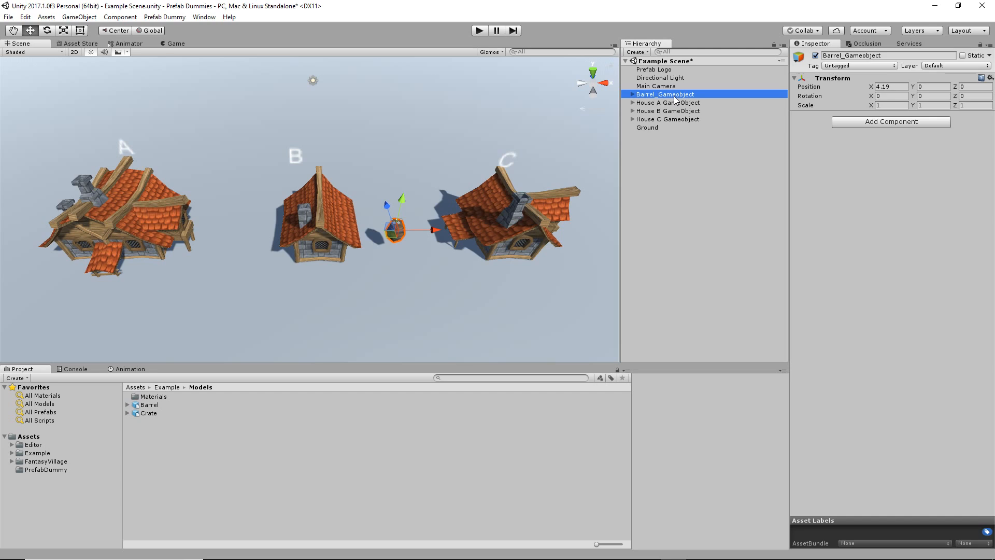
{"action": "left_click", "coordinate": [633, 94]}
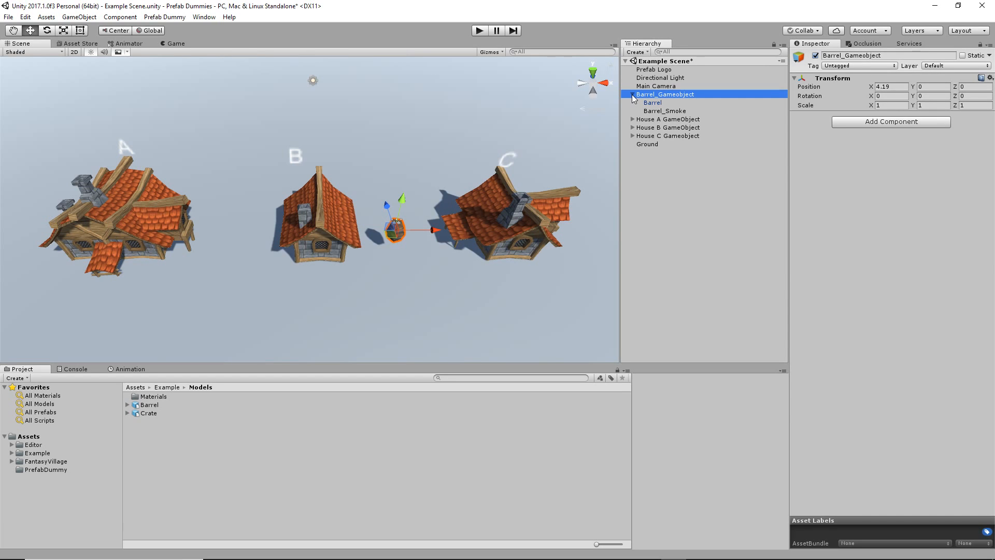
- Create an empty GameObject at the scene root and set its position to 0, 0, 0
{"action": "right_click", "coordinate": [687, 246]}
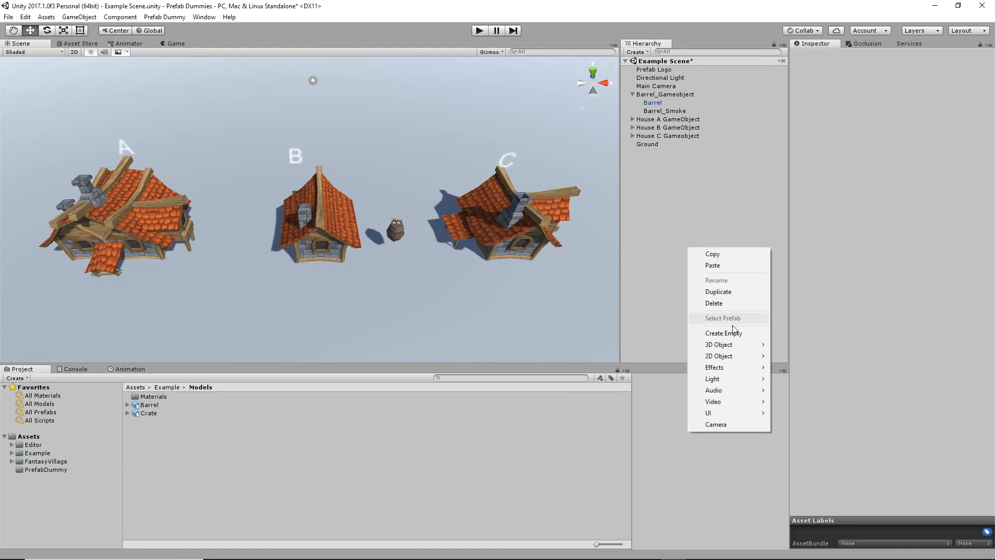
{"action": "left_click", "coordinate": [734, 333]}
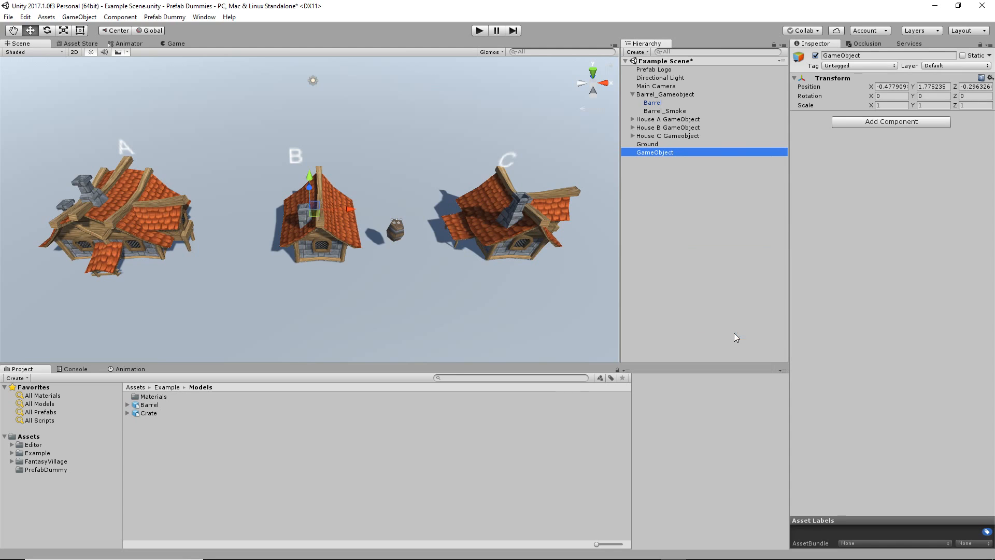
{"action": "left_click", "coordinate": [896, 86]}
{"action": "type", "text": "0"}
{"action": "left_click", "coordinate": [933, 86]}
{"action": "type", "text": "0"}
{"action": "left_click", "coordinate": [973, 87]}
{"action": "type", "text": "0"}
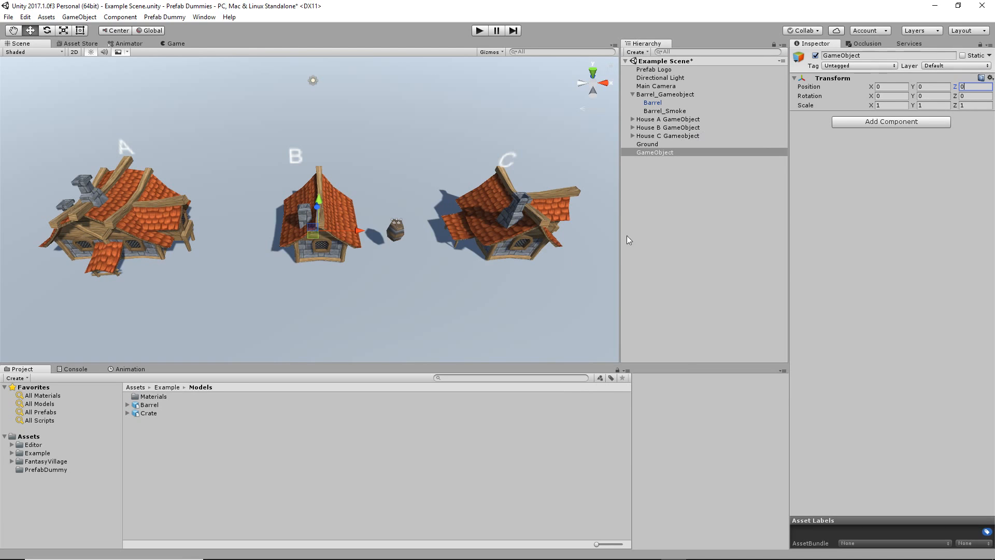
- Add the Barrel model from the Models folder to the scene and set its position to 0, 0, 0
{"action": "left_click", "coordinate": [152, 405]}
{"action": "left_click_drag", "start_coordinate": [151, 405], "coordinate": [252, 248]}
{"action": "left_click", "coordinate": [898, 97]}
{"action": "type", "text": "0"}
{"action": "left_click", "coordinate": [933, 96]}
{"action": "type", "text": "0"}
{"action": "left_click", "coordinate": [976, 96]}
{"action": "type", "text": "0"}
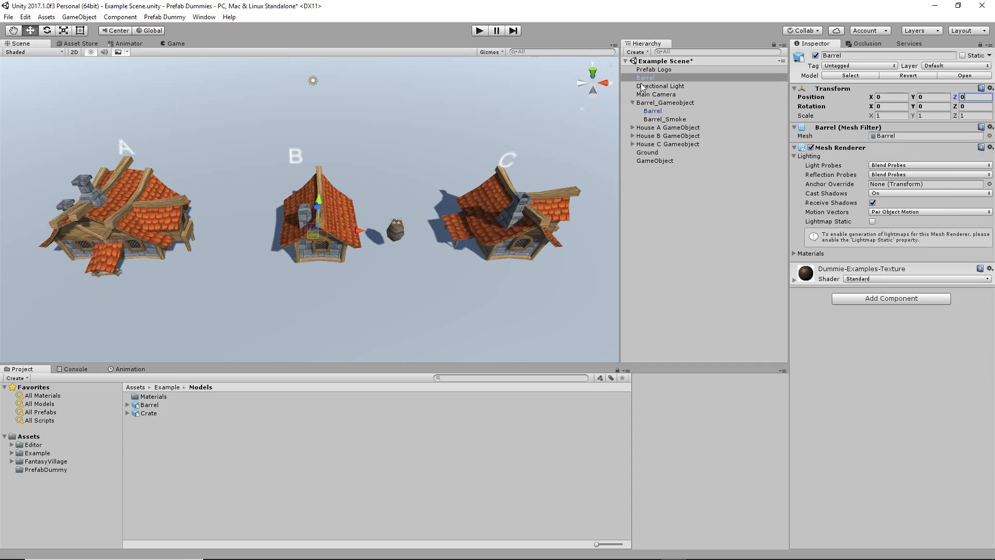
- Parent the new Barrel to the empty GameObject and move that parent to about X -4.5, Z -3.15
{"action": "left_click", "coordinate": [654, 78]}
{"action": "left_click_drag", "start_coordinate": [654, 78], "coordinate": [662, 160]}
{"action": "left_click", "coordinate": [656, 153]}
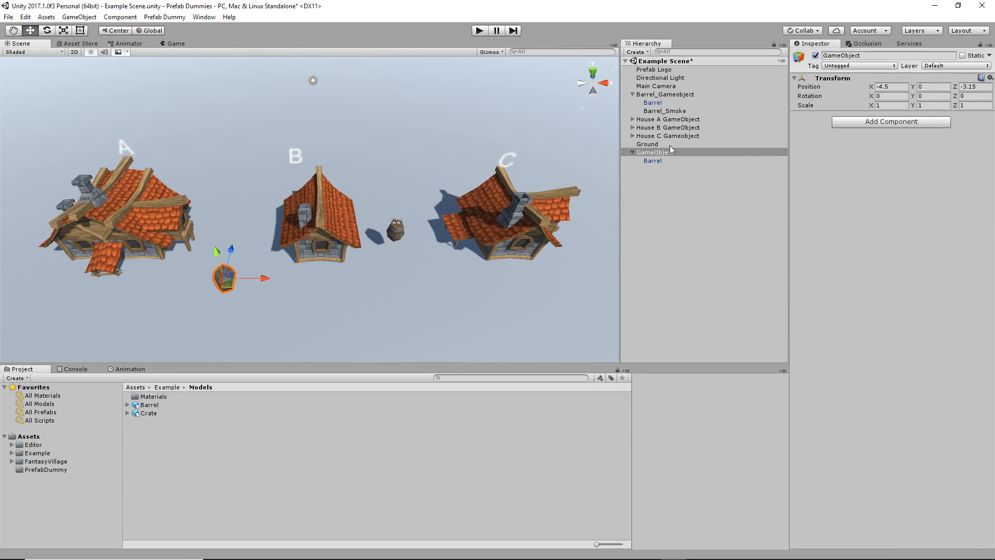
{"action": "left_click", "coordinate": [652, 161]}
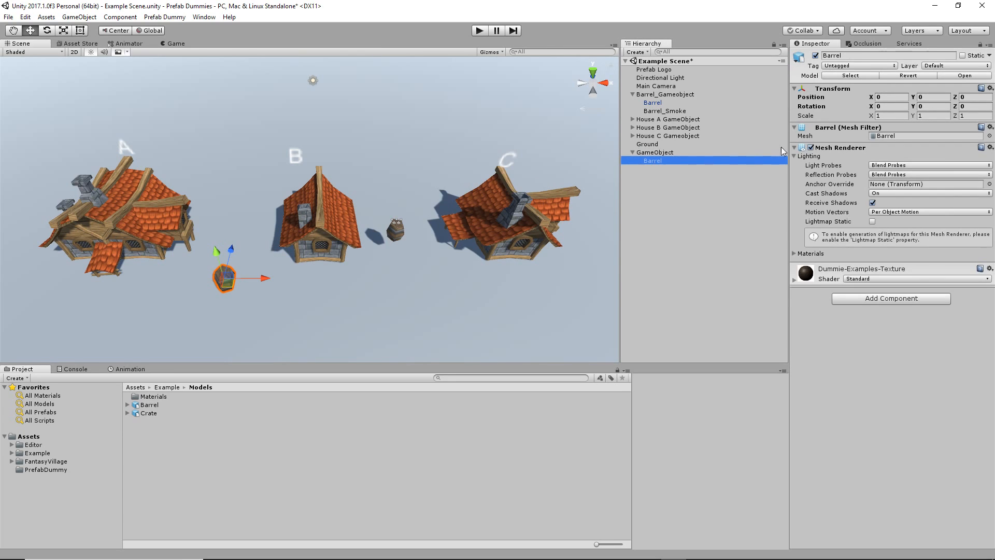
- Inspect the Barrel and Barrel_Smoke children of Barrel_Gameobject, along with their parent
{"action": "left_click", "coordinate": [650, 106]}
{"action": "left_click", "coordinate": [652, 111]}
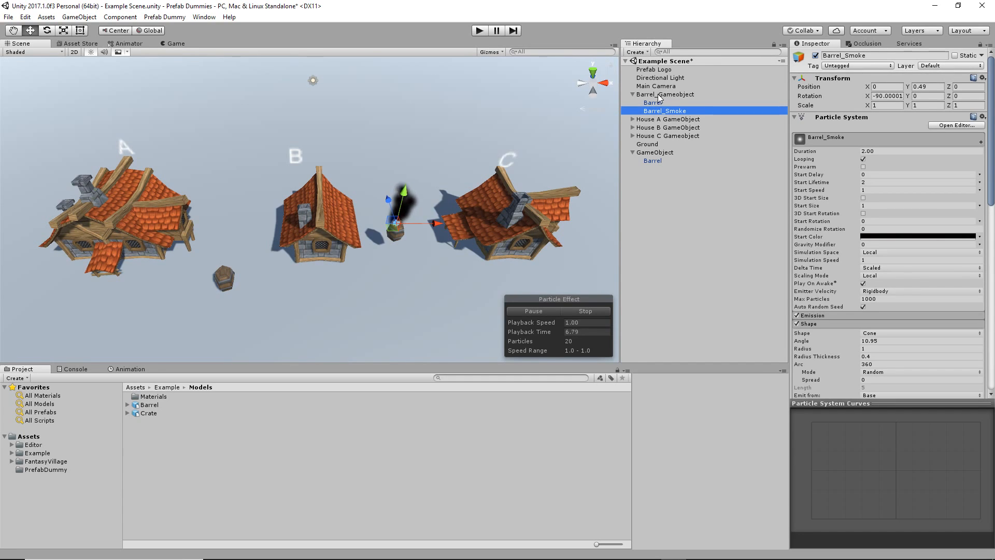
{"action": "left_click", "coordinate": [660, 96]}
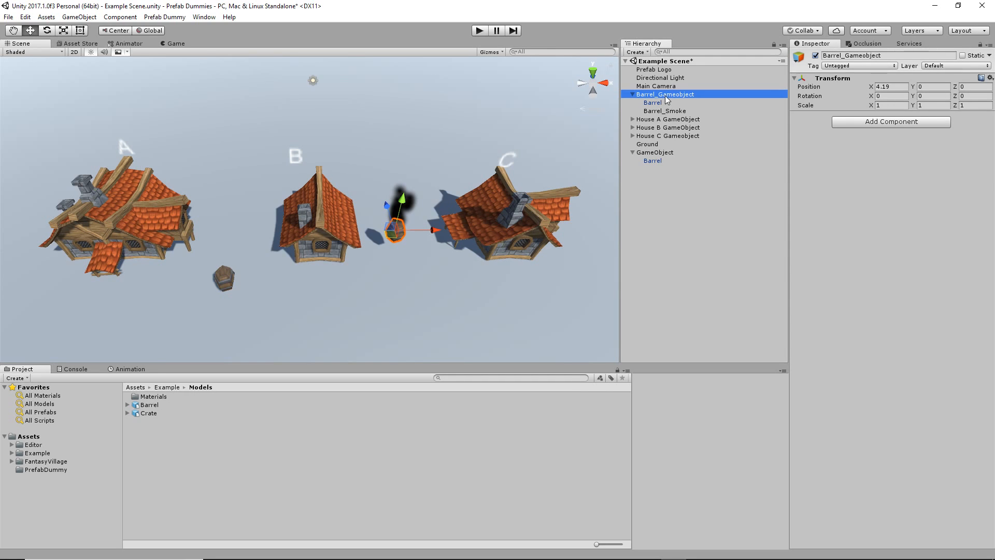
- Delete the empty parent GameObject in front of the houses together with its Barrel child
{"action": "left_click", "coordinate": [225, 279]}
{"action": "left_click", "coordinate": [655, 153]}
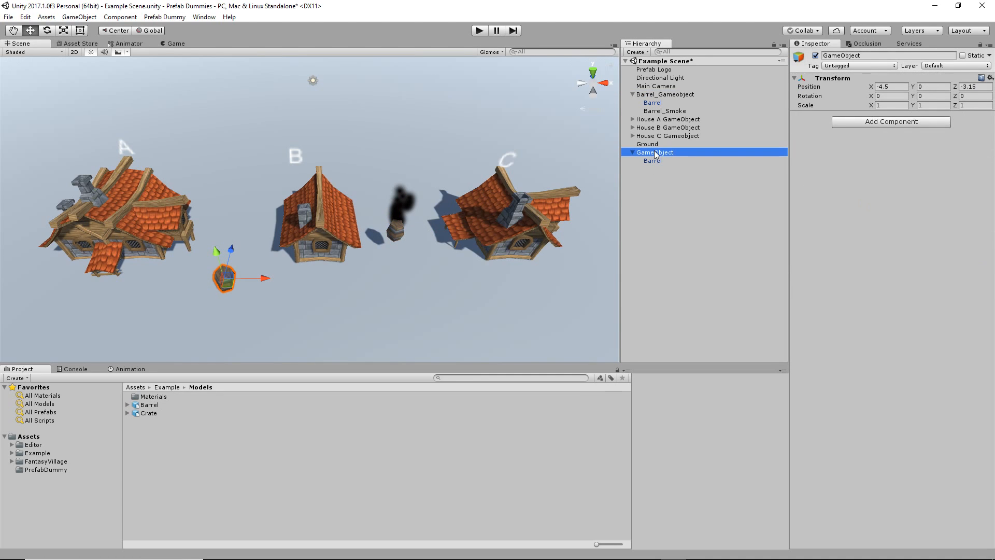
{"action": "key", "text": "Delete"}
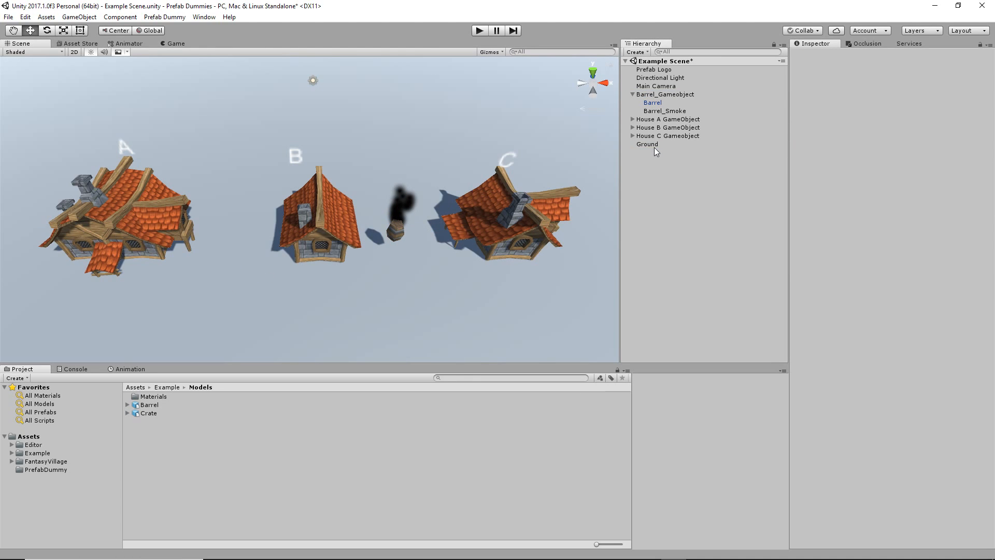
- Inspect House A GameObject with its House A mesh and A text children, and check House B GameObject
{"action": "left_click", "coordinate": [656, 95]}
{"action": "left_click", "coordinate": [632, 95]}
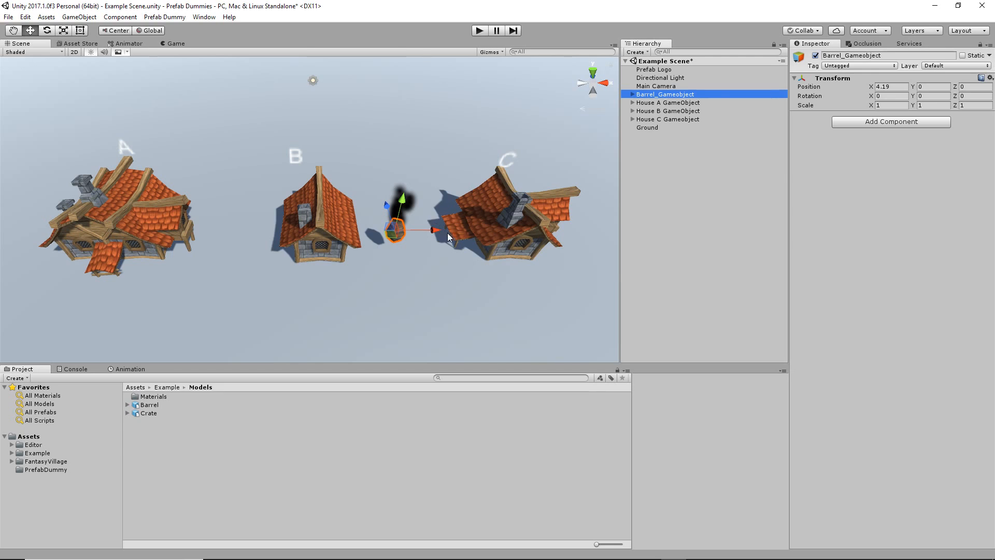
{"action": "middle_click_drag", "start_coordinate": [449, 237], "coordinate": [449, 240]}
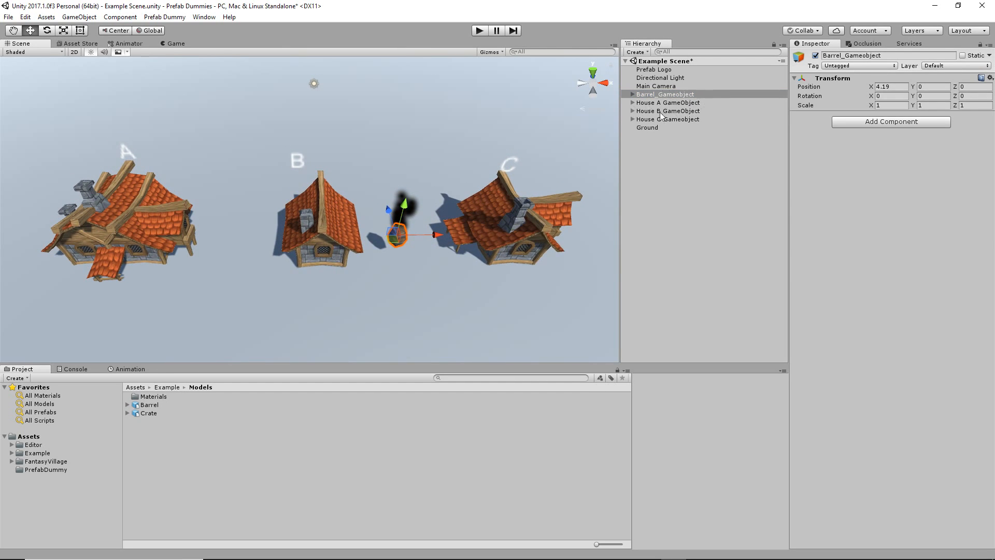
{"action": "left_click", "coordinate": [632, 102]}
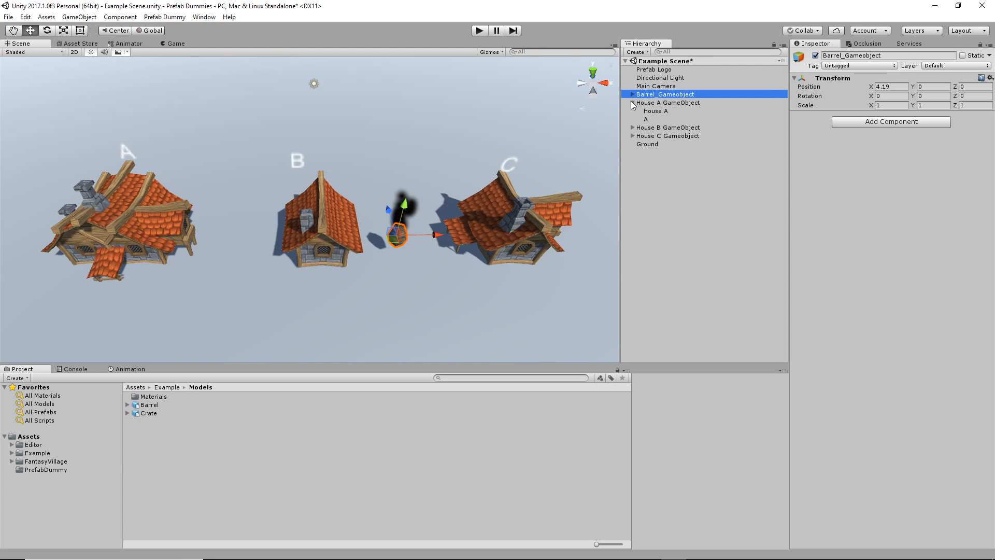
{"action": "left_click", "coordinate": [648, 103]}
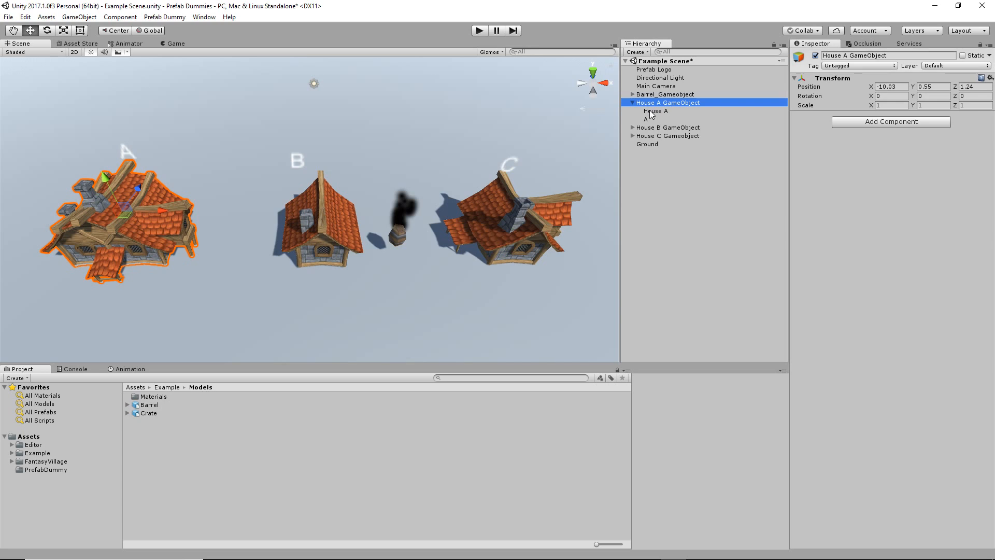
{"action": "left_click", "coordinate": [649, 110]}
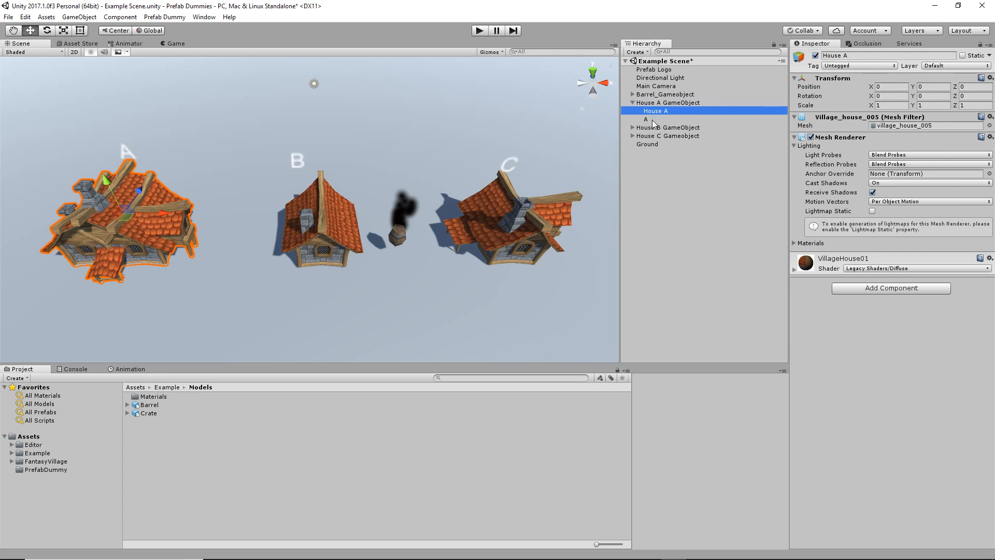
{"action": "left_click", "coordinate": [652, 119]}
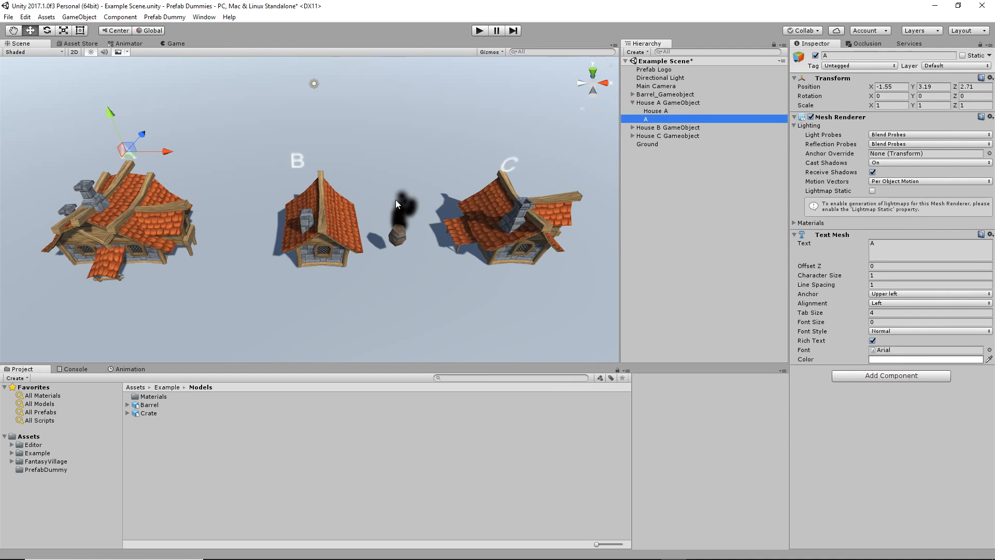
{"action": "left_click", "coordinate": [680, 128]}
{"action": "left_click", "coordinate": [632, 128]}
{"action": "left_click", "coordinate": [632, 128]}
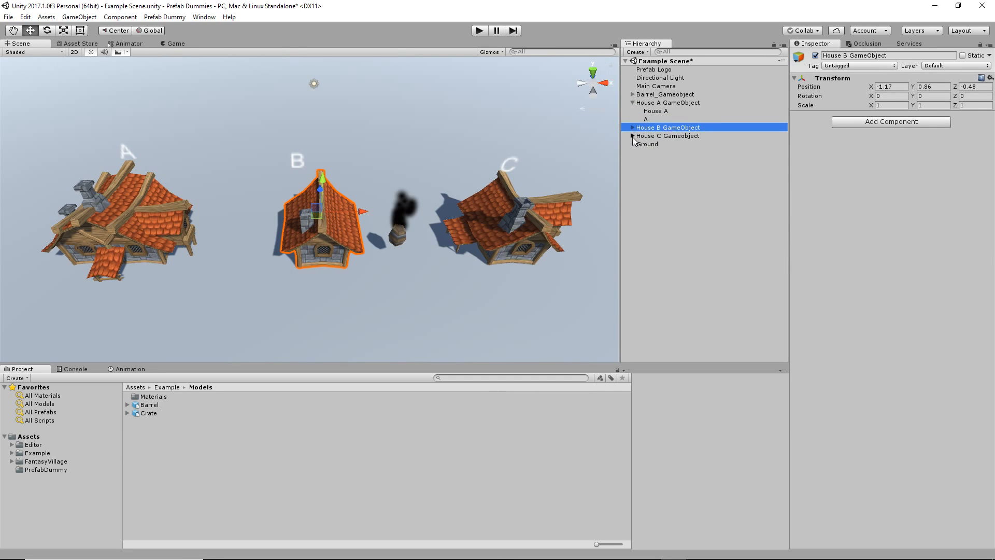
{"action": "left_click", "coordinate": [632, 103]}
- Reveal the children of Barrel_Gameobject and inspect the Barrel_Smoke particle system
{"action": "middle_click_drag", "start_coordinate": [393, 223], "coordinate": [401, 243]}
{"action": "left_click", "coordinate": [689, 95]}
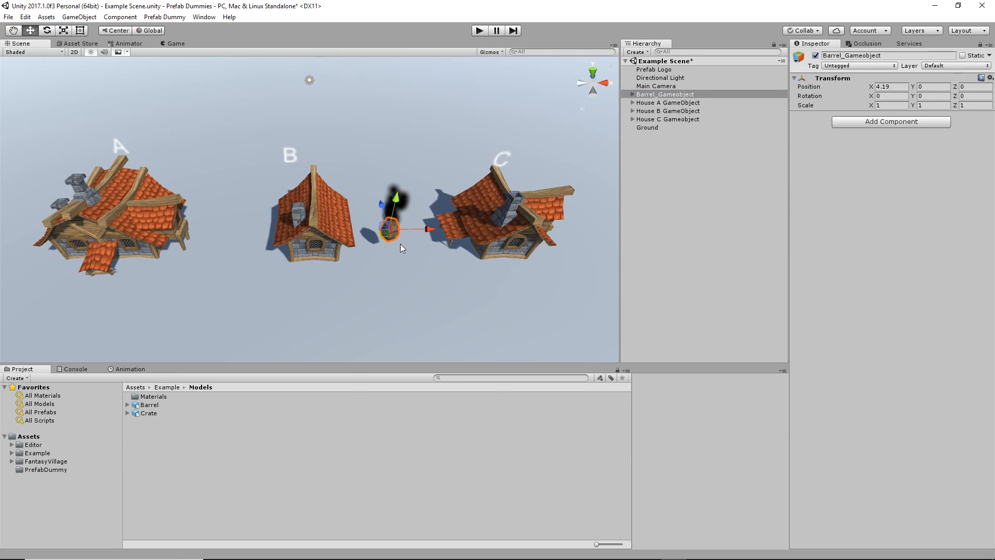
{"action": "left_click", "coordinate": [632, 94]}
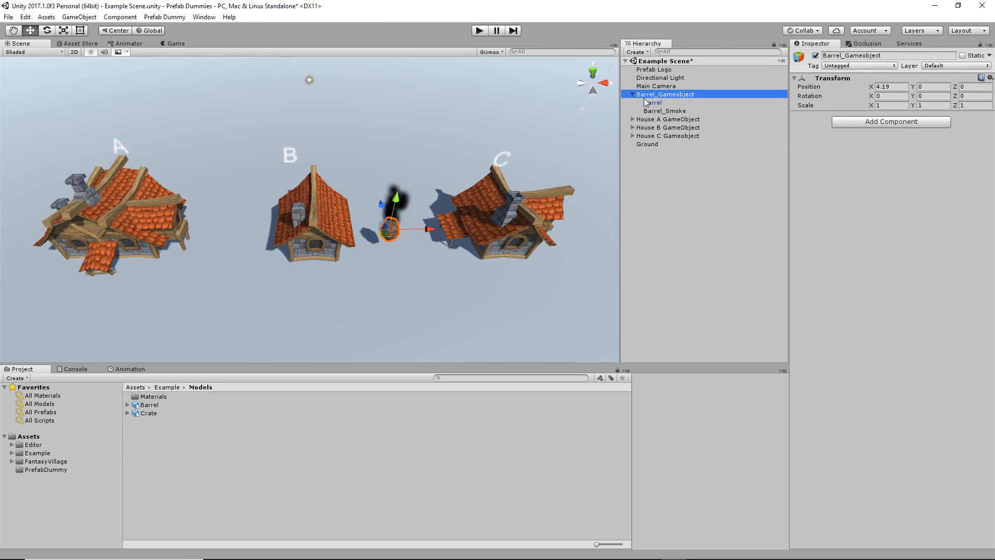
{"action": "left_click", "coordinate": [665, 111]}
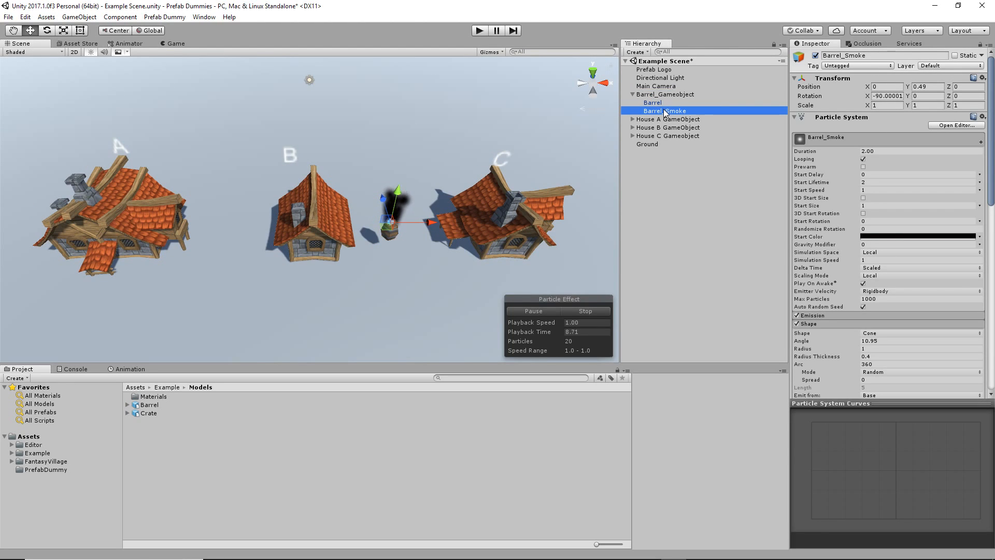
- Move Barrel_Gameobject in front of House B, to about X -0.79, Y -1.2, Z -1.63
{"action": "left_click", "coordinate": [663, 103]}
{"action": "left_click", "coordinate": [663, 94]}
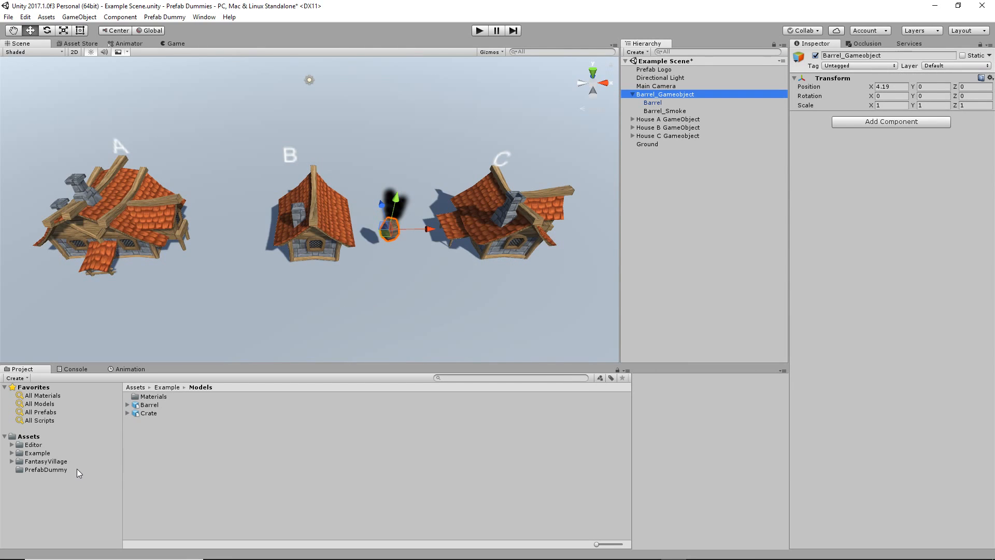
{"action": "left_click", "coordinate": [380, 246]}
{"action": "left_click_drag", "start_coordinate": [380, 246], "coordinate": [287, 263]}
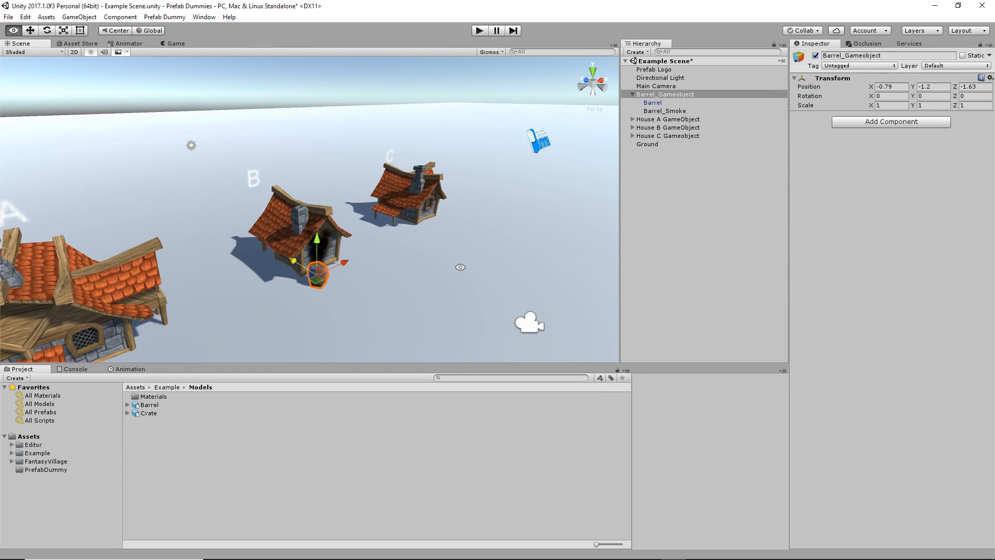
{"action": "left_click_drag", "start_coordinate": [461, 267], "coordinate": [334, 307], "text": "alt"}
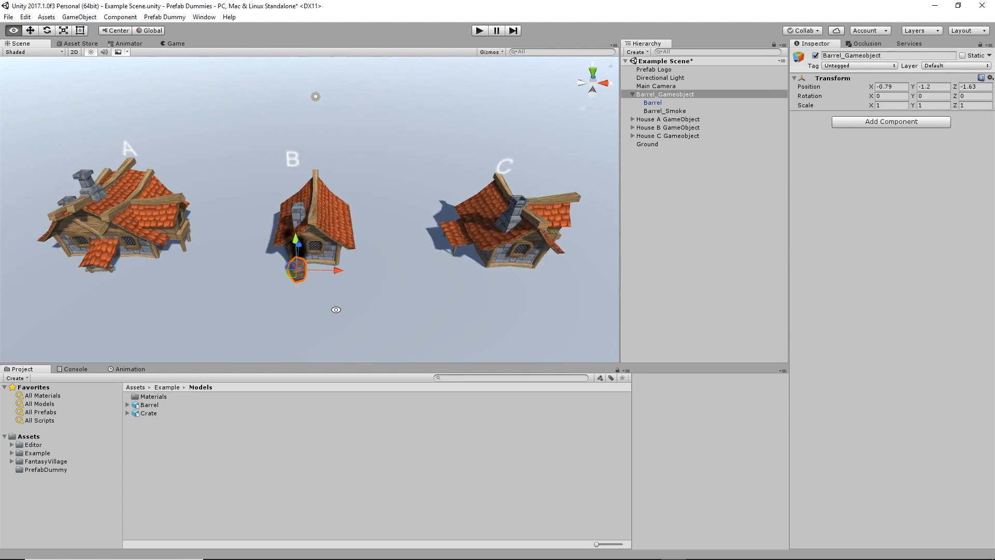
- Stop the Barrel_Smoke particle preview and return to the parent Barrel_Gameobject with its children shown
{"action": "left_click", "coordinate": [657, 111]}
{"action": "left_click", "coordinate": [657, 103]}
{"action": "left_click", "coordinate": [658, 111]}
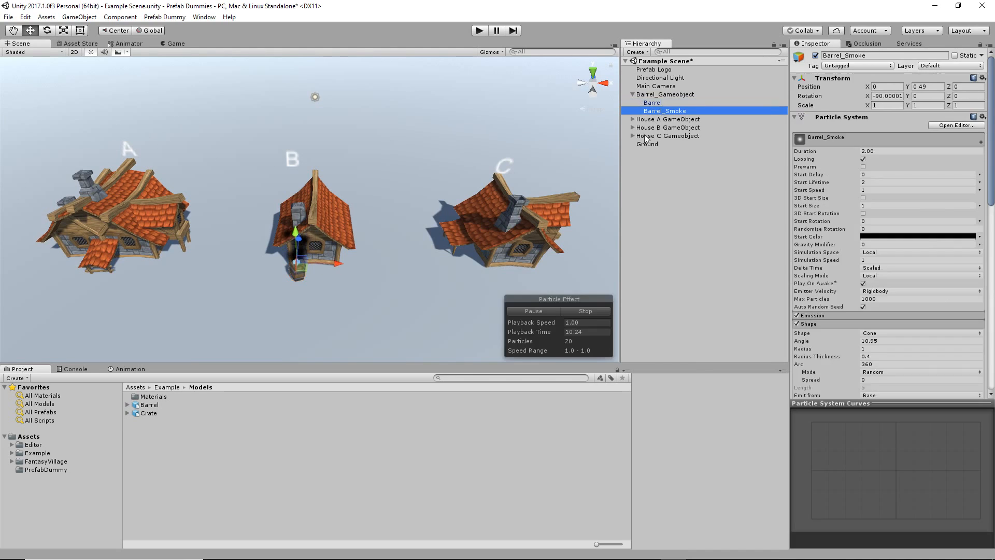
{"action": "left_click", "coordinate": [592, 311]}
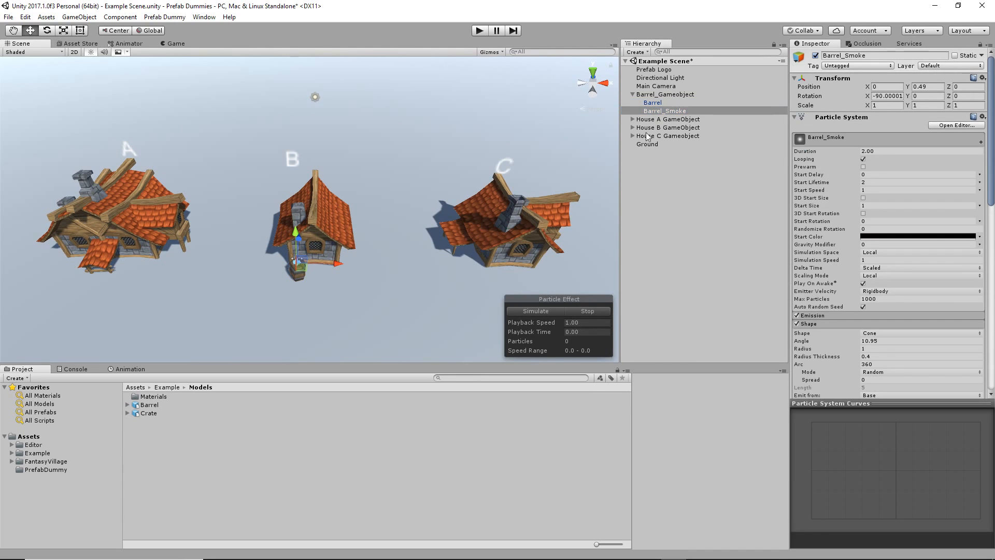
{"action": "left_click", "coordinate": [657, 95]}
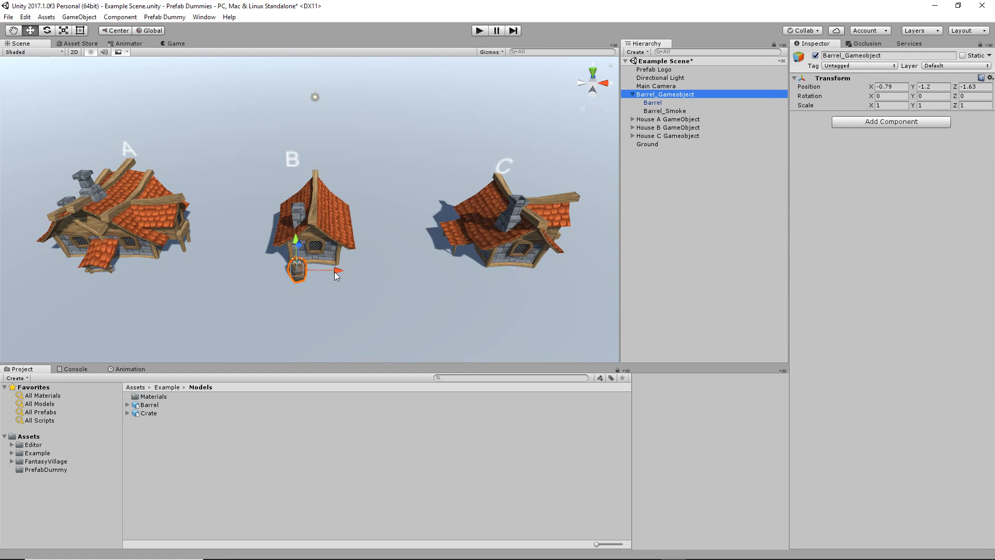
{"action": "left_click", "coordinate": [632, 94]}
{"action": "left_click", "coordinate": [633, 94]}
- Examine the contents of the PrefabDummy and Editor asset folders and read the README file
{"action": "left_click", "coordinate": [43, 470]}
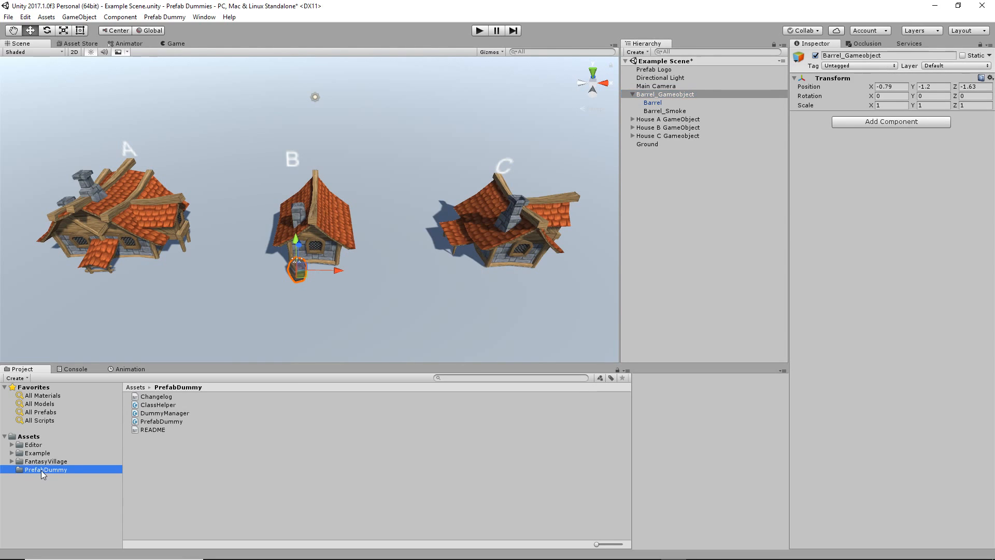
{"action": "left_click", "coordinate": [35, 445]}
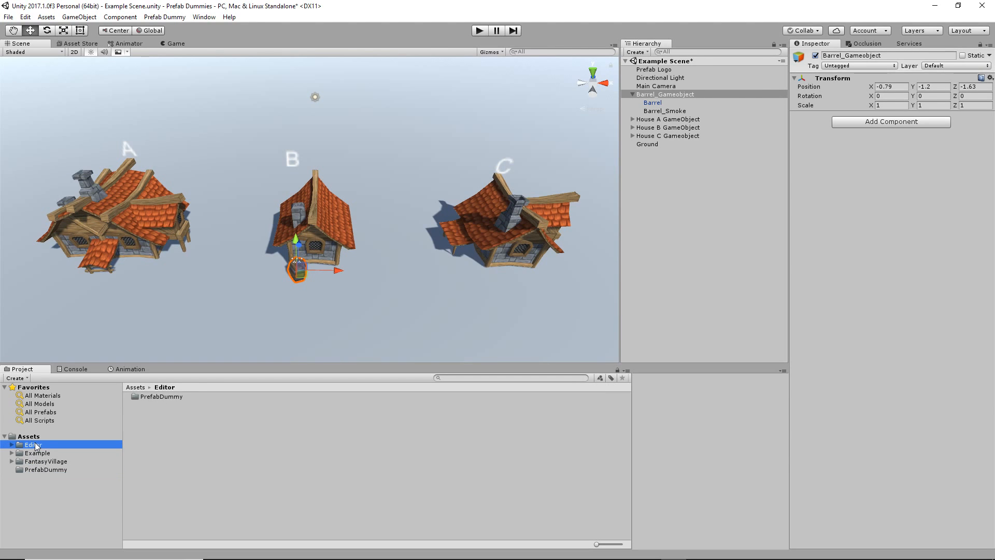
{"action": "left_click", "coordinate": [154, 395]}
{"action": "left_click", "coordinate": [39, 468]}
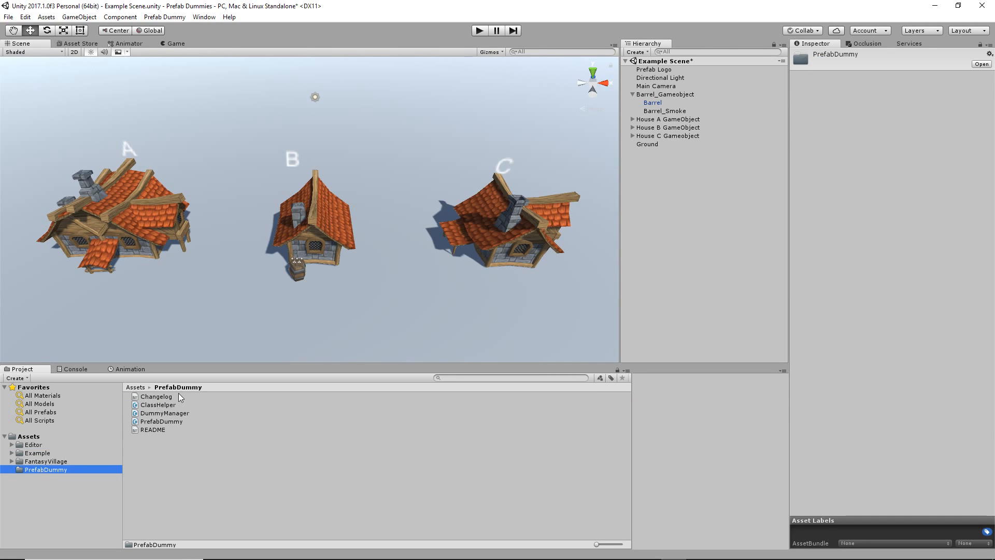
{"action": "left_click", "coordinate": [151, 429]}
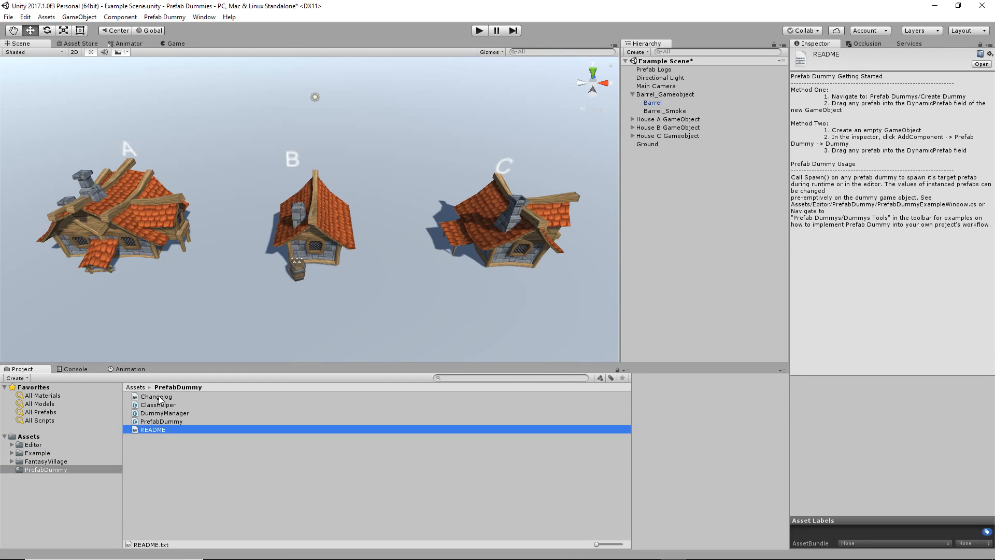
- Look through the FantasyVillage folder and preview the Barrel and Crate models in the Example folder's Models subfolder
{"action": "left_click", "coordinate": [31, 461]}
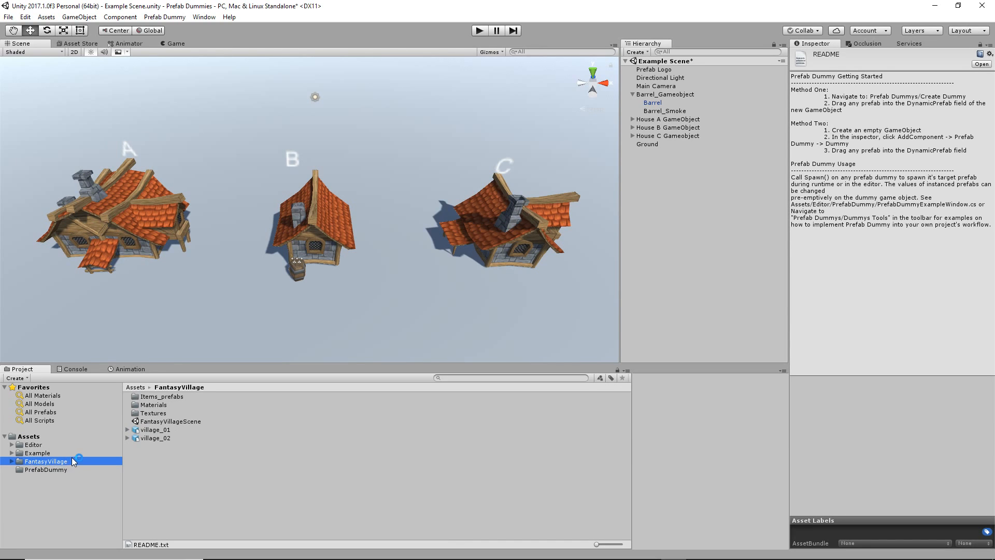
{"action": "left_click", "coordinate": [35, 453]}
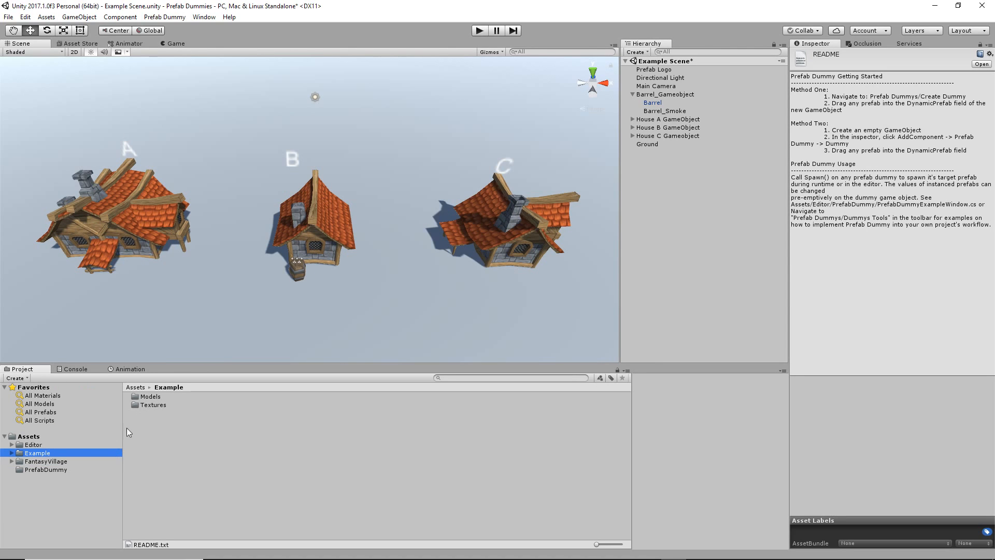
{"action": "left_click", "coordinate": [12, 453]}
{"action": "left_click", "coordinate": [42, 461]}
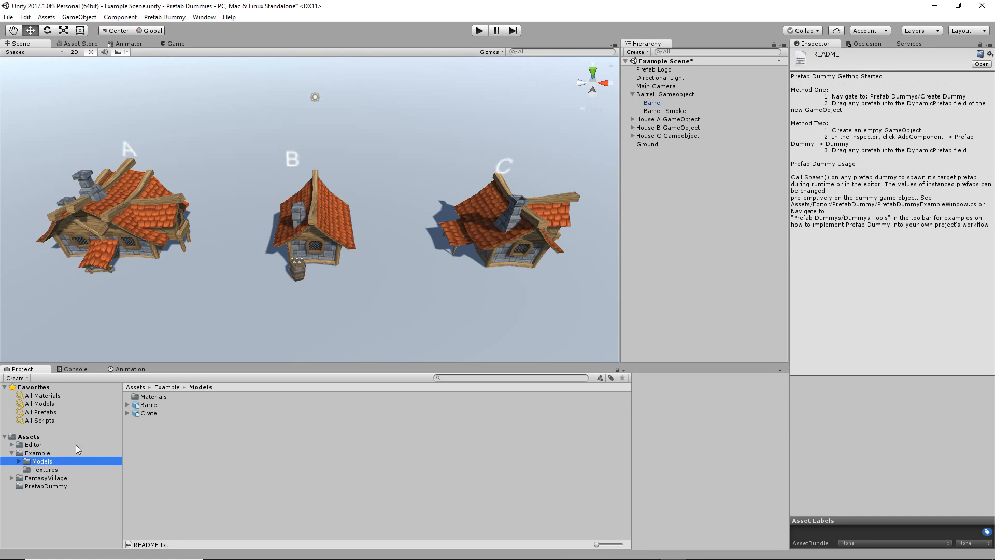
{"action": "left_click", "coordinate": [150, 405]}
{"action": "left_click_drag", "start_coordinate": [937, 441], "coordinate": [861, 441]}
{"action": "left_click", "coordinate": [177, 412]}
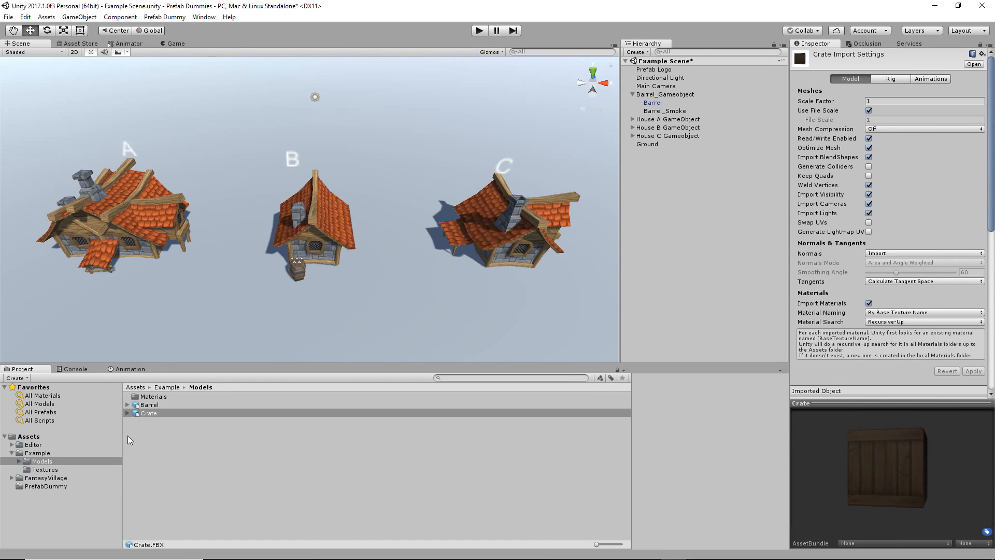
- Preview Dummie-Examples-Texture in the Example folder's Textures subfolder and collapse the Example folder
{"action": "left_click", "coordinate": [46, 469]}
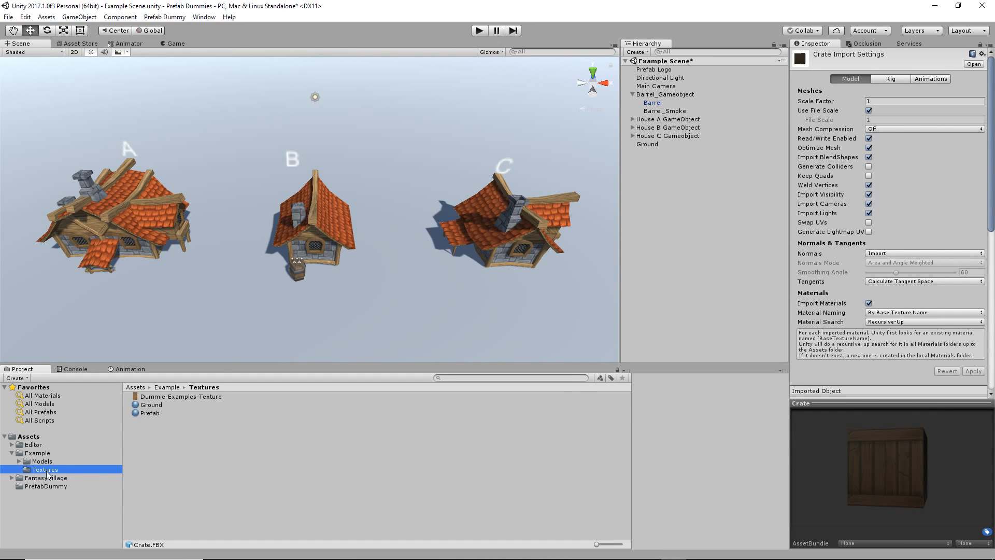
{"action": "left_click", "coordinate": [166, 397]}
{"action": "left_click", "coordinate": [862, 468]}
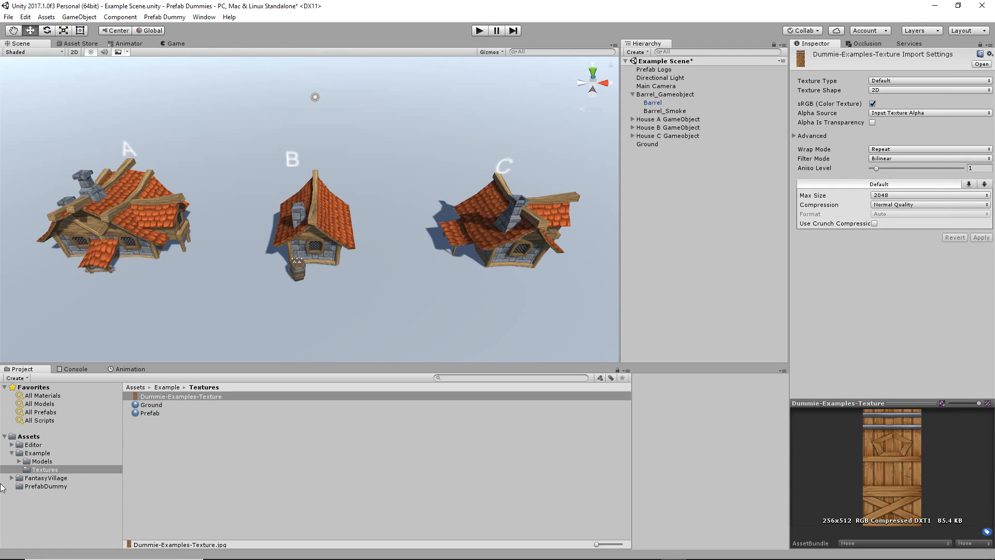
{"action": "left_click", "coordinate": [41, 461]}
{"action": "left_click", "coordinate": [40, 455]}
{"action": "key", "text": "Left"}
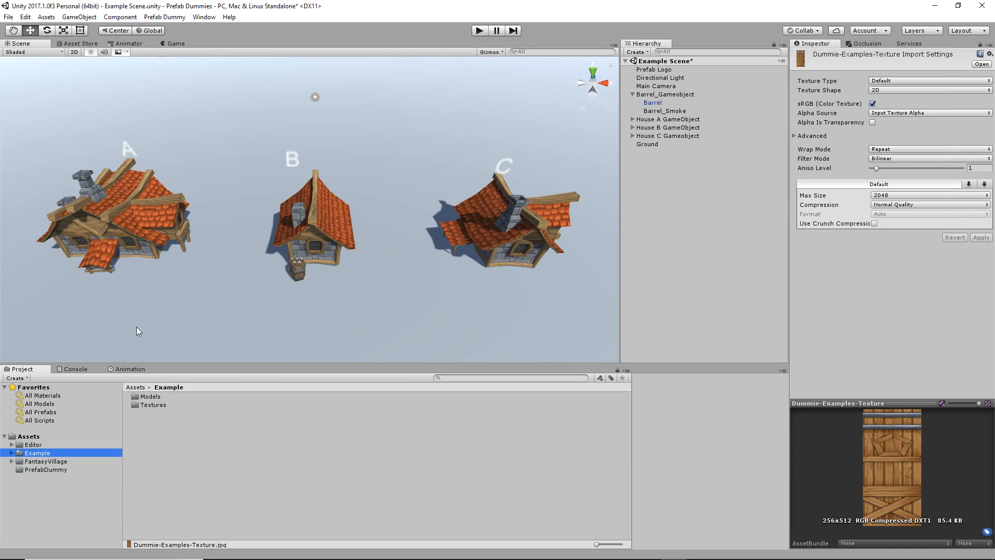
- Create a folder named _Prefab in the root Assets folder and open it
{"action": "left_click", "coordinate": [26, 438]}
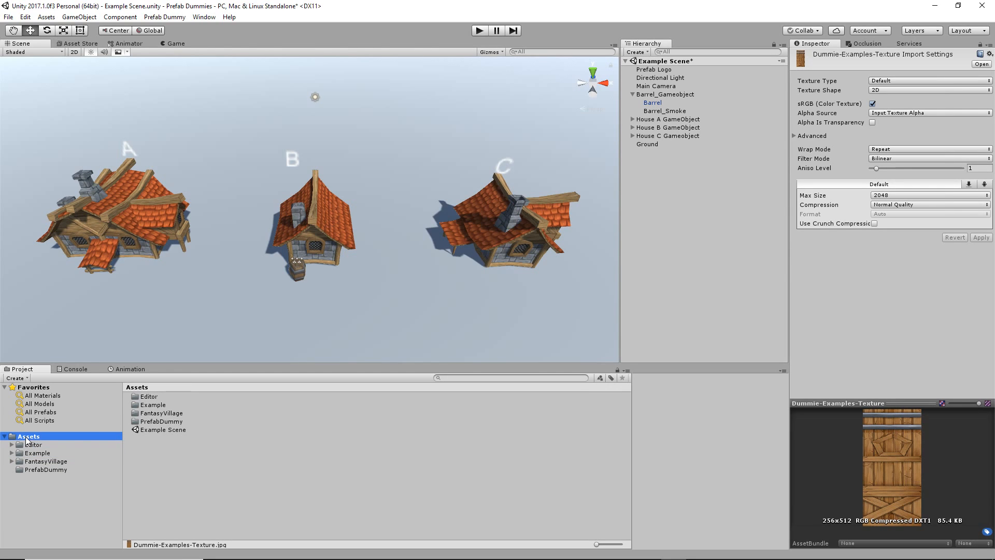
{"action": "right_click", "coordinate": [26, 439]}
{"action": "mouse_move", "coordinate": [131, 252]}
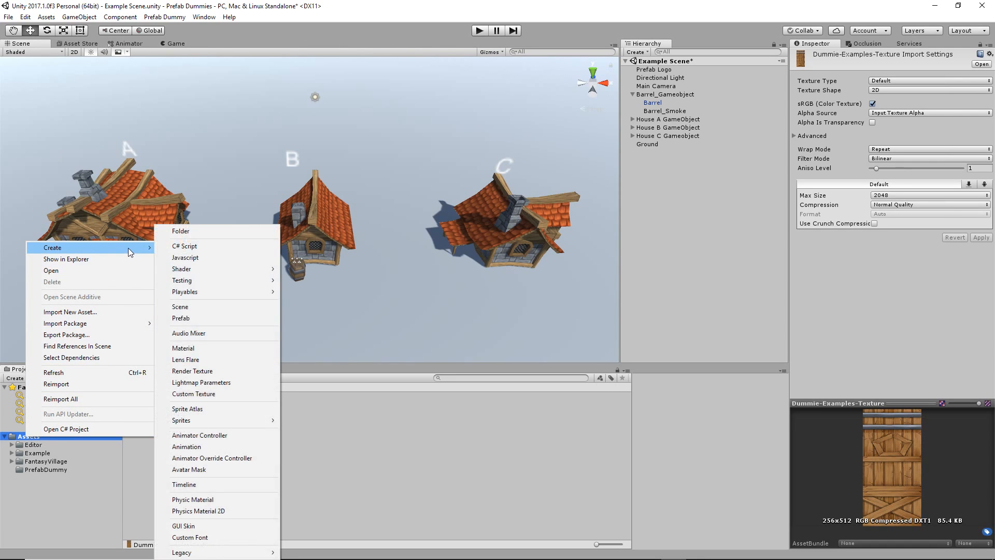
{"action": "left_click", "coordinate": [188, 234]}
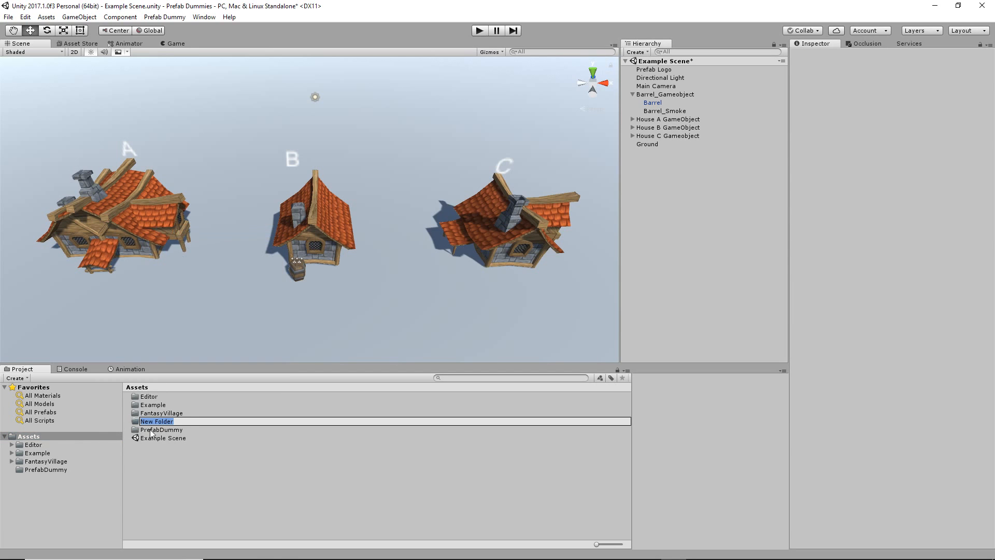
{"action": "type", "text": "_Prefab"}
{"action": "key", "text": "Return"}
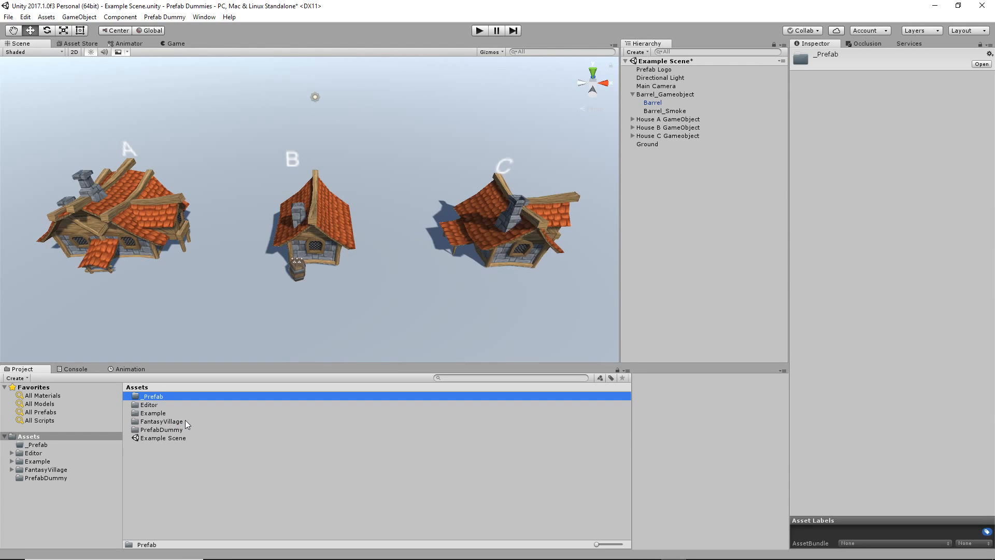
{"action": "left_click", "coordinate": [38, 453]}
{"action": "left_click", "coordinate": [39, 445]}
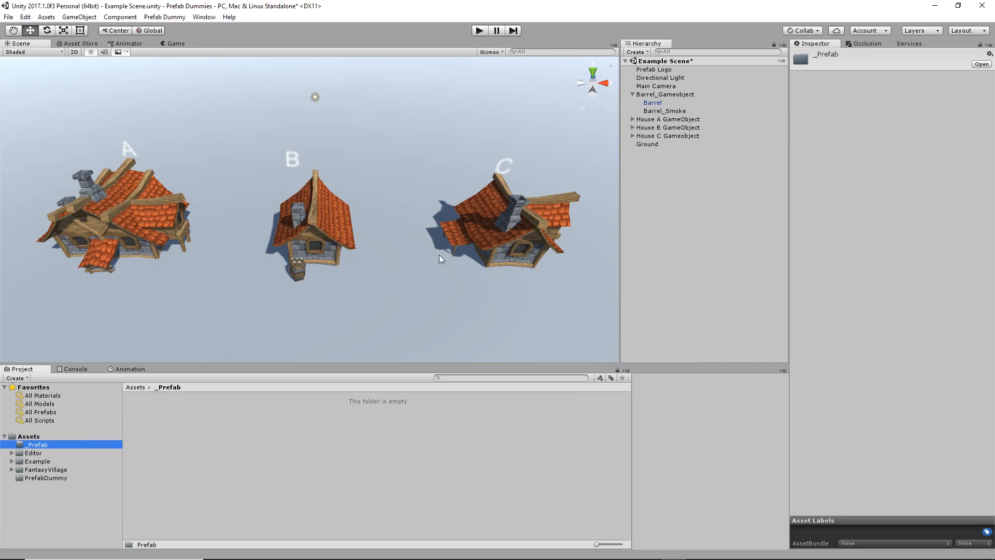
- Collapse Barrel_Gameobject in the hierarchy and make a prefab from it in the _Prefab folder
{"action": "middle_click_drag", "start_coordinate": [440, 258], "coordinate": [440, 266]}
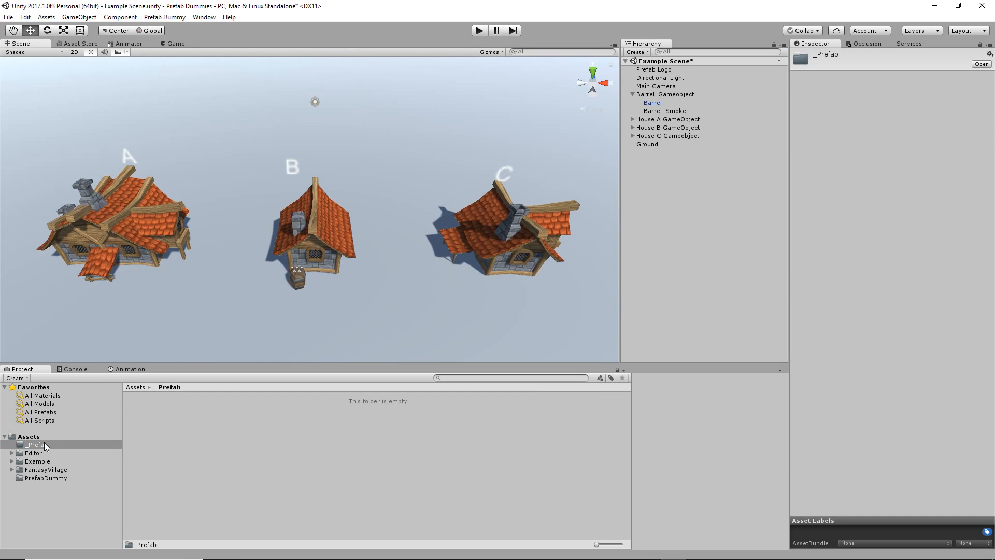
{"action": "left_click", "coordinate": [664, 95]}
{"action": "left_click", "coordinate": [632, 94]}
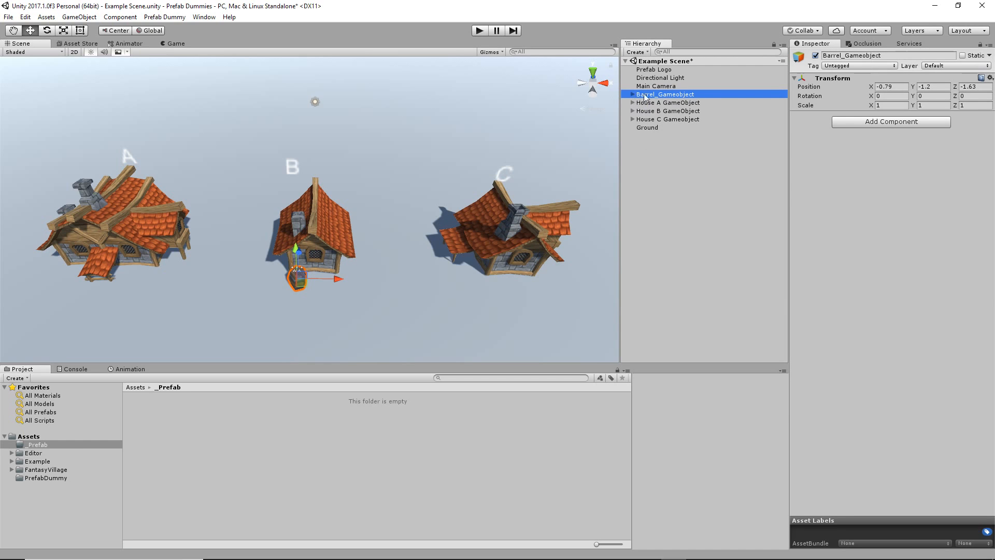
{"action": "left_click_drag", "start_coordinate": [674, 98], "coordinate": [267, 452]}
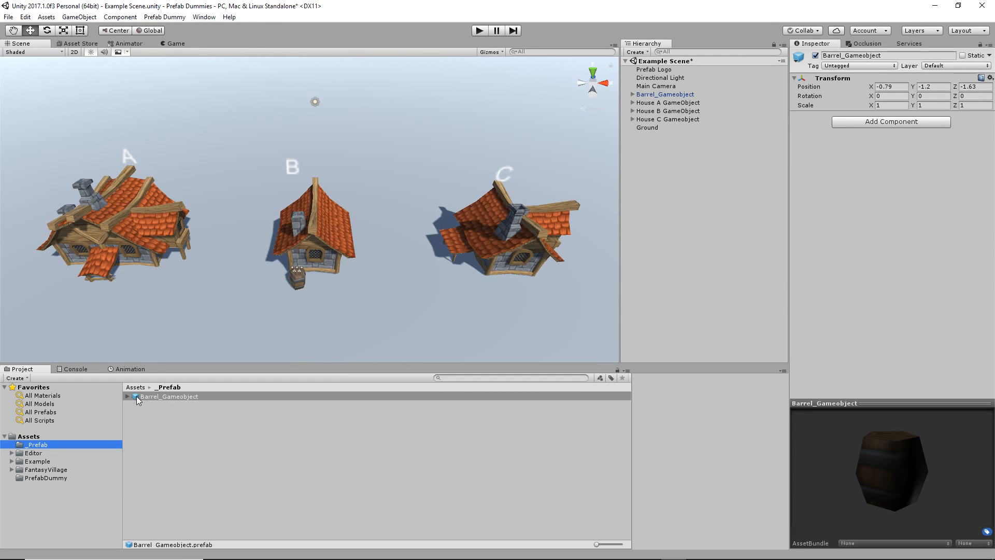
- Make prefabs from the House A, House B and House C GameObjects in the _Prefab folder
{"action": "left_click_drag", "start_coordinate": [672, 104], "coordinate": [240, 459]}
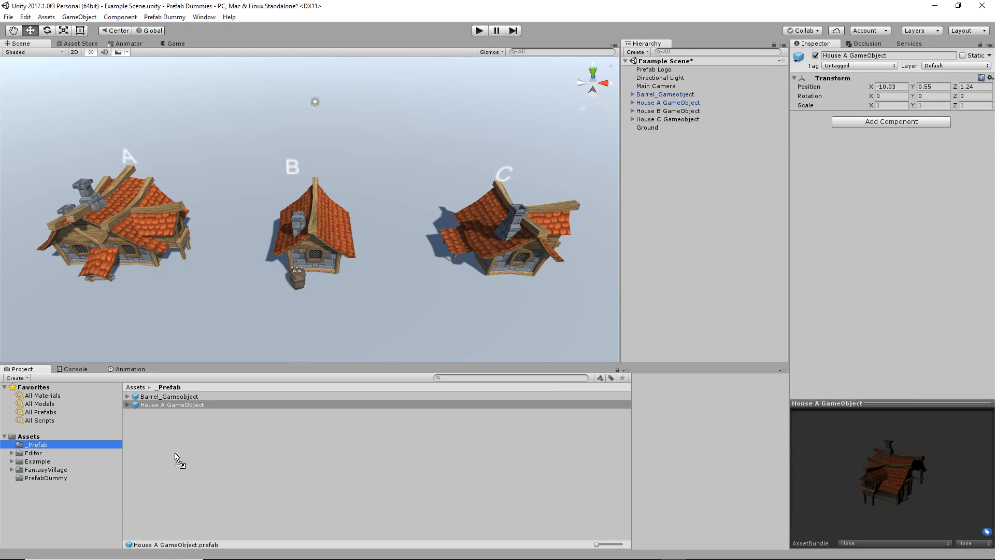
{"action": "left_click_drag", "start_coordinate": [176, 459], "coordinate": [176, 459]}
{"action": "left_click", "coordinate": [677, 120]}
{"action": "left_click_drag", "start_coordinate": [677, 120], "coordinate": [215, 486]}
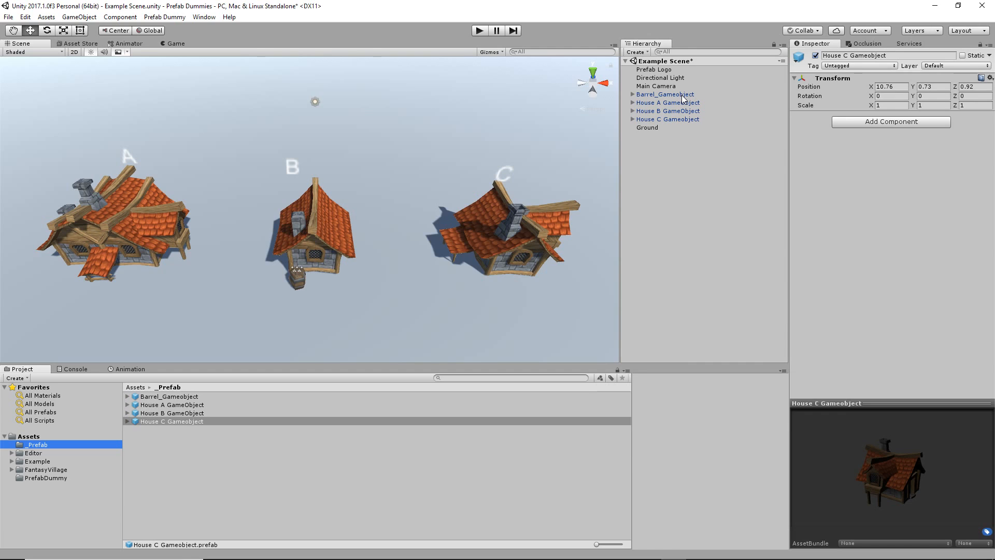
- Place a Barrel_Gameobject prefab instance in front of House C and move a duplicate in front of House A, at about X -13
{"action": "middle_click_drag", "start_coordinate": [384, 304], "coordinate": [380, 285]}
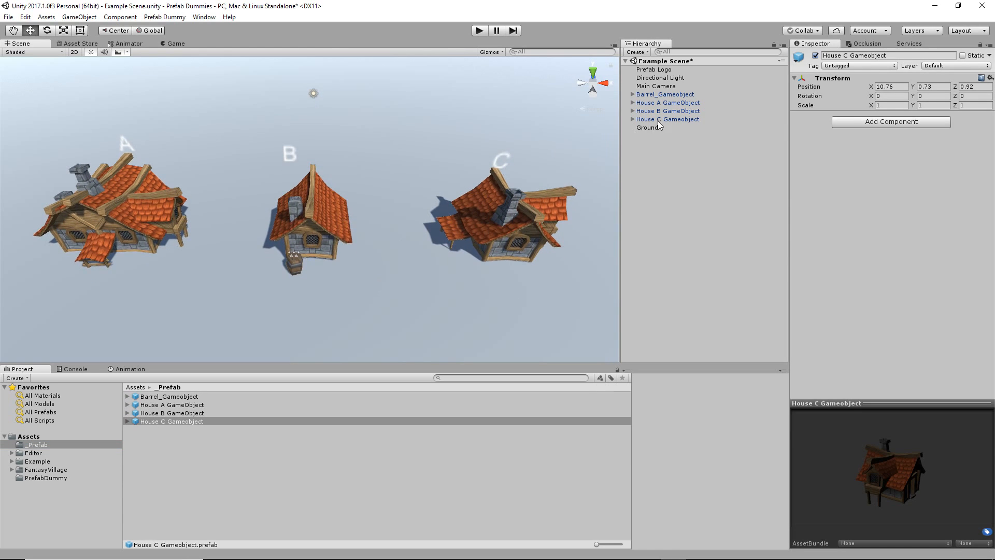
{"action": "left_click", "coordinate": [654, 95]}
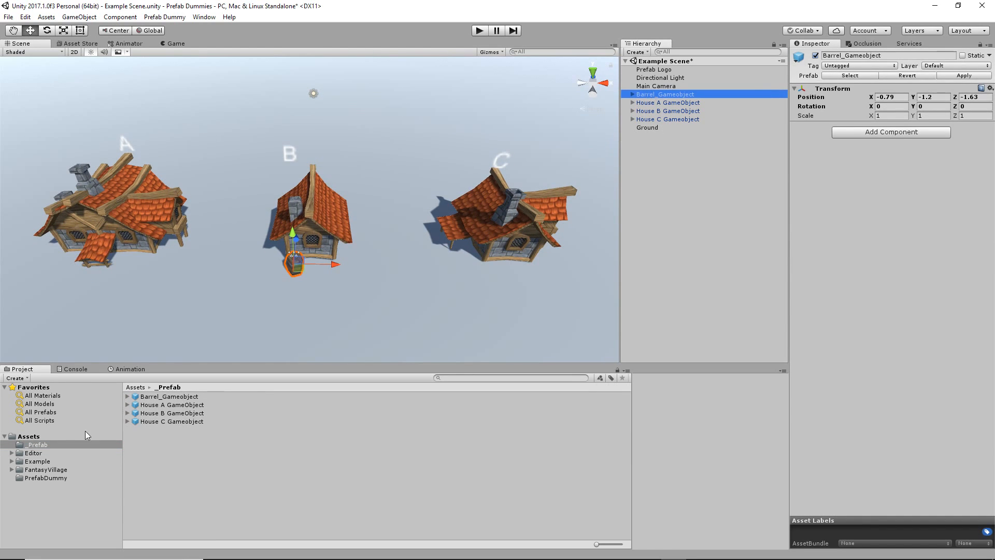
{"action": "left_click", "coordinate": [155, 398]}
{"action": "left_click_drag", "start_coordinate": [155, 399], "coordinate": [494, 276]}
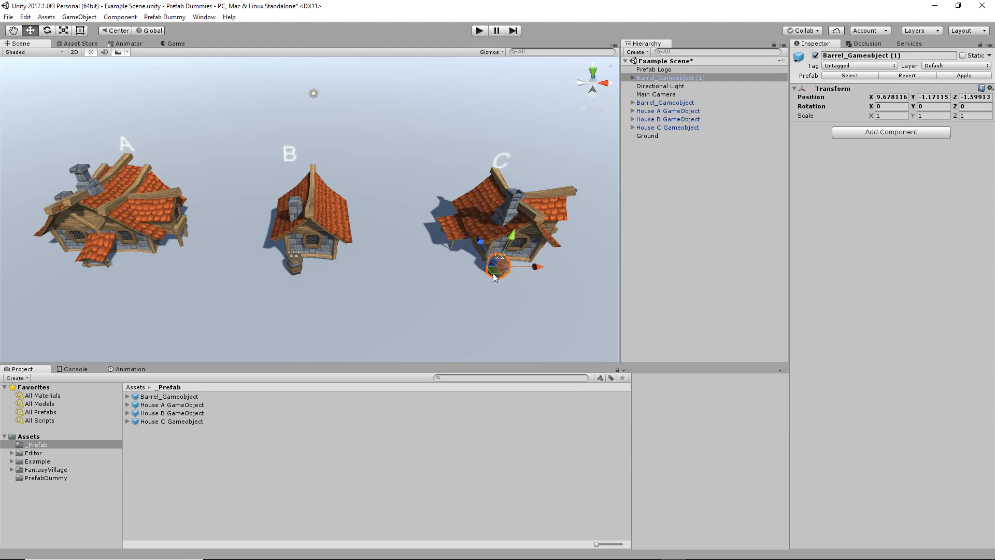
{"action": "key", "text": "ctrl+d"}
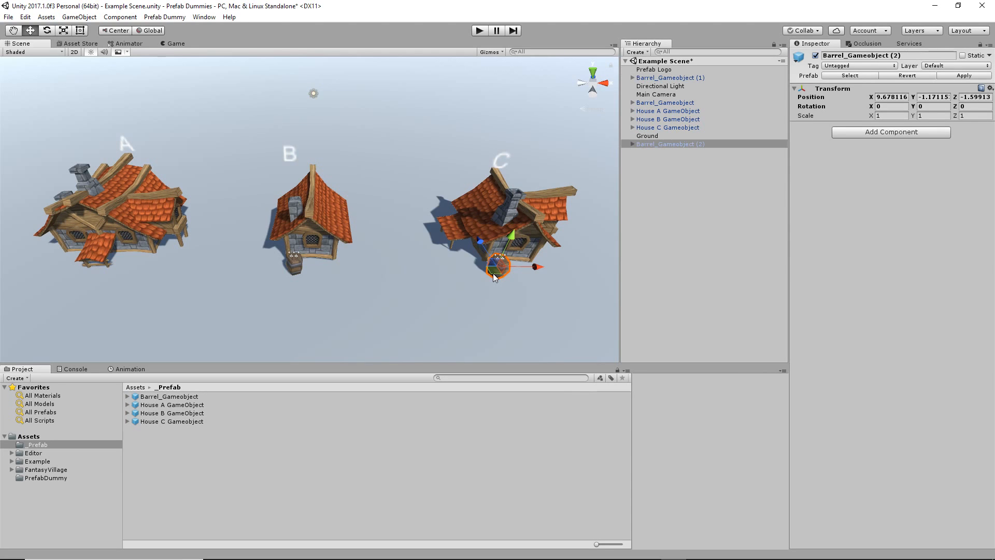
{"action": "left_click_drag", "start_coordinate": [493, 273], "coordinate": [94, 279]}
- Rename the duplicated barrel in front of House A as Barrel_Gameobject A
{"action": "left_click", "coordinate": [682, 144]}
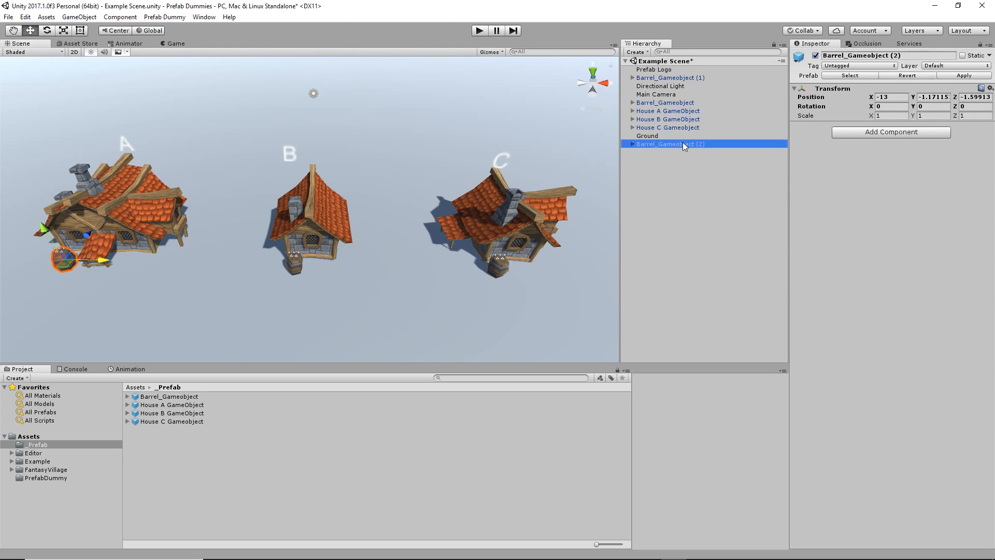
{"action": "left_click", "coordinate": [688, 145]}
{"action": "double_click", "coordinate": [700, 144]}
{"action": "type", "text": "A"}
{"action": "left_click", "coordinate": [718, 186]}
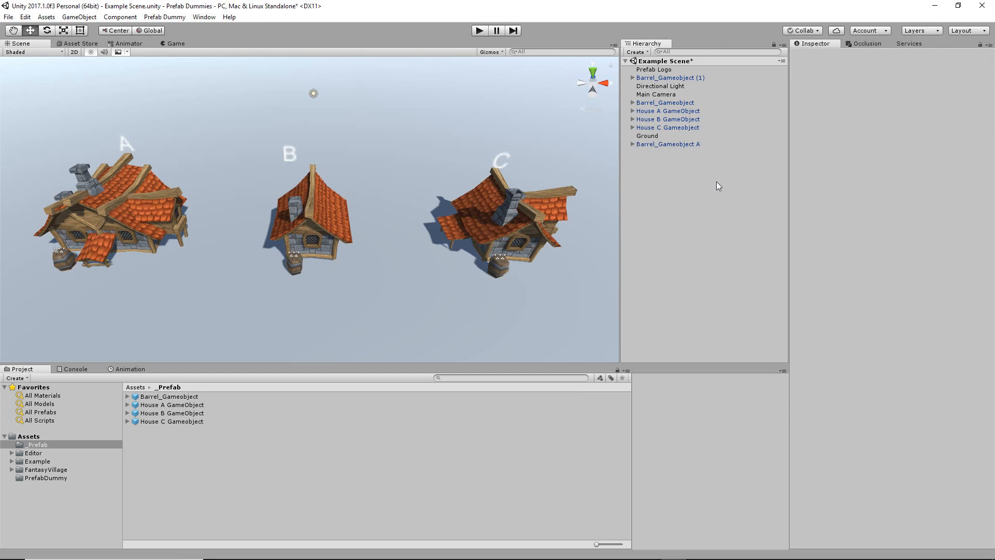
- Rename the barrel in front of House B as Barrel_Gameobject B
{"action": "left_click", "coordinate": [292, 269]}
{"action": "left_click", "coordinate": [702, 102]}
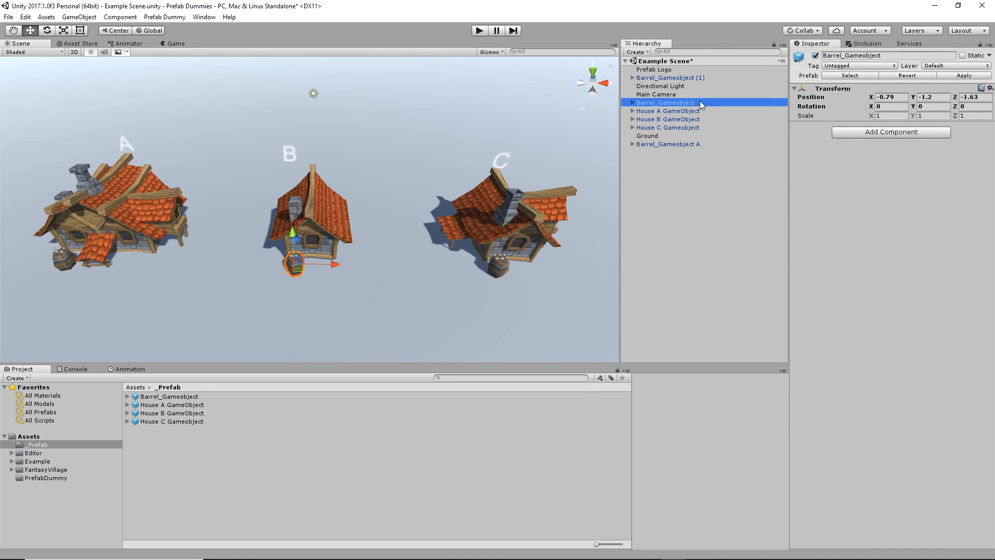
{"action": "left_click", "coordinate": [701, 103]}
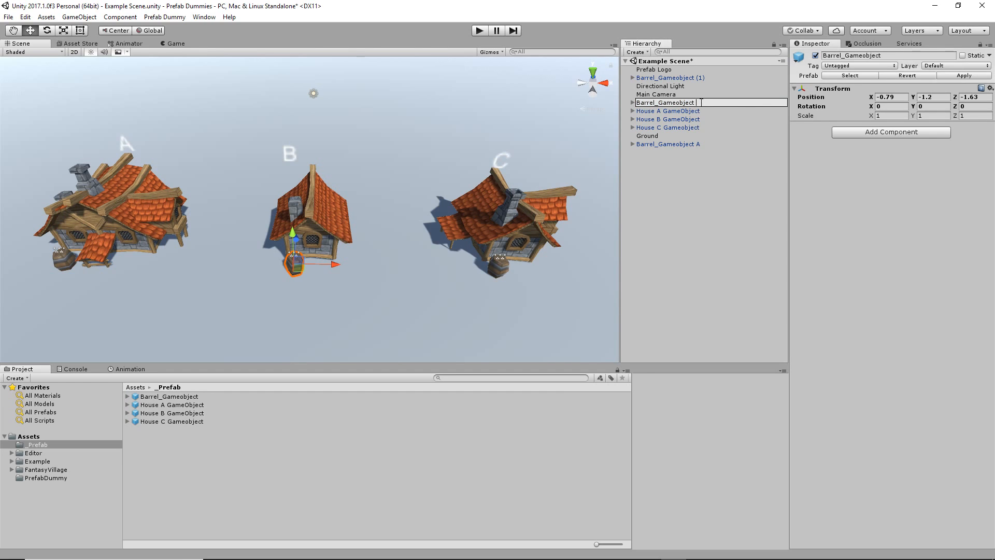
{"action": "type", "text": "B"}
{"action": "left_click", "coordinate": [698, 134]}
- Rename the barrel in front of House C as Barrel_Gameobject C
{"action": "left_click", "coordinate": [495, 278]}
{"action": "left_click", "coordinate": [696, 78]}
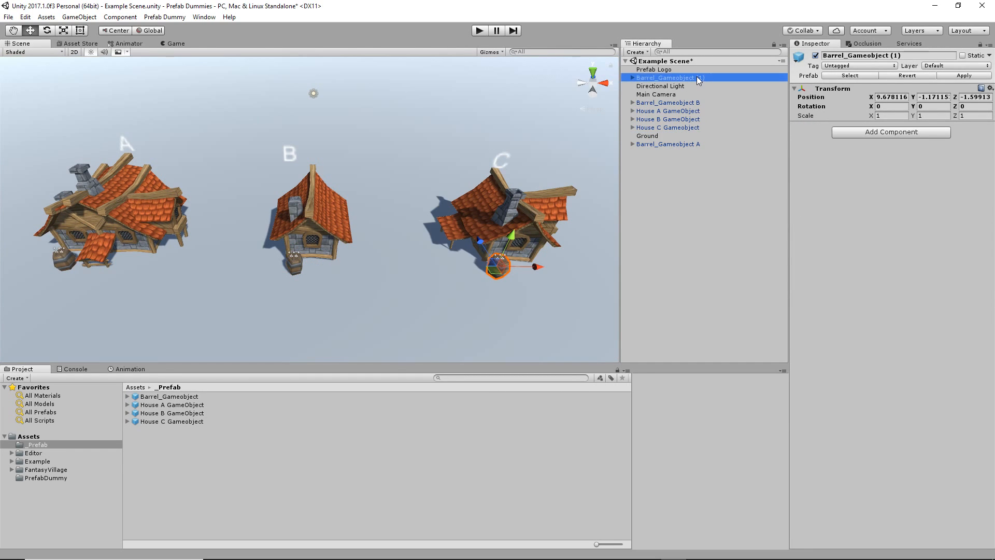
{"action": "left_click", "coordinate": [696, 78]}
{"action": "left_click_drag", "start_coordinate": [697, 78], "coordinate": [713, 78]}
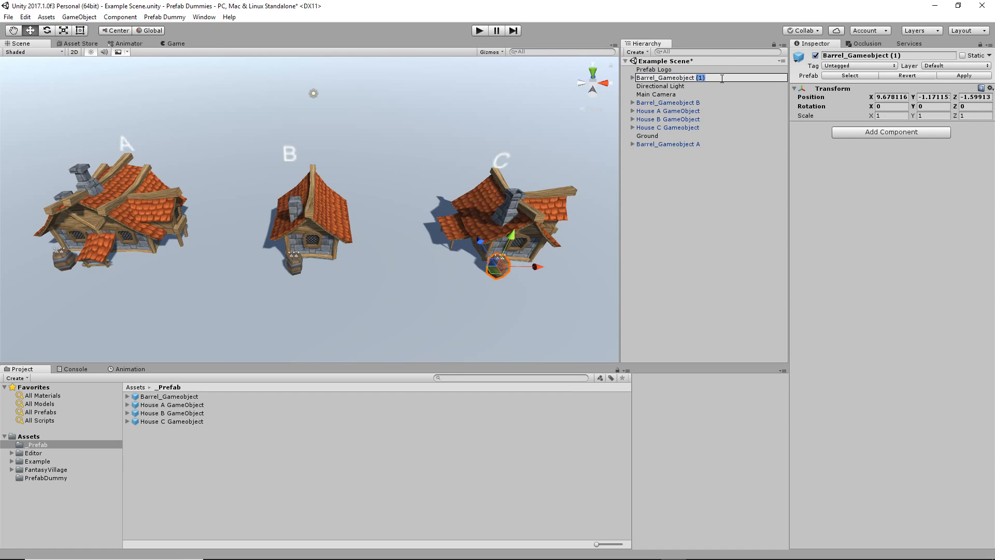
{"action": "type", "text": "C"}
{"action": "left_click", "coordinate": [715, 102]}
{"action": "left_click", "coordinate": [714, 79]}
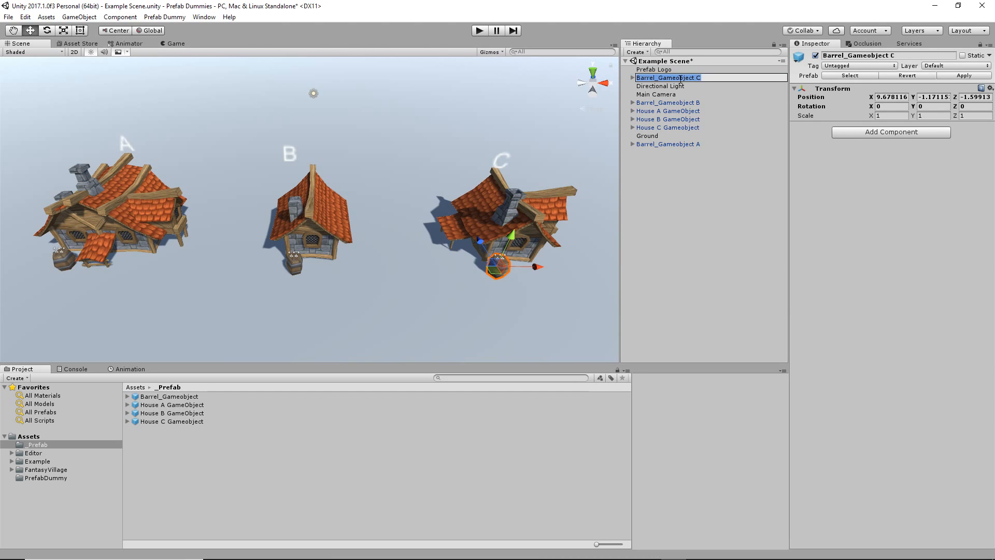
{"action": "left_click", "coordinate": [720, 102]}
- Reorder the three barrels in the hierarchy so they follow Ground in the order A, B, C
{"action": "left_click", "coordinate": [699, 78]}
{"action": "left_click_drag", "start_coordinate": [700, 80], "coordinate": [700, 158]}
{"action": "left_click_drag", "start_coordinate": [698, 94], "coordinate": [715, 141]}
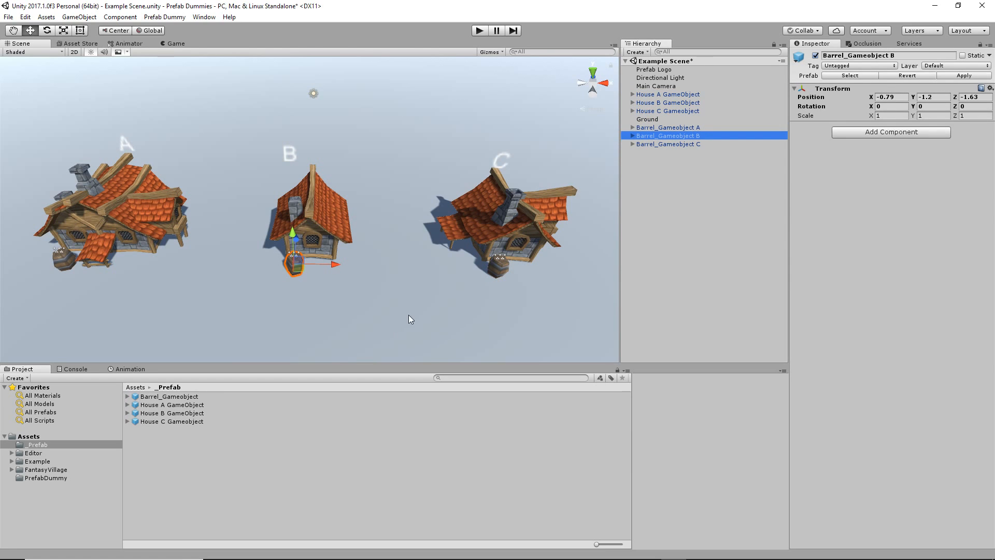
{"action": "left_click", "coordinate": [668, 128]}
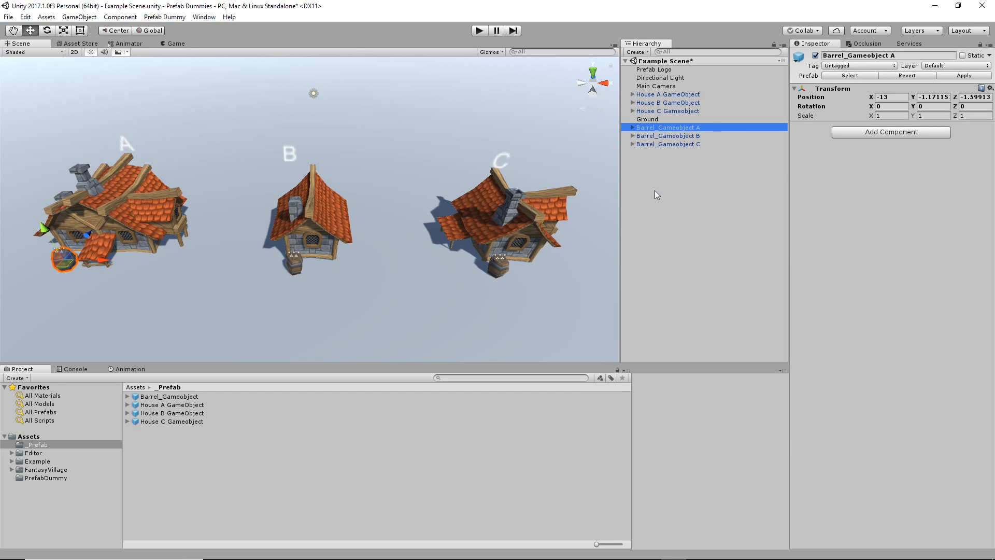
- Run the scene, examine the barrels' smoke in both the game and scene views, and stop playback
{"action": "left_click", "coordinate": [480, 30]}
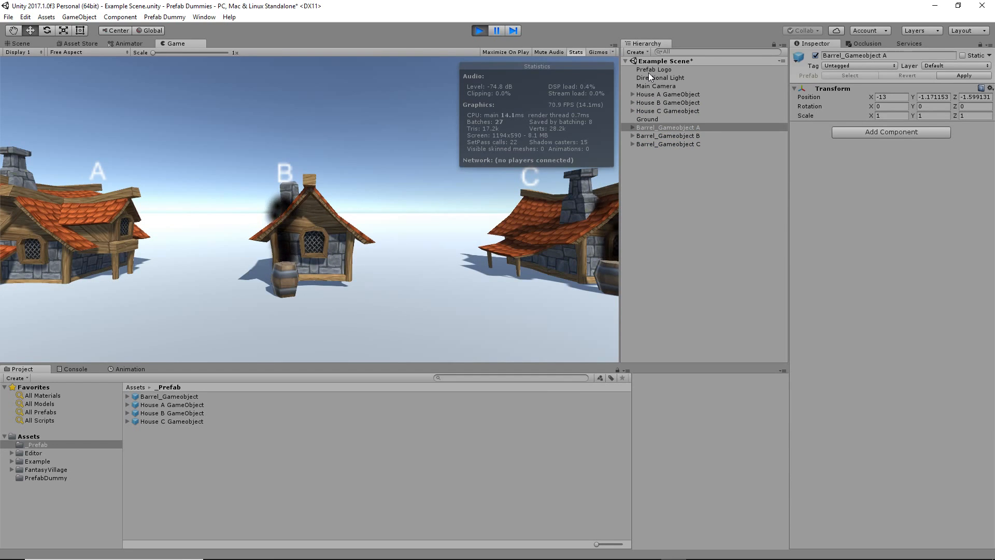
{"action": "left_click", "coordinate": [23, 43]}
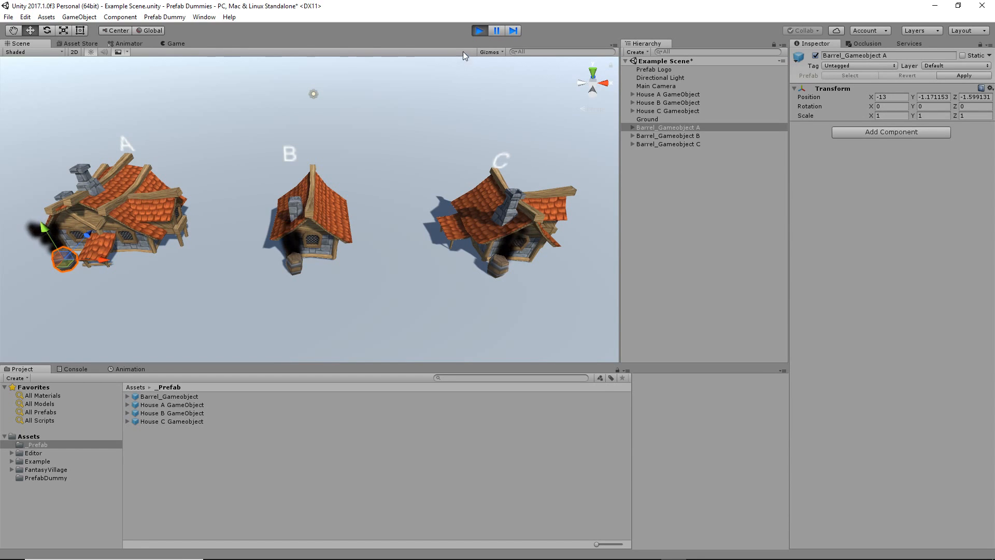
{"action": "left_click", "coordinate": [479, 30]}
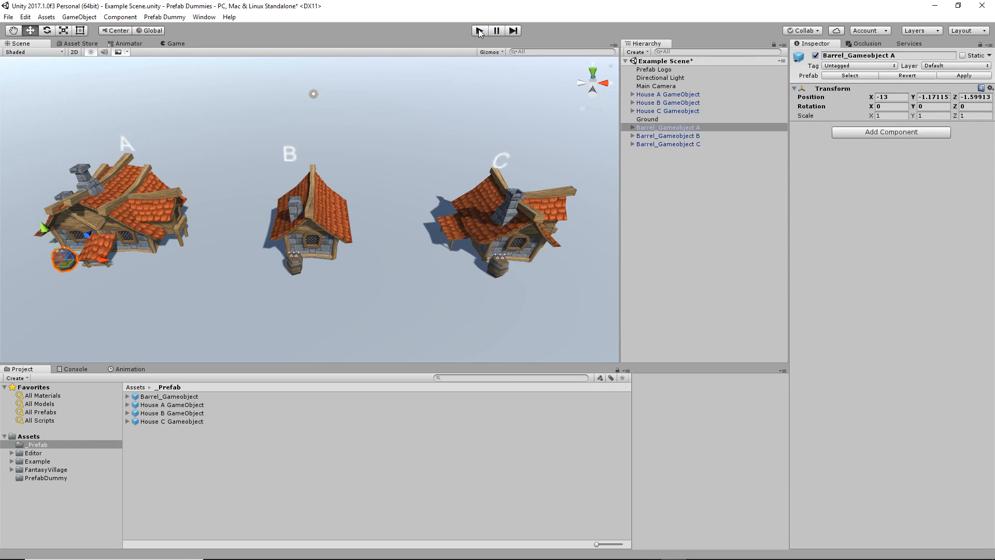
- Change the Start Color of Barrel_Smoke inside the Barrel_Gameobject prefab to white
{"action": "left_click", "coordinate": [157, 396]}
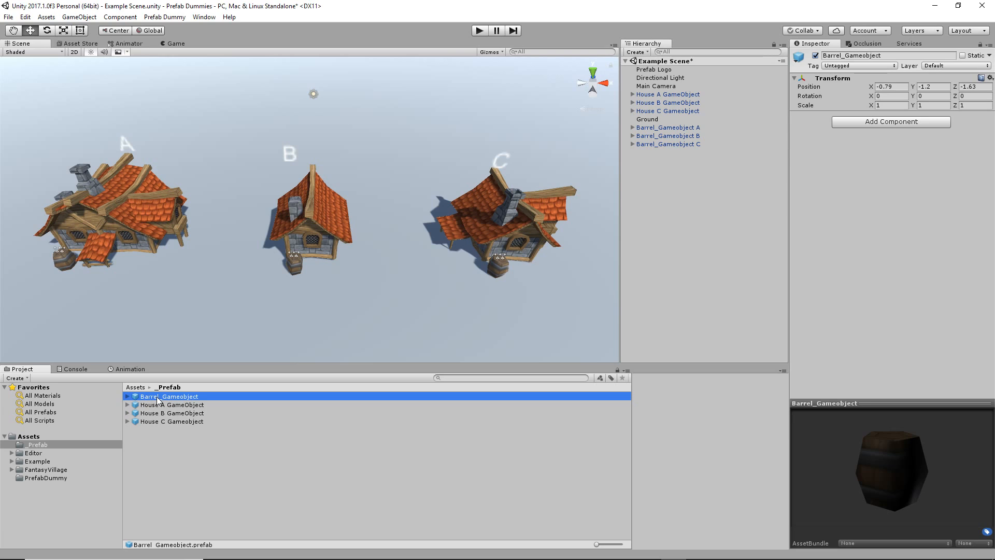
{"action": "left_click", "coordinate": [127, 397]}
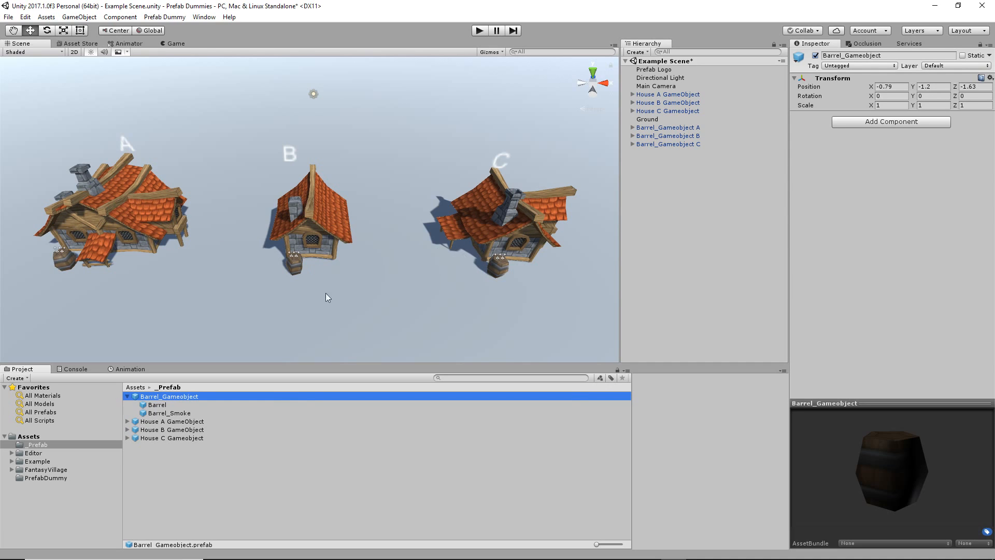
{"action": "left_click", "coordinate": [187, 414]}
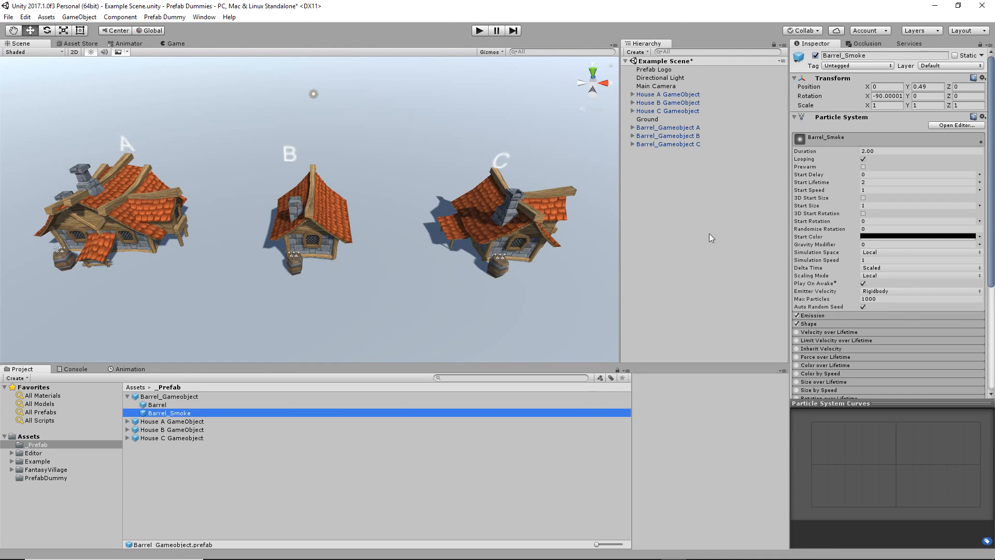
{"action": "left_click", "coordinate": [891, 237]}
{"action": "left_click_drag", "start_coordinate": [917, 289], "coordinate": [889, 274]}
{"action": "left_click", "coordinate": [985, 229]}
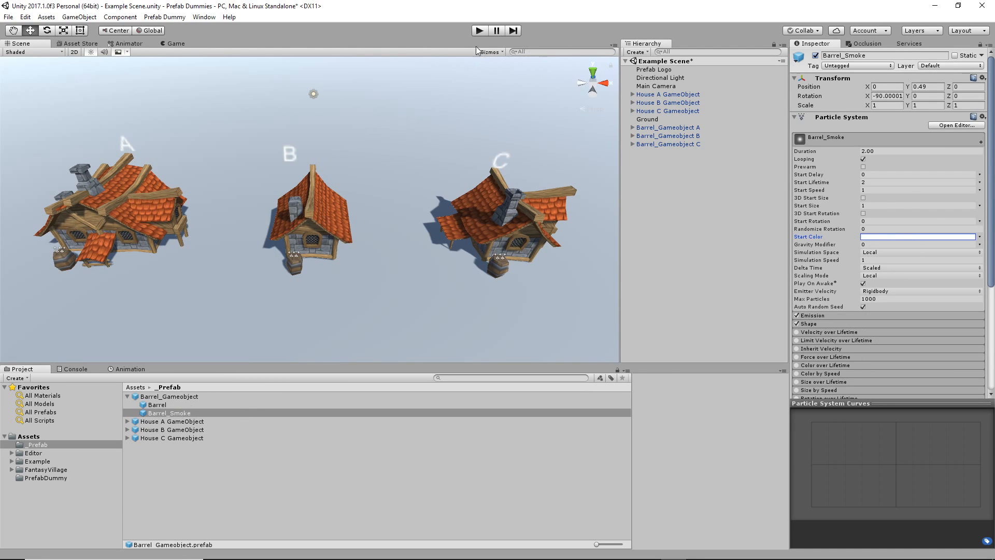
- Play the scene to check the recoloured smoke on all three barrels, stop it and clear the selection
{"action": "left_click", "coordinate": [479, 31]}
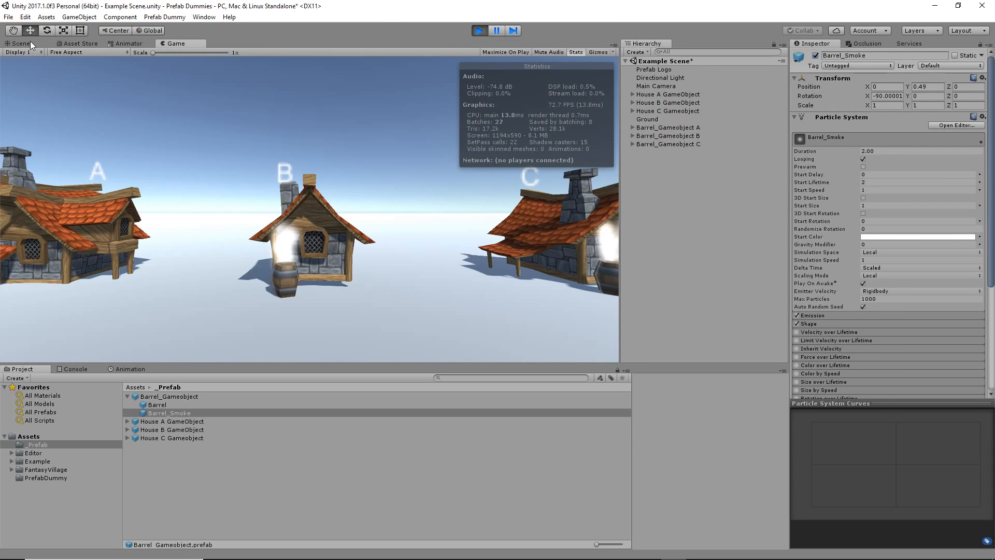
{"action": "left_click", "coordinate": [30, 43]}
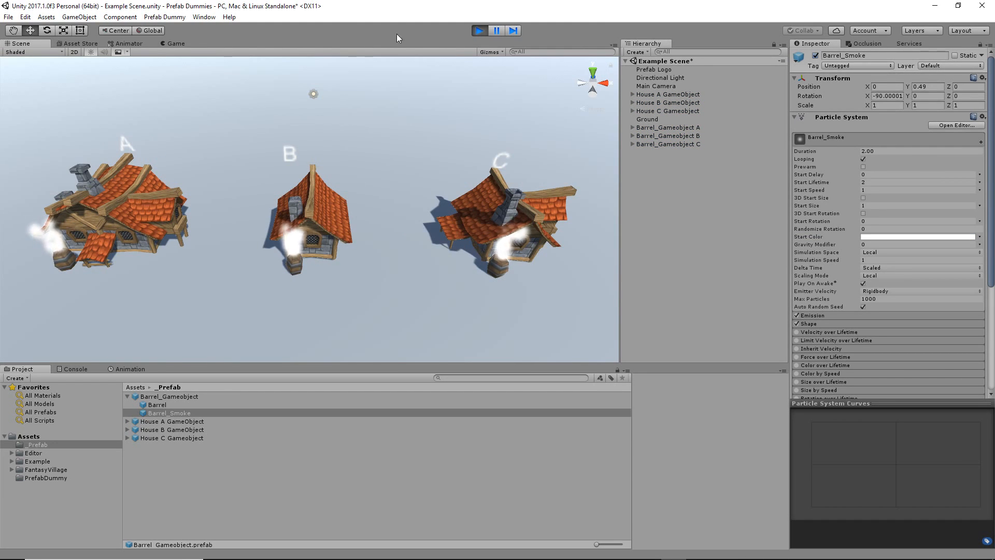
{"action": "left_click", "coordinate": [478, 32]}
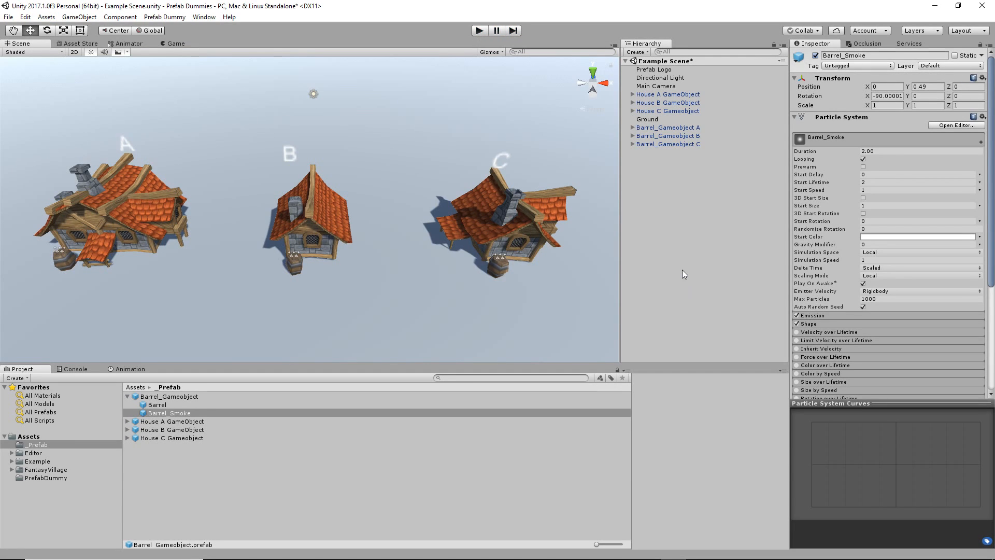
{"action": "left_click", "coordinate": [664, 214]}
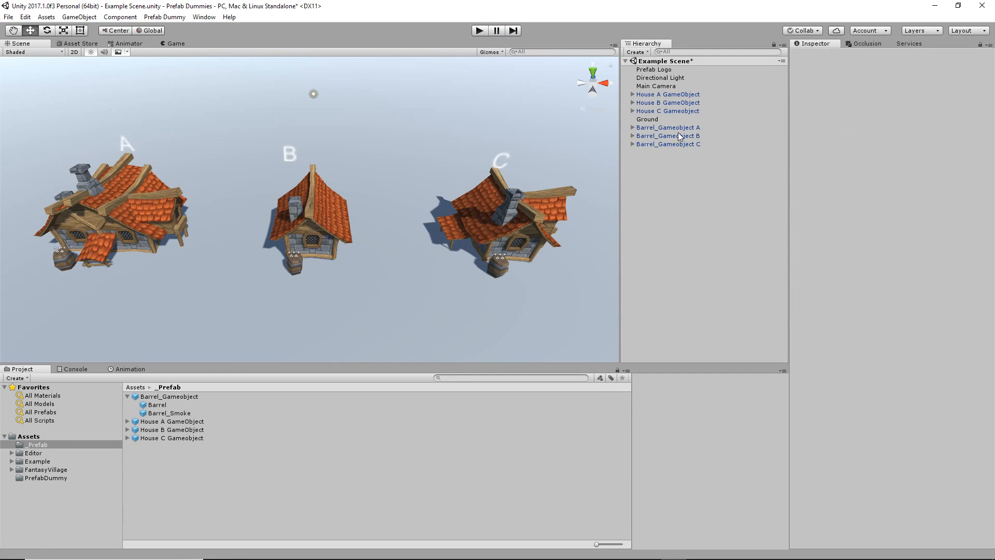
- Make Barrel_Gameobject A a child of House A GameObject and collapse the house in the hierarchy
{"action": "left_click", "coordinate": [685, 94]}
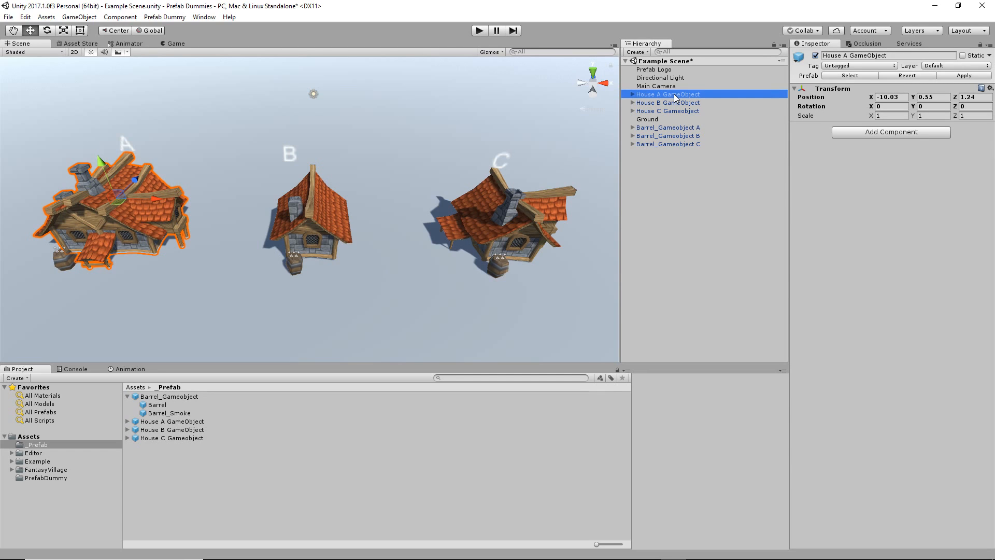
{"action": "left_click", "coordinate": [669, 132]}
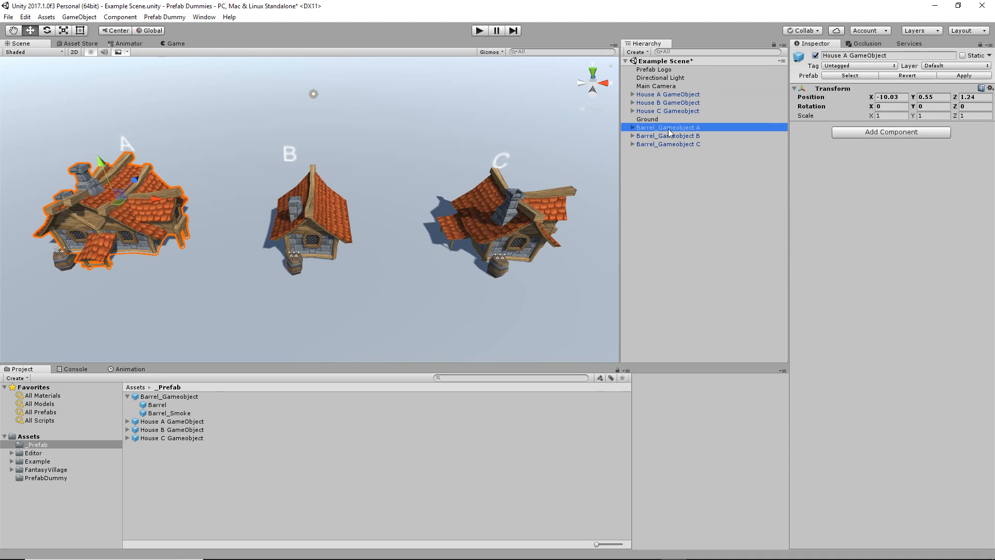
{"action": "left_click_drag", "start_coordinate": [669, 131], "coordinate": [681, 97]}
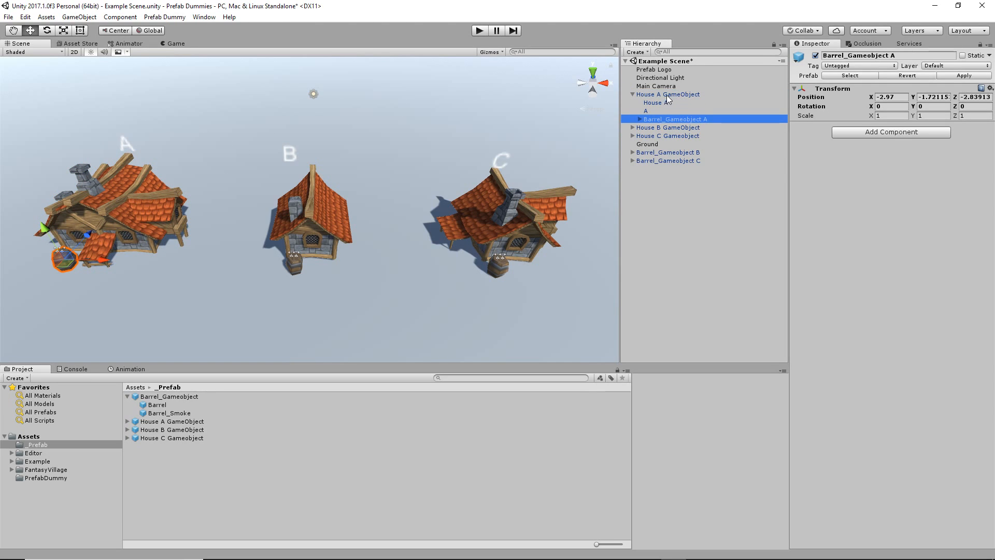
{"action": "left_click", "coordinate": [669, 95]}
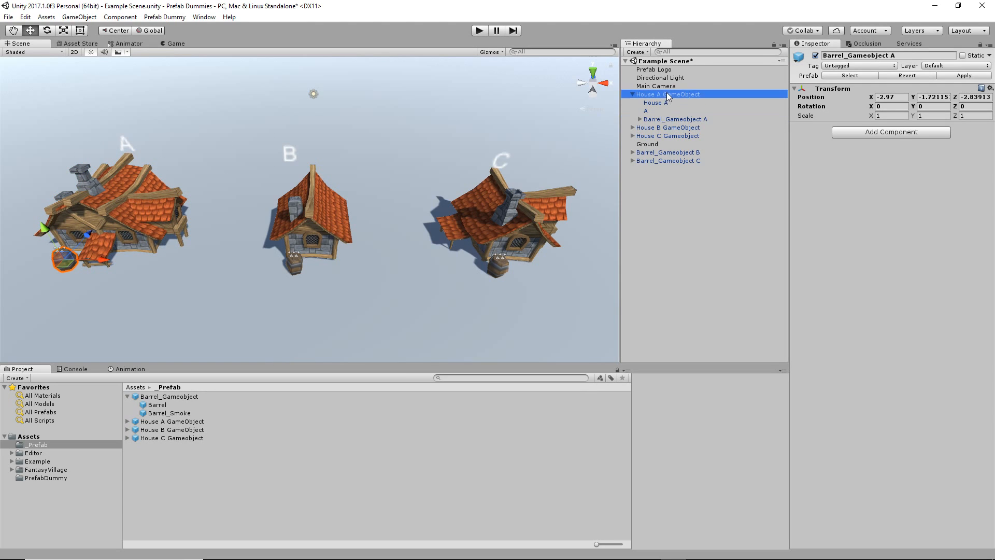
{"action": "left_click", "coordinate": [633, 95]}
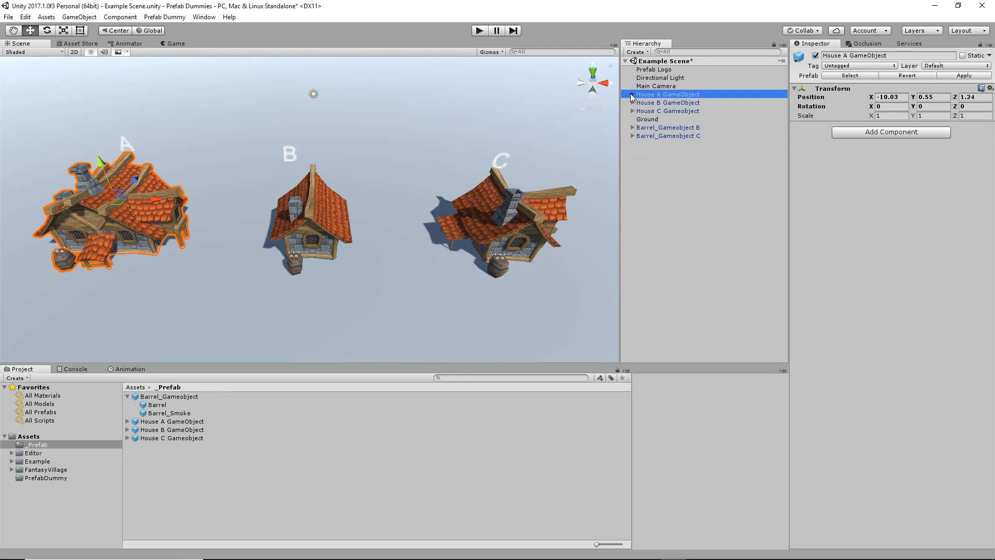
- Parent Barrel_Gameobject B to House B GameObject and Barrel_Gameobject C to House C GameObject, collapsing both houses
{"action": "left_click", "coordinate": [672, 131]}
{"action": "left_click_drag", "start_coordinate": [672, 131], "coordinate": [677, 103]}
{"action": "mouse_move", "coordinate": [677, 152]}
{"action": "left_mouse_down"}
{"action": "mouse_move", "coordinate": [680, 118]}
{"action": "mouse_move", "coordinate": [683, 138]}
{"action": "left_mouse_up"}
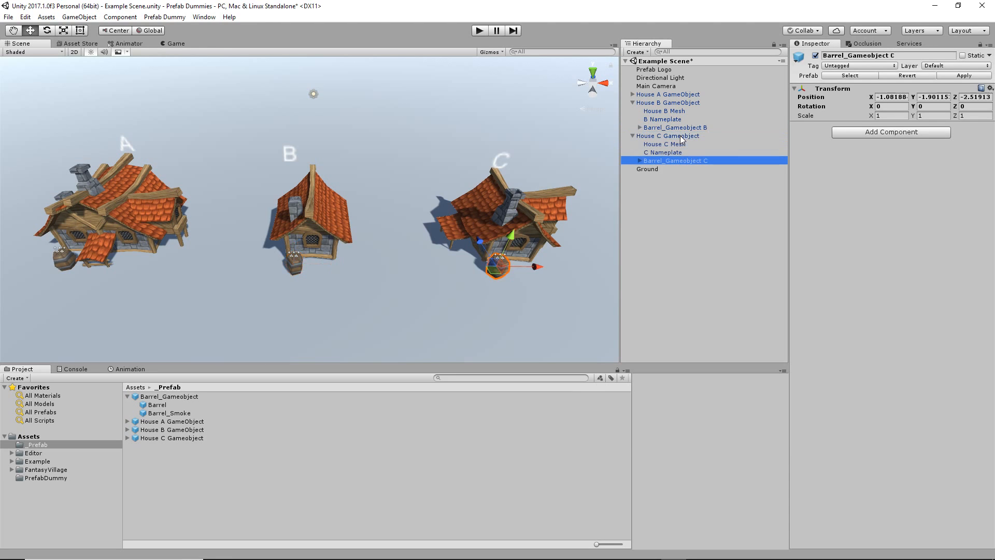
{"action": "left_click", "coordinate": [632, 135]}
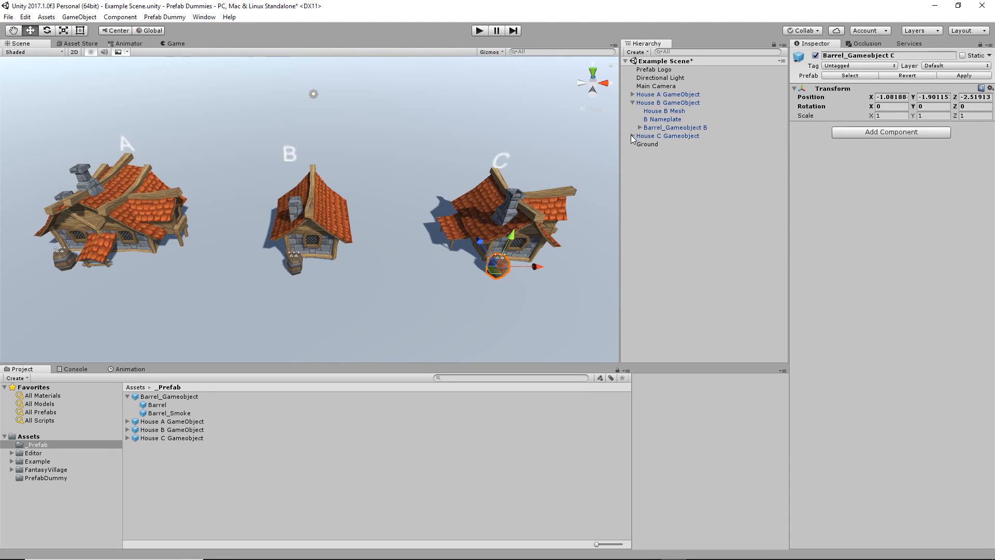
{"action": "left_click", "coordinate": [632, 103]}
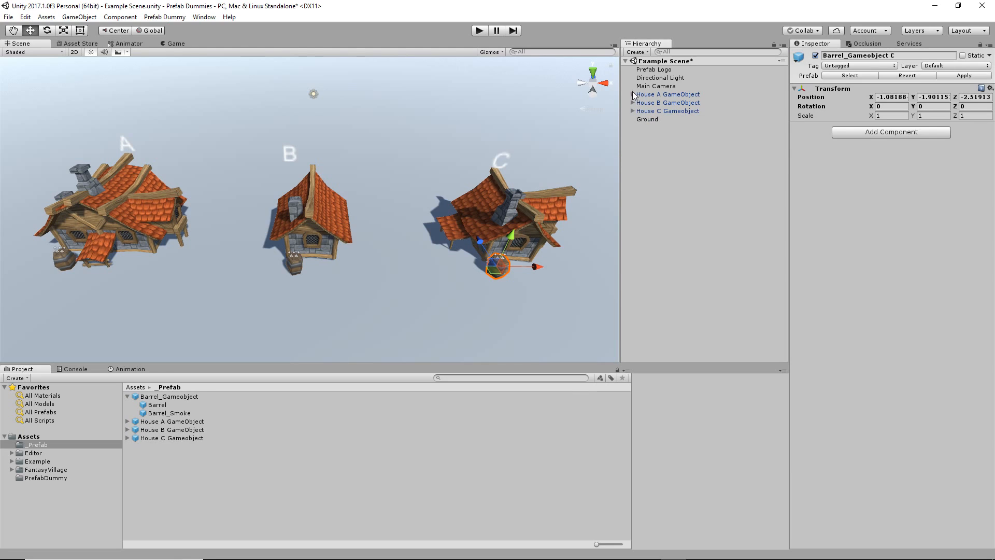
- Move House A GameObject along X to about -8.65 and House B GameObject to about 0.13
{"action": "left_click", "coordinate": [664, 96]}
{"action": "left_click_drag", "start_coordinate": [154, 198], "coordinate": [204, 216]}
{"action": "left_click", "coordinate": [662, 103]}
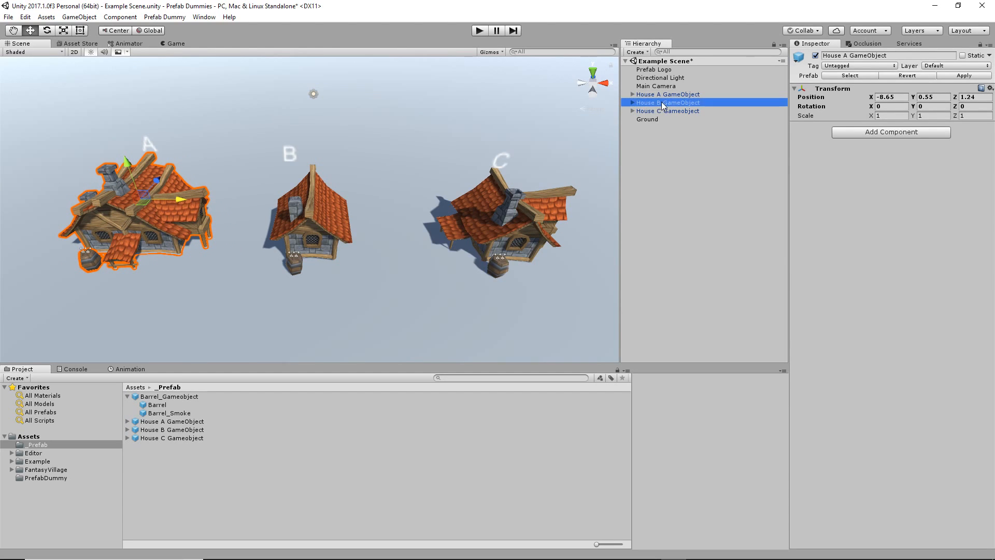
{"action": "left_click_drag", "start_coordinate": [350, 206], "coordinate": [377, 207]}
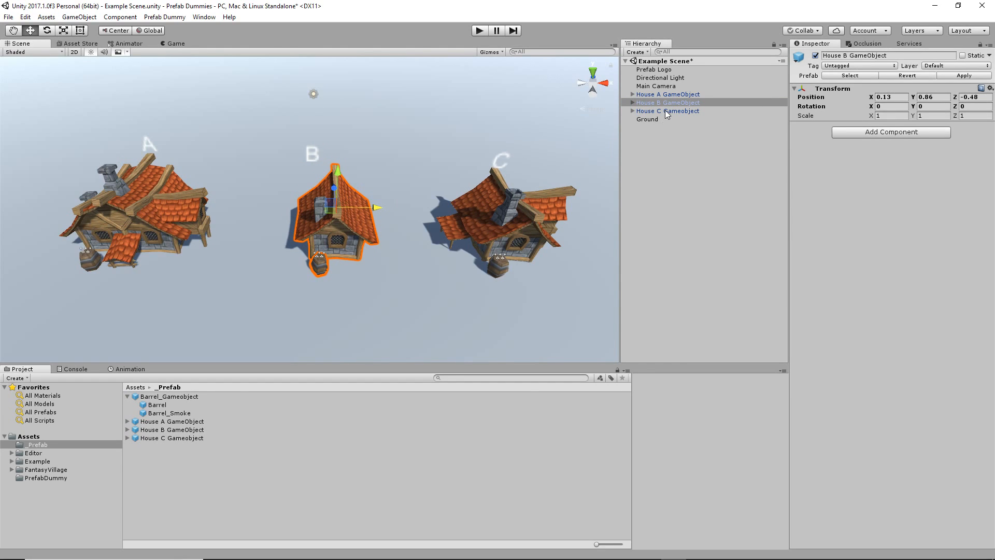
- Examine which child objects the House A GameObject prefab contains in the _Prefab folder
{"action": "left_click", "coordinate": [666, 94]}
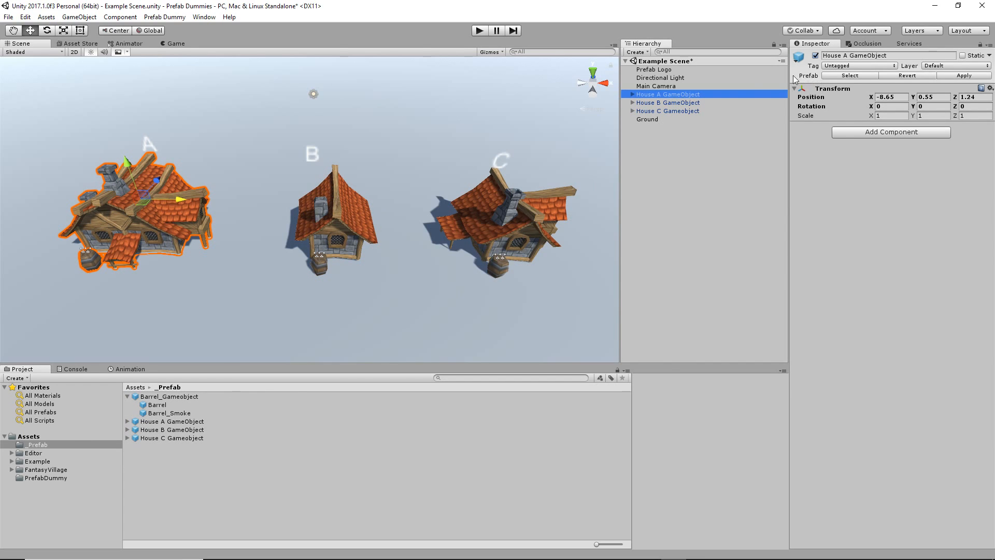
{"action": "left_click", "coordinate": [40, 420]}
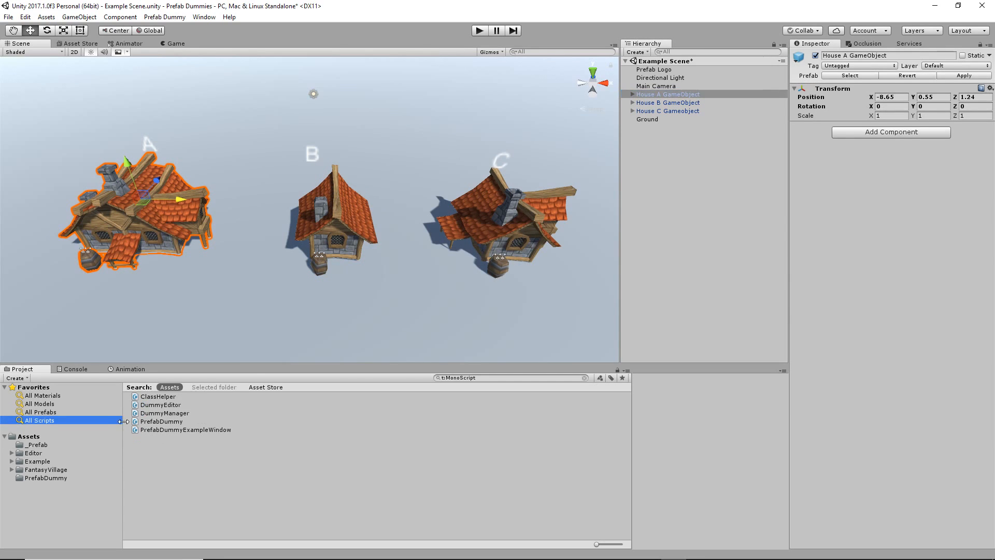
{"action": "left_click", "coordinate": [36, 445]}
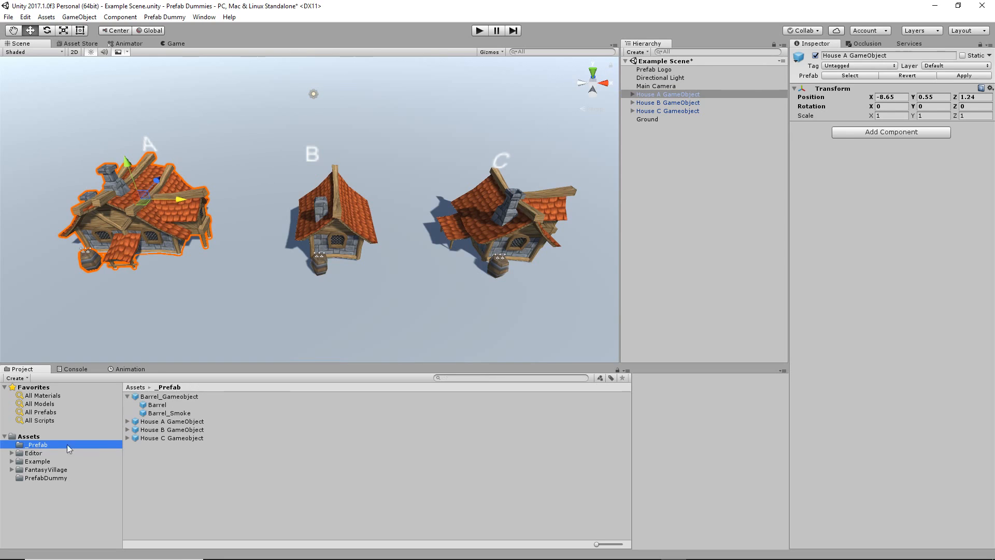
{"action": "left_click", "coordinate": [128, 421]}
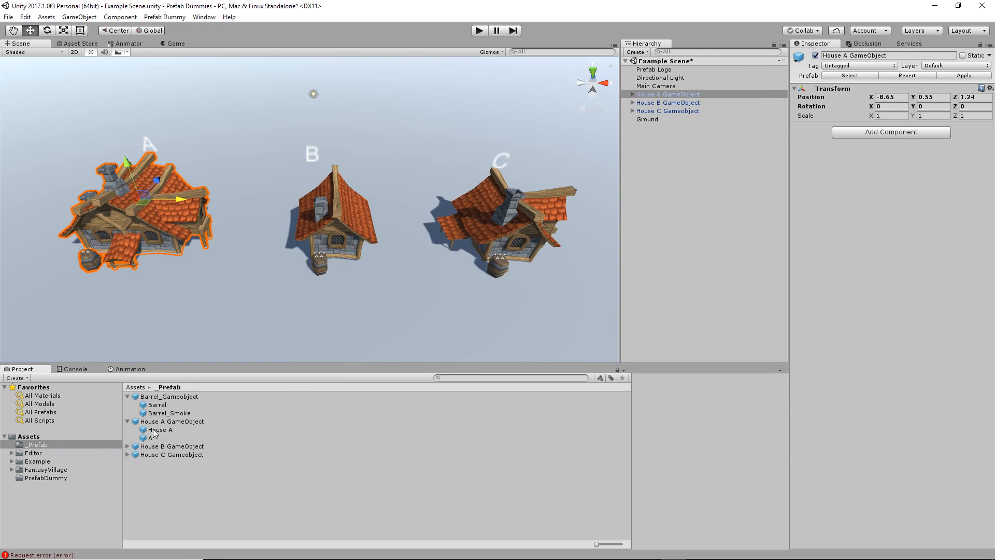
{"action": "left_click", "coordinate": [82, 370]}
{"action": "left_click", "coordinate": [16, 379]}
{"action": "left_click", "coordinate": [21, 369]}
- Apply the House A GameObject instance's changes to its prefab, including the nested barrel, and collapse the prefab asset
{"action": "left_click", "coordinate": [632, 95]}
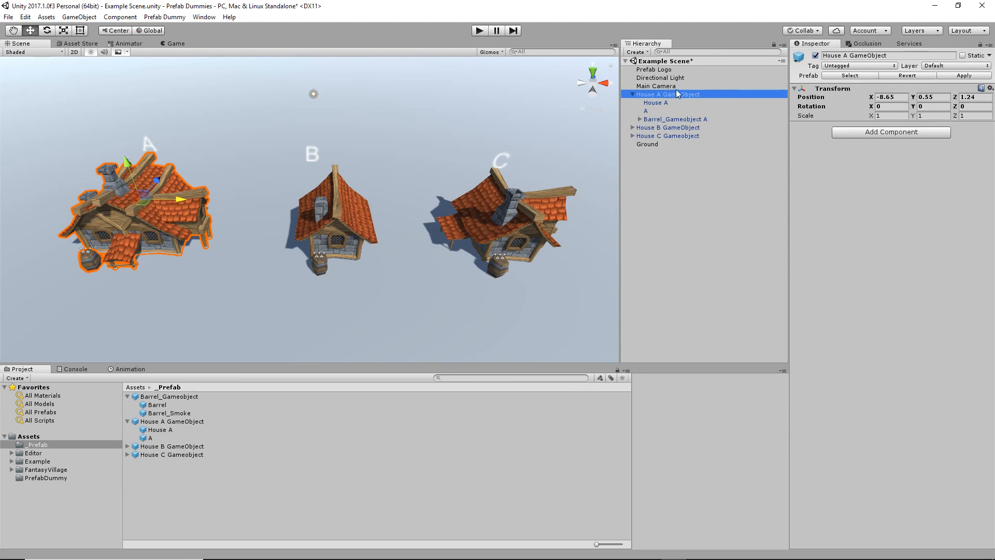
{"action": "left_click", "coordinate": [958, 76]}
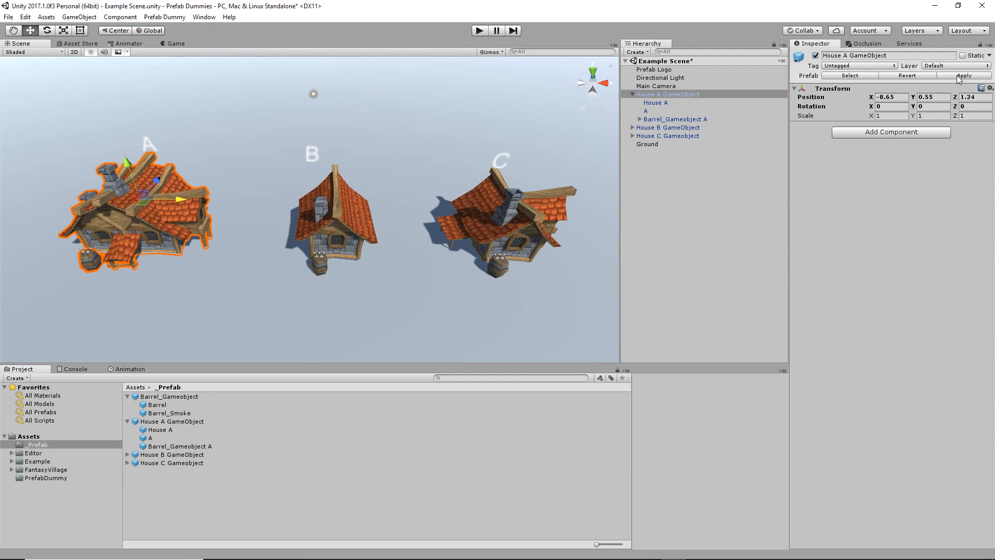
{"action": "left_click", "coordinate": [128, 421]}
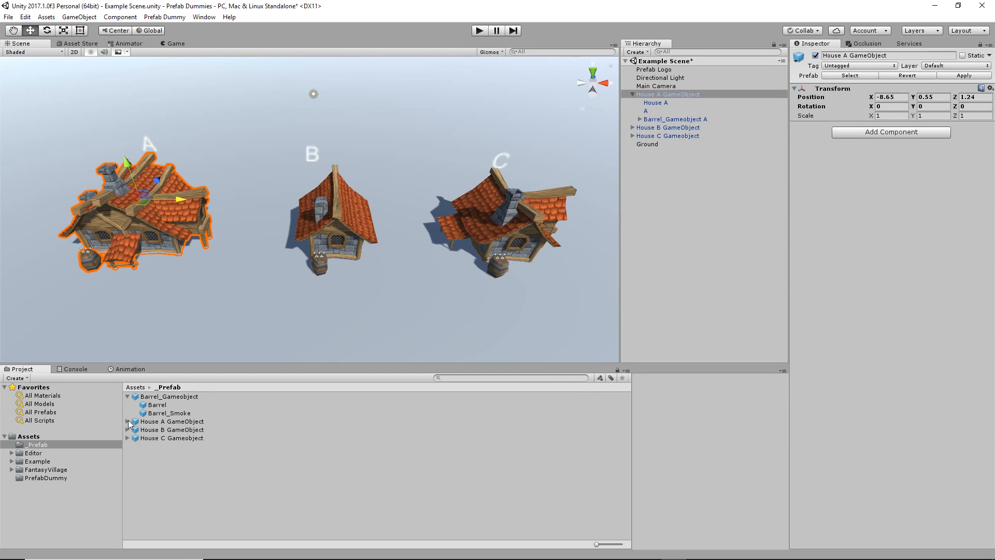
- Update the House B GameObject and House C Gameobject prefab assets from their scene instances, with the House A hierarchy collapsed
{"action": "left_click", "coordinate": [632, 94]}
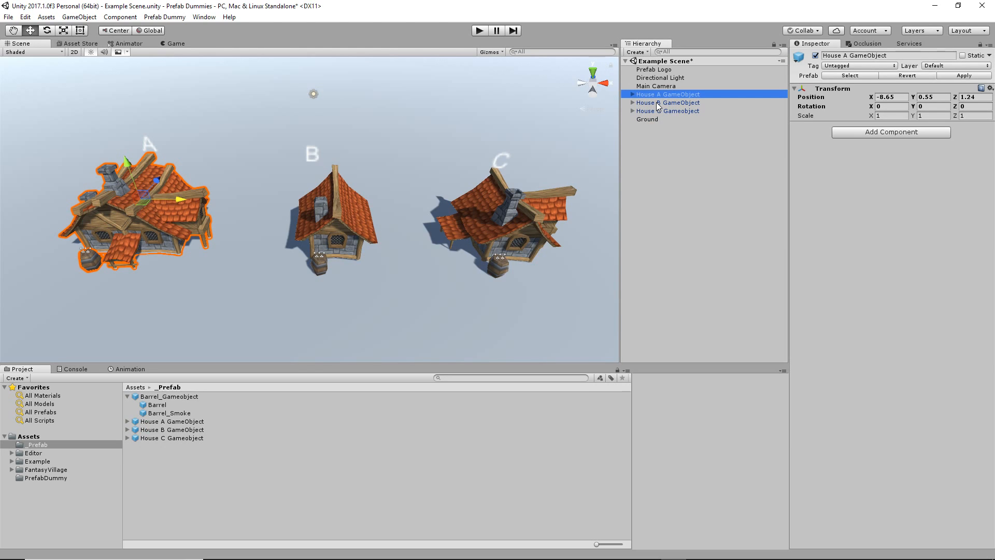
{"action": "left_click_drag", "start_coordinate": [657, 104], "coordinate": [176, 431]}
{"action": "left_click_drag", "start_coordinate": [678, 111], "coordinate": [155, 439]}
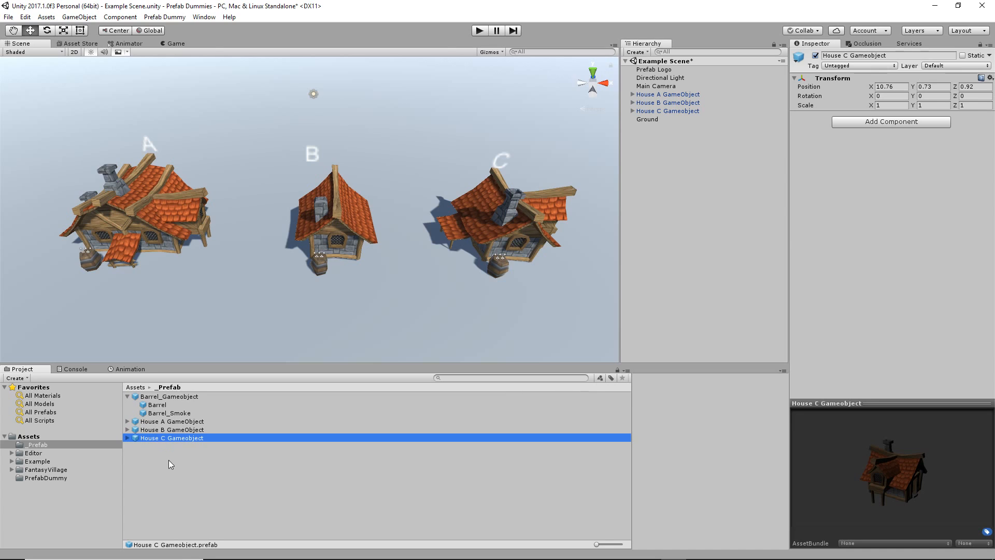
- Delete the House C Gameobject prefab asset and recreate it in the _Prefab folder from the house's scene object
{"action": "key", "text": "Delete"}
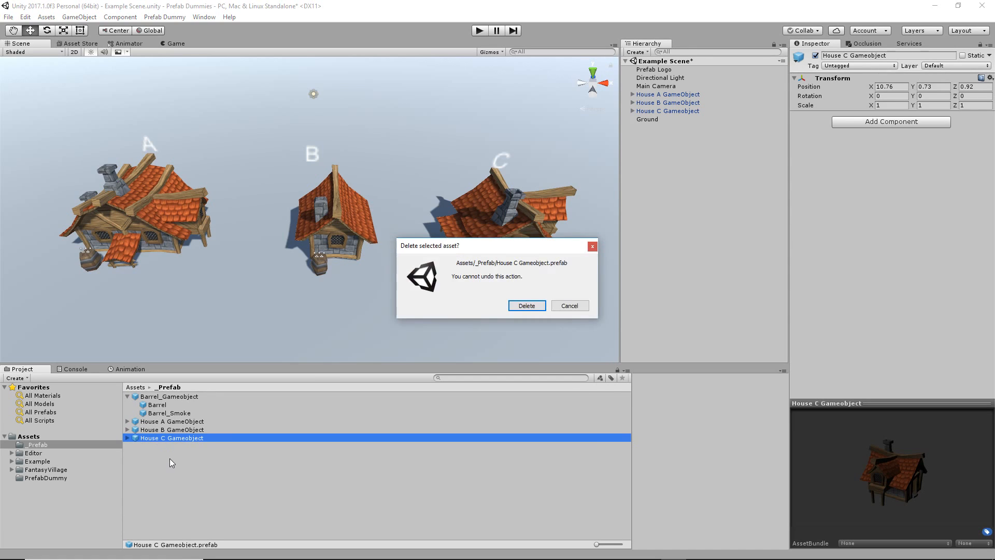
{"action": "left_click", "coordinate": [526, 306]}
{"action": "left_click", "coordinate": [676, 112]}
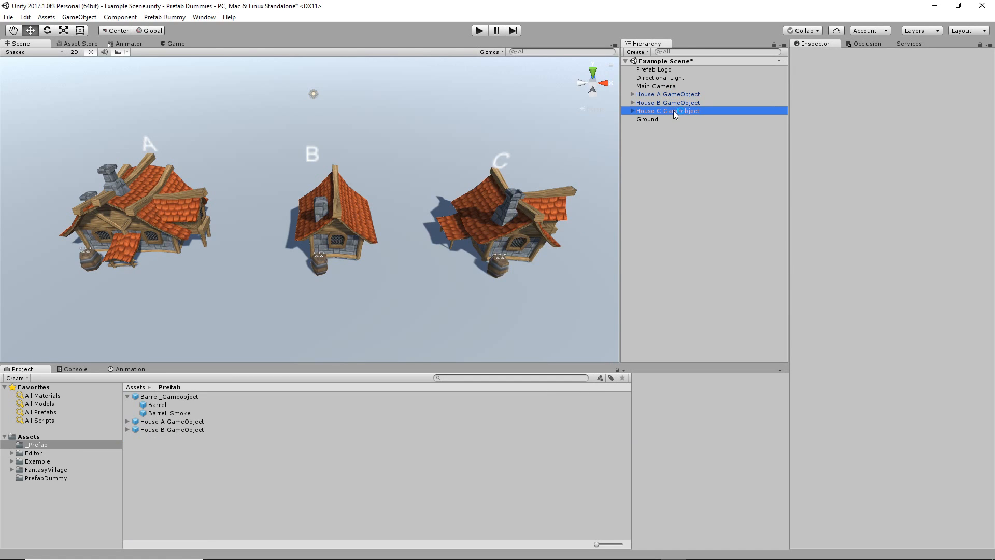
{"action": "left_click", "coordinate": [688, 138]}
{"action": "left_click", "coordinate": [696, 112]}
{"action": "left_click_drag", "start_coordinate": [694, 112], "coordinate": [238, 491]}
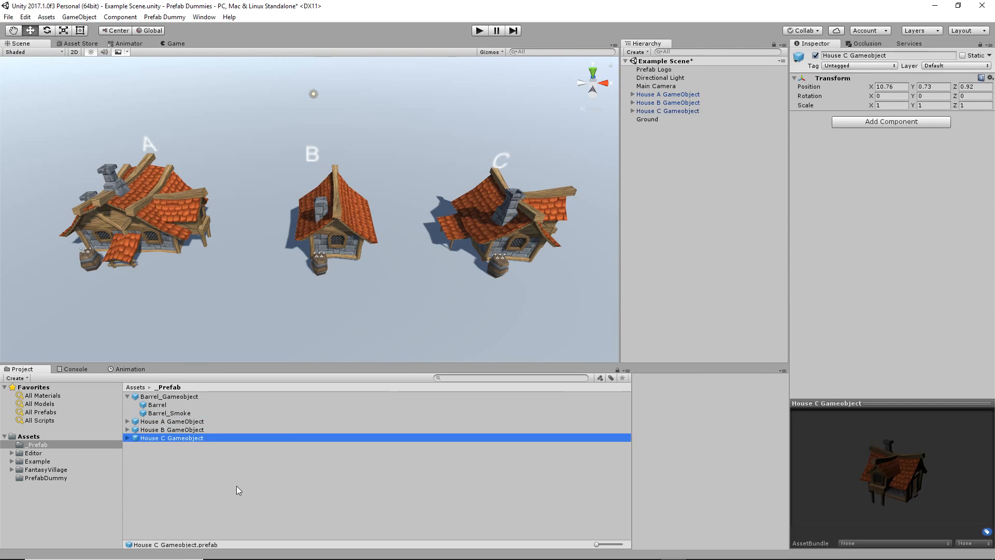
{"action": "left_click", "coordinate": [736, 189]}
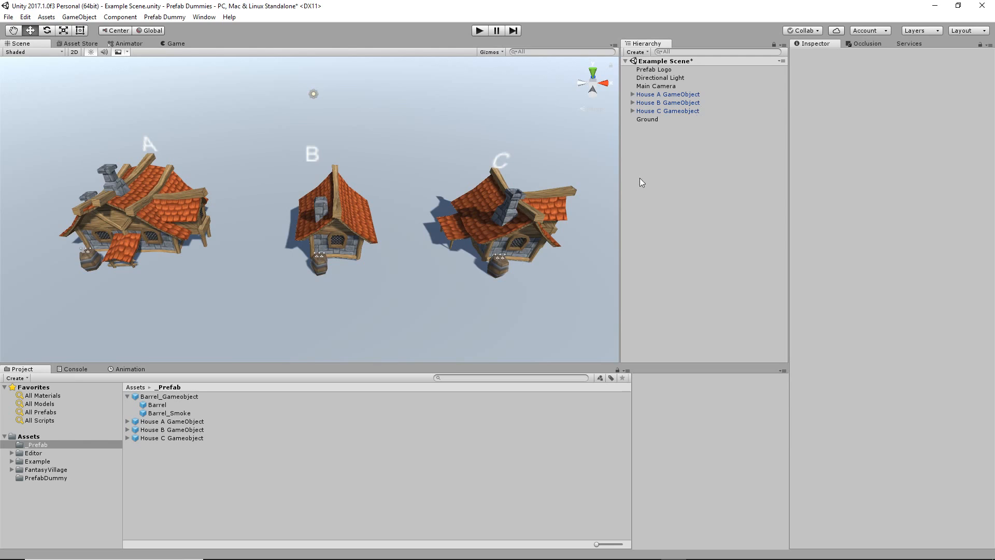
- Examine the mesh, nameplate and barrel children inside the House C Gameobject prefab asset
{"action": "left_click", "coordinate": [186, 438]}
{"action": "left_click", "coordinate": [127, 438]}
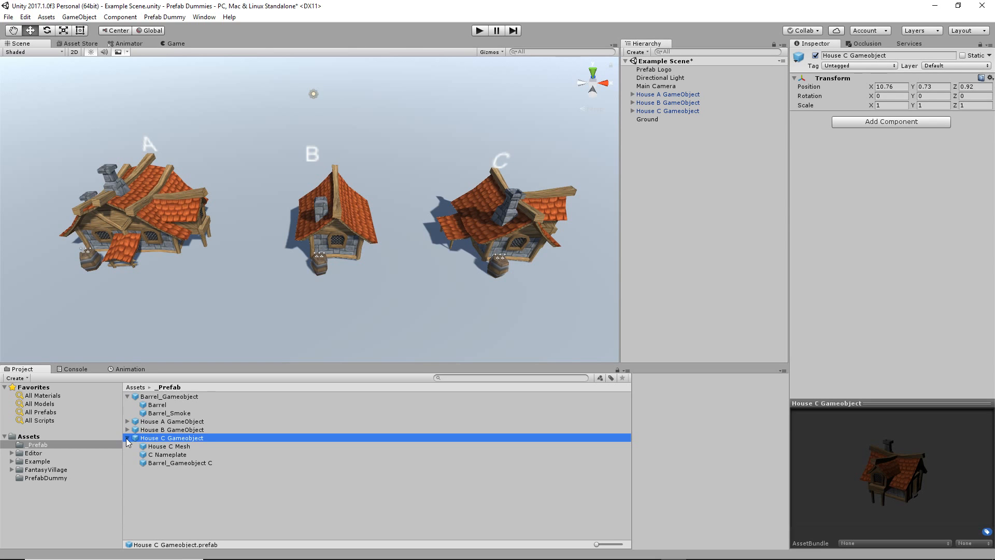
{"action": "left_click", "coordinate": [169, 447]}
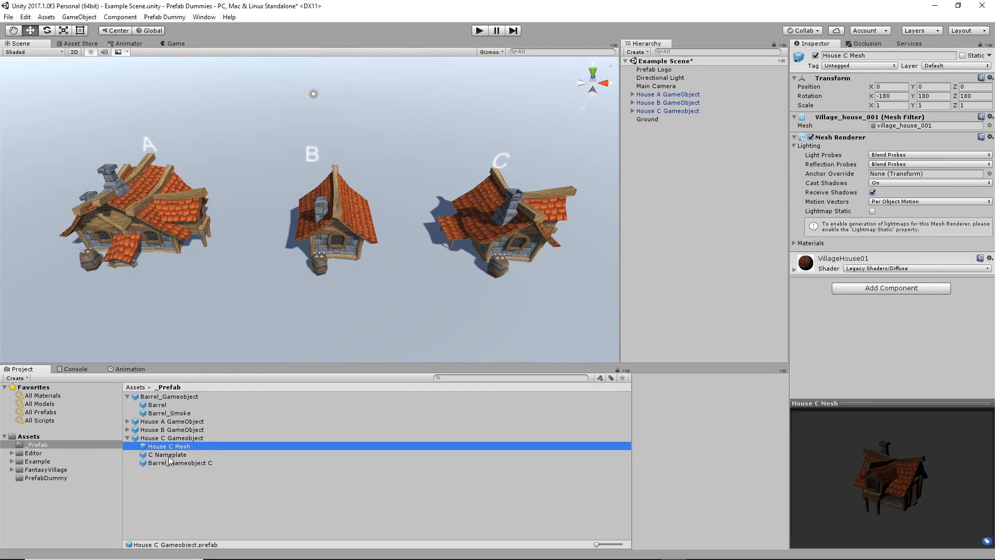
{"action": "left_click", "coordinate": [171, 455]}
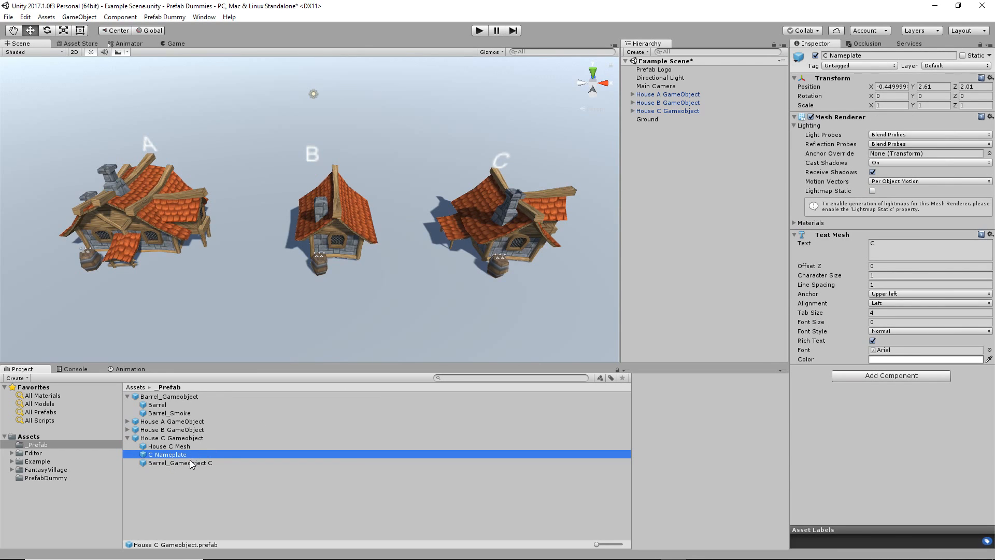
{"action": "left_click", "coordinate": [190, 463]}
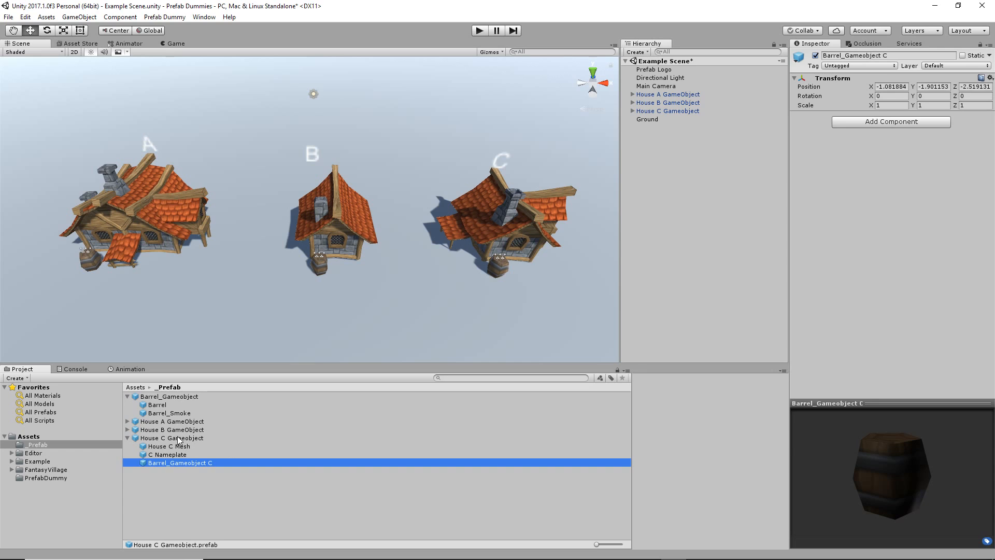
{"action": "left_click", "coordinate": [181, 438]}
{"action": "left_click", "coordinate": [127, 438]}
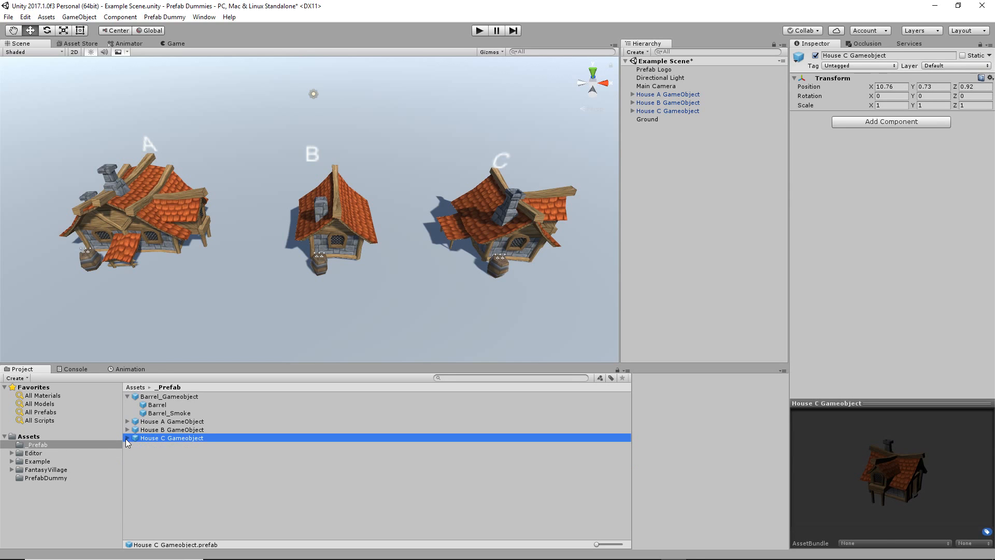
- Change the Start Color of Barrel_Smoke in the Barrel_Gameobject prefab asset to magenta
{"action": "left_click", "coordinate": [164, 397]}
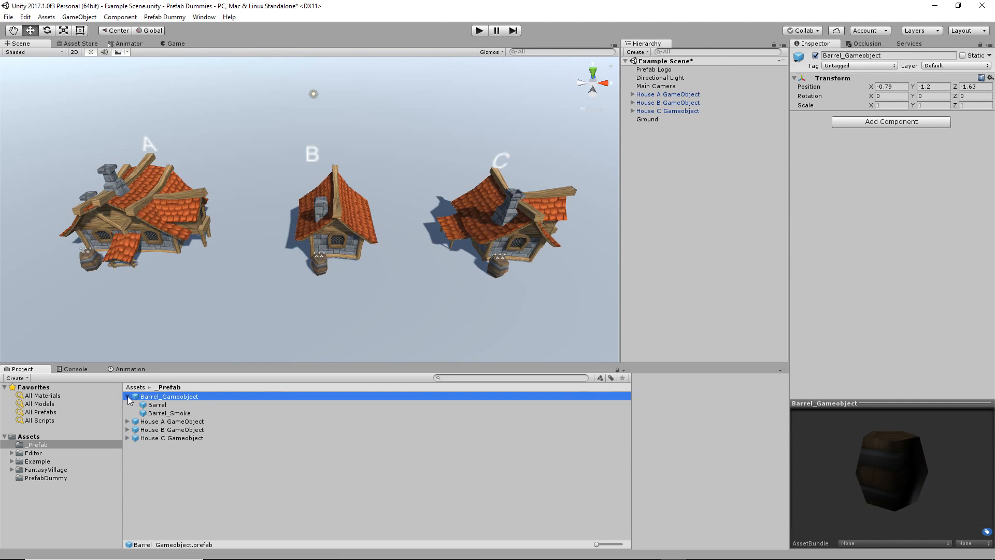
{"action": "left_click", "coordinate": [157, 412]}
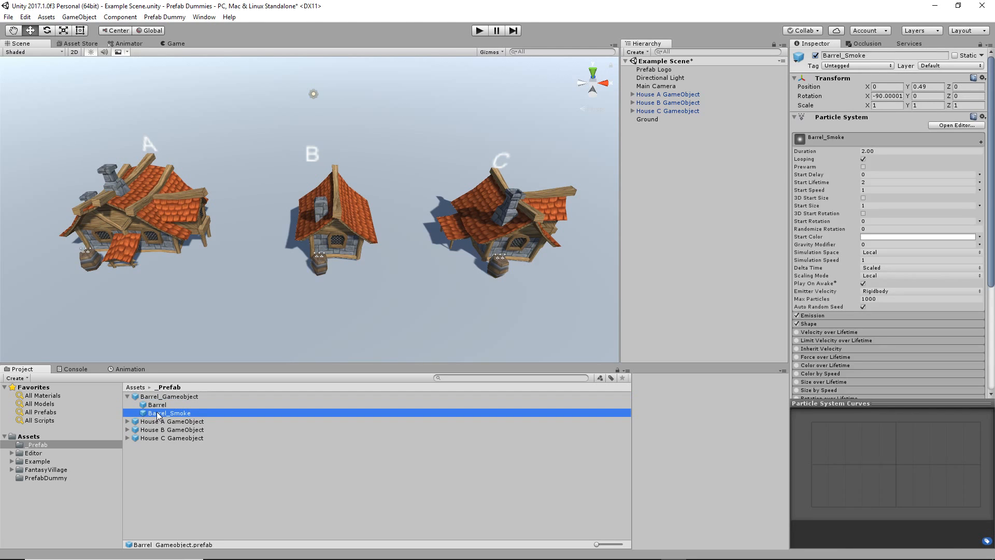
{"action": "scroll", "coordinate": [922, 328], "scroll_direction": "down", "scroll_amount": 5}
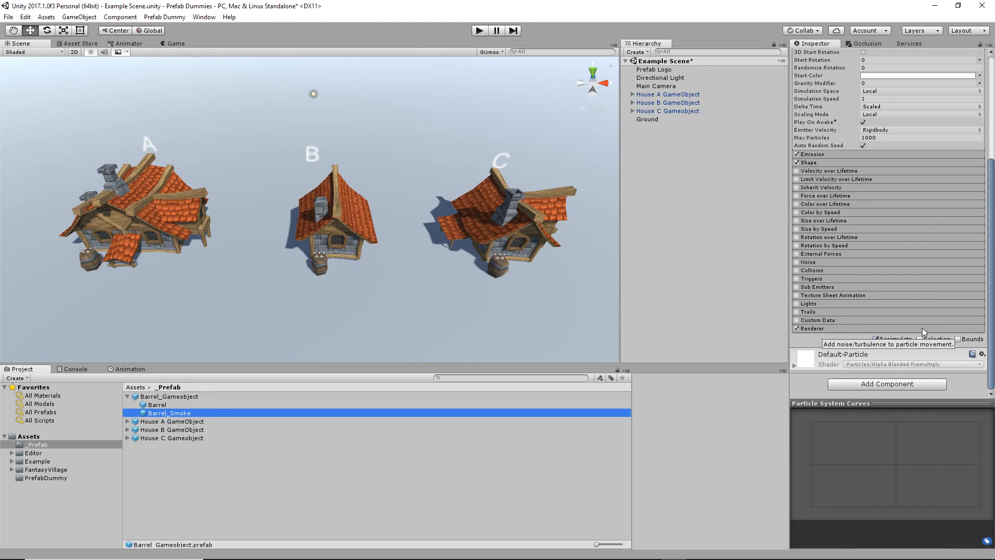
{"action": "scroll", "coordinate": [922, 328], "scroll_direction": "up", "scroll_amount": 3}
{"action": "scroll", "coordinate": [923, 328], "scroll_direction": "up", "scroll_amount": 2}
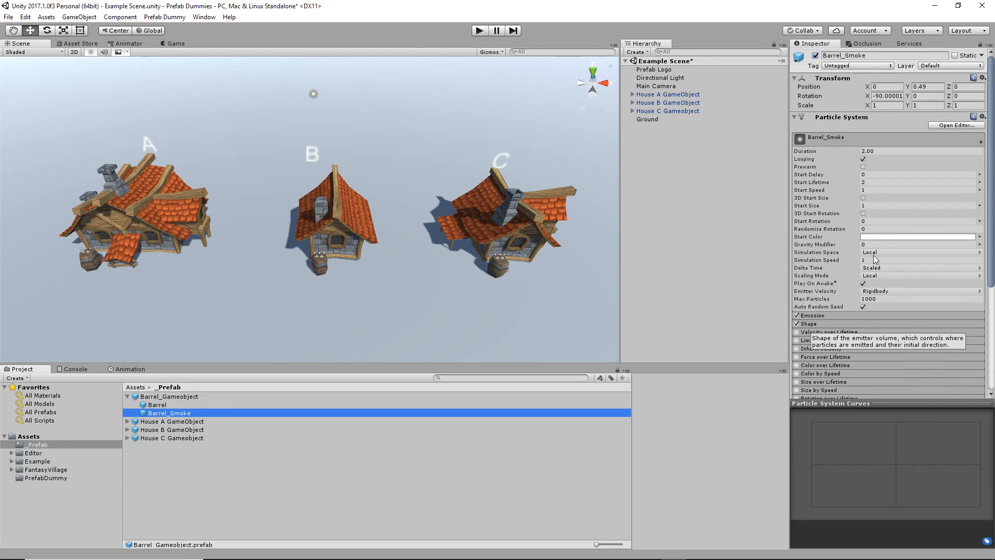
{"action": "left_click", "coordinate": [898, 237]}
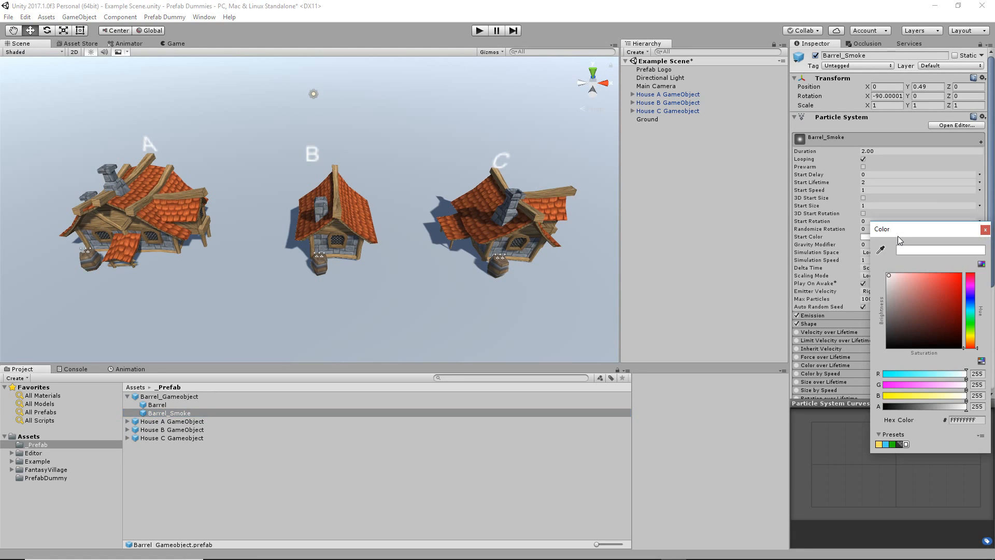
{"action": "left_click", "coordinate": [970, 285]}
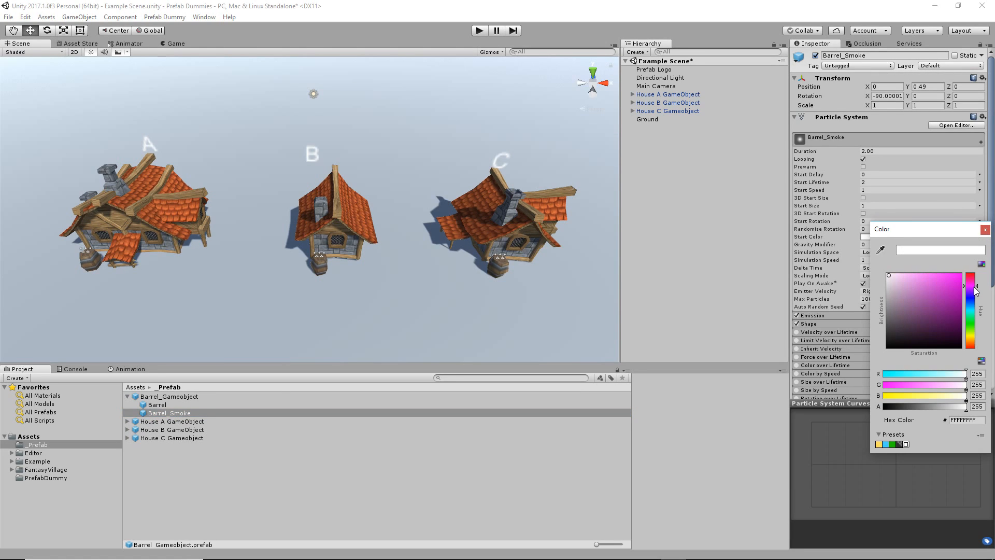
{"action": "left_click", "coordinate": [960, 275]}
{"action": "left_click", "coordinate": [986, 229]}
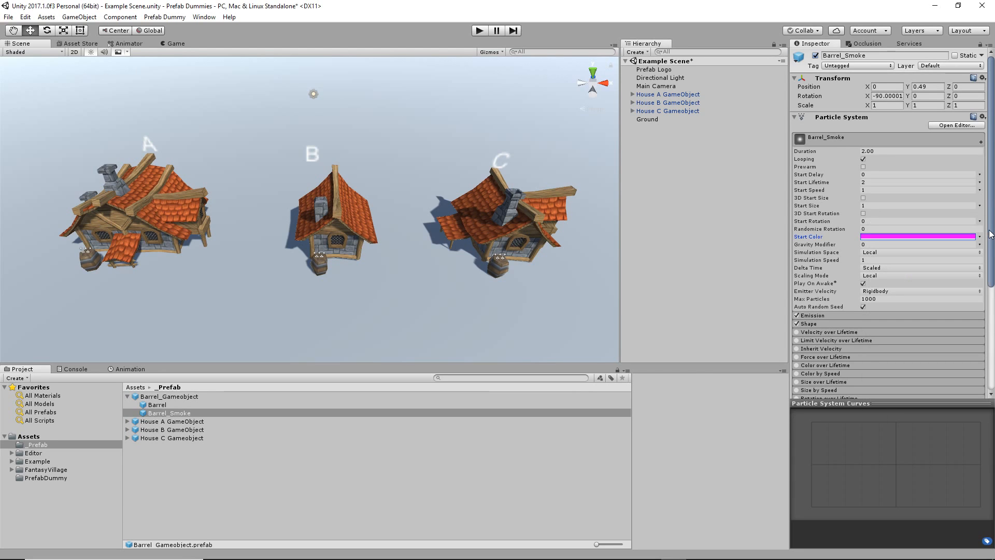
- Play the scene, check the smoke color of the three house barrels in the Scene view, and stop playback
{"action": "left_click", "coordinate": [480, 30]}
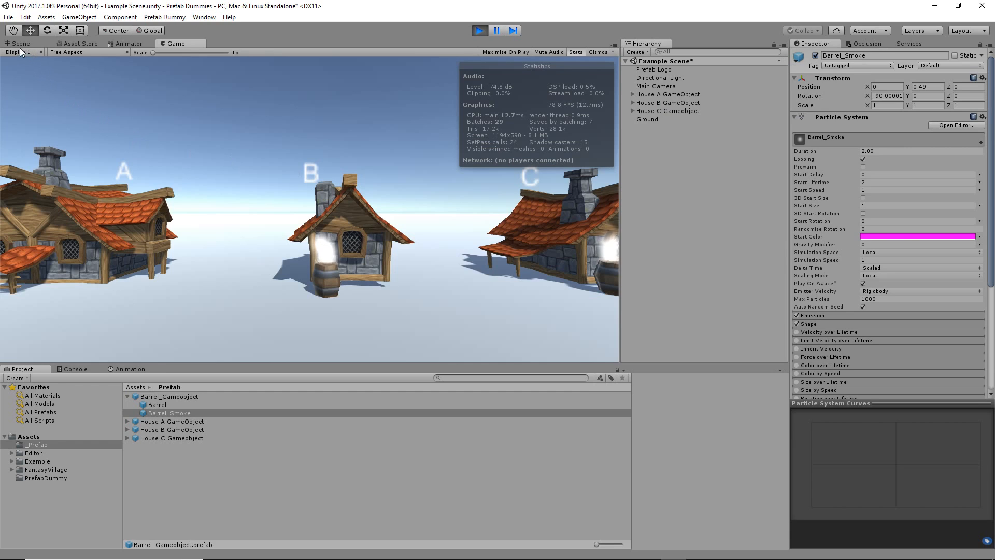
{"action": "left_click", "coordinate": [16, 44]}
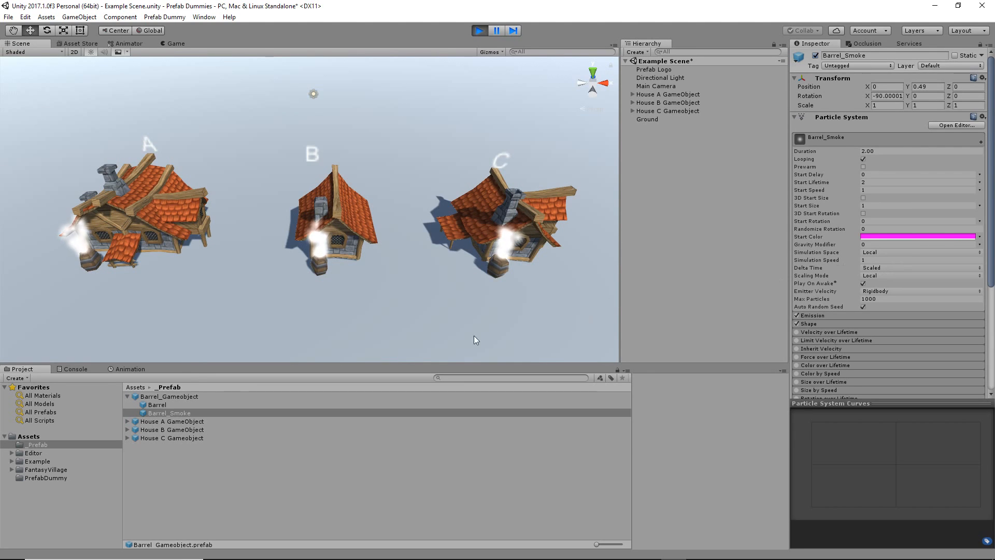
{"action": "left_click", "coordinate": [161, 397]}
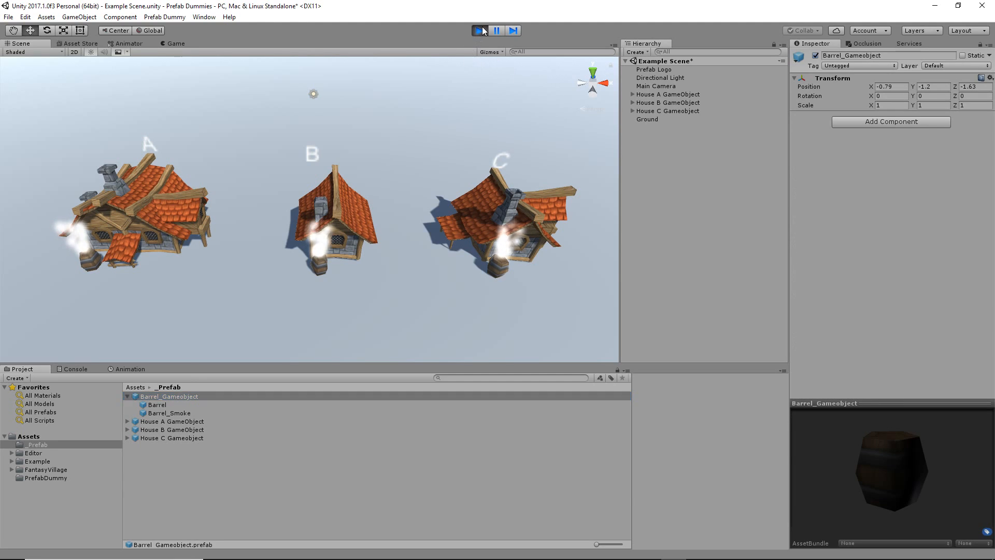
{"action": "left_click", "coordinate": [479, 31]}
- Place a Barrel_Gameobject instance between houses A and B at about X -3.42, Z -1.86, and play-test its smoke
{"action": "left_click", "coordinate": [127, 396]}
{"action": "left_click_drag", "start_coordinate": [151, 396], "coordinate": [246, 277]}
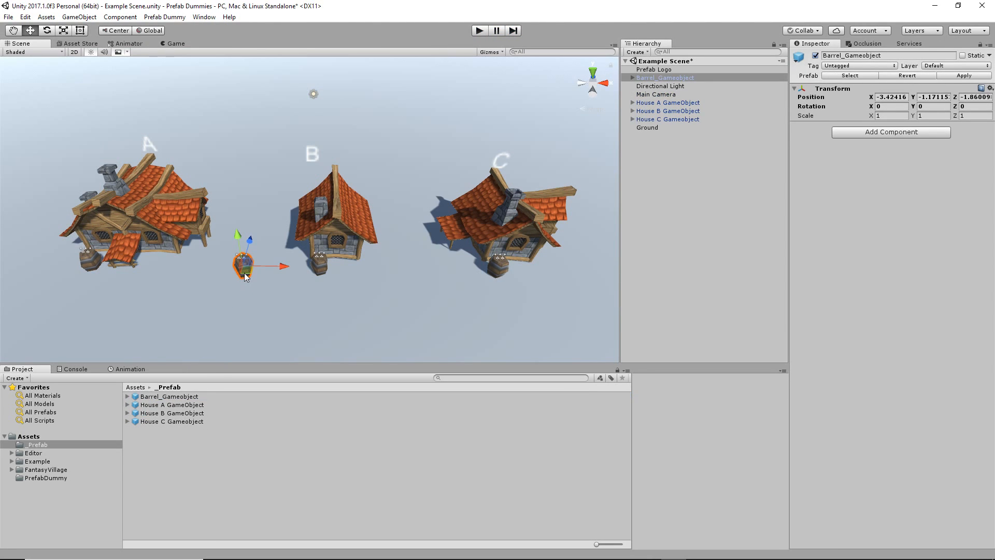
{"action": "left_click", "coordinate": [481, 31]}
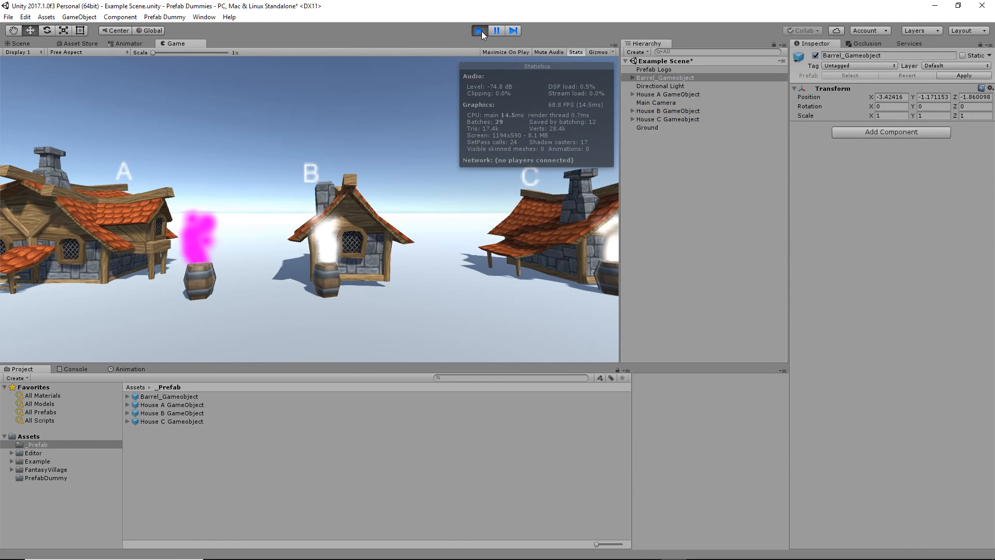
{"action": "left_click", "coordinate": [481, 31]}
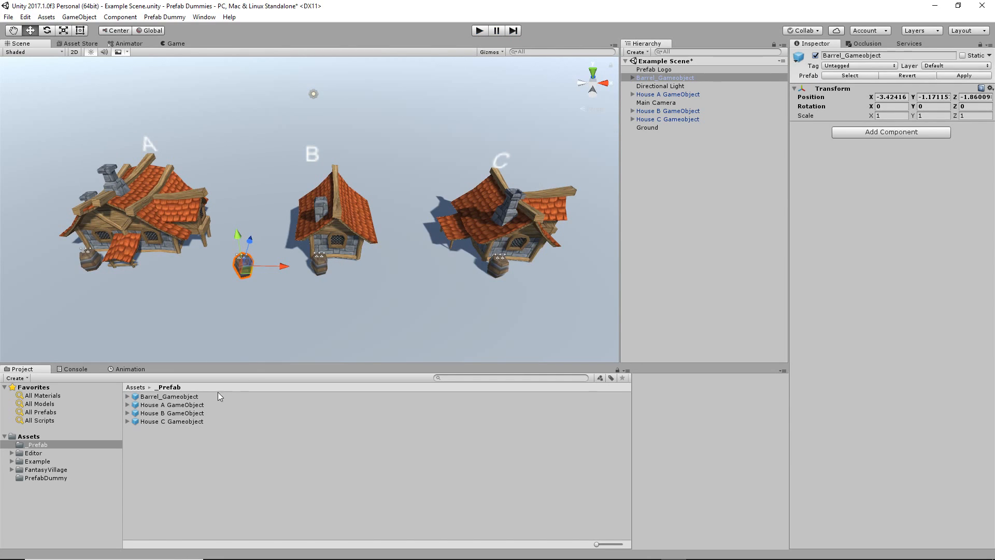
- Examine the nested Barrel_Gameobject A inside the House A GameObject prefab asset
{"action": "left_click", "coordinate": [188, 408]}
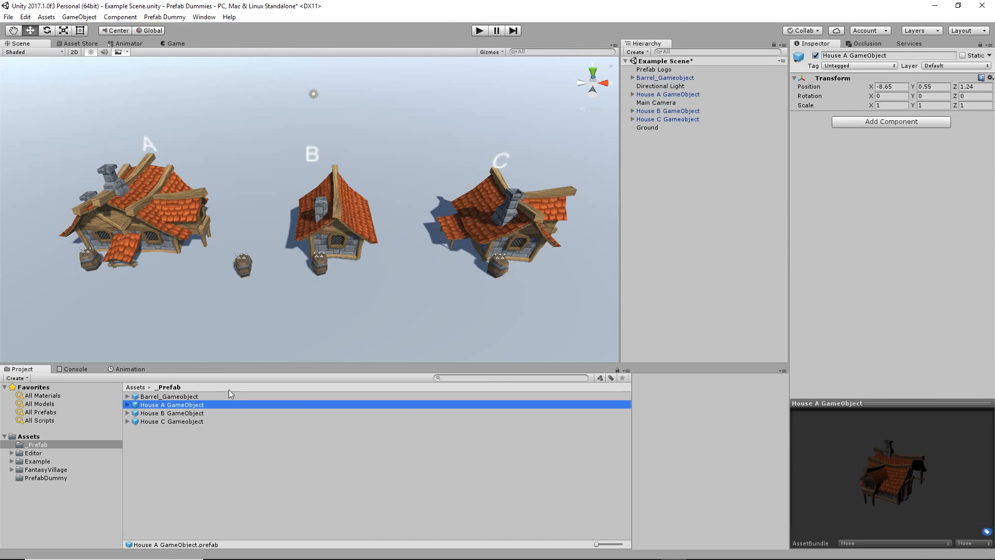
{"action": "left_click", "coordinate": [127, 405]}
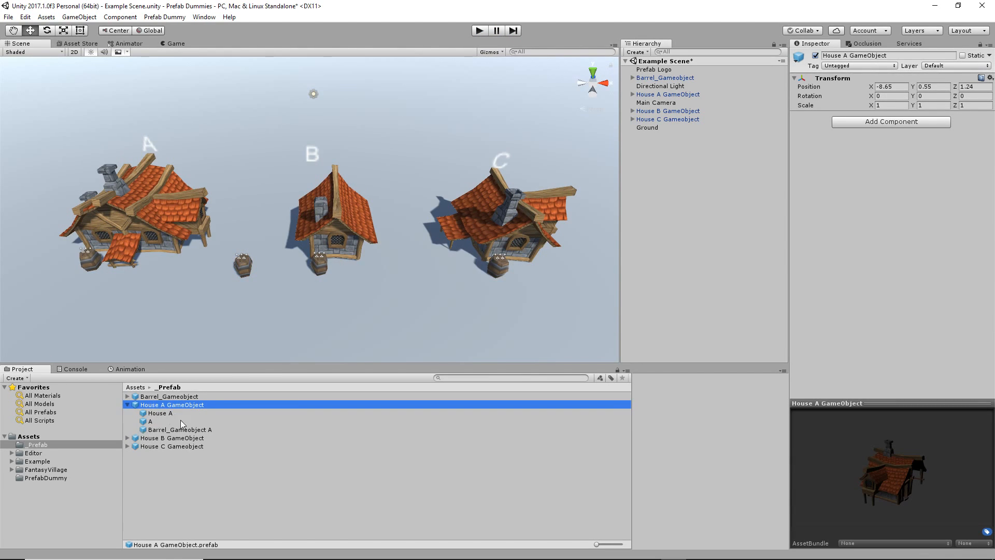
{"action": "left_click", "coordinate": [173, 430]}
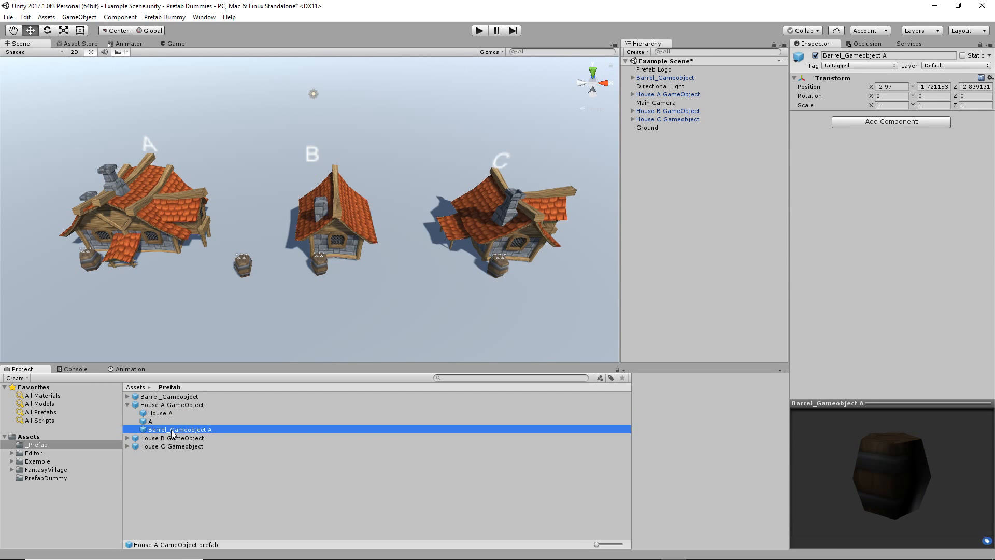
- Set the Start Color of House B's Barrel_Smoke to magenta DC00FFFF and play-test the scene
{"action": "left_click", "coordinate": [319, 264]}
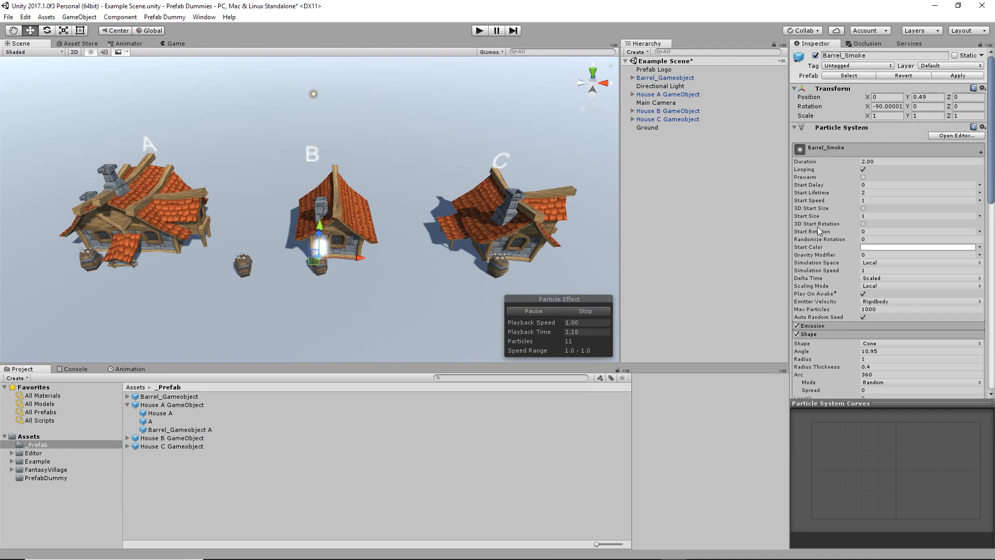
{"action": "left_click", "coordinate": [892, 247]}
{"action": "left_click_drag", "start_coordinate": [970, 282], "coordinate": [971, 268]}
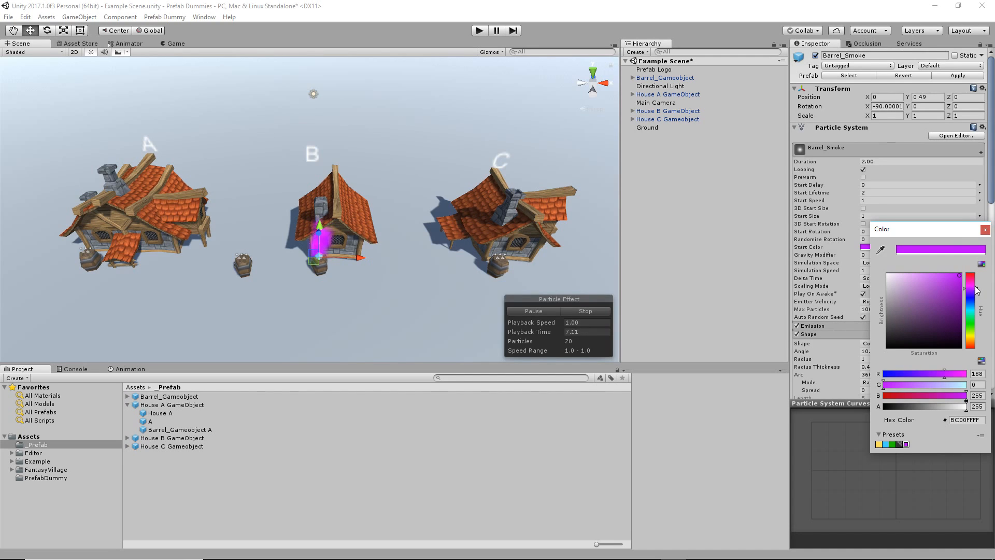
{"action": "left_click_drag", "start_coordinate": [975, 286], "coordinate": [973, 287]}
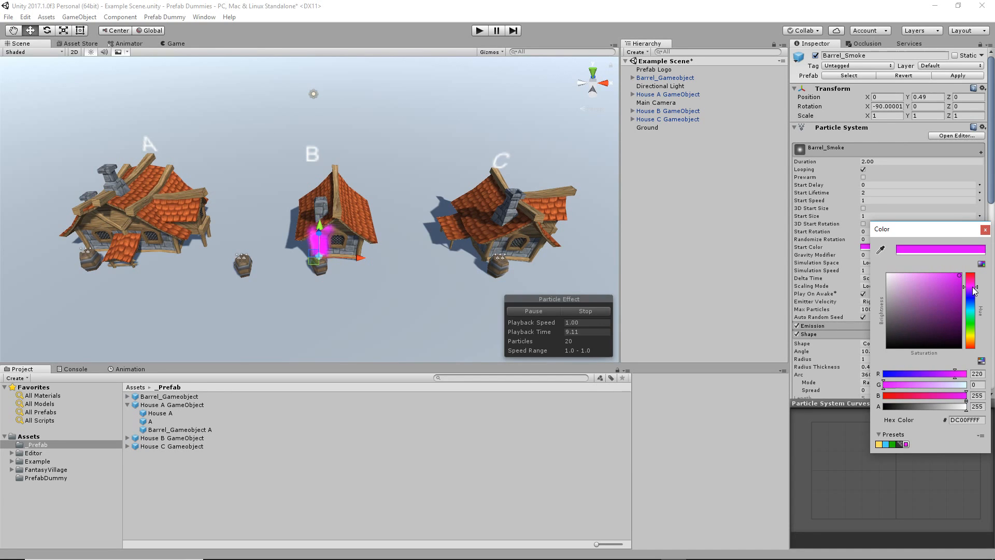
{"action": "left_click", "coordinate": [985, 229]}
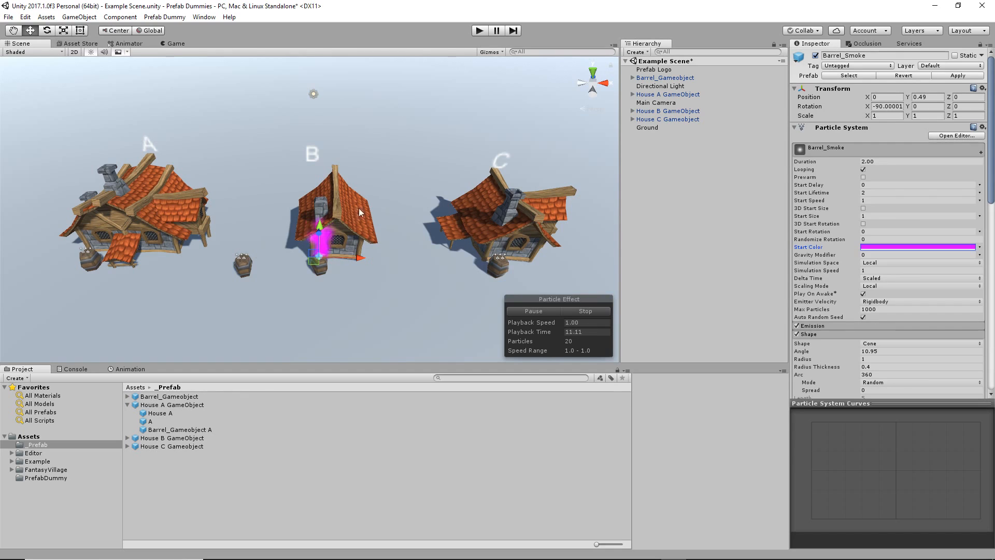
{"action": "left_click", "coordinate": [480, 30]}
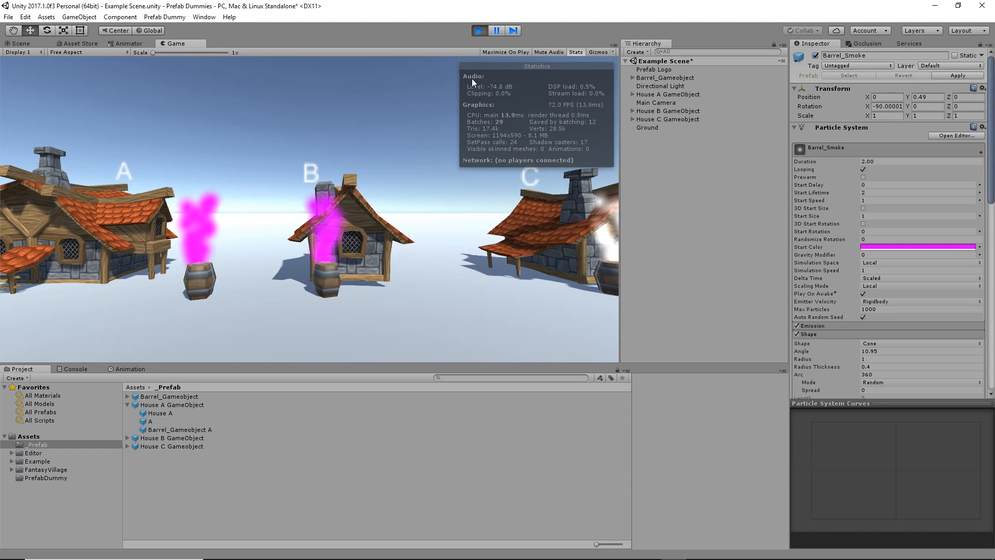
{"action": "left_click", "coordinate": [480, 30]}
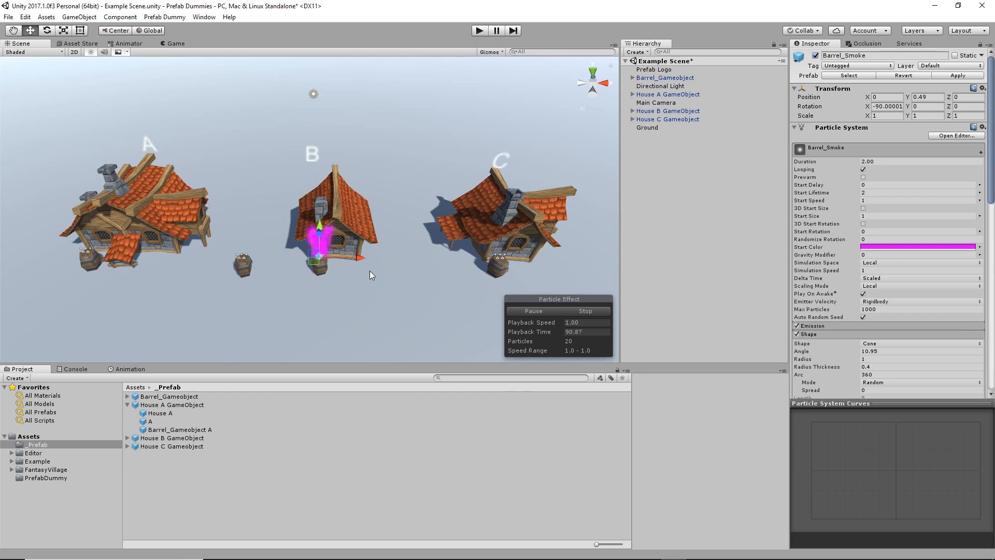
- Open the Prefab Dummy tools window and dock it below the Hierarchy, beside the Project browser
{"action": "middle_click_drag", "start_coordinate": [369, 270], "coordinate": [345, 279]}
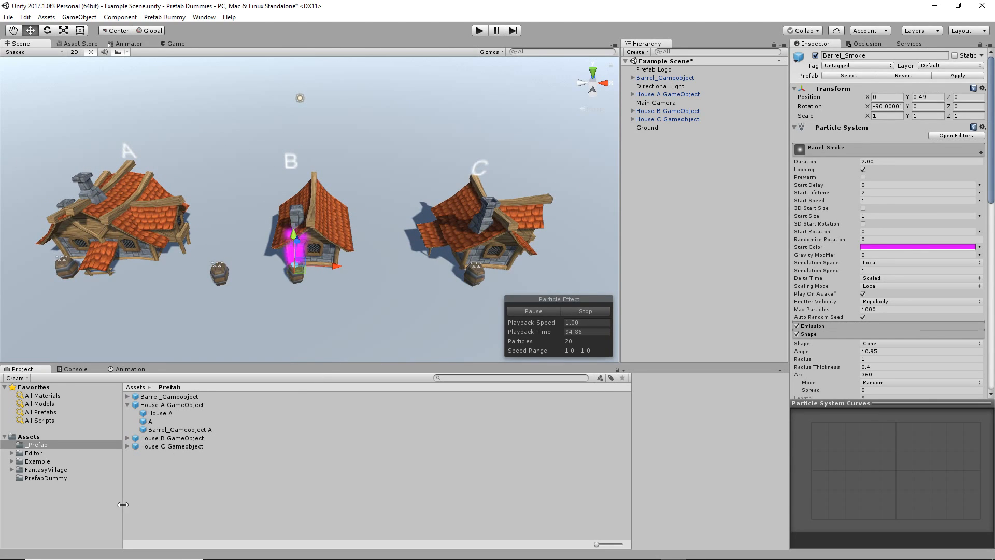
{"action": "left_click", "coordinate": [165, 17]}
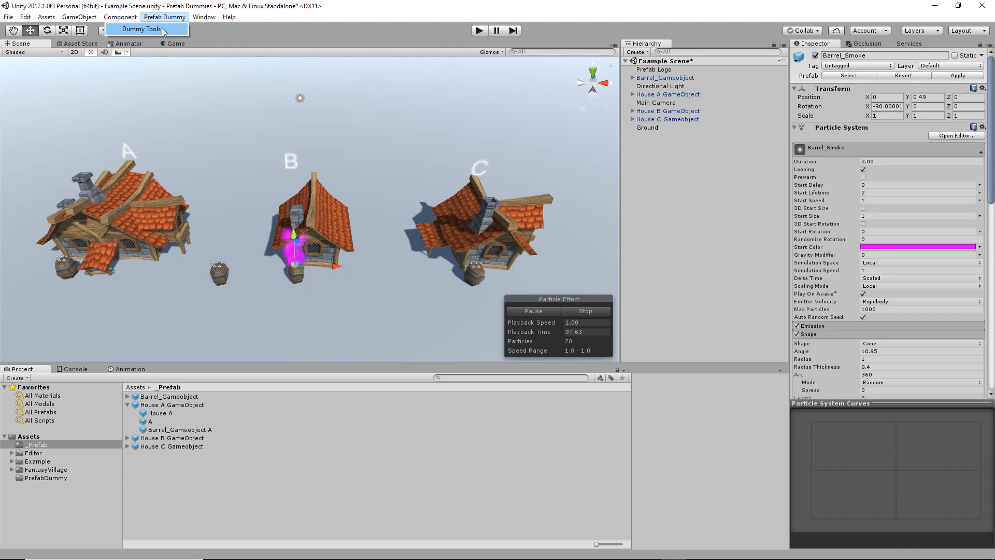
{"action": "left_click", "coordinate": [141, 29]}
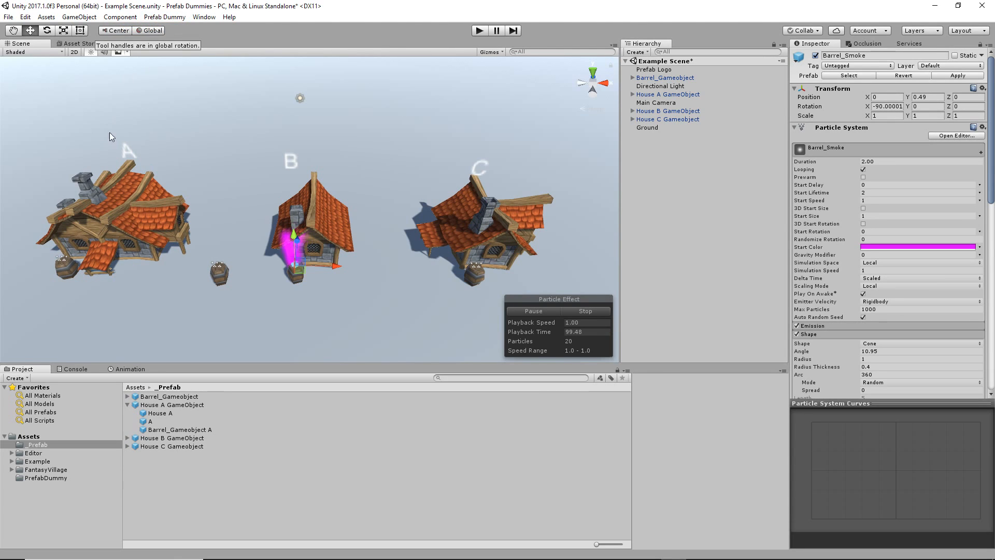
{"action": "left_click", "coordinate": [165, 17]}
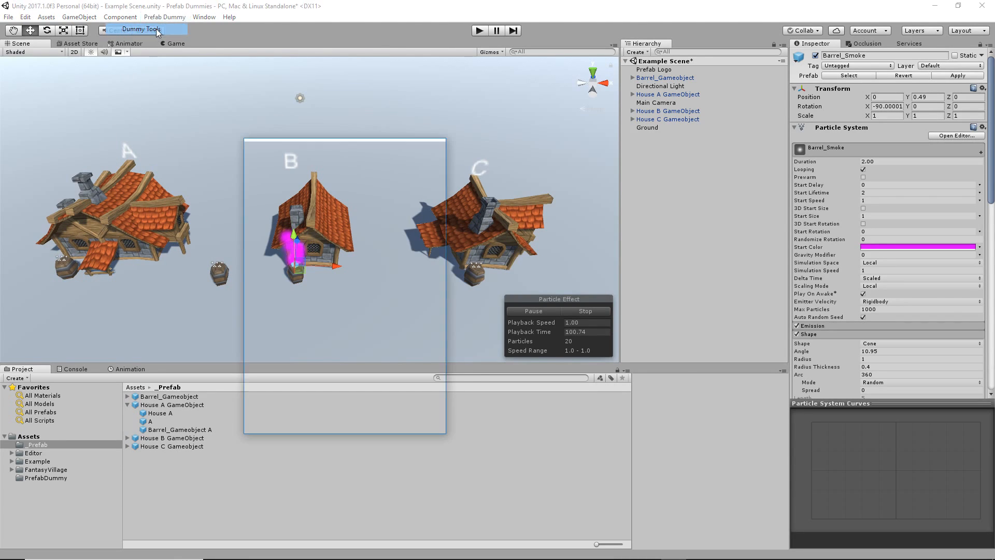
{"action": "left_click", "coordinate": [141, 29]}
{"action": "left_click_drag", "start_coordinate": [273, 147], "coordinate": [707, 384]}
{"action": "left_click_drag", "start_coordinate": [642, 378], "coordinate": [458, 433]}
{"action": "left_click_drag", "start_coordinate": [37, 265], "coordinate": [713, 333]}
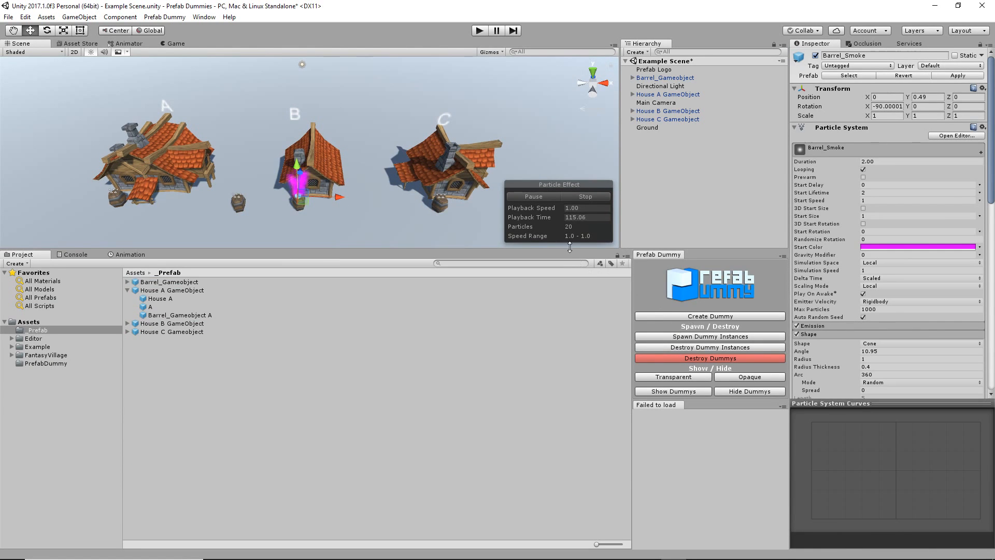
- Close the "Failed to load" tab beneath the Prefab Dummy tools and resize the Scene view so all dummy options fit below
{"action": "left_click", "coordinate": [784, 408]}
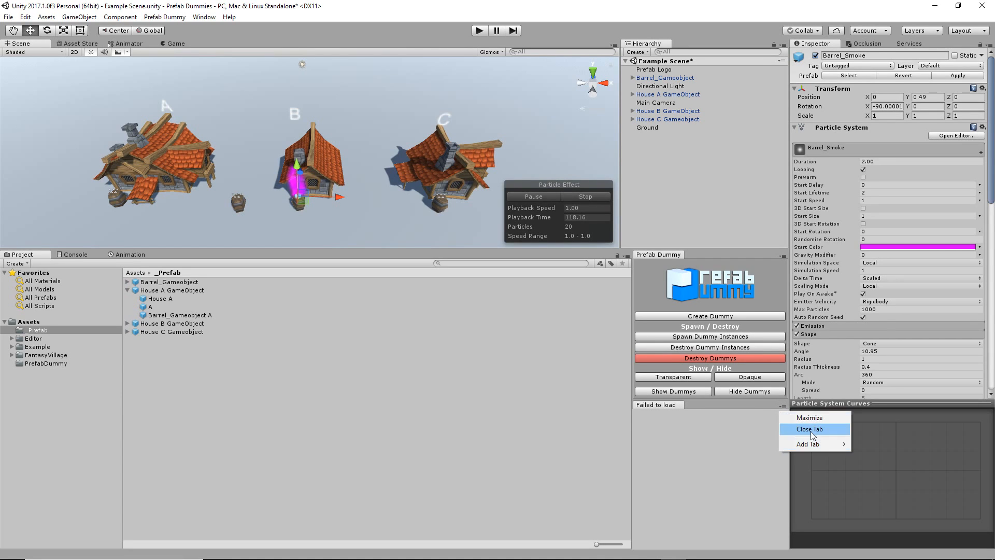
{"action": "left_click", "coordinate": [796, 430]}
{"action": "left_click_drag", "start_coordinate": [586, 248], "coordinate": [577, 389]}
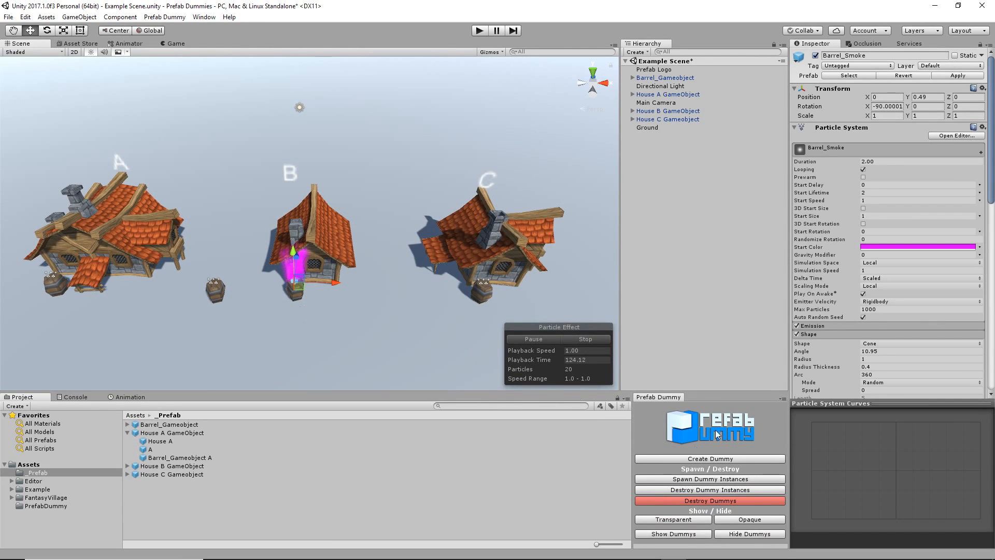
{"action": "left_click_drag", "start_coordinate": [595, 392], "coordinate": [596, 360]}
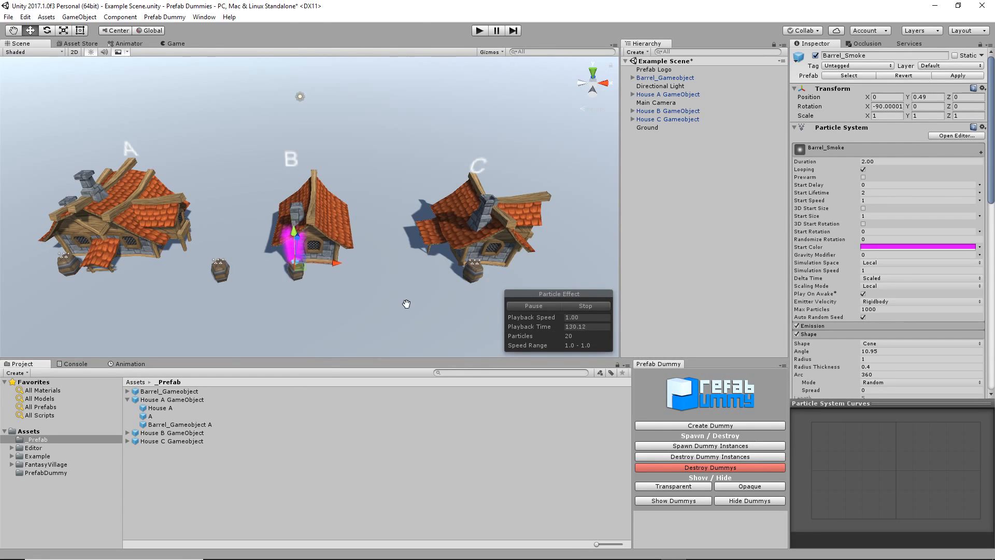
{"action": "middle_click_drag", "start_coordinate": [408, 305], "coordinate": [391, 297]}
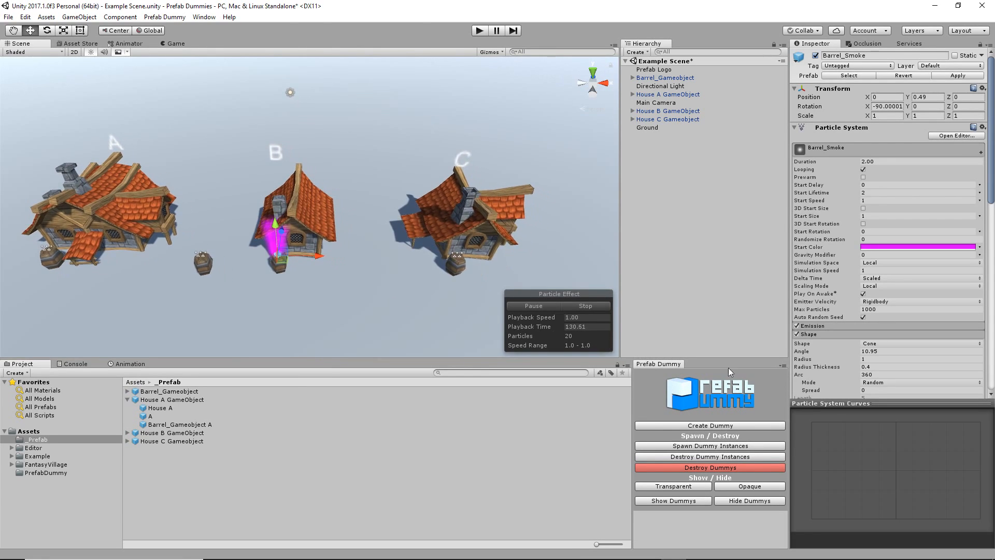
- Create a new prefab dummy in the scene and frame it near House B
{"action": "left_click", "coordinate": [735, 425]}
{"action": "left_click", "coordinate": [670, 136]}
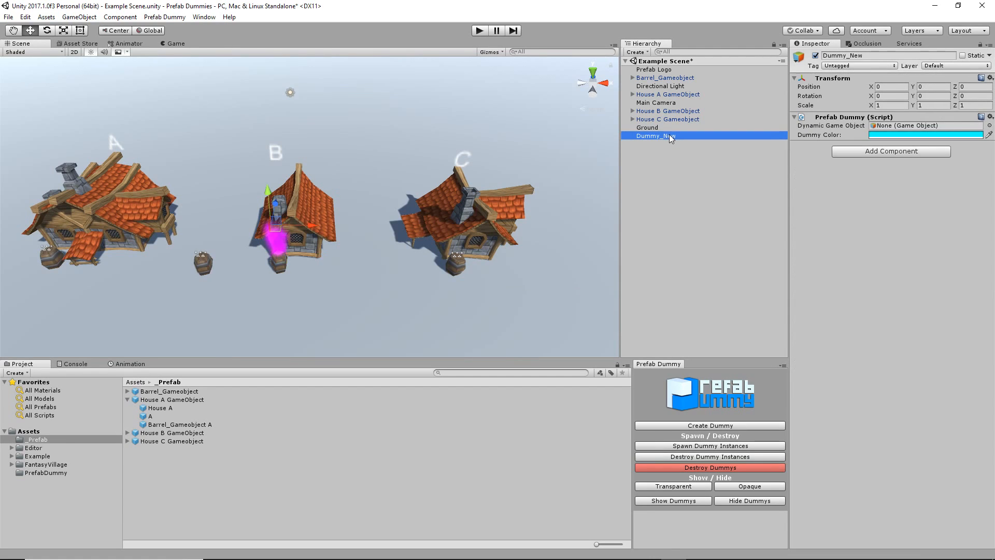
{"action": "key", "text": "f"}
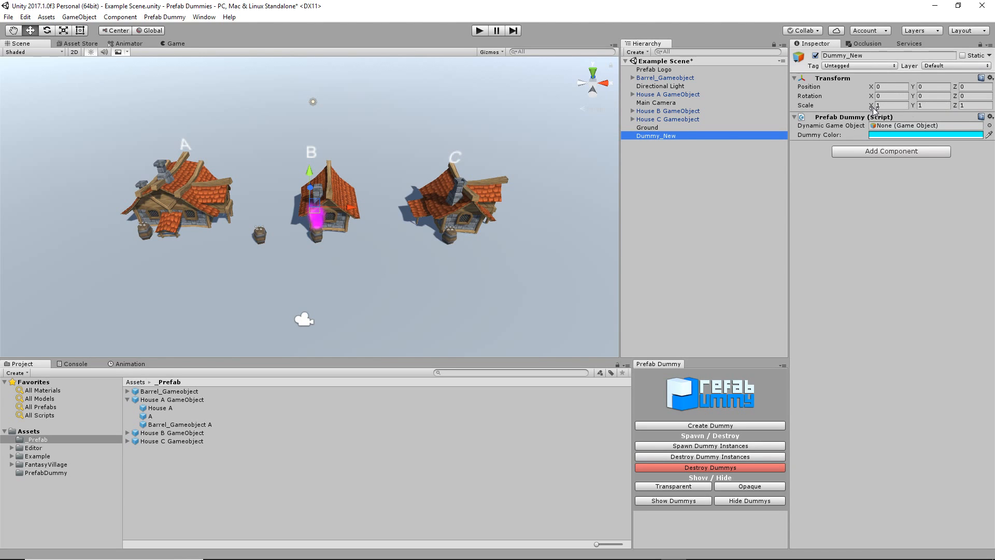
{"action": "scroll", "coordinate": [303, 221], "scroll_direction": "up", "scroll_amount": 5}
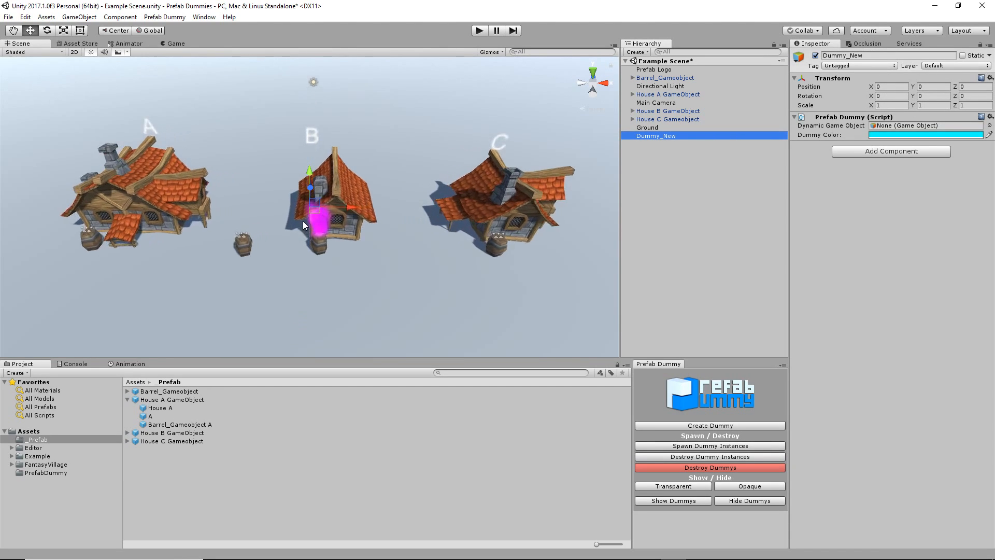
{"action": "middle_click_drag", "start_coordinate": [275, 222], "coordinate": [295, 229]}
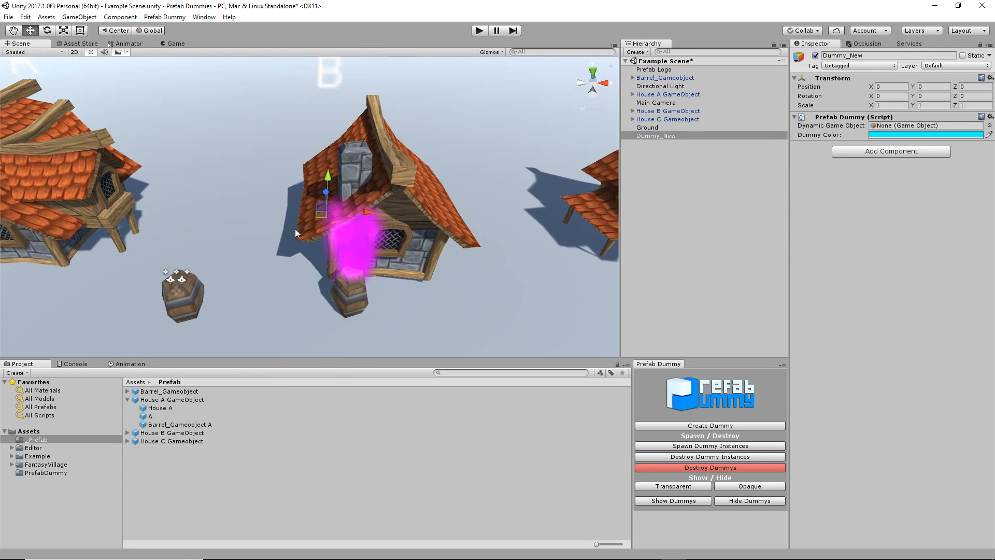
- Assign the Barrel_Gameobject prefab as the Dynamic Game Object of Dummy_New
{"action": "left_click", "coordinate": [415, 163]}
{"action": "scroll", "coordinate": [436, 209], "scroll_direction": "down", "scroll_amount": 2}
{"action": "left_click_drag", "start_coordinate": [416, 175], "coordinate": [532, 202]}
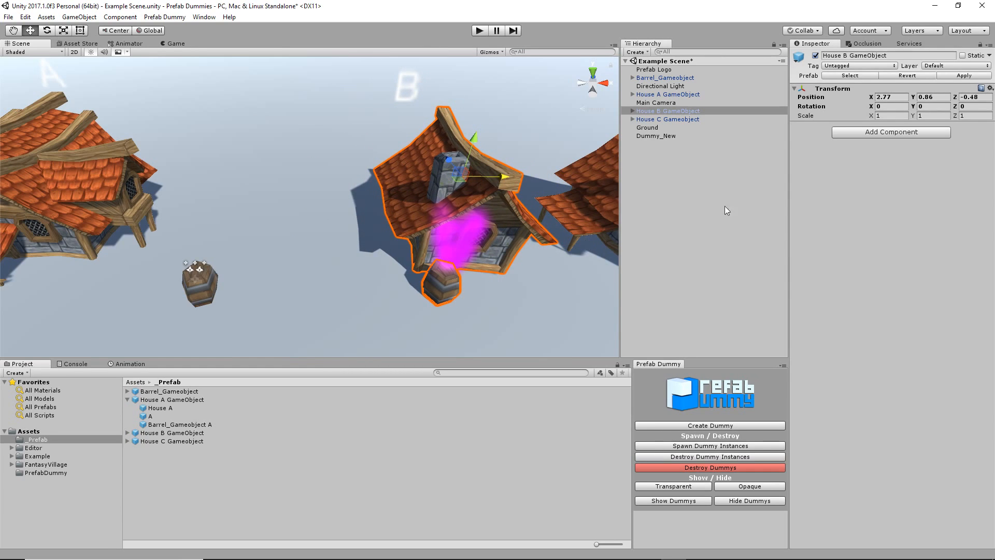
{"action": "left_click", "coordinate": [659, 136]}
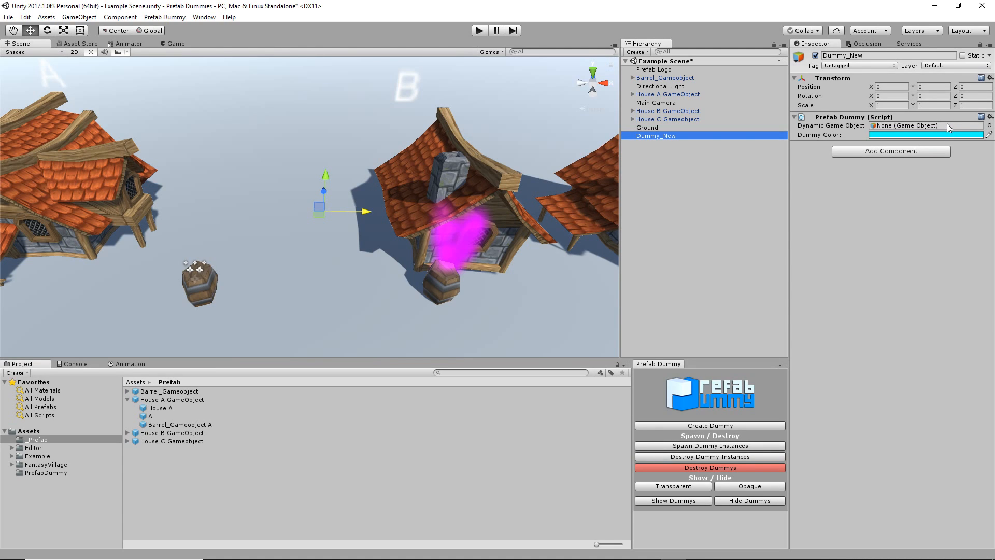
{"action": "left_click_drag", "start_coordinate": [164, 394], "coordinate": [920, 130]}
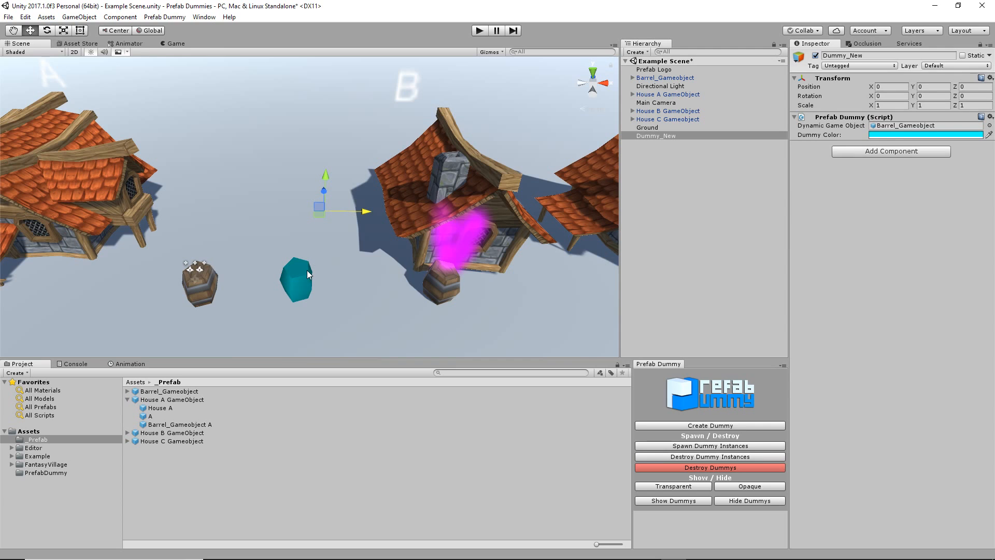
- Compare the dummy mesh's offset from its pivot with the position values of the Barrel_Gameobject prefab asset
{"action": "left_click_drag", "start_coordinate": [307, 270], "coordinate": [316, 207], "text": "alt"}
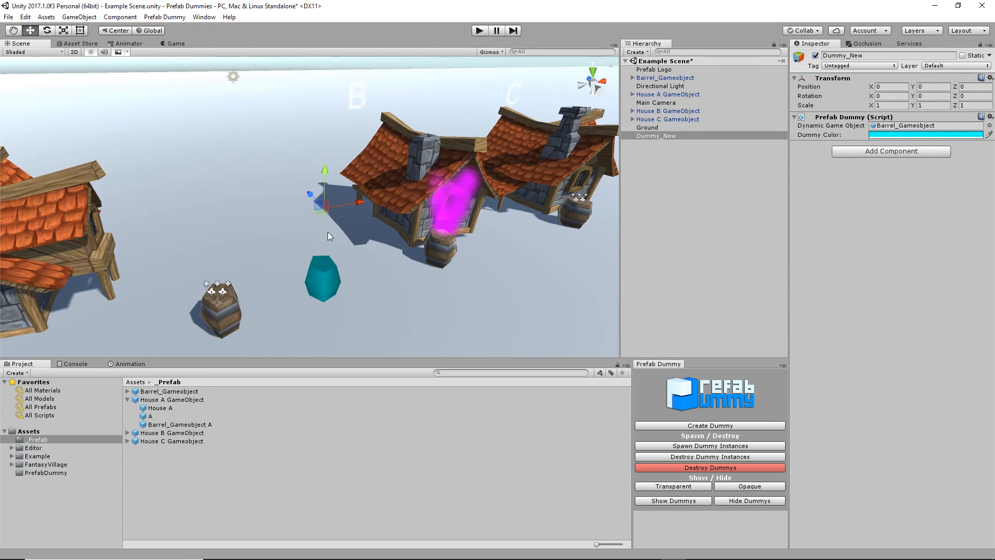
{"action": "left_click", "coordinate": [158, 393]}
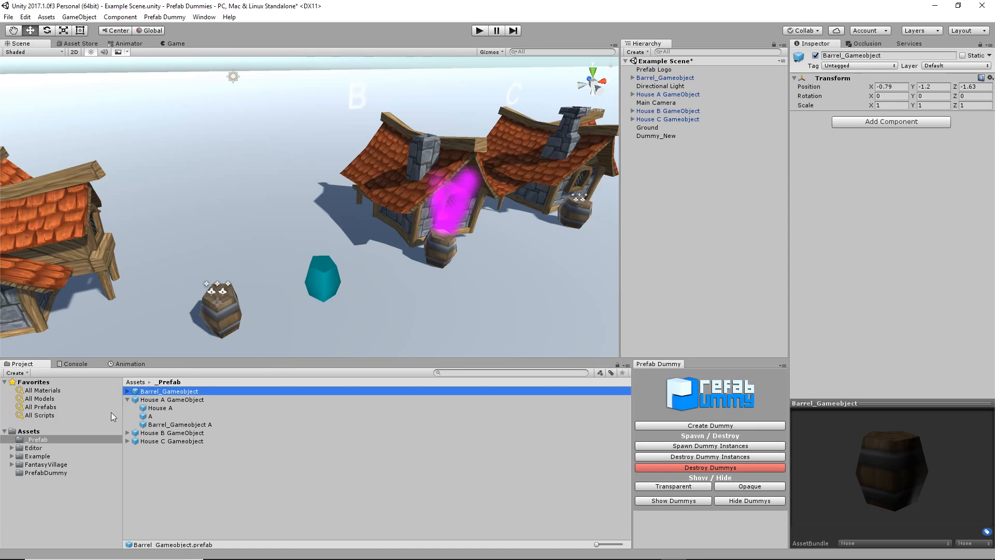
{"action": "left_click", "coordinate": [892, 86]}
{"action": "left_click", "coordinate": [933, 87]}
{"action": "left_click", "coordinate": [982, 87]}
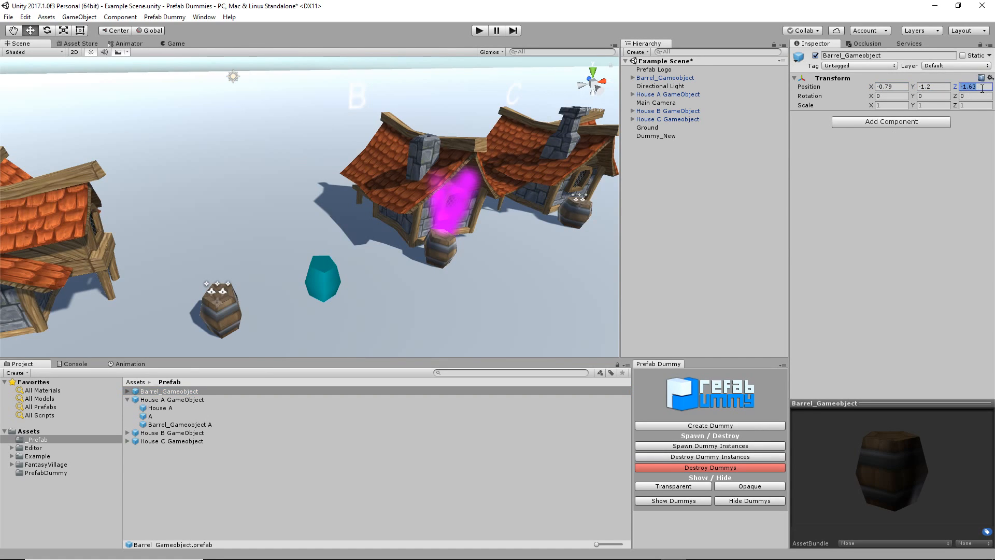
{"action": "left_click", "coordinate": [947, 87]}
- Move Dummy_New to about Z 0.67 to show its pivot offset, and delete it from the scene
{"action": "left_click", "coordinate": [318, 280]}
{"action": "left_click_drag", "start_coordinate": [324, 210], "coordinate": [297, 244], "text": "alt"}
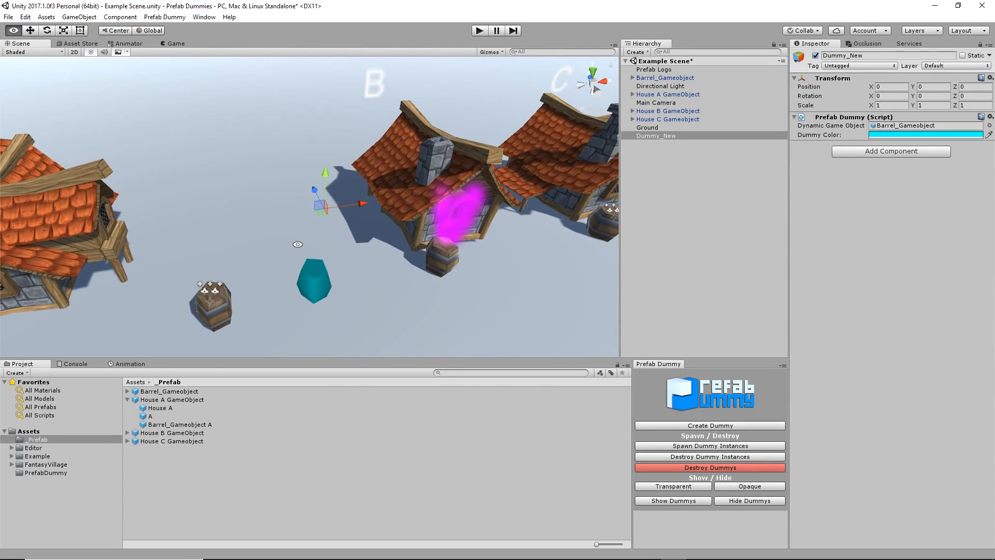
{"action": "left_click_drag", "start_coordinate": [319, 182], "coordinate": [288, 222]}
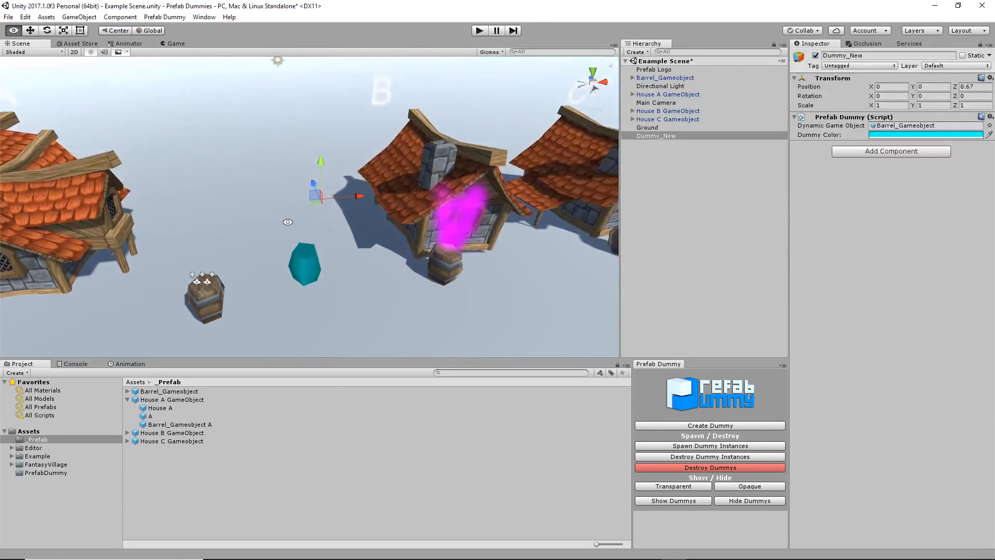
{"action": "left_click", "coordinate": [661, 136]}
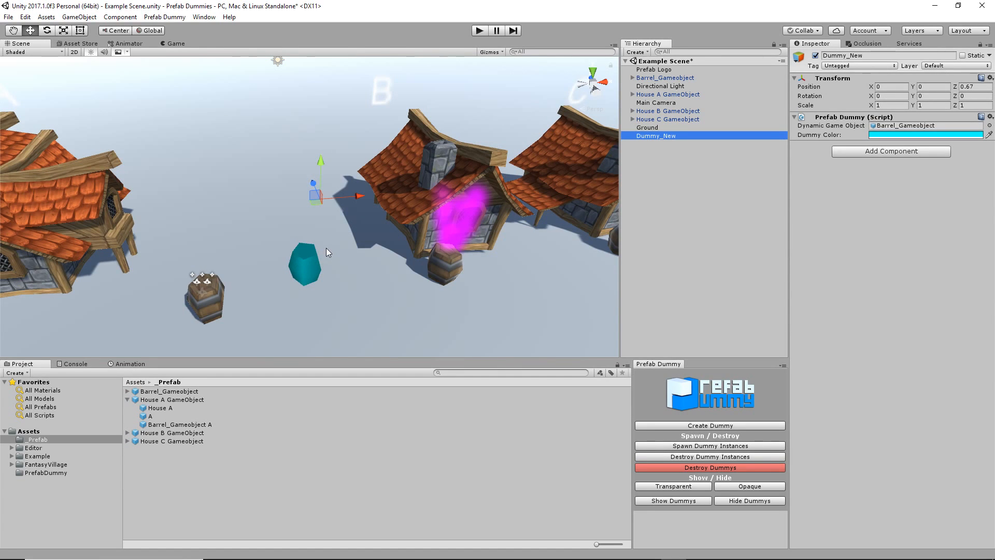
{"action": "key", "text": "Delete"}
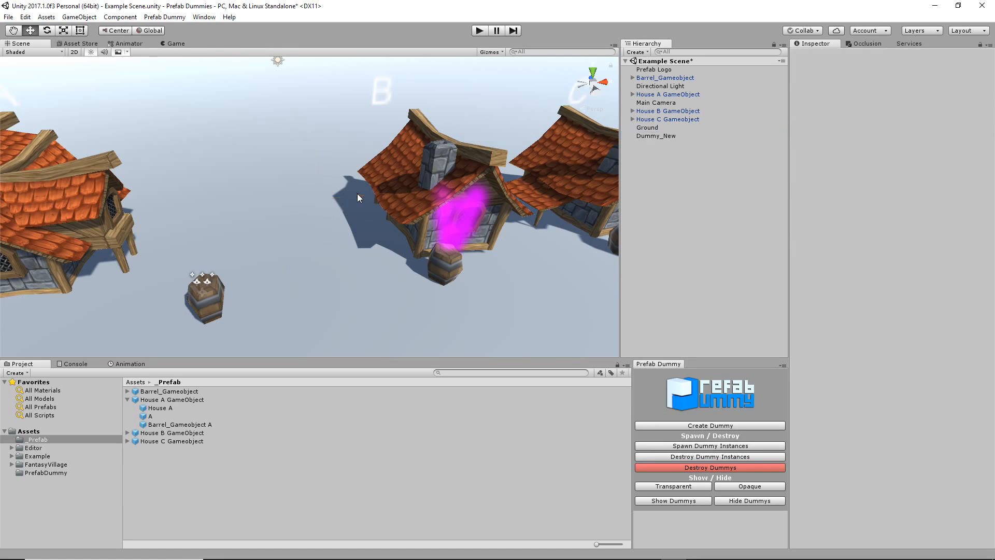
- Reset the Barrel_Gameobject prefab's position to 0, 0, 0 by zeroing a new scene instance and applying it
{"action": "left_click", "coordinate": [166, 392]}
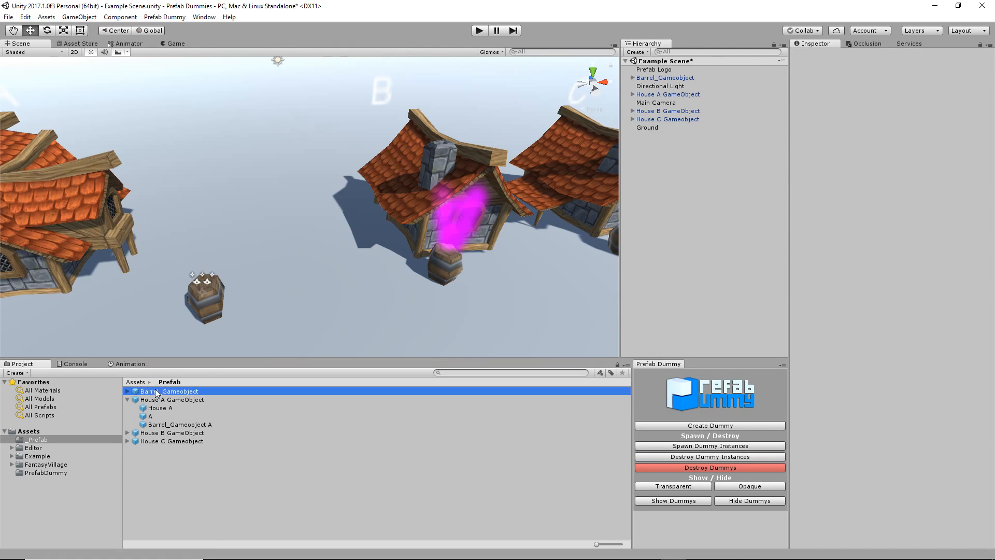
{"action": "left_click_drag", "start_coordinate": [166, 391], "coordinate": [276, 262]}
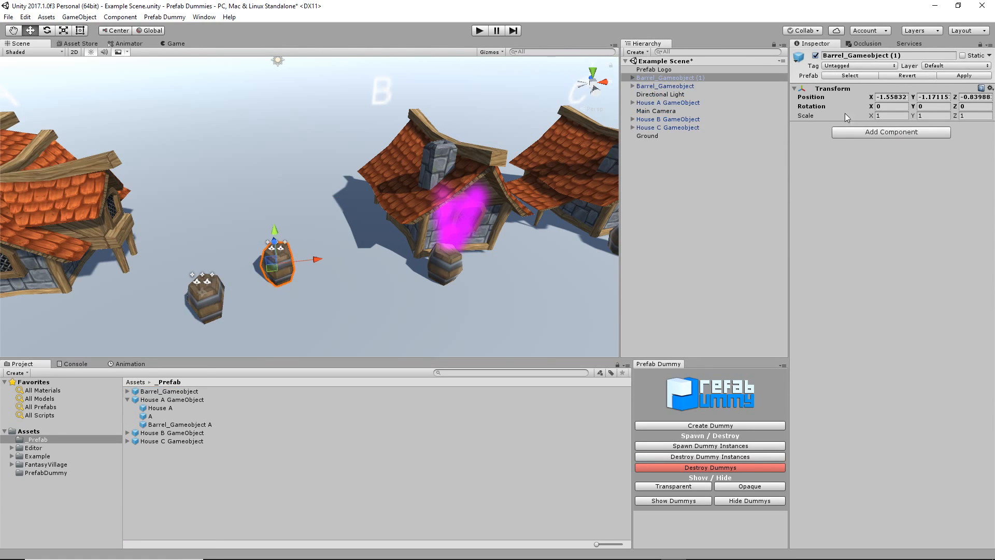
{"action": "left_click", "coordinate": [899, 96]}
{"action": "type", "text": "0"}
{"action": "key", "text": "Return"}
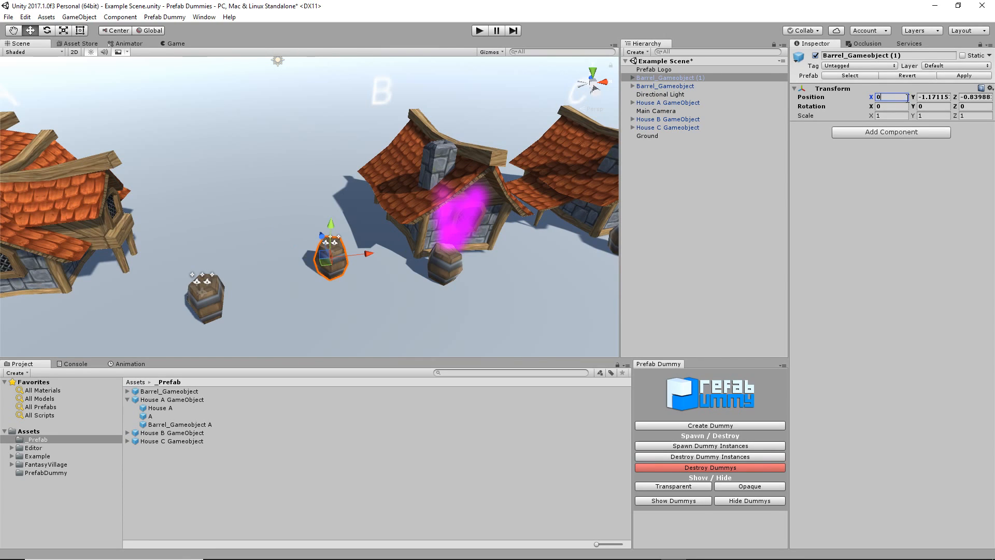
{"action": "left_click", "coordinate": [928, 97]}
{"action": "type", "text": "0"}
{"action": "key", "text": "Return"}
{"action": "left_click", "coordinate": [970, 97]}
{"action": "type", "text": "0"}
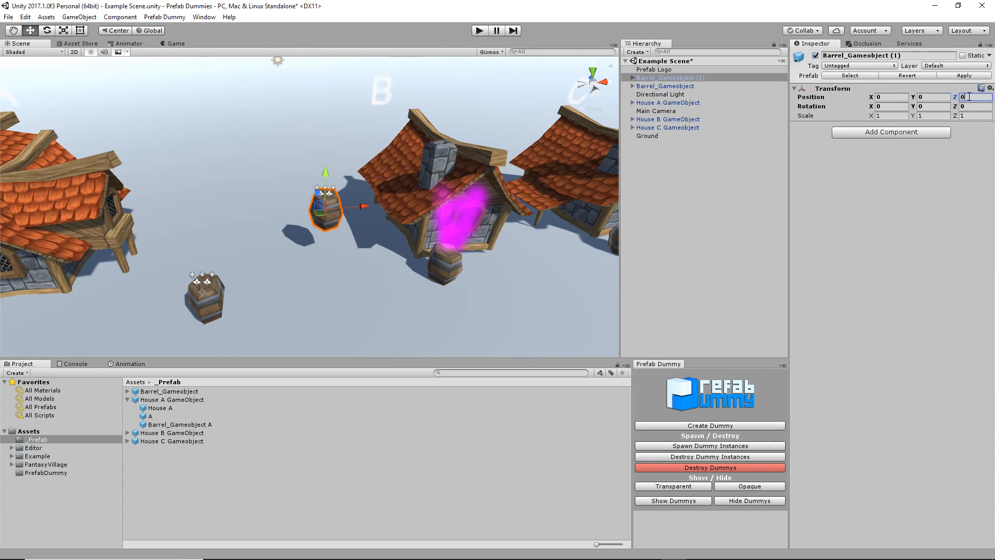
{"action": "left_click", "coordinate": [962, 75]}
- Check the Barrel_Gameobject prefab's position and delete the temporary Barrel_Gameobject (1) instance from the scene
{"action": "left_click", "coordinate": [158, 392]}
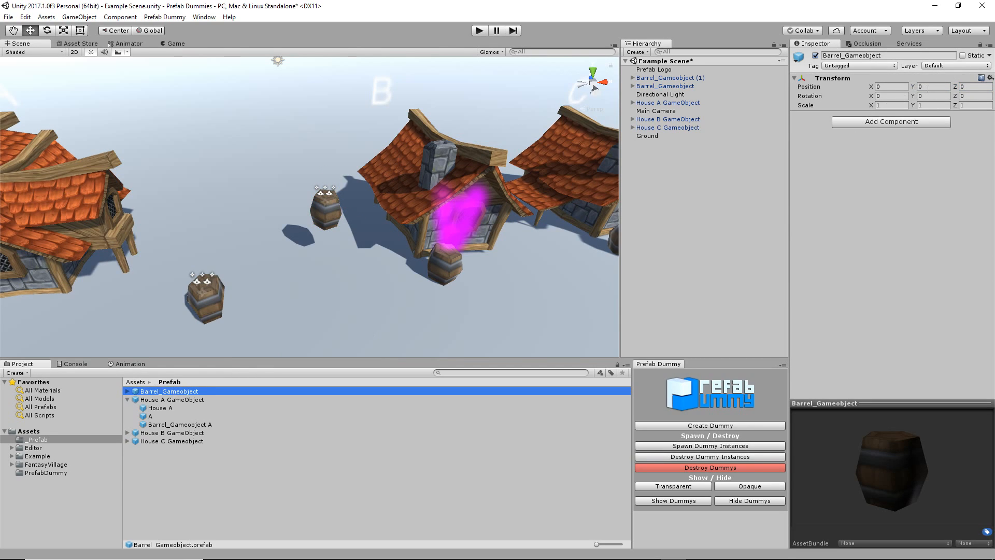
{"action": "left_click", "coordinate": [332, 214]}
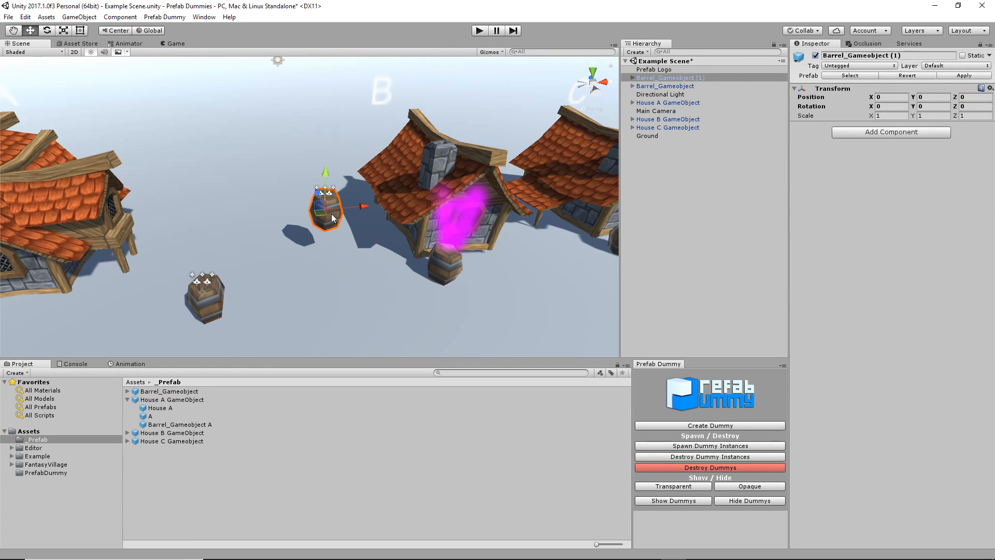
{"action": "key", "text": "Delete"}
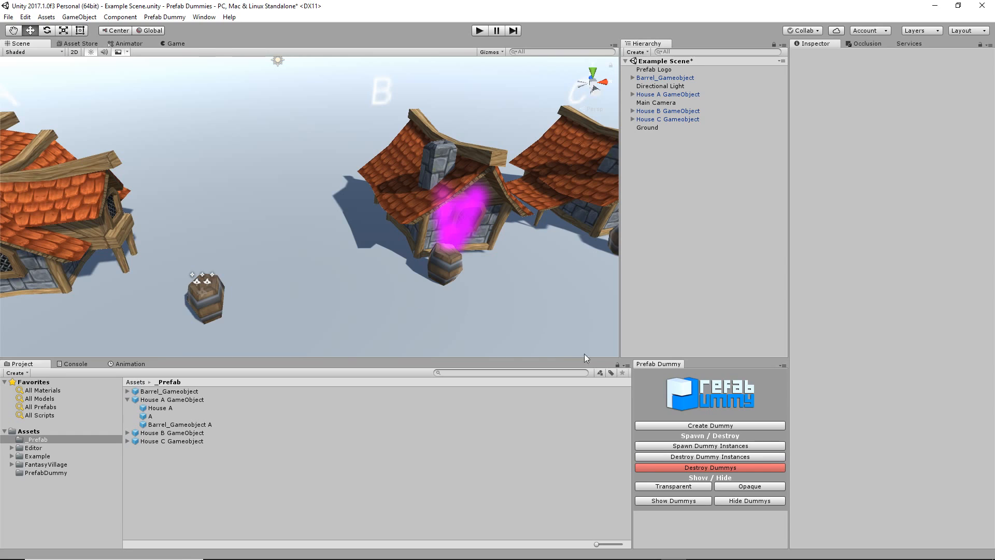
- Create a new dummy and assign the Barrel_Gameobject prefab as its Dynamic Game Object
{"action": "left_click", "coordinate": [710, 426]}
{"action": "left_click", "coordinate": [667, 134]}
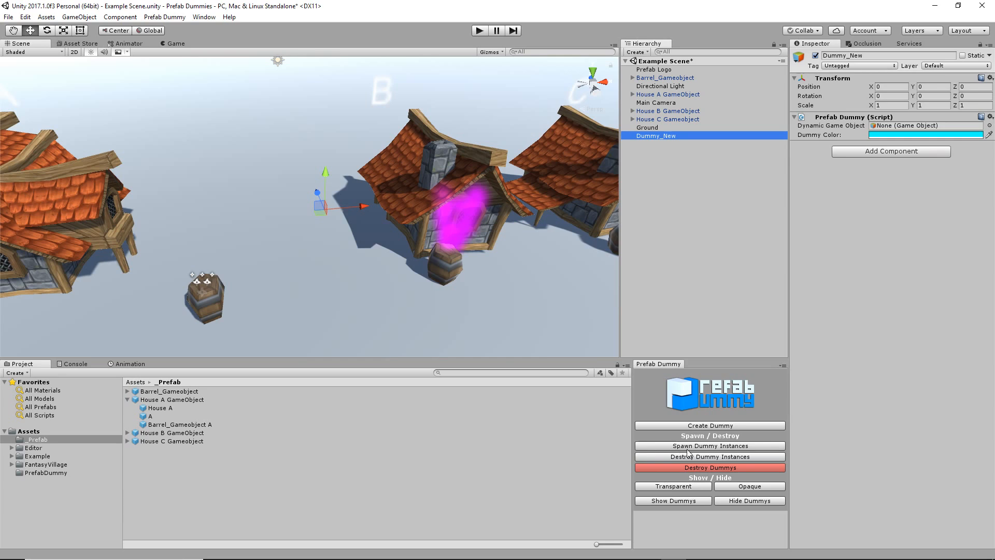
{"action": "left_click_drag", "start_coordinate": [162, 392], "coordinate": [924, 126]}
{"action": "left_click_drag", "start_coordinate": [313, 235], "coordinate": [254, 270], "text": "alt"}
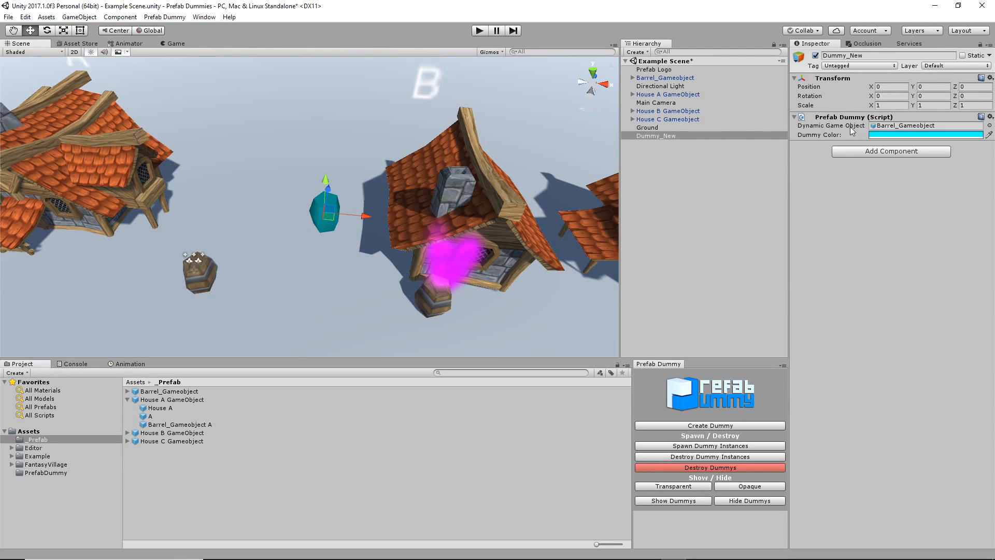
- Set the Dummy Color of Dummy_New to light blue 00EAFFFF
{"action": "left_click", "coordinate": [884, 135]}
{"action": "left_click_drag", "start_coordinate": [936, 285], "coordinate": [961, 274]}
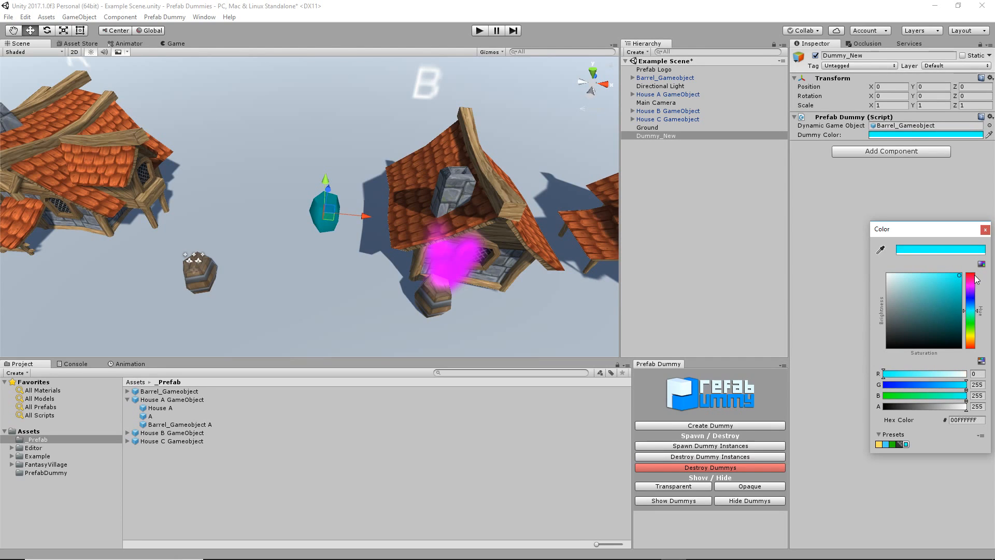
{"action": "mouse_move", "coordinate": [979, 309]}
{"action": "left_mouse_down"}
{"action": "mouse_move", "coordinate": [979, 286]}
{"action": "mouse_move", "coordinate": [984, 328]}
{"action": "mouse_move", "coordinate": [983, 310]}
{"action": "left_mouse_up"}
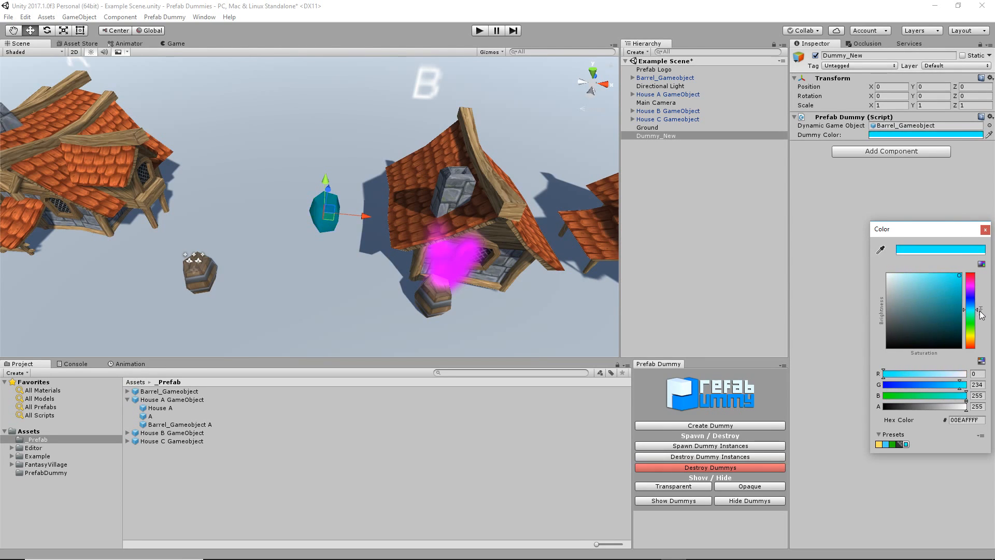
{"action": "left_click", "coordinate": [986, 229]}
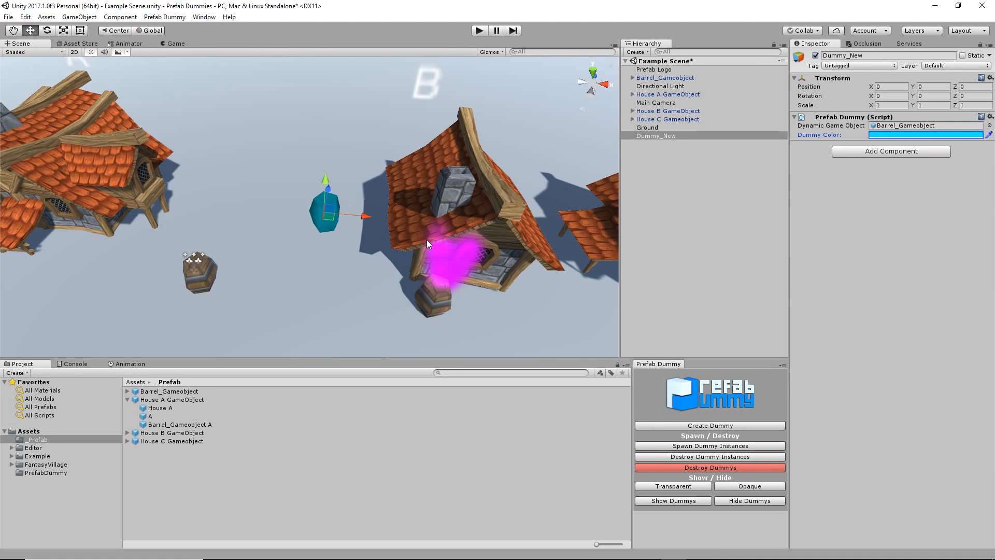
- Move Dummy_New onto the barrel beside House B, at about X 3.13, Y -1.21, Z -1.66
{"action": "left_click_drag", "start_coordinate": [428, 240], "coordinate": [311, 187], "text": "alt"}
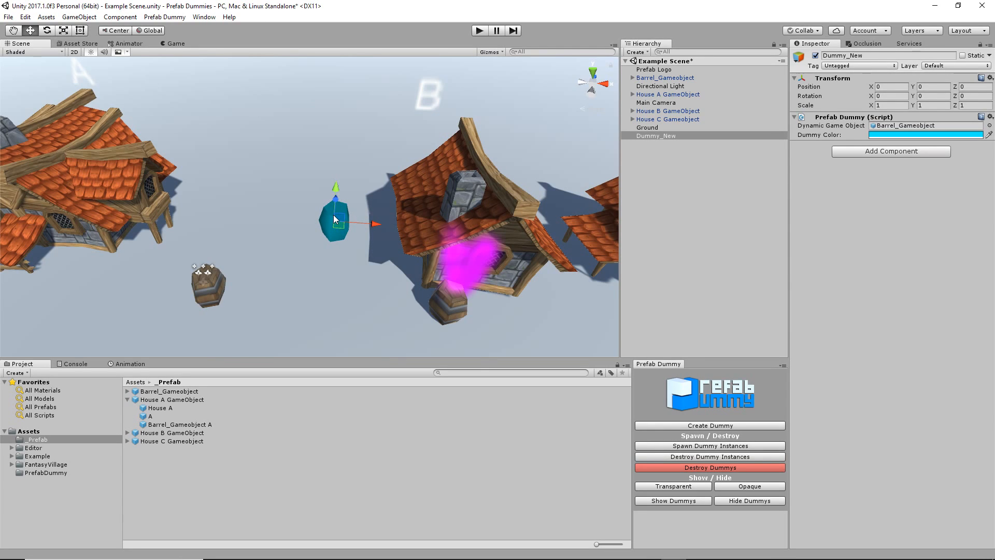
{"action": "scroll", "coordinate": [334, 219], "scroll_direction": "down", "scroll_amount": 3}
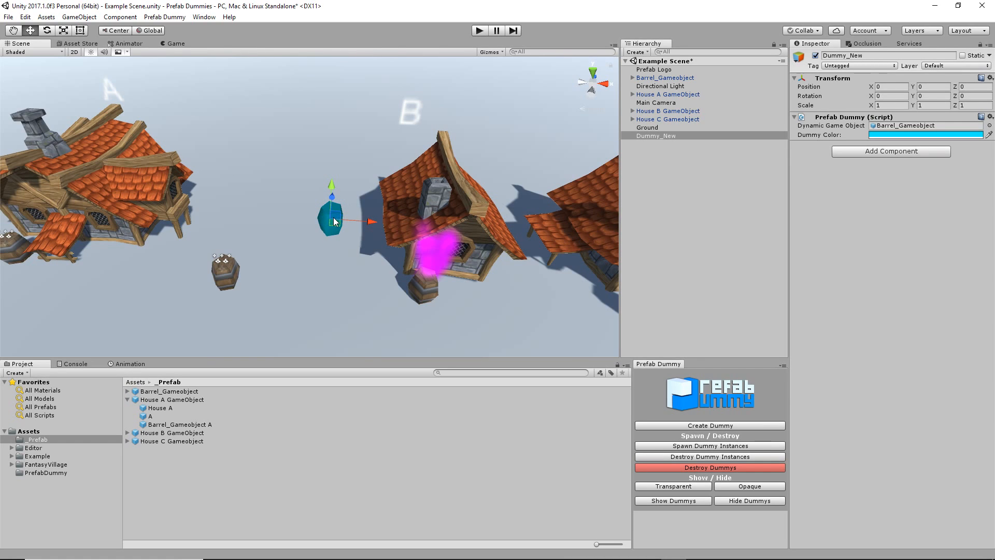
{"action": "scroll", "coordinate": [335, 221], "scroll_direction": "down", "scroll_amount": 2}
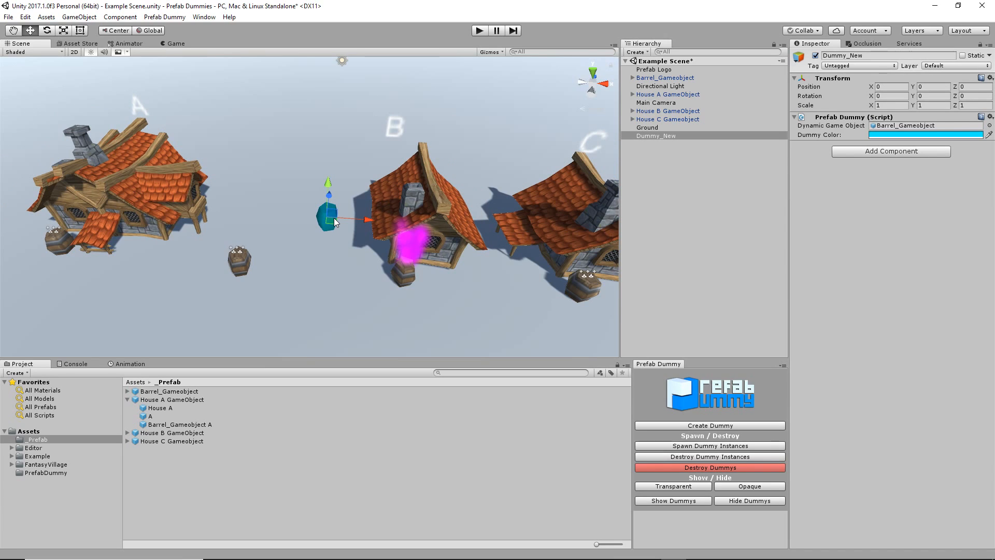
{"action": "scroll", "coordinate": [335, 222], "scroll_direction": "up", "scroll_amount": 2}
{"action": "left_click_drag", "start_coordinate": [334, 221], "coordinate": [396, 242]}
{"action": "left_click_drag", "start_coordinate": [380, 283], "coordinate": [423, 281]}
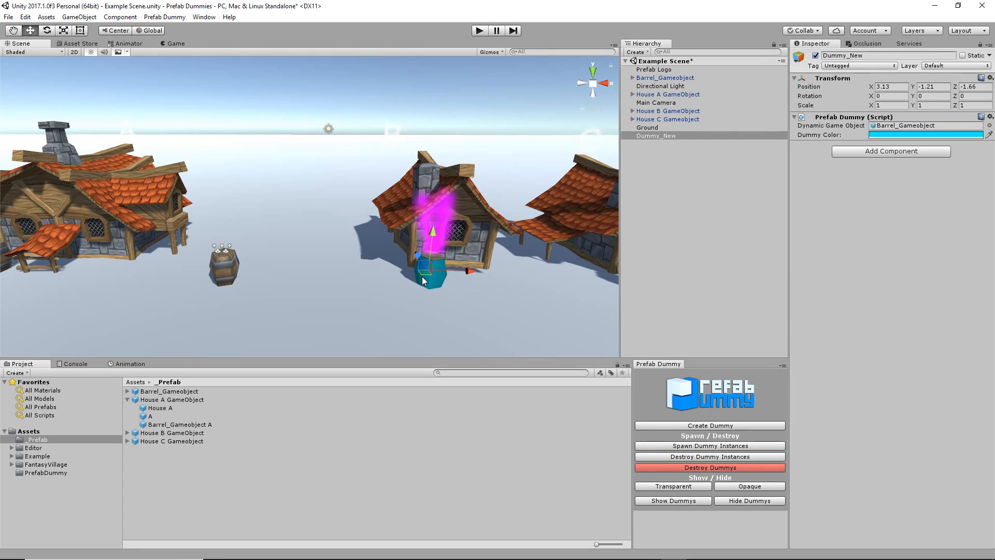
{"action": "left_click_drag", "start_coordinate": [529, 288], "coordinate": [472, 340], "text": "alt"}
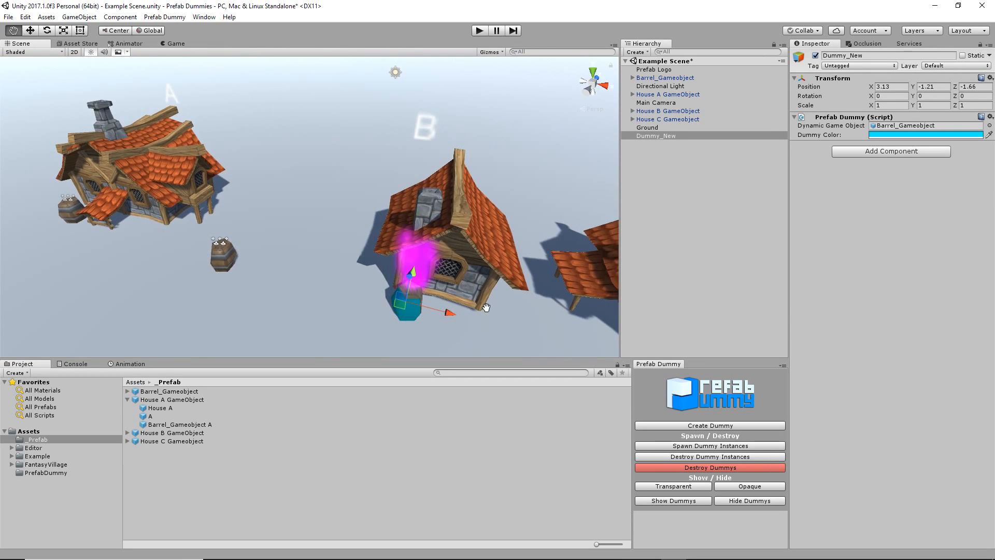
{"action": "left_click_drag", "start_coordinate": [487, 307], "coordinate": [517, 226], "text": "alt"}
- Rename the Dummy_New object as Dummy_Barrel_B
{"action": "left_click", "coordinate": [647, 135]}
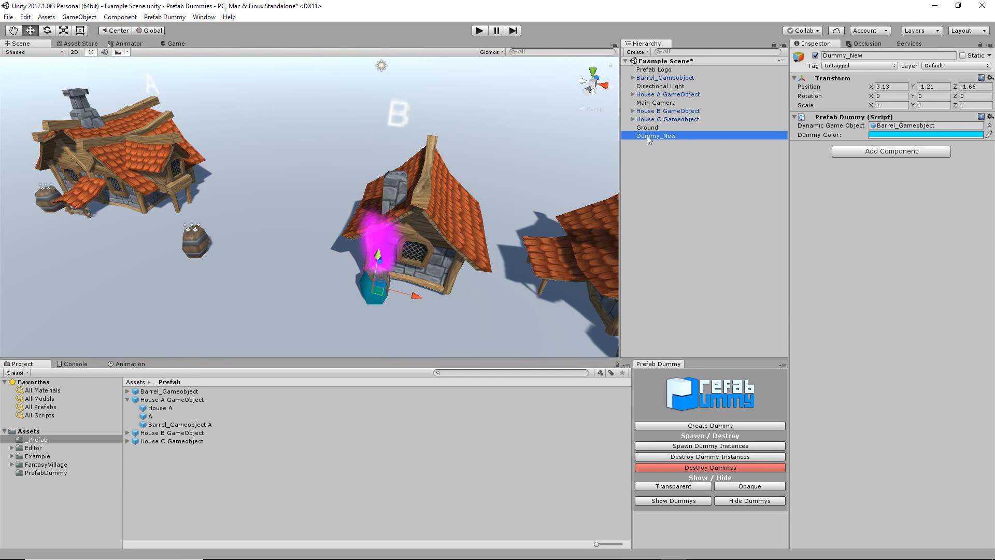
{"action": "left_click", "coordinate": [671, 133]}
{"action": "left_click_drag", "start_coordinate": [667, 136], "coordinate": [695, 139]}
{"action": "type", "text": "Barrele"}
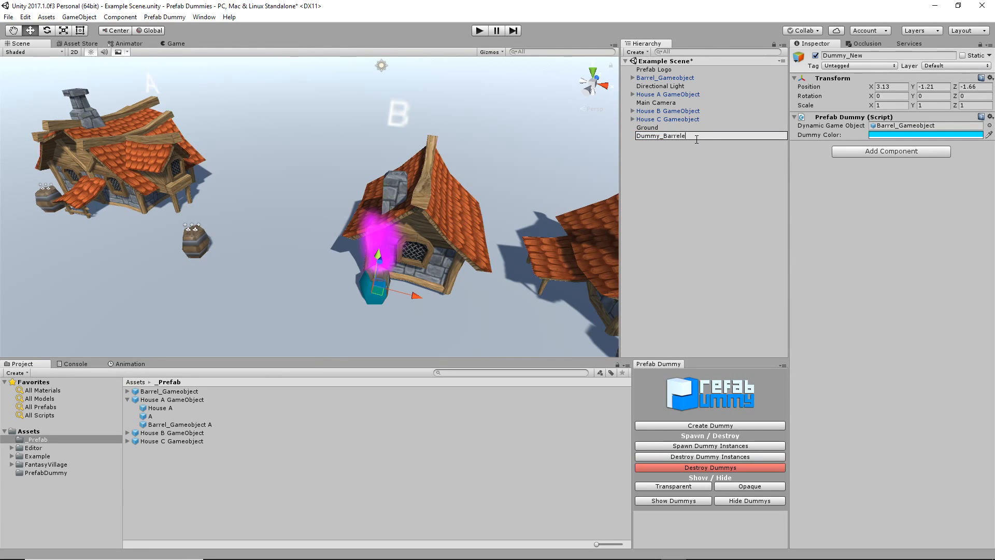
{"action": "key", "text": "BackSpace"}
{"action": "type", "text": "_B"}
{"action": "key", "text": "Return"}
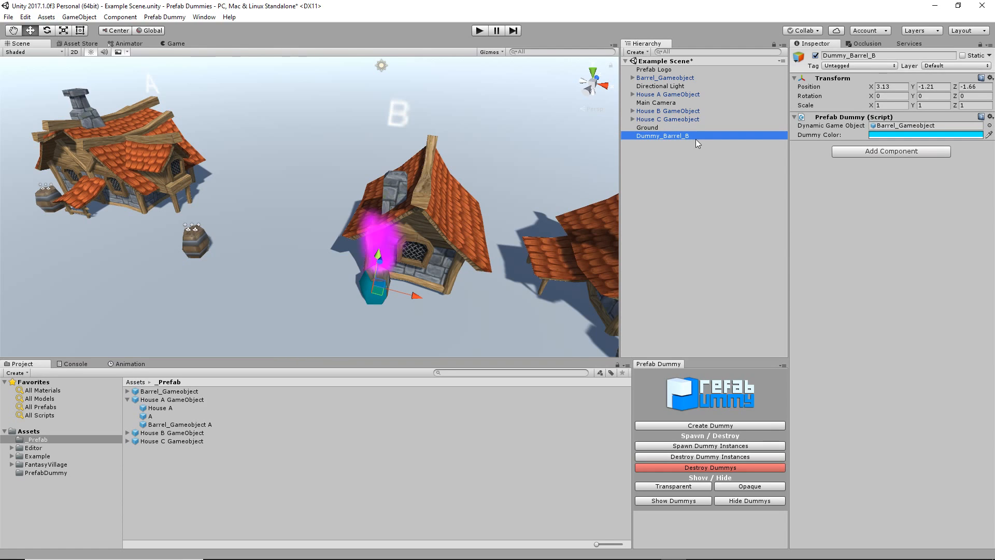
- Make Dummy_Barrel_B a child of House B GameObject and delete Barrel_Gameobject B, accepting the broken prefab instance
{"action": "left_click", "coordinate": [670, 136]}
{"action": "left_click", "coordinate": [659, 136]}
{"action": "left_click_drag", "start_coordinate": [657, 136], "coordinate": [676, 113]}
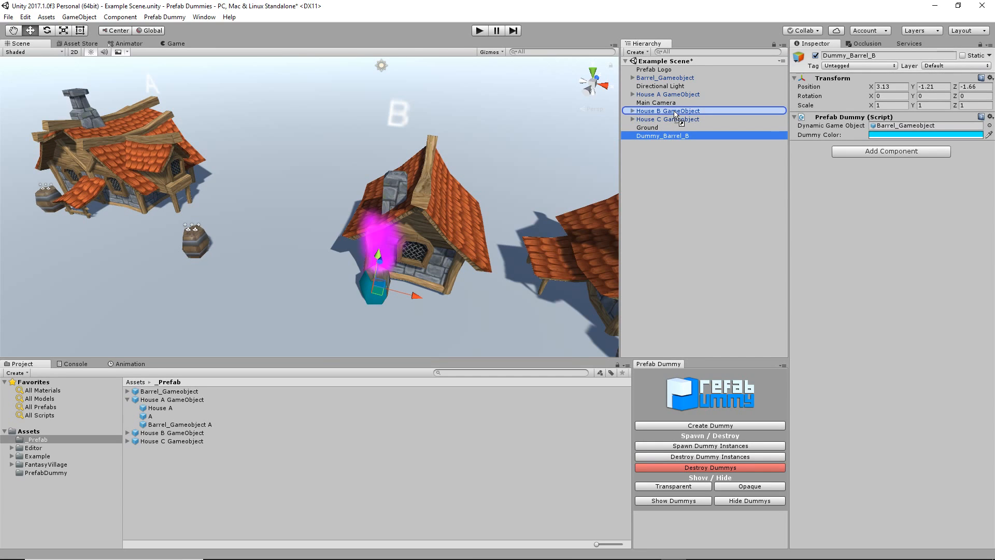
{"action": "left_click", "coordinate": [668, 136]}
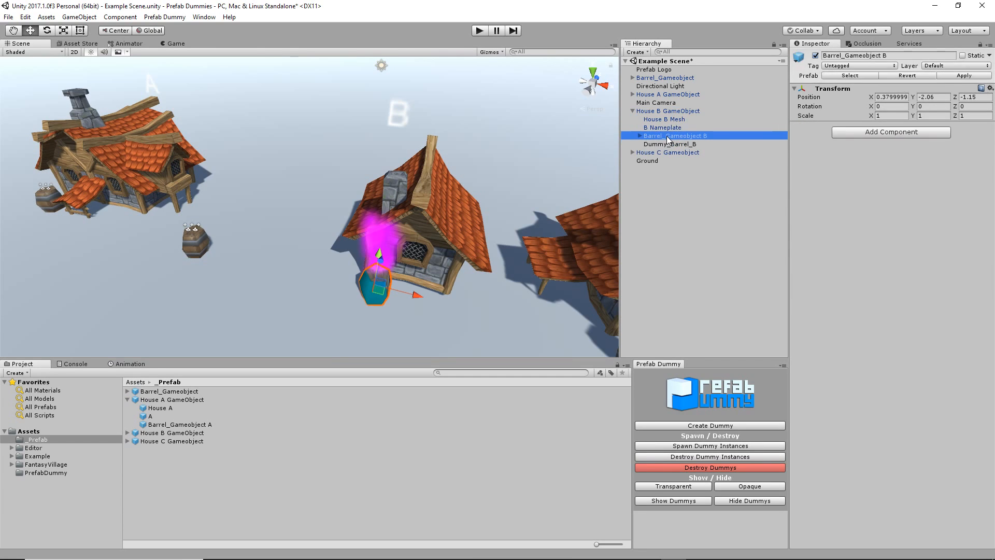
{"action": "key", "text": "Delete"}
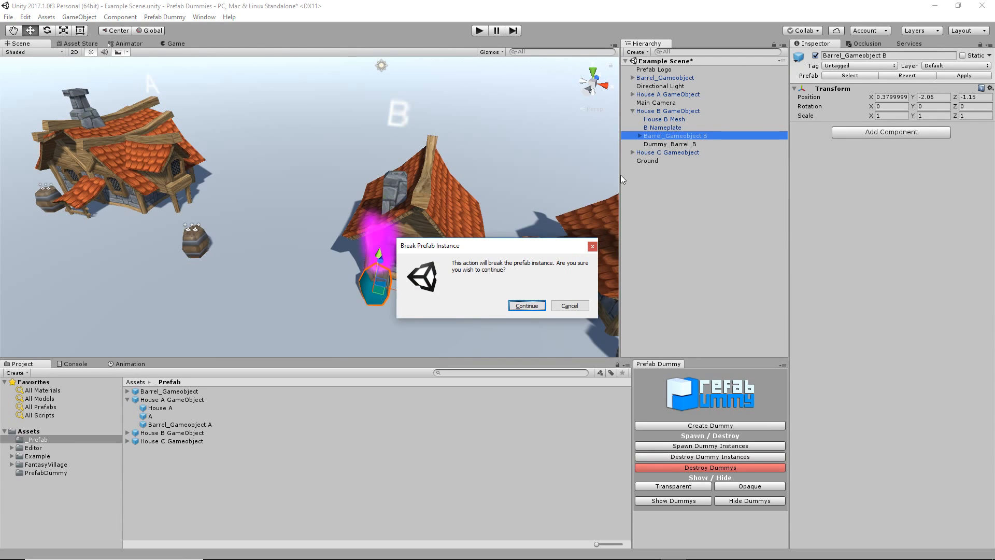
{"action": "left_click", "coordinate": [526, 306]}
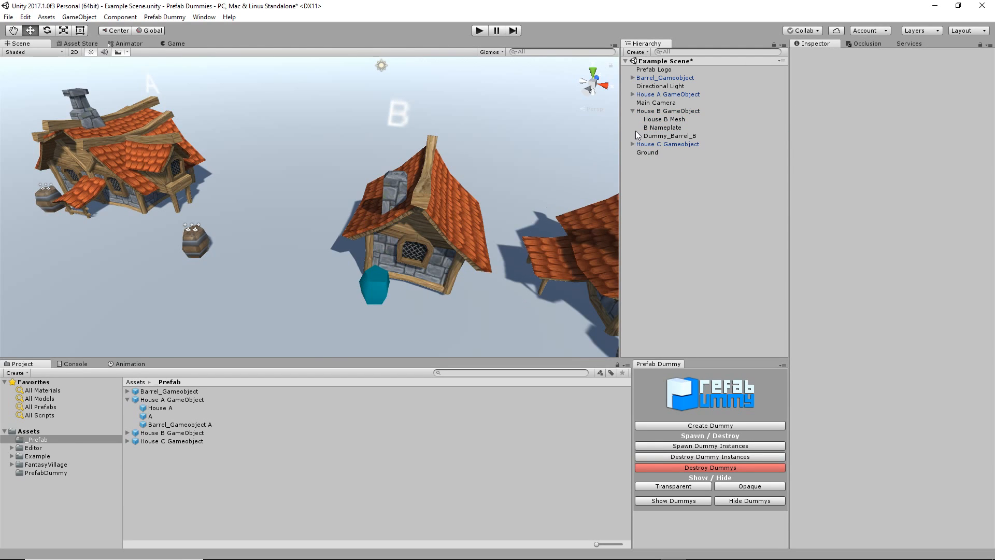
- Duplicate Dummy_Barrel_B and place the copy on House C's barrel, at about X 6.92, Y -2.07, Z -1.07
{"action": "left_click", "coordinate": [371, 299]}
{"action": "middle_click_drag", "start_coordinate": [440, 277], "coordinate": [235, 266]}
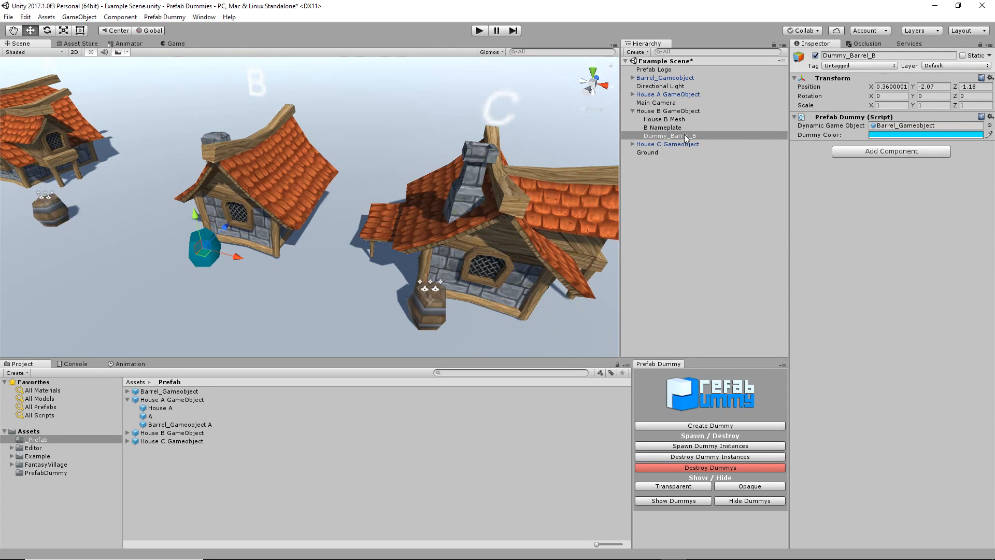
{"action": "key", "text": "ctrl+d"}
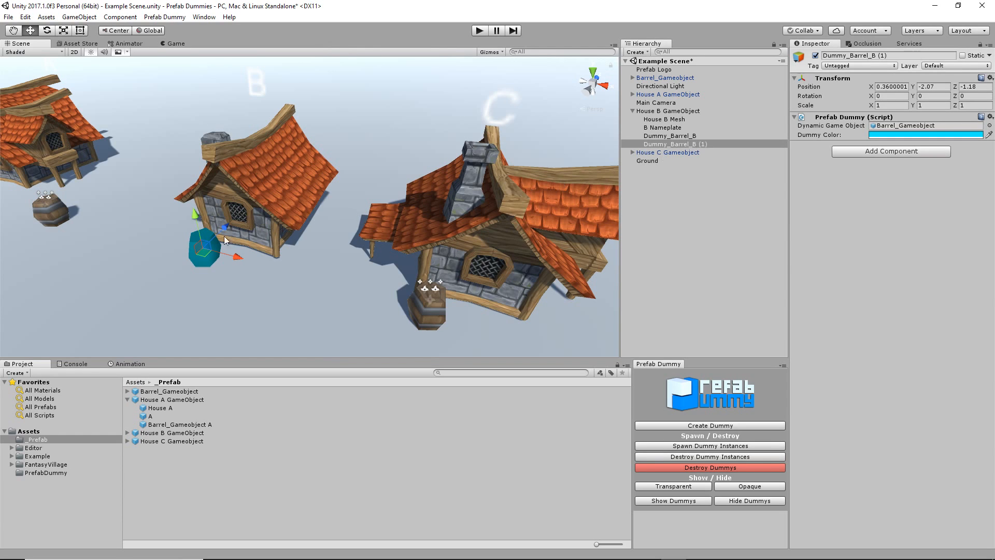
{"action": "left_click_drag", "start_coordinate": [236, 260], "coordinate": [513, 330]}
{"action": "middle_click_drag", "start_coordinate": [554, 327], "coordinate": [429, 310]}
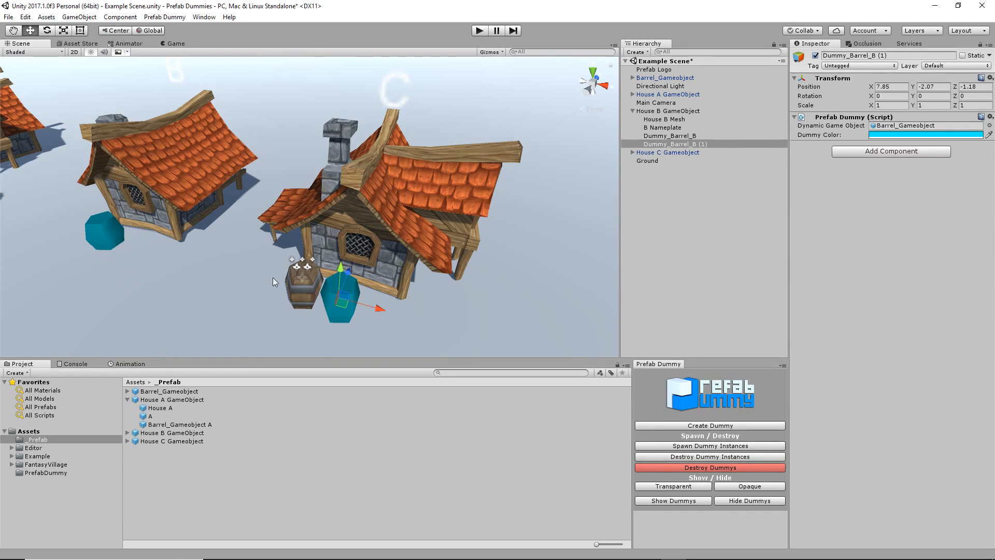
{"action": "left_click_drag", "start_coordinate": [352, 310], "coordinate": [310, 294]}
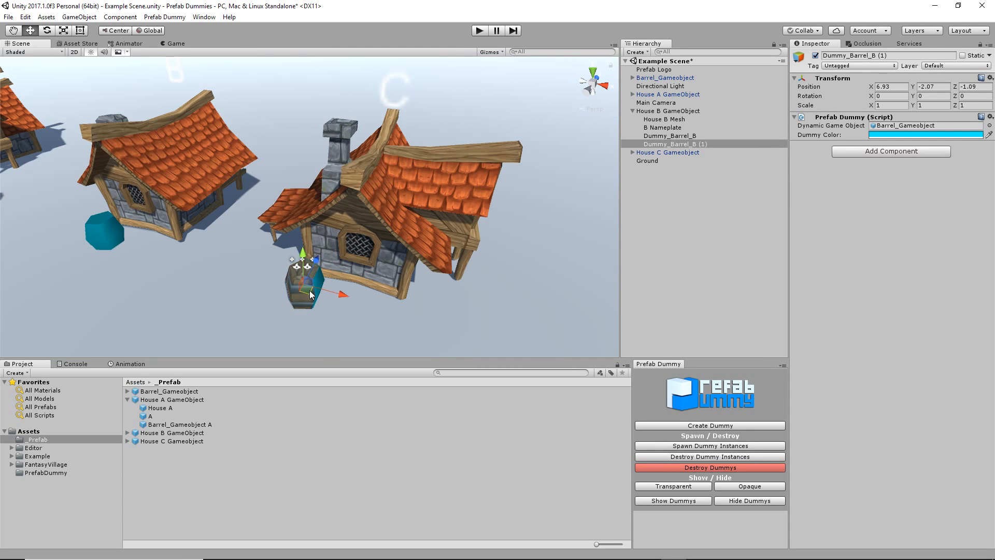
- Rename the duplicated dummy as Dummy_Barrel_C
{"action": "left_click", "coordinate": [703, 145]}
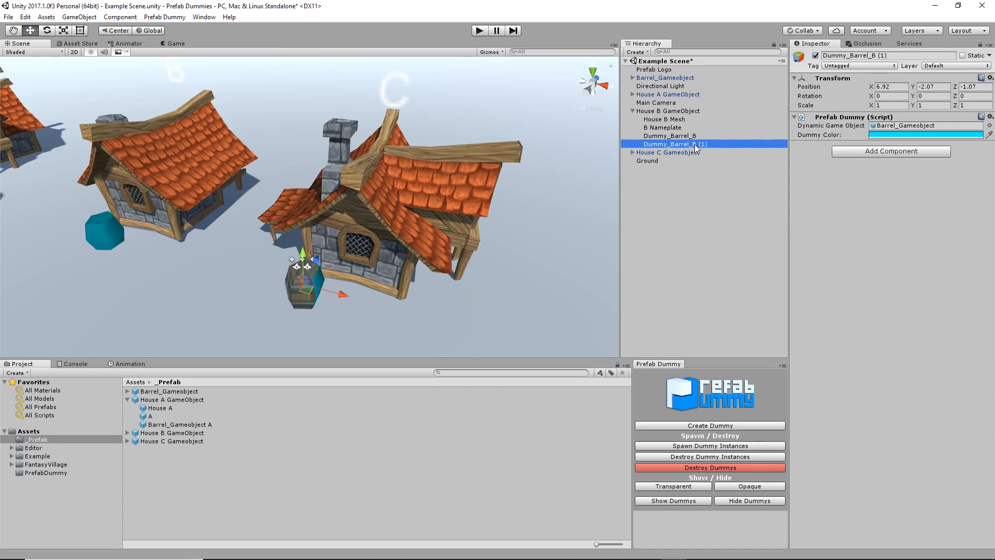
{"action": "left_click", "coordinate": [697, 145]}
{"action": "left_click", "coordinate": [696, 144]}
{"action": "key", "text": "Delete"}
{"action": "key", "text": "Delete"}
{"action": "key", "text": "Delete"}
{"action": "key", "text": "Delete"}
{"action": "type", "text": "C"}
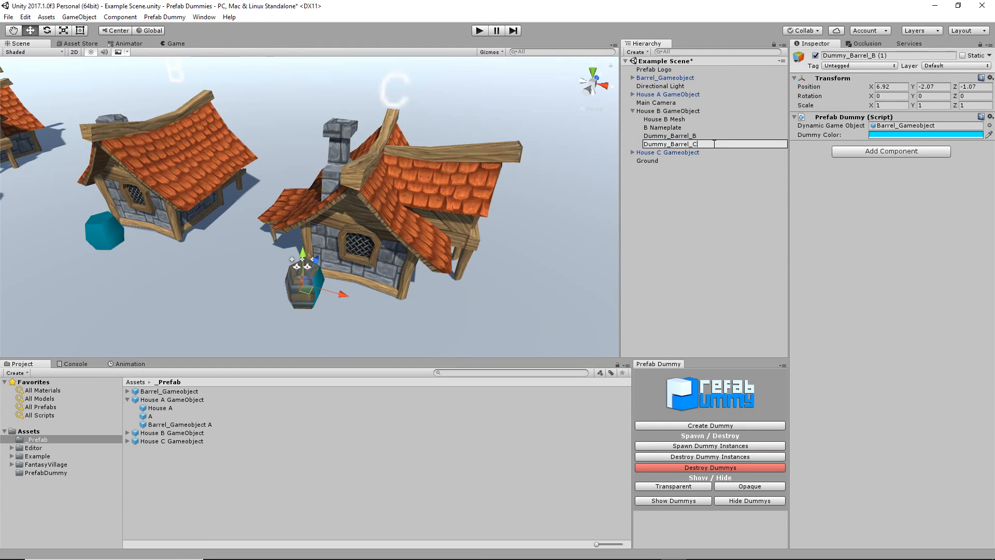
{"action": "left_click", "coordinate": [722, 154]}
{"action": "left_click", "coordinate": [712, 145]}
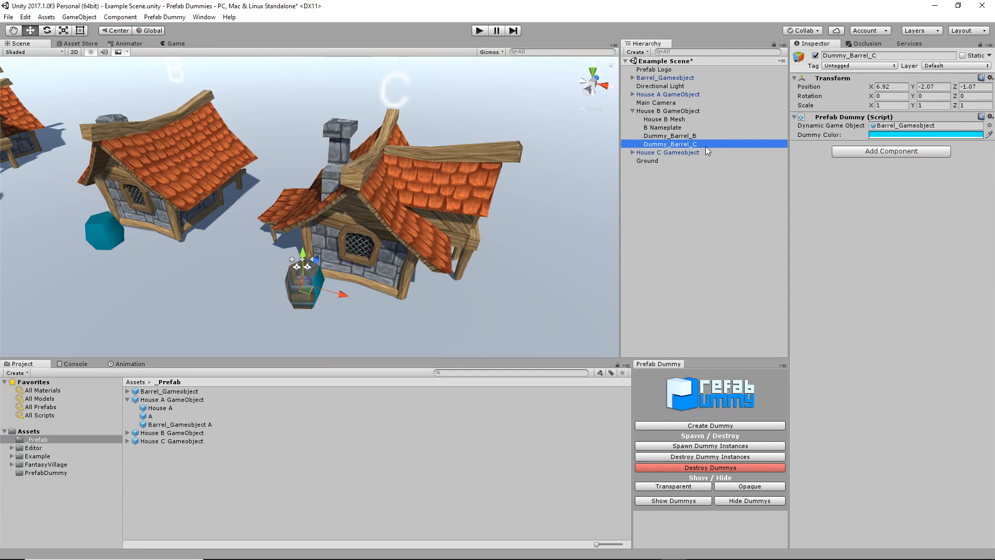
- Make Dummy_Barrel_C a child of House C Gameobject and delete Barrel_Gameobject C, accepting the broken prefab instance
{"action": "left_click_drag", "start_coordinate": [674, 146], "coordinate": [685, 154]}
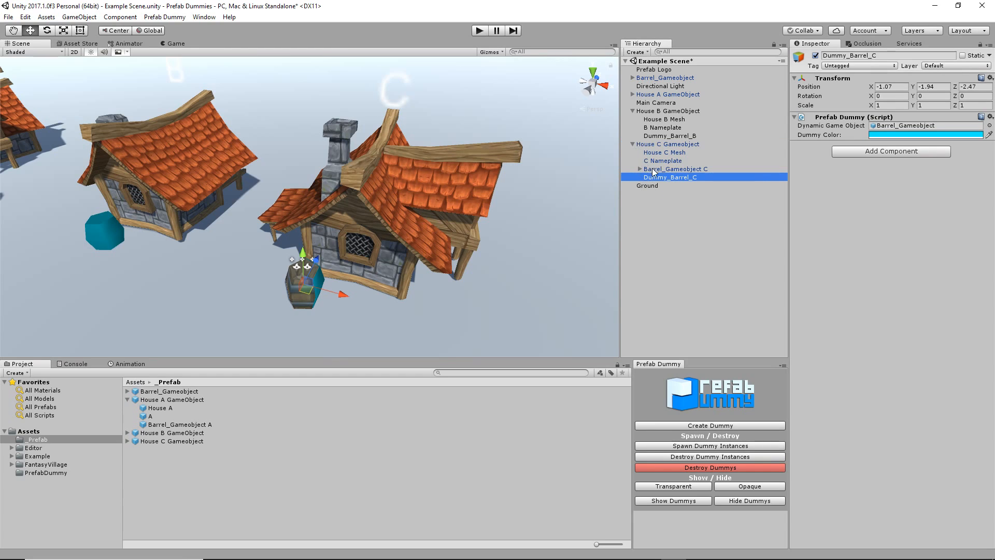
{"action": "left_click", "coordinate": [666, 171]}
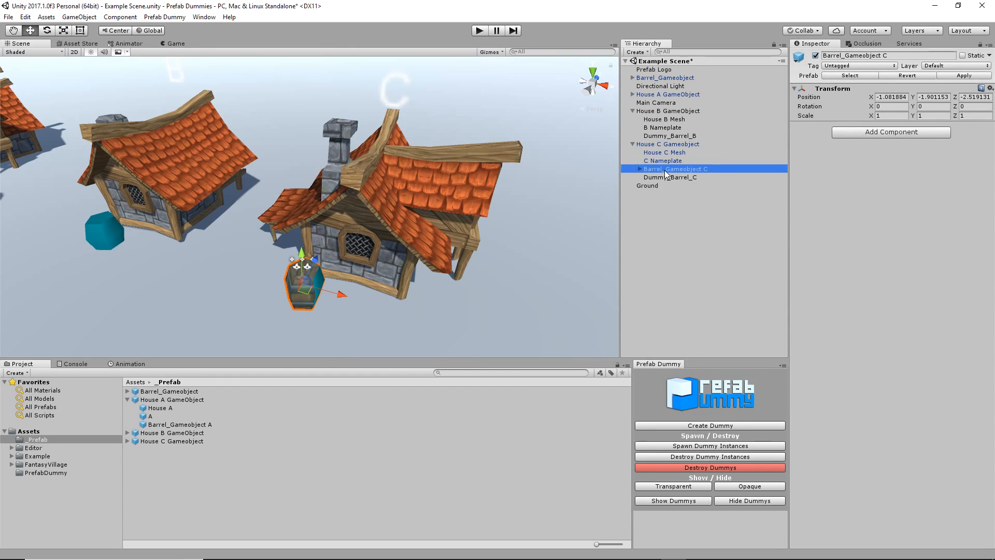
{"action": "key", "text": "Delete"}
{"action": "left_click", "coordinate": [530, 308]}
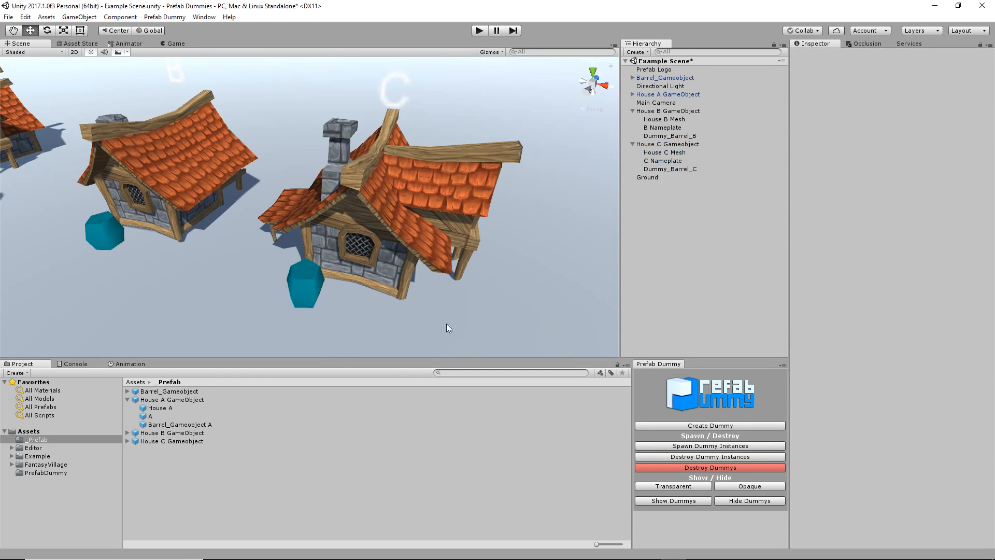
- Examine House A and the Barrel mesh standing beside it in the scene
{"action": "middle_click_drag", "start_coordinate": [306, 277], "coordinate": [452, 261]}
{"action": "mouse_move", "coordinate": [174, 227]}
{"action": "middle_mouse_down"}
{"action": "mouse_move", "coordinate": [292, 248]}
{"action": "mouse_move", "coordinate": [367, 245]}
{"action": "middle_mouse_up"}
{"action": "middle_click_drag", "start_coordinate": [192, 213], "coordinate": [267, 232]}
{"action": "left_click_drag", "start_coordinate": [265, 237], "coordinate": [359, 262], "text": "alt"}
{"action": "middle_click_drag", "start_coordinate": [229, 204], "coordinate": [184, 196]}
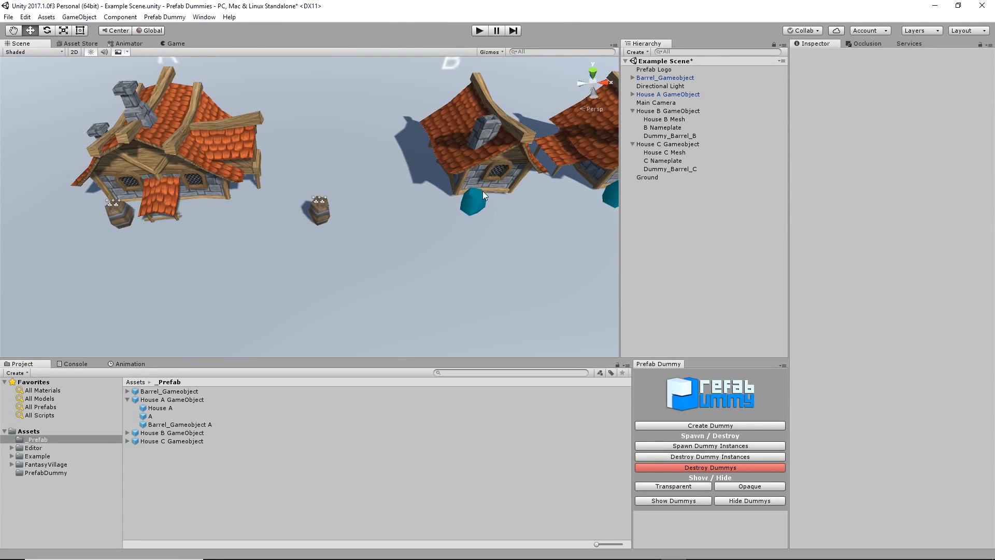
{"action": "middle_click_drag", "start_coordinate": [176, 230], "coordinate": [473, 208]}
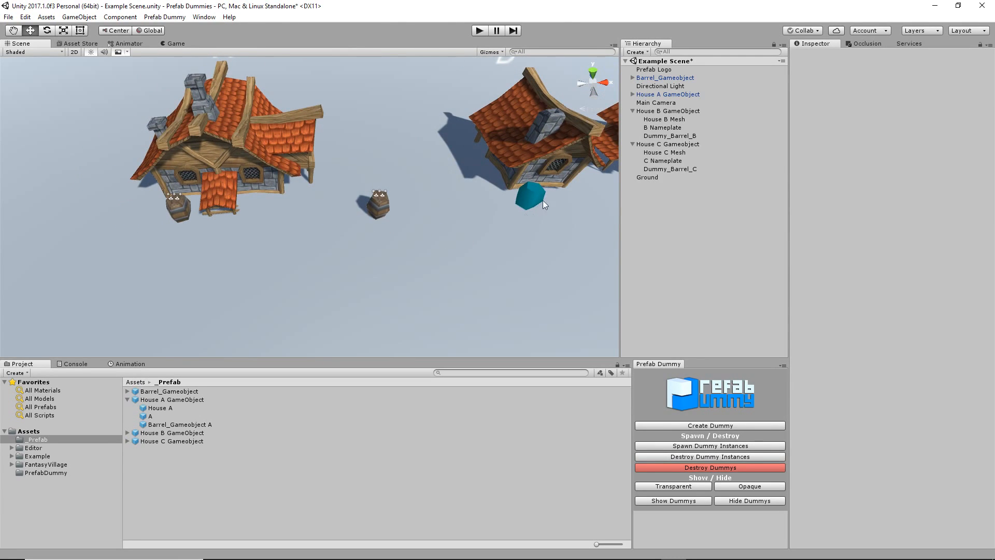
{"action": "middle_click_drag", "start_coordinate": [195, 191], "coordinate": [363, 235]}
{"action": "scroll", "coordinate": [364, 233], "scroll_direction": "up", "scroll_amount": 3}
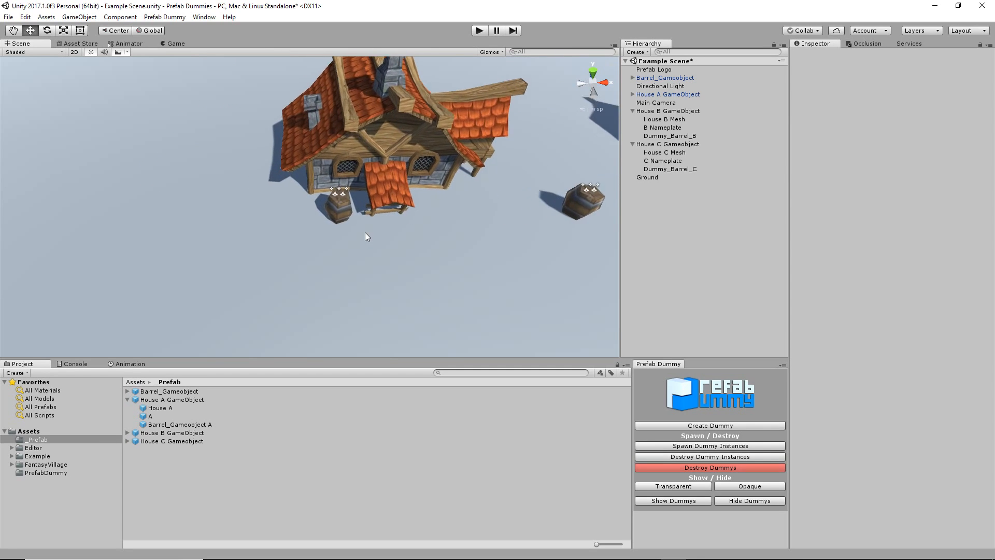
{"action": "scroll", "coordinate": [366, 236], "scroll_direction": "up", "scroll_amount": 5}
{"action": "left_click", "coordinate": [362, 213]}
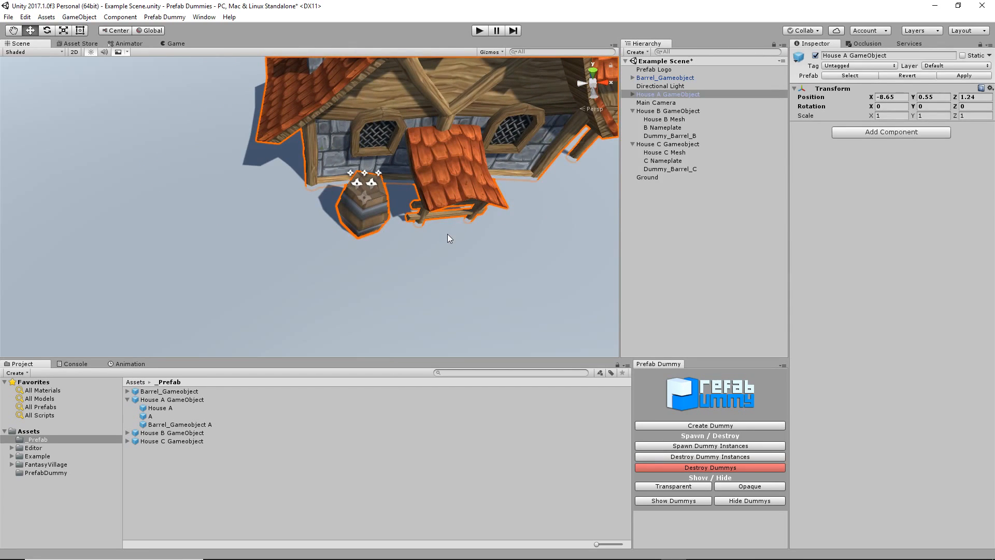
{"action": "middle_click_drag", "start_coordinate": [449, 238], "coordinate": [249, 245]}
{"action": "left_click", "coordinate": [280, 214]}
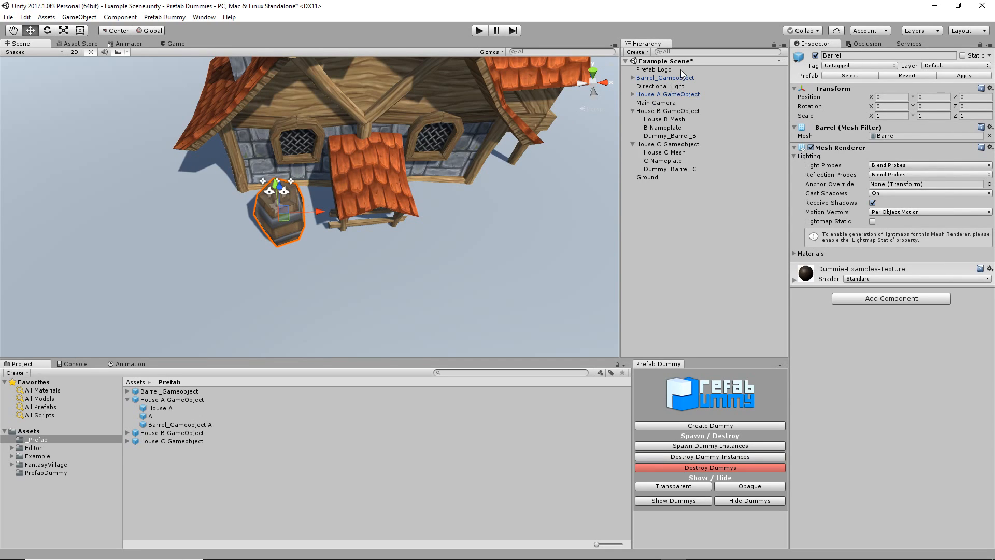
{"action": "middle_click_drag", "start_coordinate": [426, 154], "coordinate": [423, 255]}
{"action": "scroll", "coordinate": [429, 215], "scroll_direction": "down", "scroll_amount": 3}
{"action": "scroll", "coordinate": [430, 220], "scroll_direction": "up", "scroll_amount": 6}
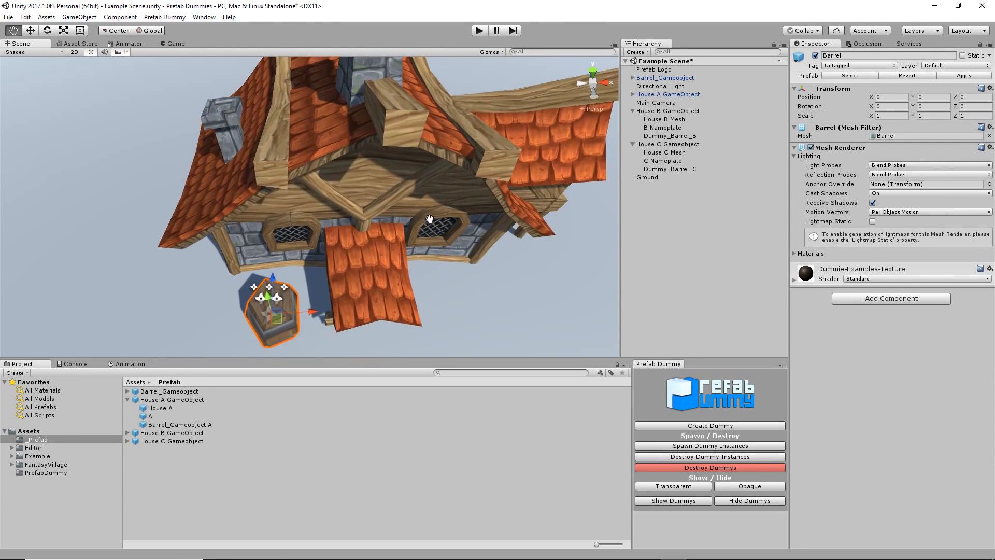
{"action": "scroll", "coordinate": [429, 220], "scroll_direction": "up", "scroll_amount": 2}
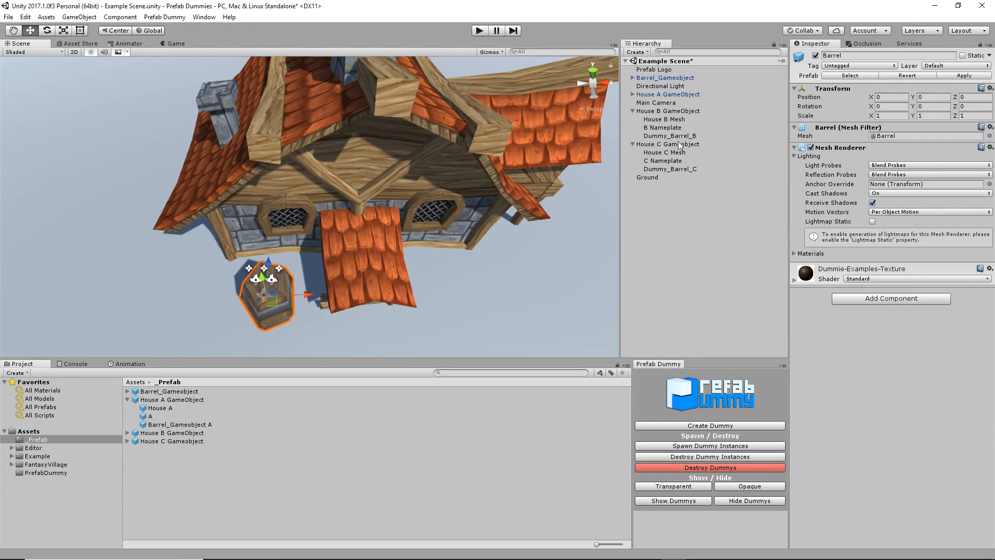
- Create an empty game object inside Barrel_Gameobject A under House A GameObject
{"action": "left_click", "coordinate": [658, 95]}
{"action": "left_click", "coordinate": [633, 95]}
{"action": "left_click", "coordinate": [671, 120]}
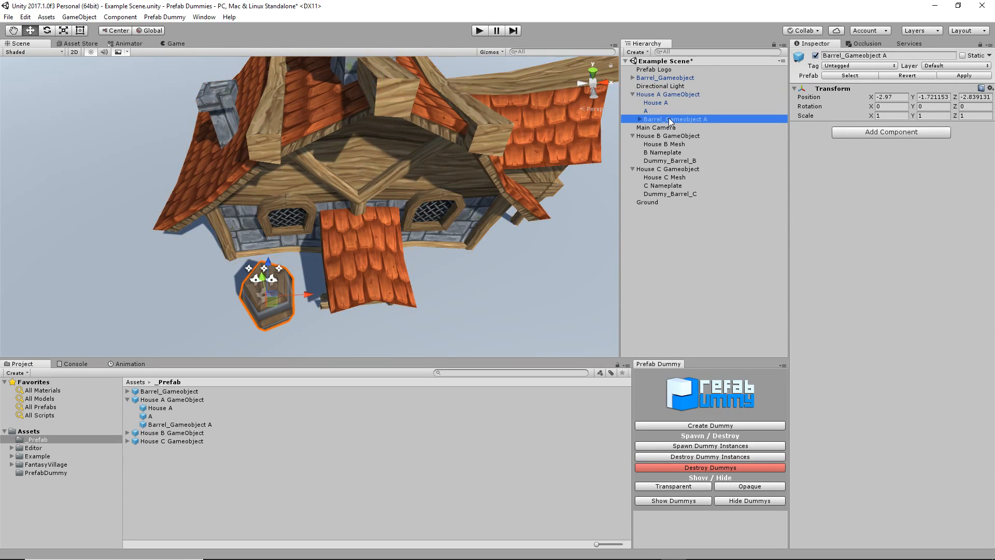
{"action": "right_click", "coordinate": [671, 121]}
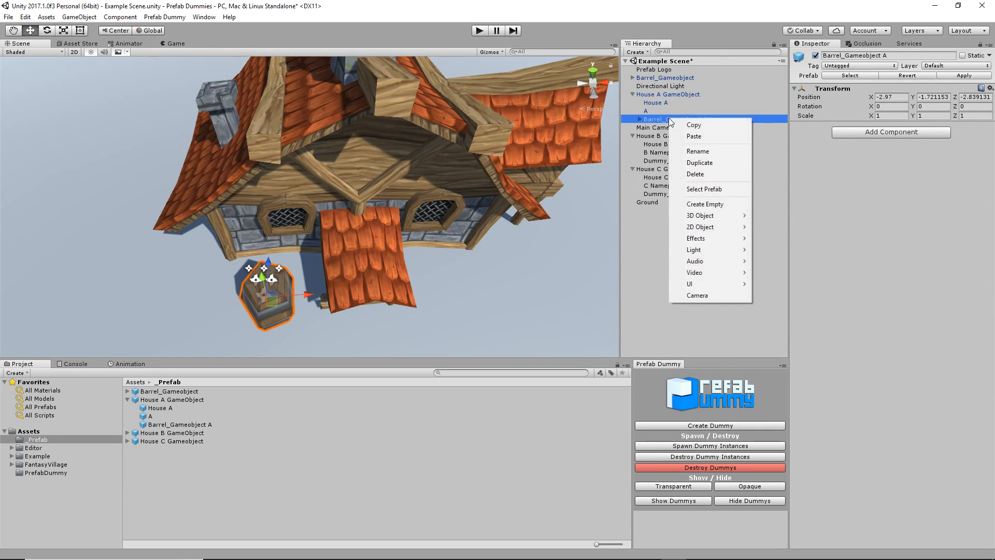
{"action": "left_click", "coordinate": [704, 204]}
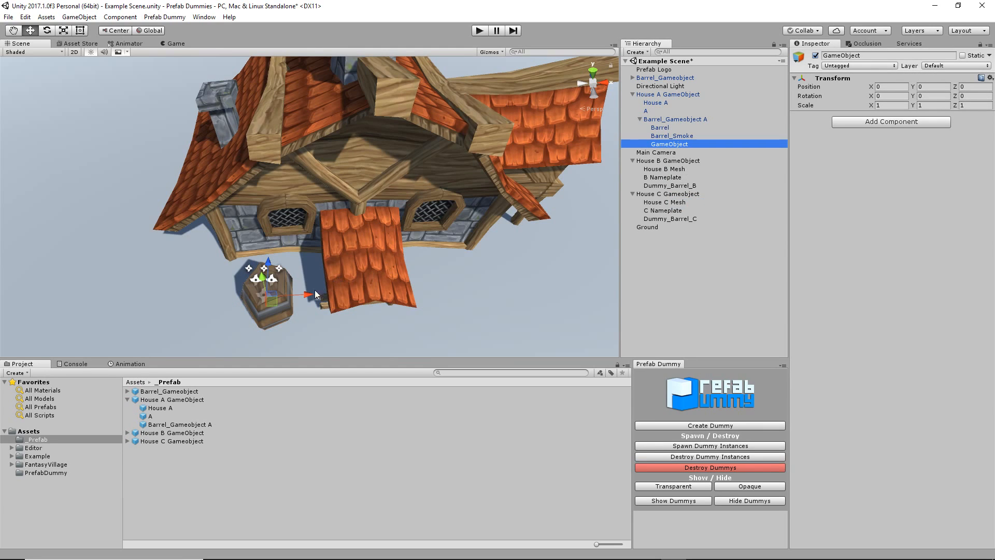
- Move the empty game object out of Barrel_Gameobject A to sit directly under House A GameObject and rename it Dummy_Barrel_C
{"action": "left_click", "coordinate": [668, 121]}
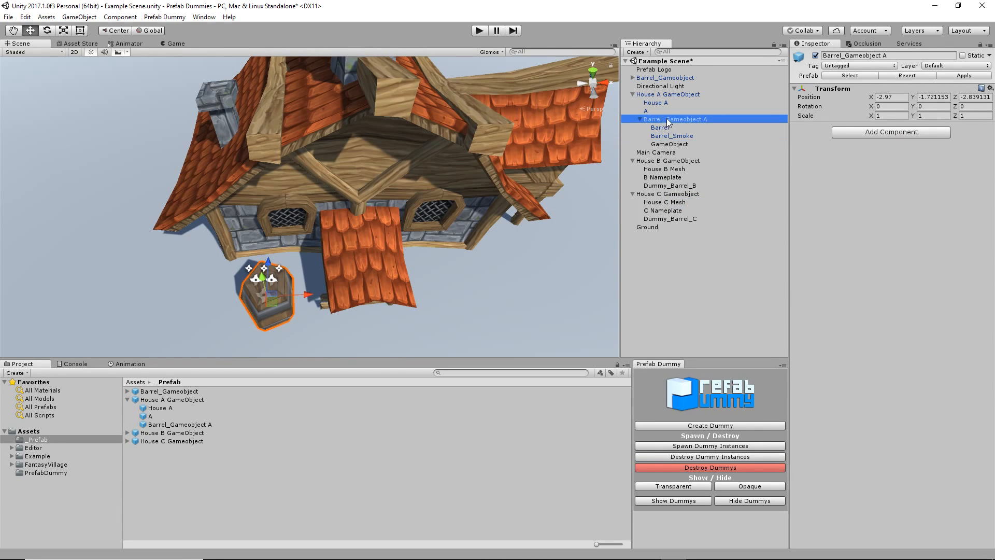
{"action": "left_click", "coordinate": [671, 144]}
{"action": "left_click_drag", "start_coordinate": [672, 145], "coordinate": [700, 115]}
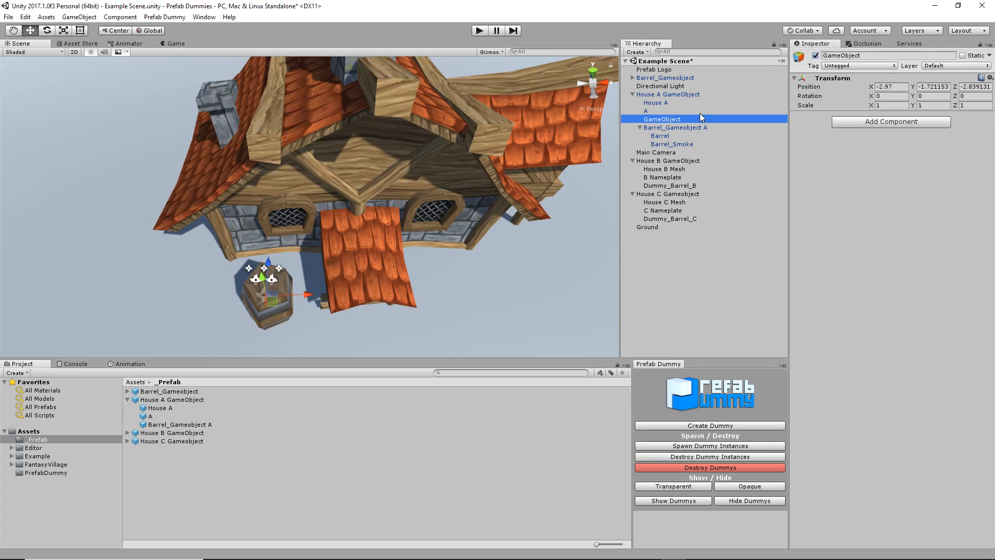
{"action": "left_click", "coordinate": [660, 120]}
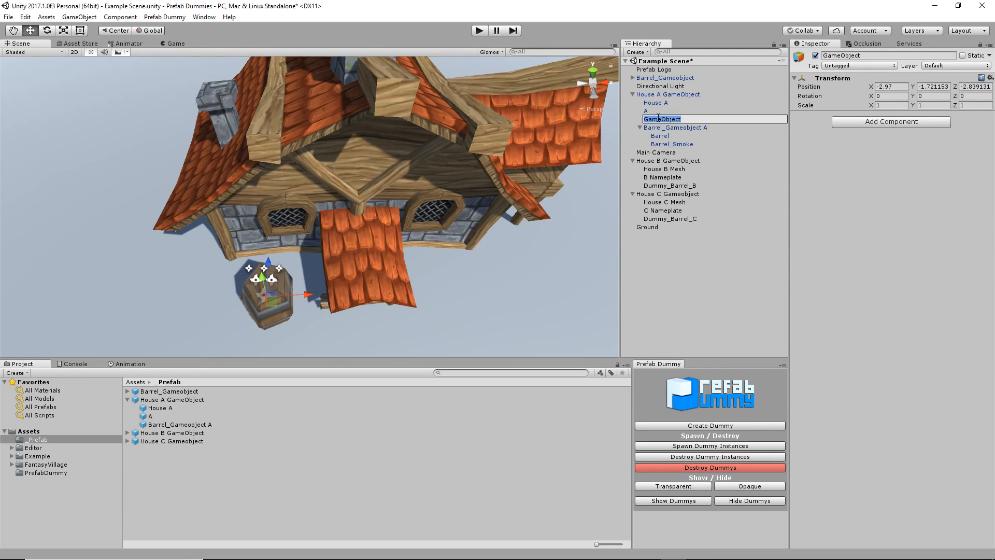
{"action": "type", "text": "Dummy_Barrel_C"}
{"action": "key", "text": "Return"}
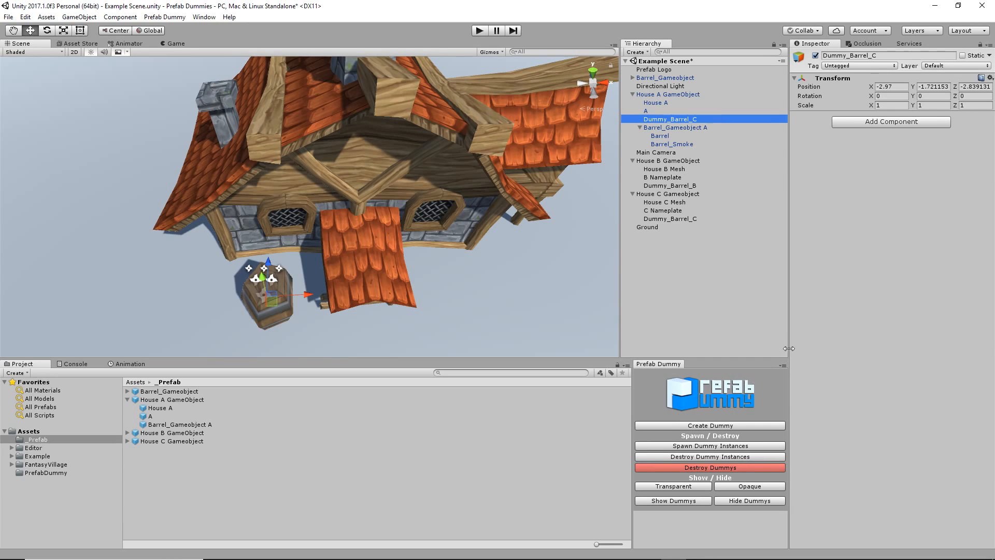
- Add the Dummy component to House A's new dummy object and assign the Barrel_Gameobject prefab as its Dynamic Game Object
{"action": "left_click", "coordinate": [882, 121]}
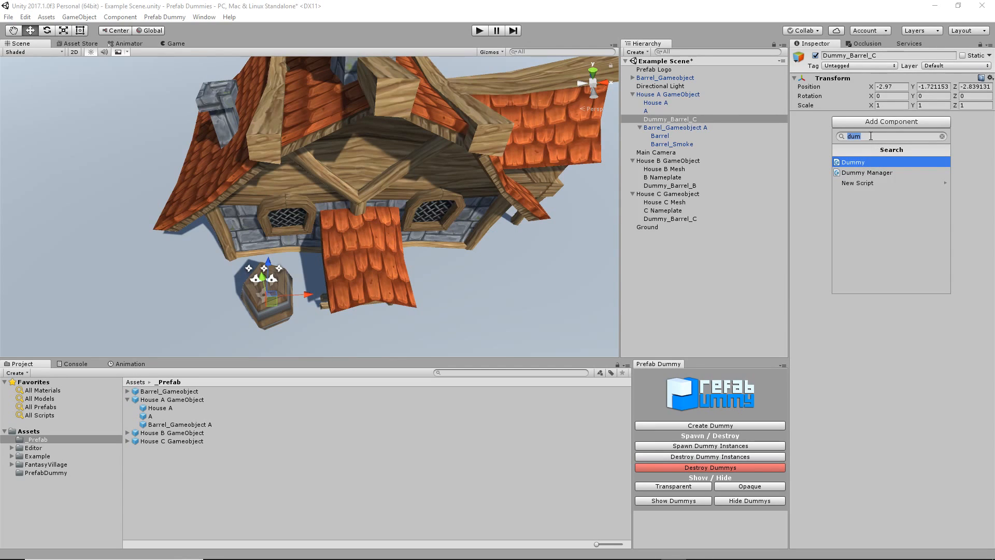
{"action": "left_click", "coordinate": [874, 162]}
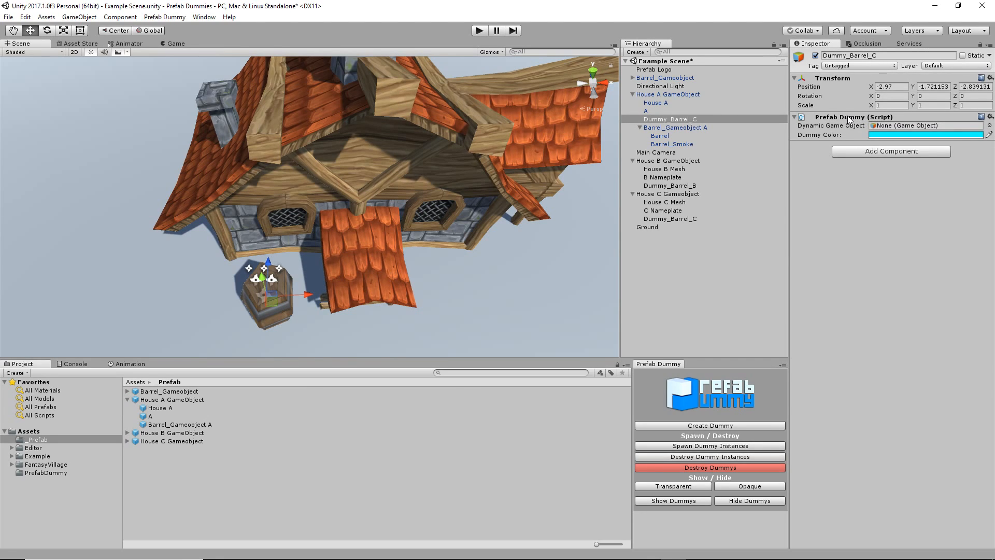
{"action": "left_click_drag", "start_coordinate": [180, 396], "coordinate": [909, 130]}
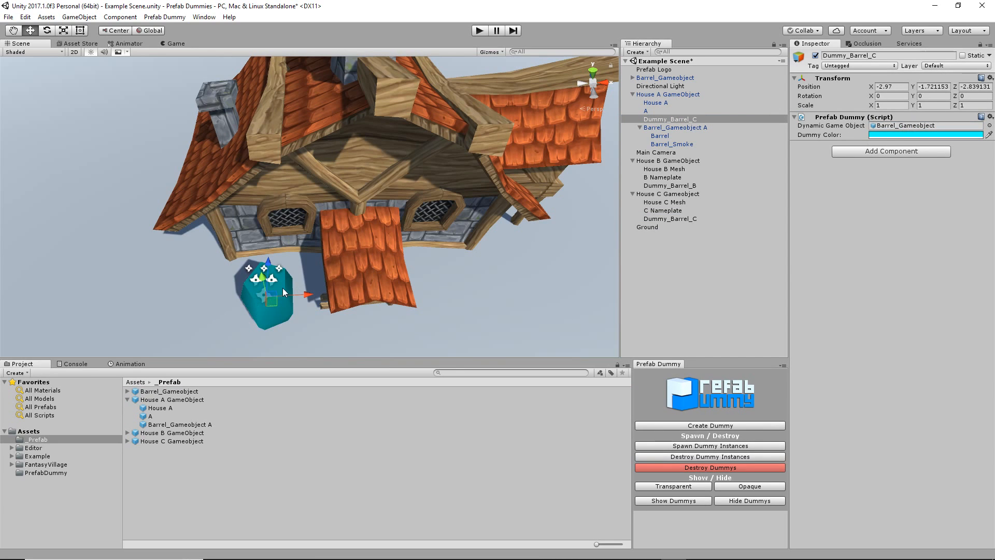
- Make the dummies transparent to compare House A's dummy with the barrel inside it, and return them to opaque
{"action": "middle_click_drag", "start_coordinate": [262, 269], "coordinate": [353, 257]}
{"action": "scroll", "coordinate": [396, 257], "scroll_direction": "up", "scroll_amount": 5}
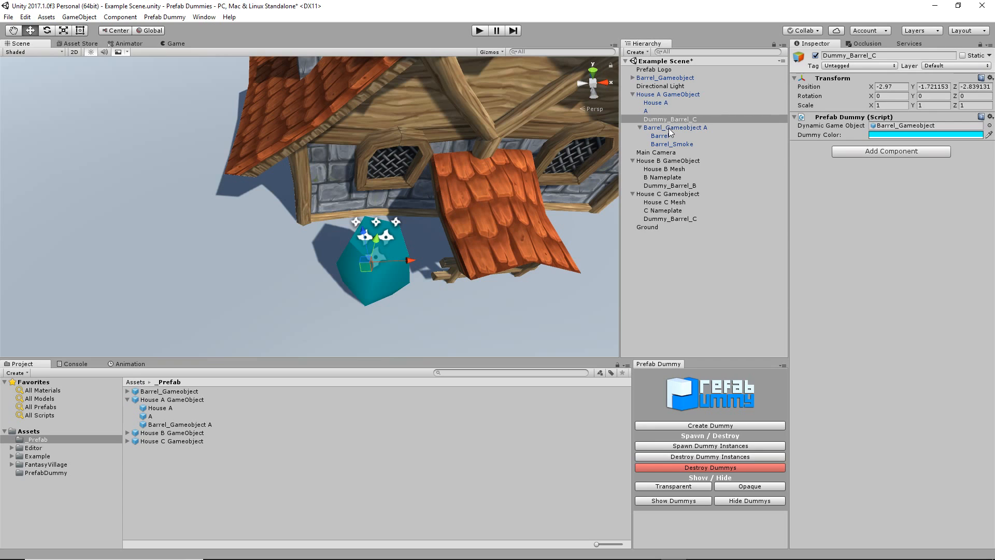
{"action": "middle_click_drag", "start_coordinate": [419, 242], "coordinate": [294, 210]}
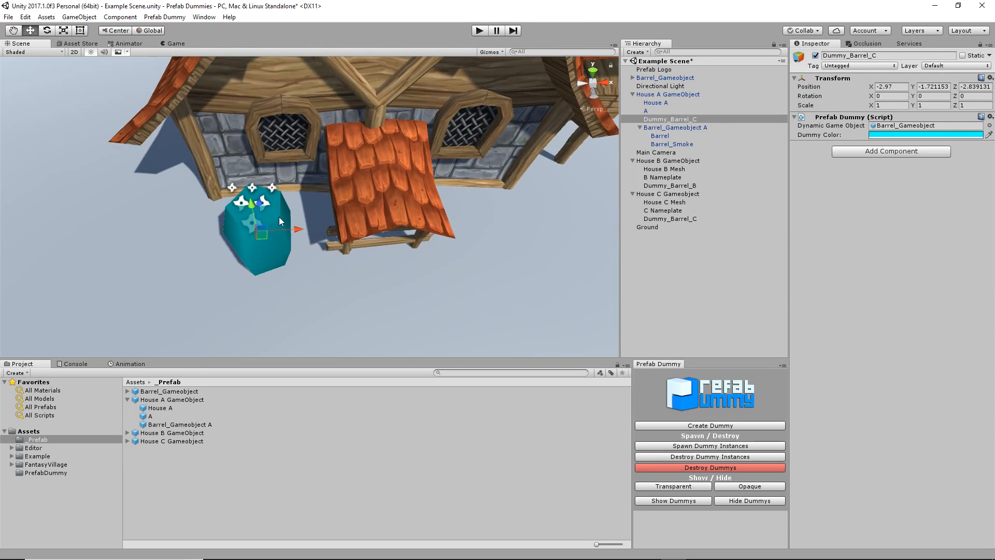
{"action": "mouse_move", "coordinate": [240, 241]}
{"action": "left_mouse_down", "text": "alt"}
{"action": "mouse_move", "coordinate": [298, 252]}
{"action": "mouse_move", "coordinate": [368, 237]}
{"action": "mouse_move", "coordinate": [244, 260]}
{"action": "left_mouse_up", "text": "alt"}
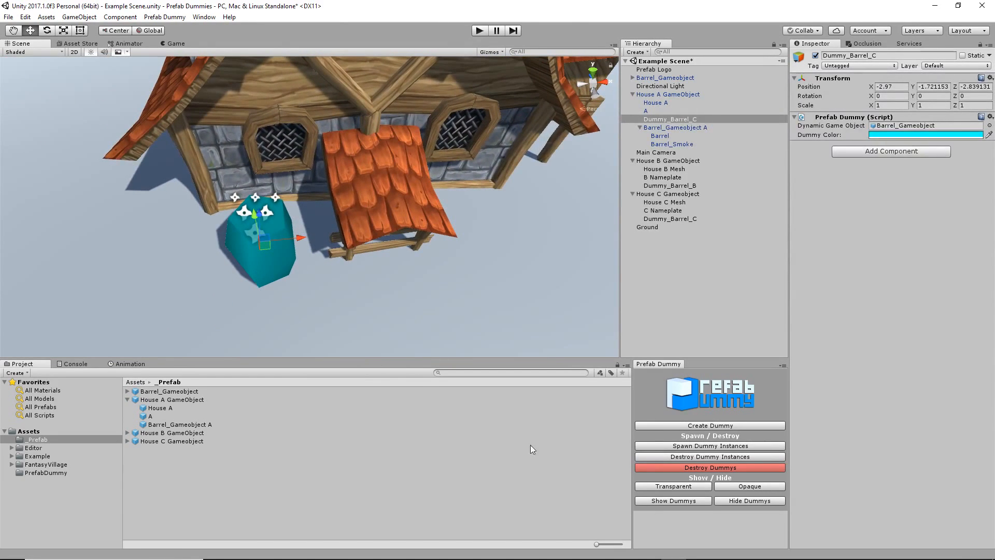
{"action": "left_click", "coordinate": [673, 487]}
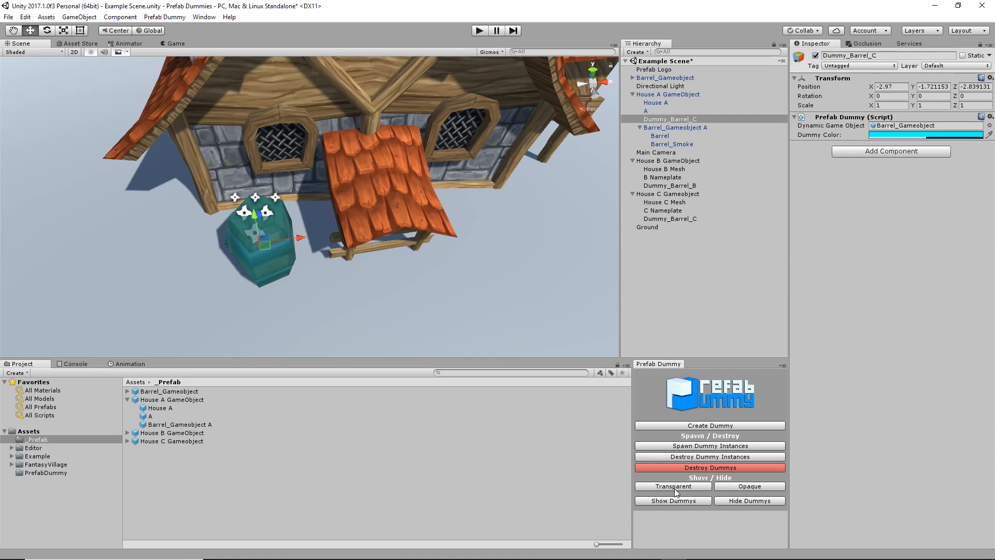
{"action": "left_click_drag", "start_coordinate": [540, 309], "coordinate": [218, 251], "text": "alt"}
{"action": "left_click_drag", "start_coordinate": [533, 194], "coordinate": [316, 265], "text": "alt"}
{"action": "left_click", "coordinate": [754, 490]}
{"action": "middle_click_drag", "start_coordinate": [469, 220], "coordinate": [426, 217]}
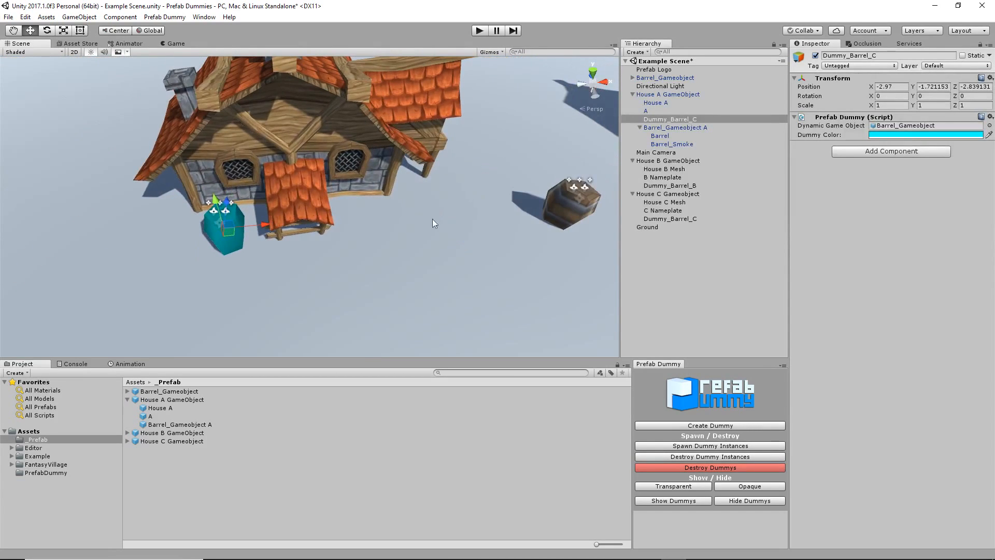
- Hide and show all the dummies again, and set them to transparent display
{"action": "left_click", "coordinate": [738, 500]}
{"action": "left_click", "coordinate": [690, 501]}
{"action": "scroll", "coordinate": [288, 257], "scroll_direction": "up", "scroll_amount": 5}
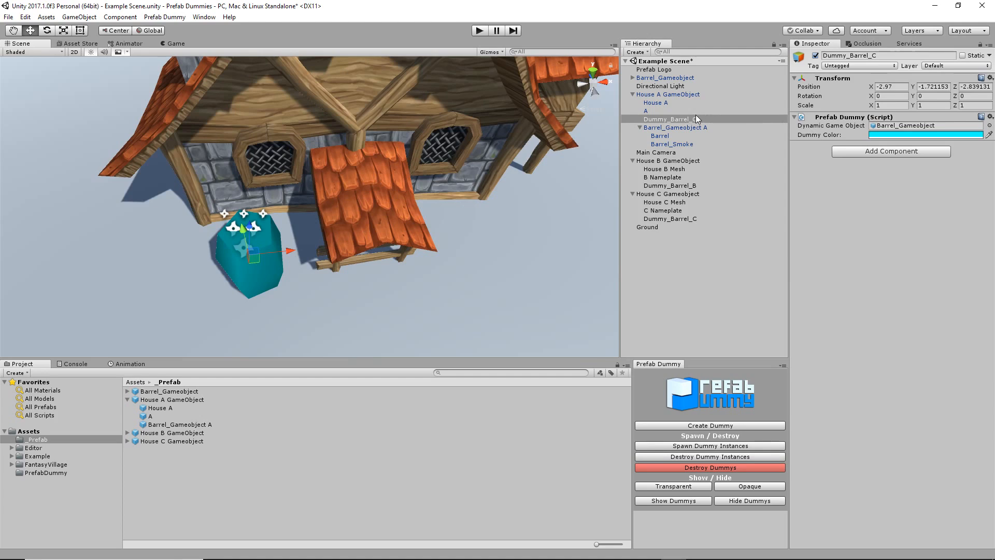
{"action": "left_click", "coordinate": [688, 488]}
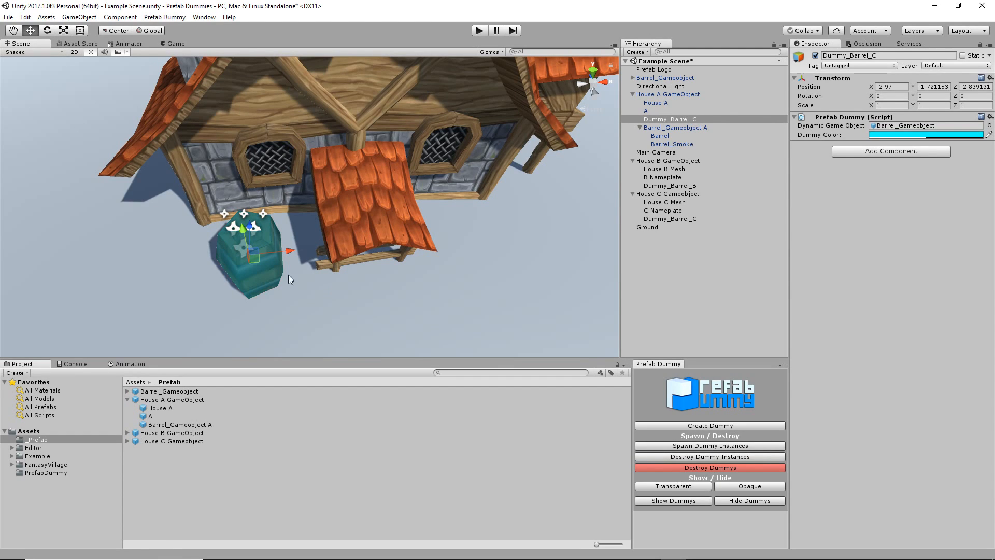
- Select Barrel_Gameobject A under House A GameObject
{"action": "left_click", "coordinate": [676, 128]}
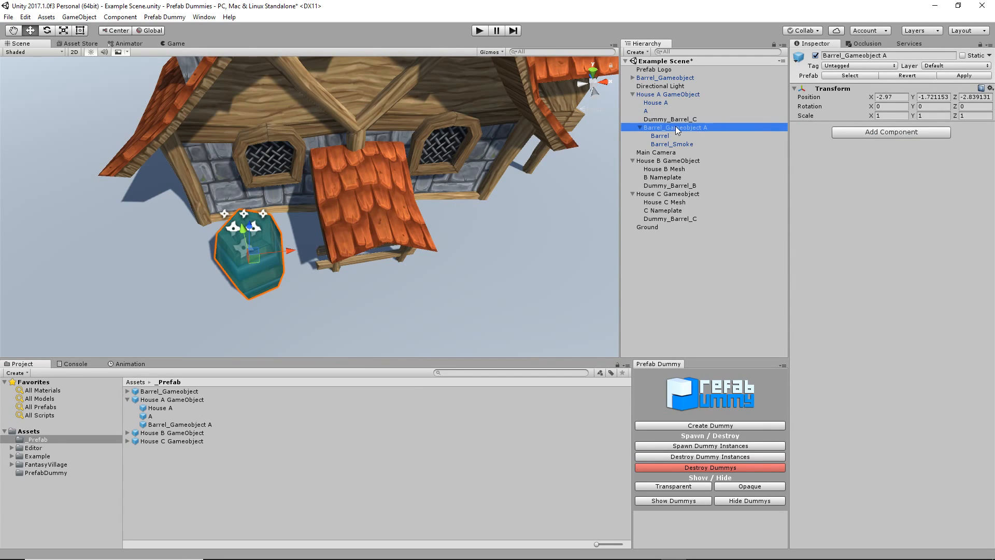
- Delete the nested Barrel_Gameobject A from House A GameObject, accepting that the prefab instance breaks
{"action": "key", "text": "Delete"}
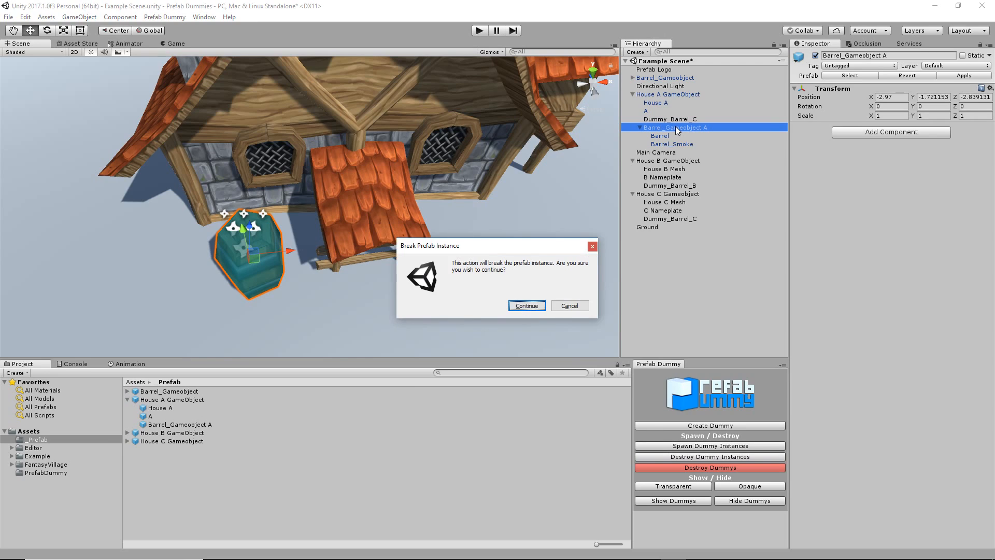
{"action": "left_click", "coordinate": [527, 306]}
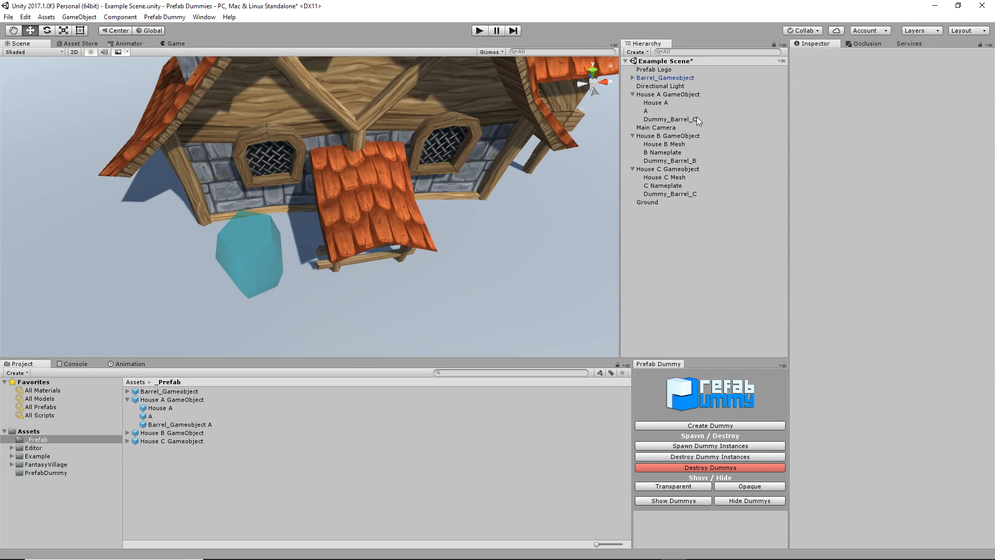
{"action": "left_click", "coordinate": [678, 119]}
- Apply the instance changes of House A GameObject and House B GameObject to their prefabs
{"action": "left_click", "coordinate": [679, 94]}
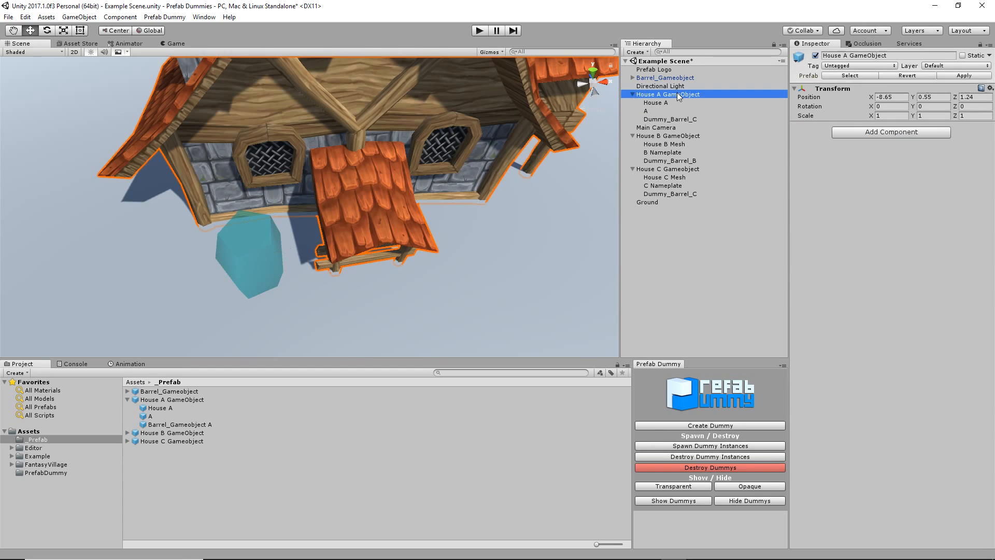
{"action": "left_click", "coordinate": [978, 76]}
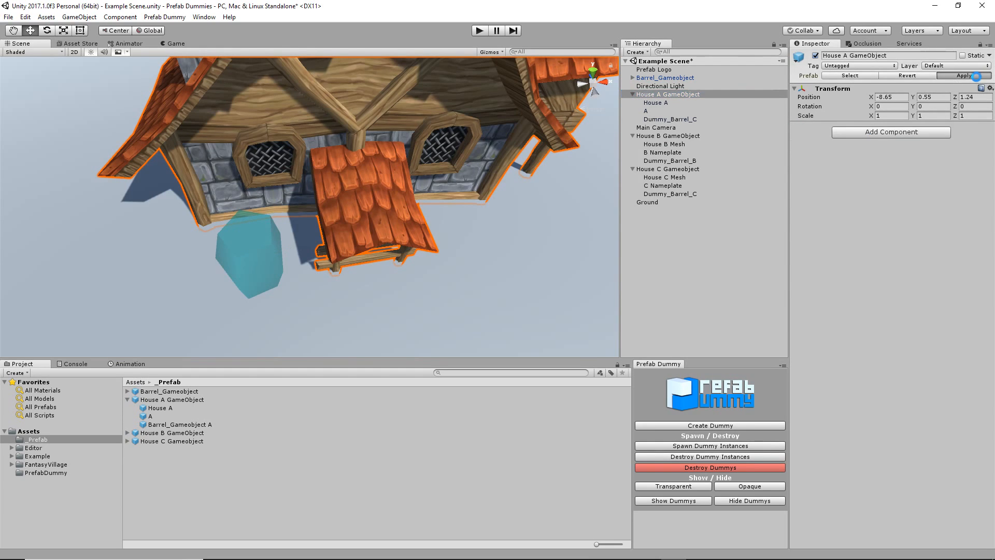
{"action": "left_click", "coordinate": [679, 136]}
{"action": "left_click", "coordinate": [977, 76]}
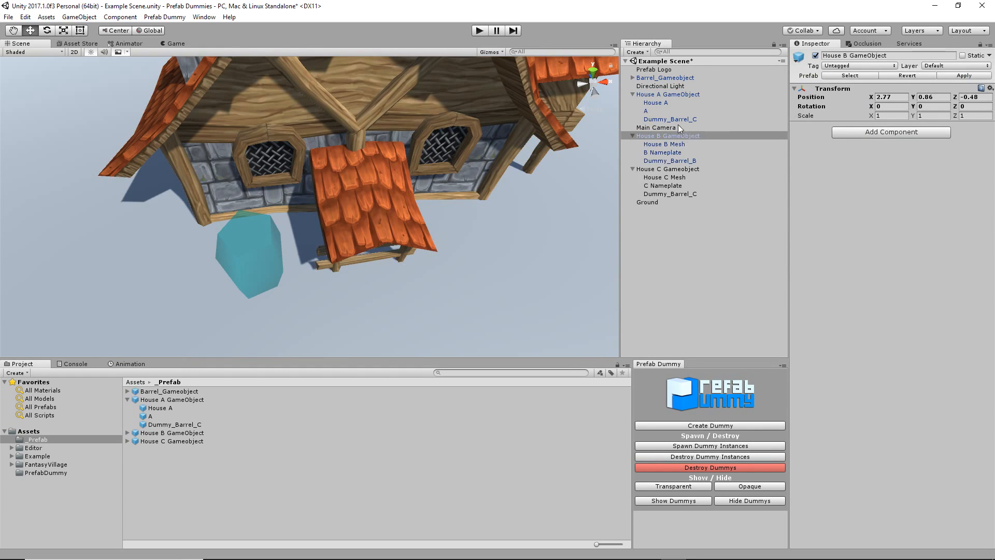
- Reorder the hierarchy with Main Camera above Directional Light and Ground below it, and collapse House A and House B
{"action": "left_click_drag", "start_coordinate": [664, 127], "coordinate": [662, 82]}
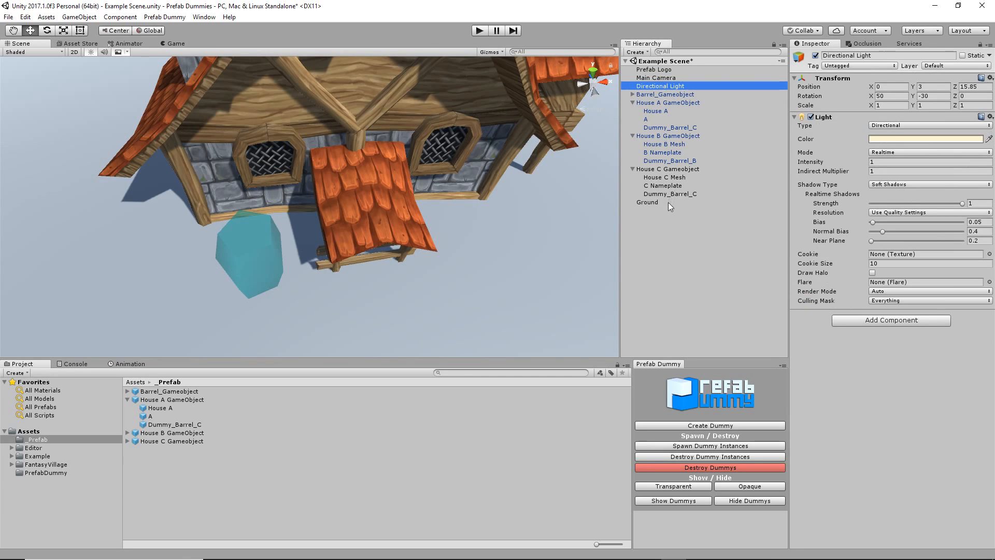
{"action": "left_click_drag", "start_coordinate": [651, 206], "coordinate": [665, 93]}
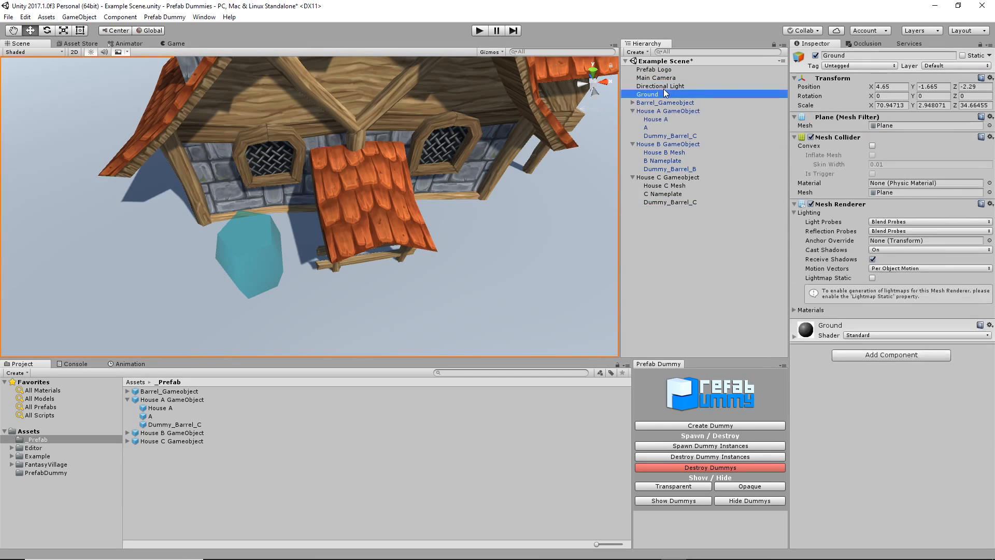
{"action": "left_click", "coordinate": [633, 112]}
{"action": "left_click", "coordinate": [634, 119]}
- Apply the House C Gameobject changes to its prefab and collapse it in the hierarchy
{"action": "left_click", "coordinate": [661, 128]}
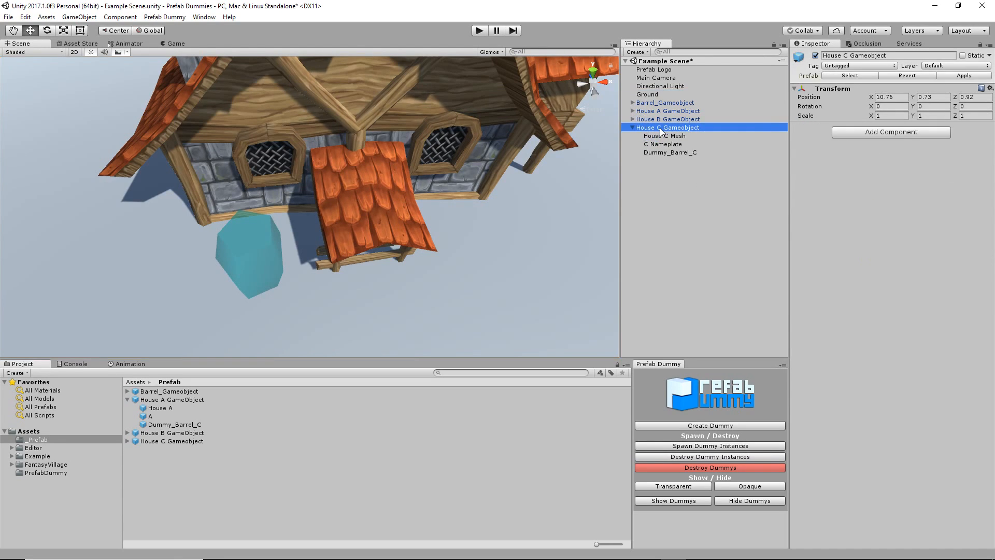
{"action": "left_click", "coordinate": [957, 74]}
{"action": "left_click", "coordinate": [633, 128]}
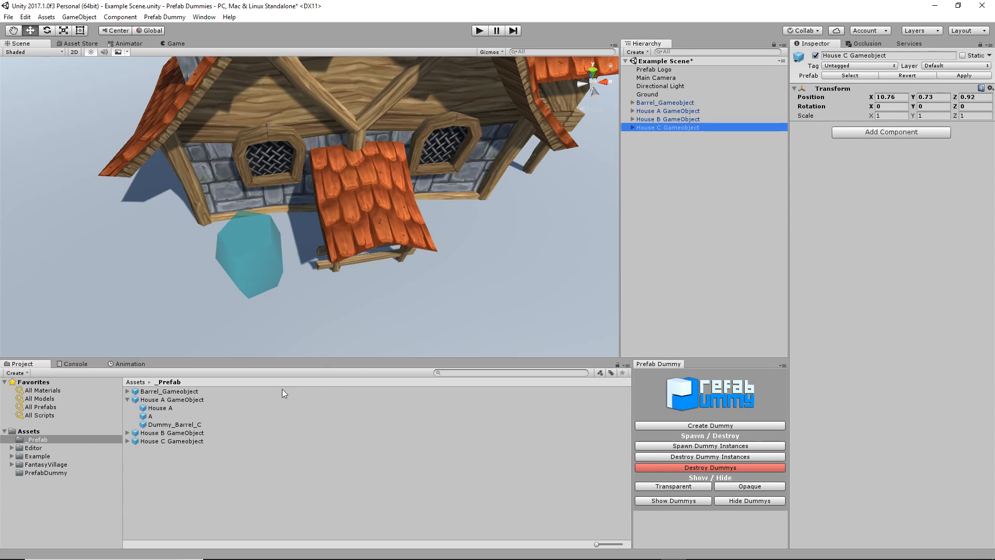
- Examine the dummy barrel inside each of the House A, B and C prefab assets
{"action": "left_click", "coordinate": [155, 425]}
{"action": "left_click", "coordinate": [127, 433]}
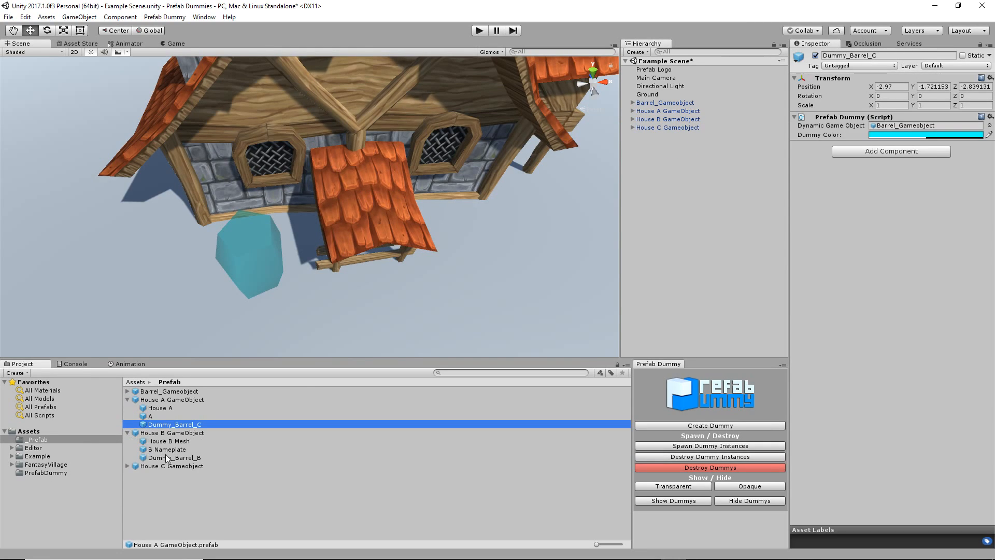
{"action": "left_click", "coordinate": [165, 457]}
{"action": "left_click", "coordinate": [127, 466]}
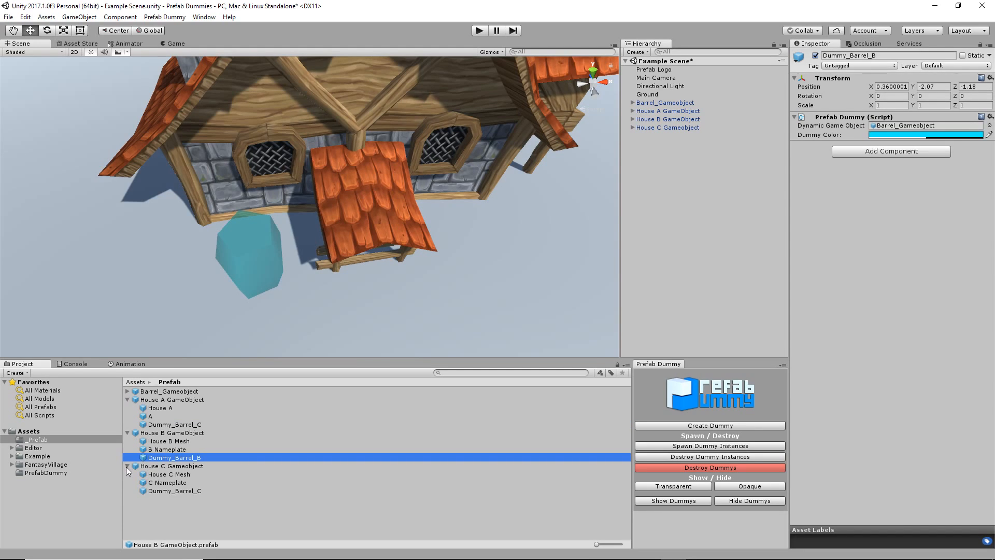
{"action": "left_click", "coordinate": [173, 491]}
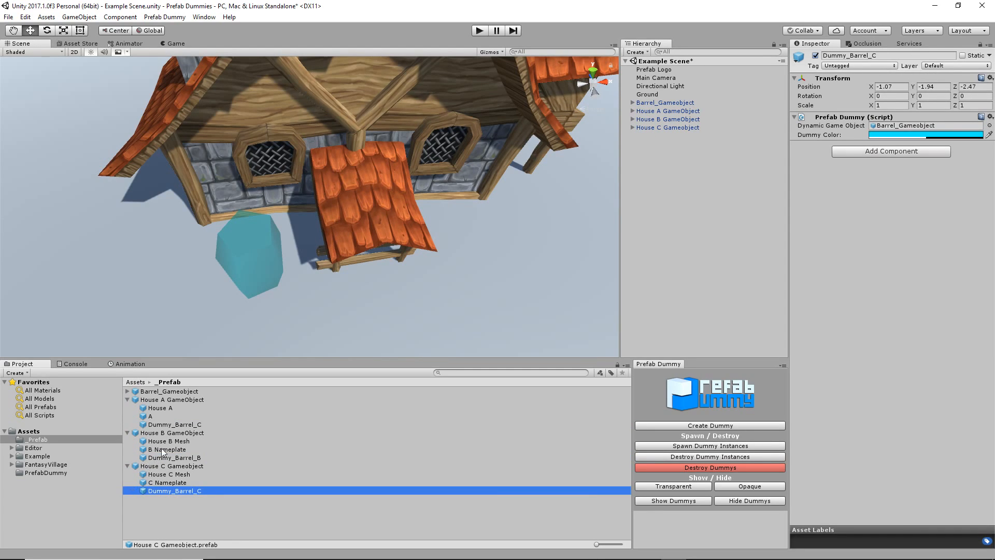
{"action": "left_click", "coordinate": [181, 426]}
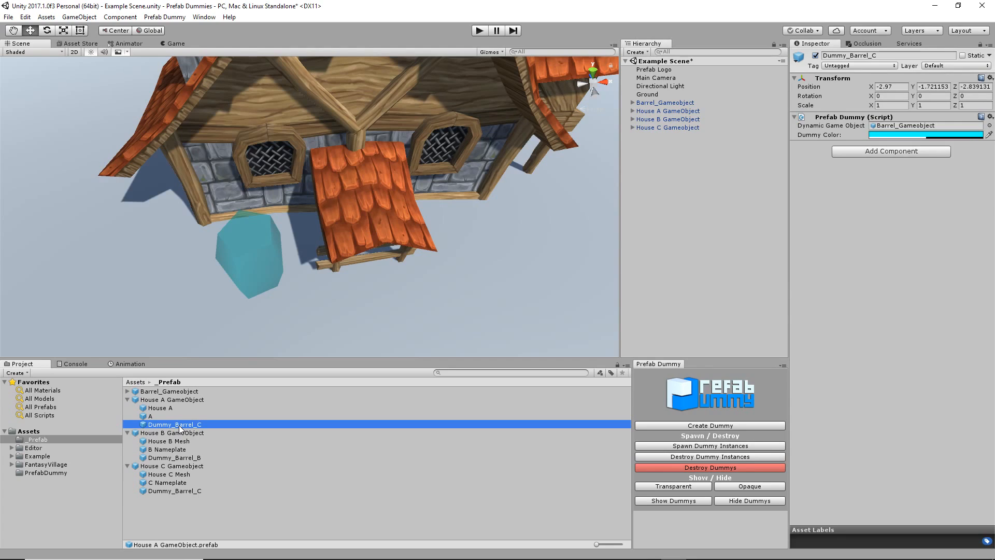
- Rename the dummy barrel under House A GameObject in the scene to Dummy_Barrel_A
{"action": "left_click", "coordinate": [633, 111]}
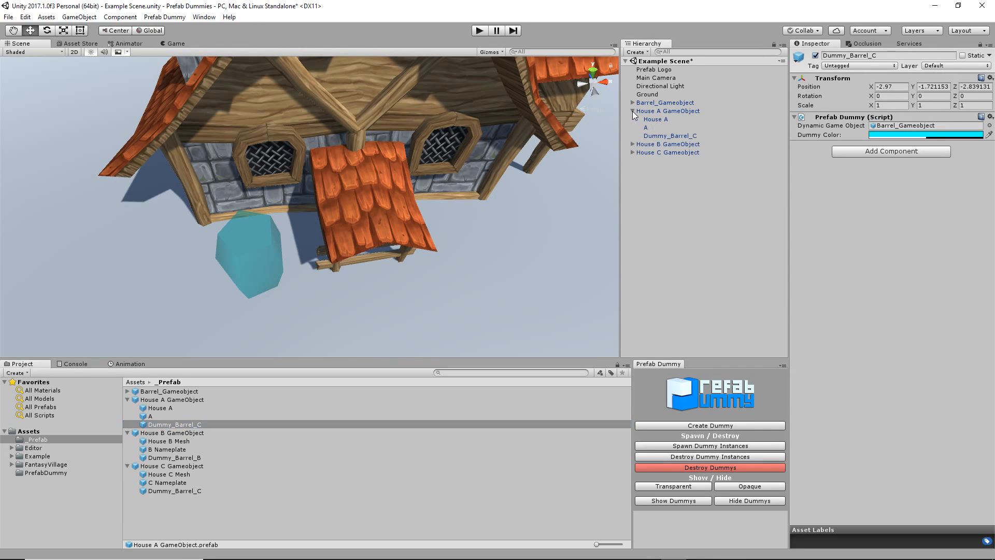
{"action": "left_click", "coordinate": [692, 136]}
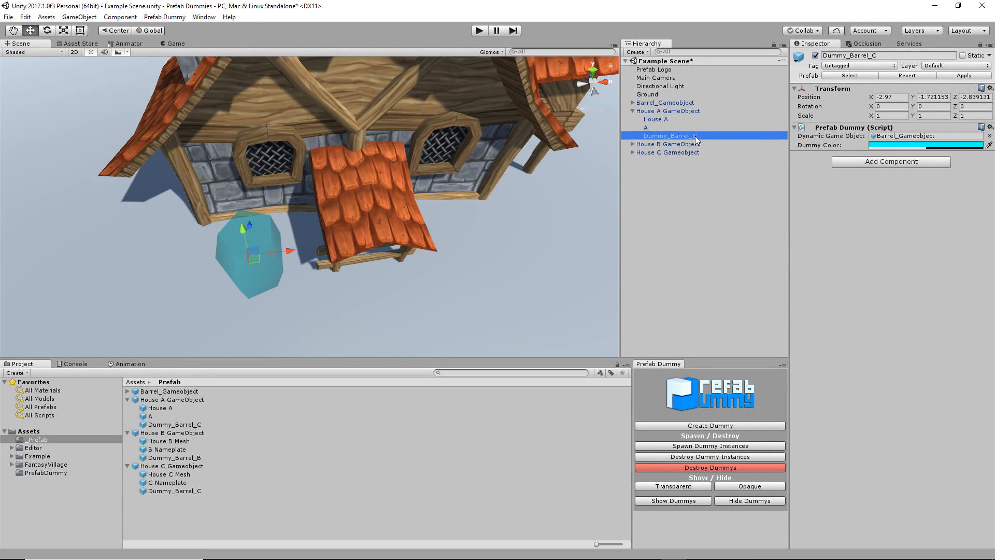
{"action": "left_click", "coordinate": [696, 136]}
{"action": "left_click_drag", "start_coordinate": [693, 136], "coordinate": [708, 138]}
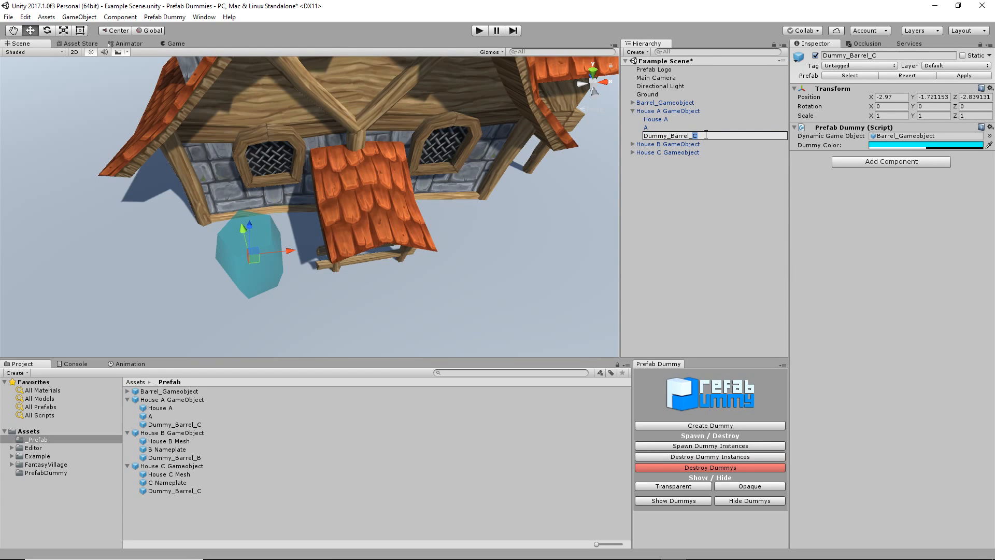
{"action": "type", "text": "A"}
{"action": "left_click", "coordinate": [694, 146]}
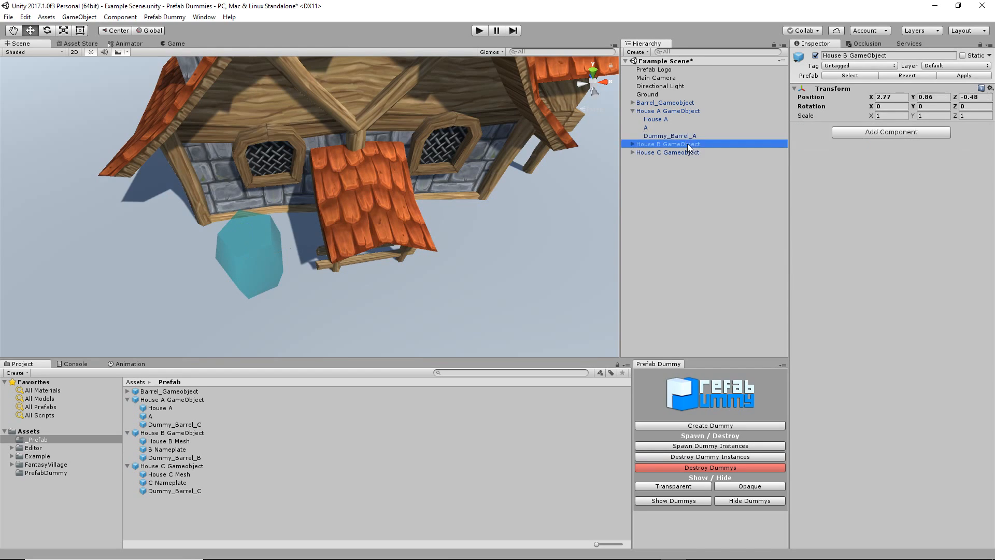
- Collapse the house objects in the hierarchy and apply the renamed dummy barrel to the House A GameObject prefab
{"action": "left_click", "coordinate": [687, 136]}
{"action": "left_click", "coordinate": [632, 144]}
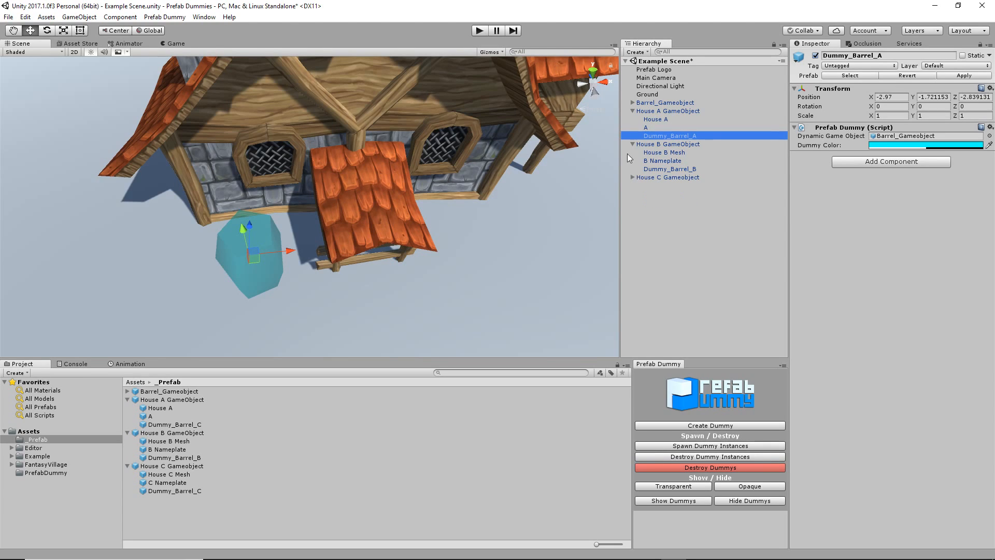
{"action": "left_click", "coordinate": [632, 143]}
{"action": "left_click", "coordinate": [633, 110]}
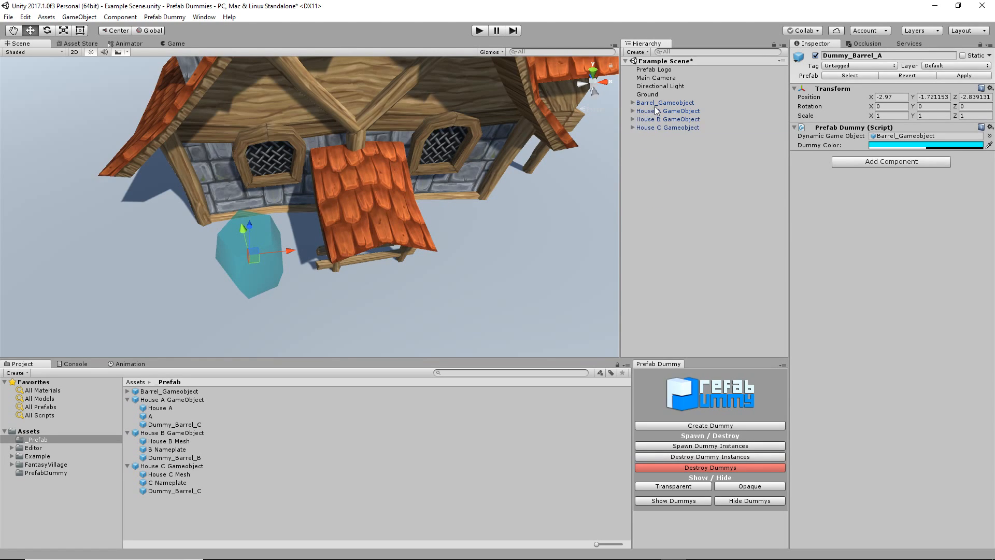
{"action": "left_click", "coordinate": [655, 110]}
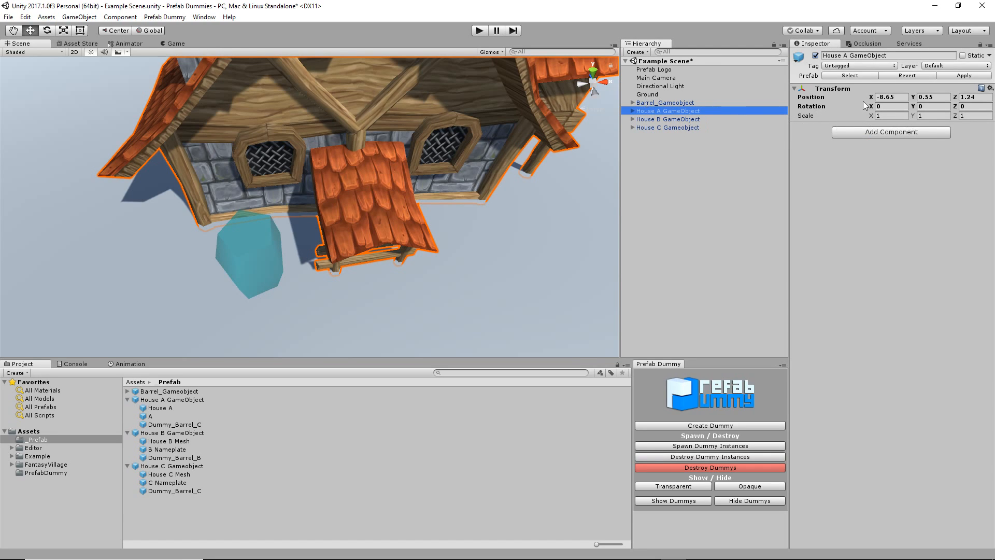
- Check the dummies in the three house prefab assets and view all three houses together in the scene
{"action": "left_click", "coordinate": [179, 425]}
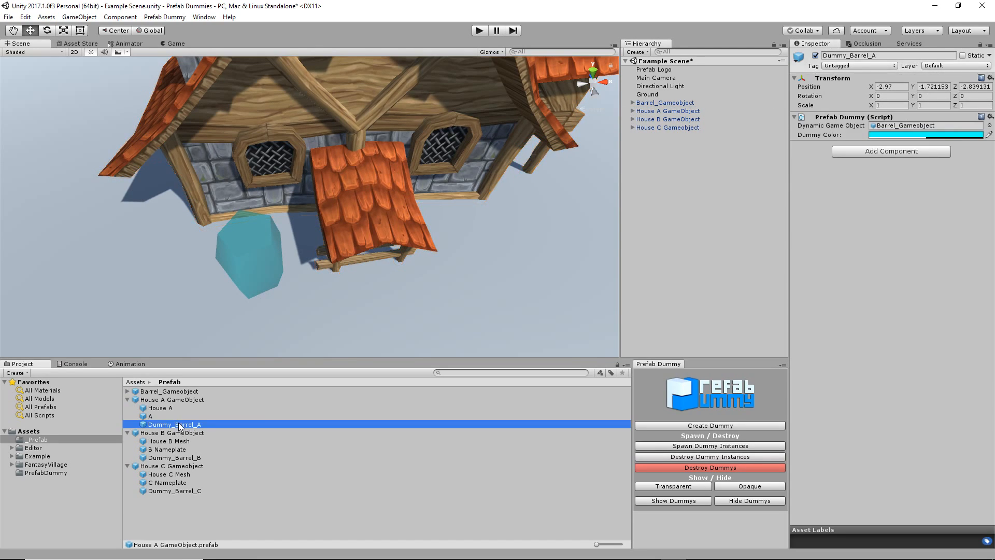
{"action": "left_click", "coordinate": [185, 458]}
{"action": "left_click", "coordinate": [185, 491]}
{"action": "scroll", "coordinate": [440, 250], "scroll_direction": "down", "scroll_amount": 10}
{"action": "middle_click_drag", "start_coordinate": [496, 224], "coordinate": [396, 220]}
{"action": "scroll", "coordinate": [375, 255], "scroll_direction": "up", "scroll_amount": 5}
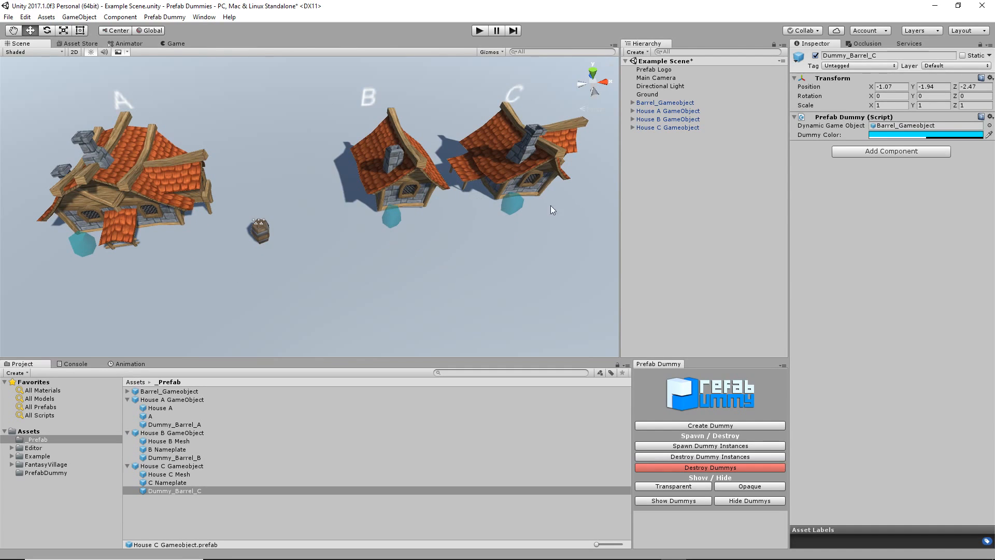
- Inspect the Barrel_Gameobject prefab, spawn the dummy instances at the houses and destroy those instances again
{"action": "left_click", "coordinate": [166, 392]}
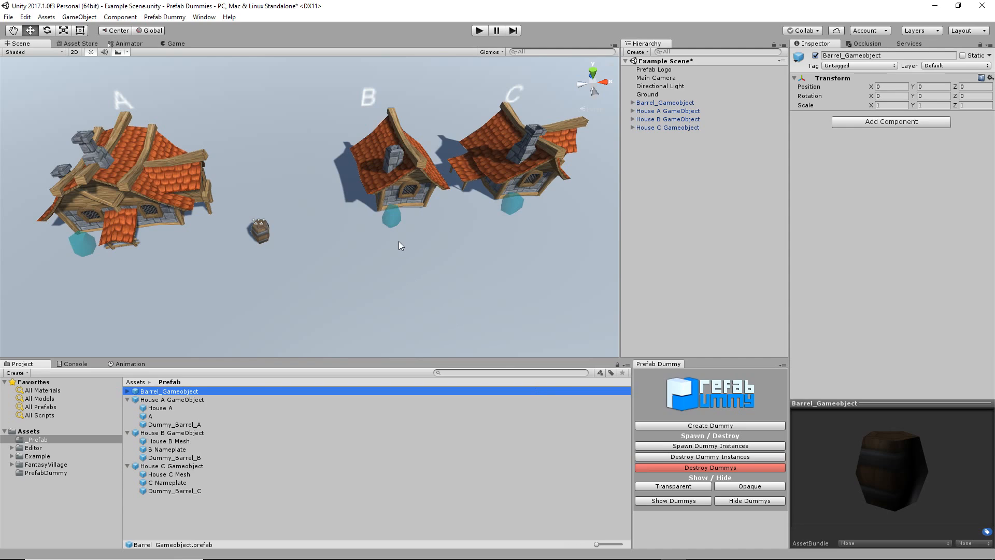
{"action": "left_click", "coordinate": [707, 447]}
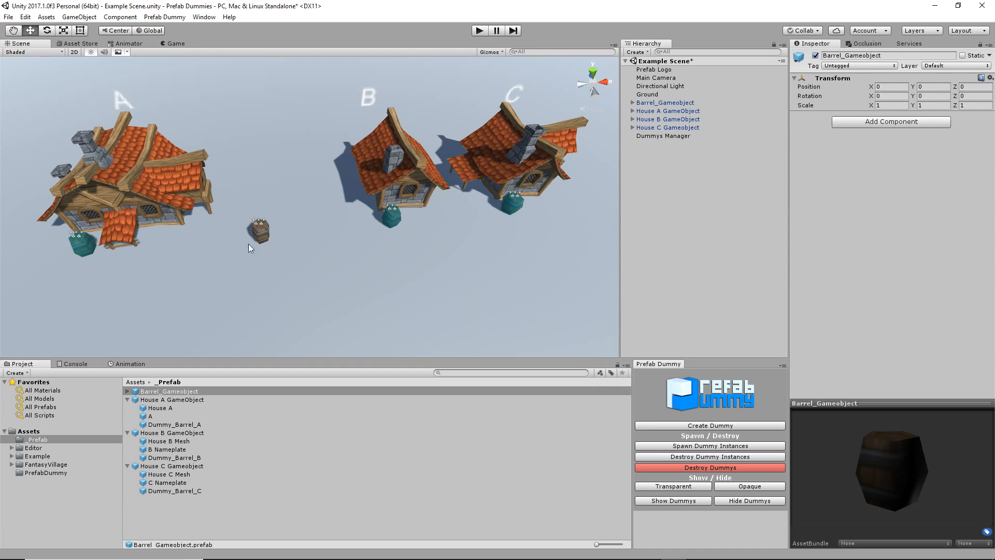
{"action": "left_click", "coordinate": [735, 459]}
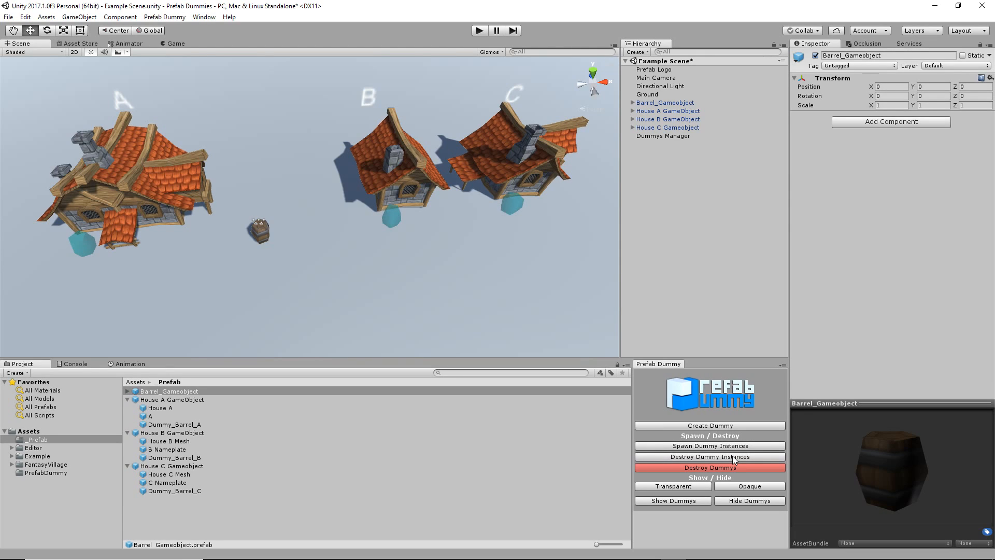
- Set the Start Color of Barrel_Smoke in the Barrel_Gameobject prefab to green, hex 00FF21FF
{"action": "left_click", "coordinate": [150, 392]}
{"action": "left_click", "coordinate": [128, 392]}
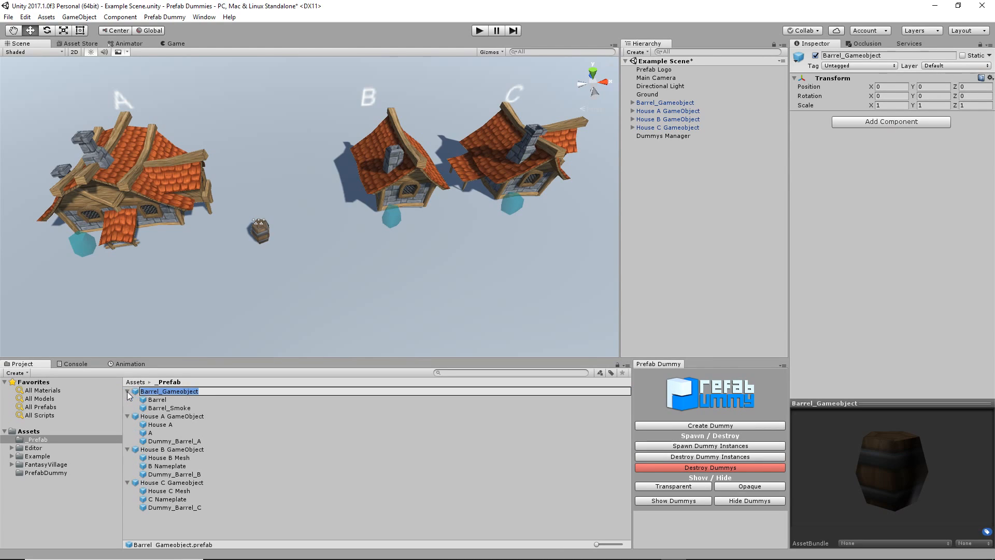
{"action": "left_click", "coordinate": [164, 408]}
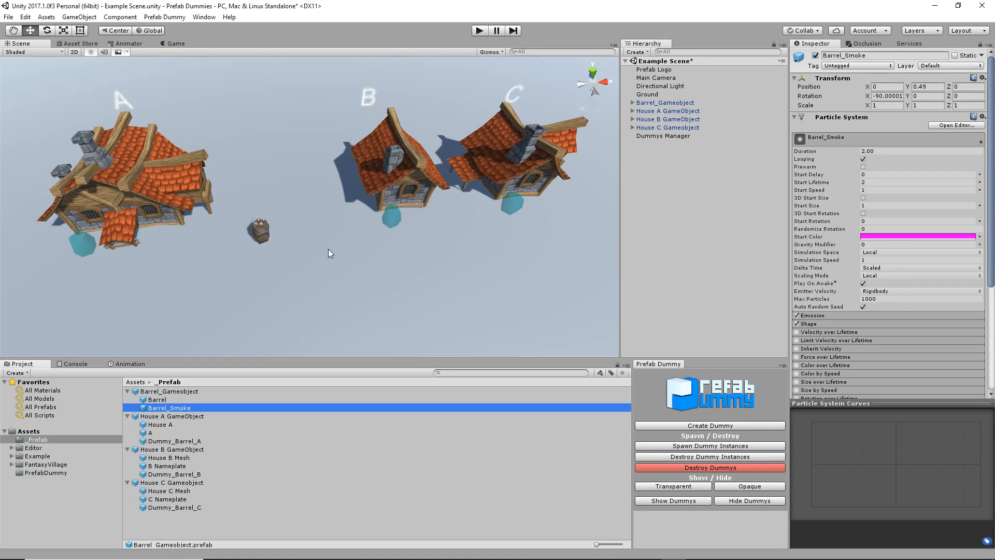
{"action": "left_click", "coordinate": [891, 238]}
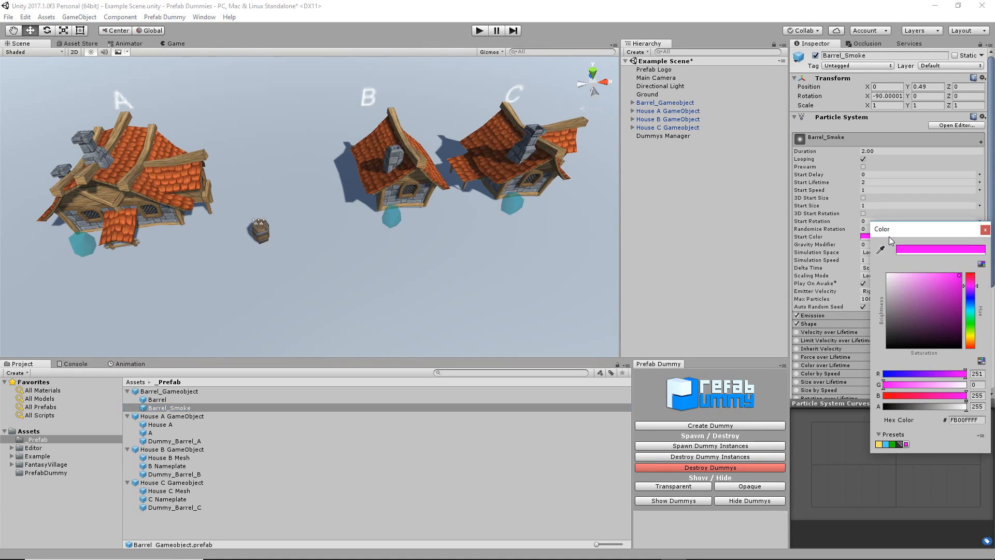
{"action": "left_click", "coordinate": [973, 322]}
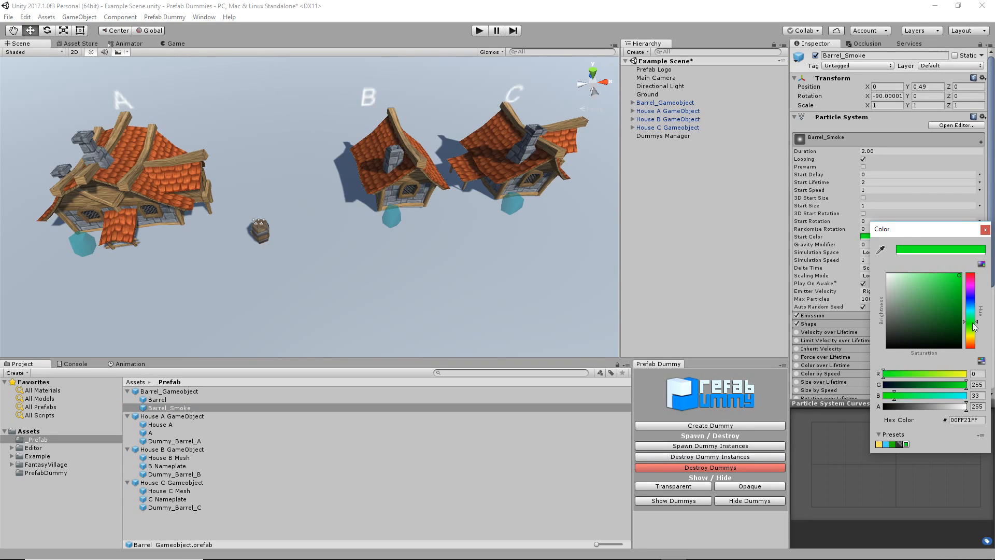
{"action": "left_click", "coordinate": [985, 229]}
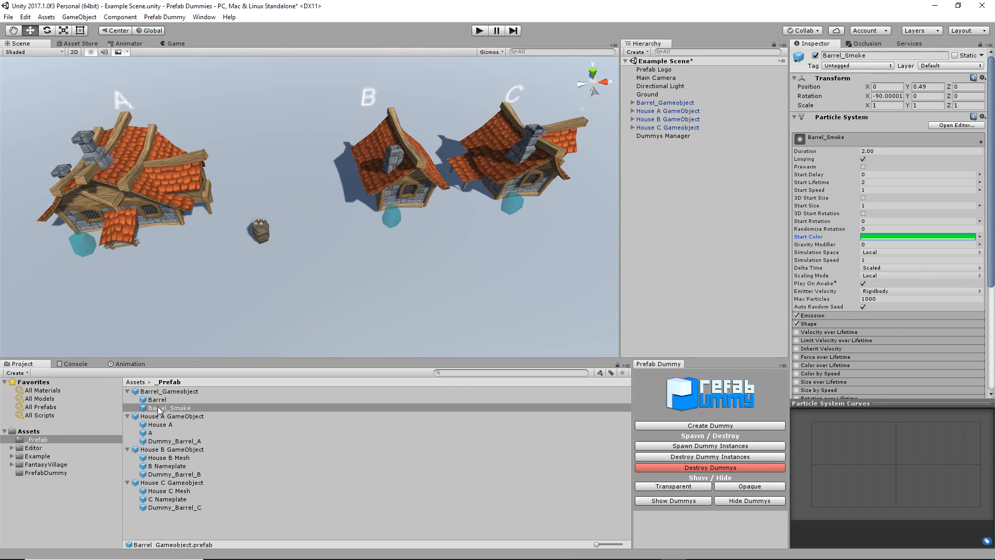
- Spawn the dummy instances and play the scene to check the barrel smoke in the Game and Scene views, stopping playback when done
{"action": "middle_click_drag", "start_coordinate": [480, 205], "coordinate": [463, 218]}
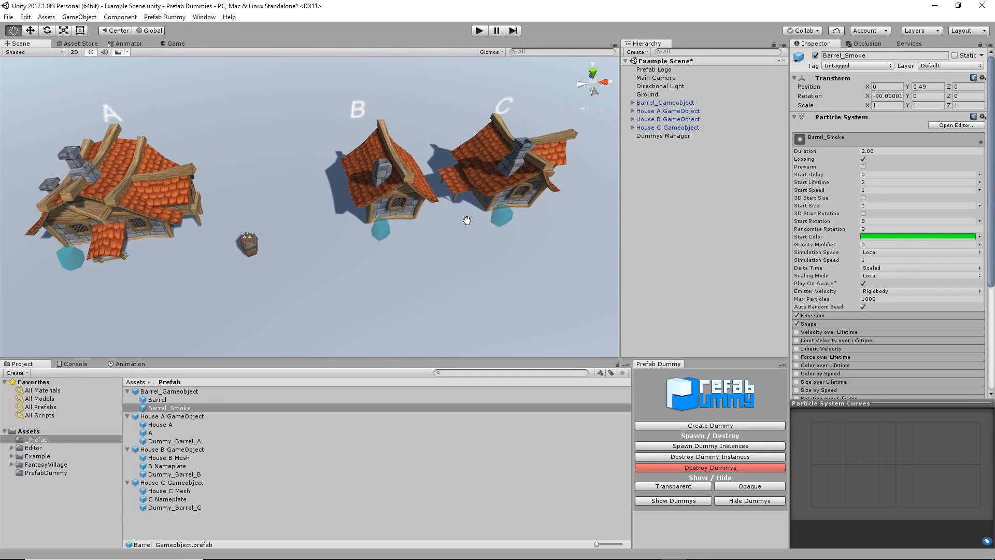
{"action": "left_click", "coordinate": [687, 447]}
{"action": "left_click", "coordinate": [480, 31]}
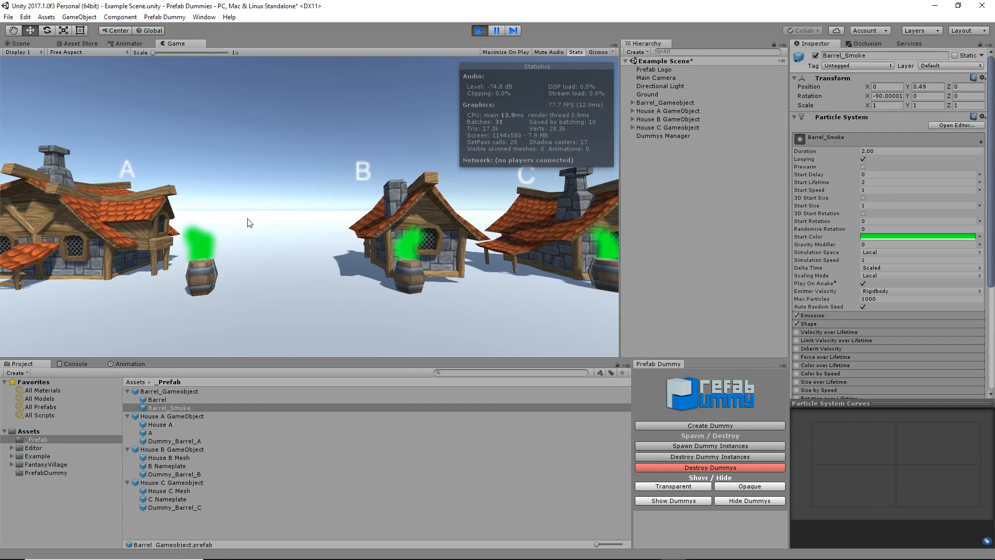
{"action": "left_click", "coordinate": [21, 43]}
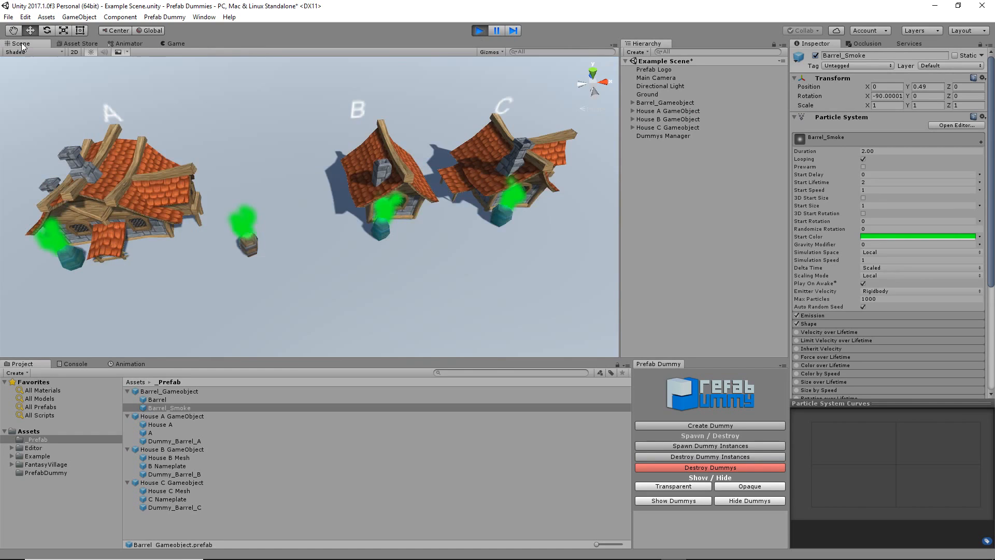
{"action": "left_click", "coordinate": [481, 31]}
- Duplicate House C Gameobject, move the copy to about X 20.5, Z 9.5 and rotate it about 70 degrees around Y
{"action": "scroll", "coordinate": [408, 201], "scroll_direction": "down", "scroll_amount": 2}
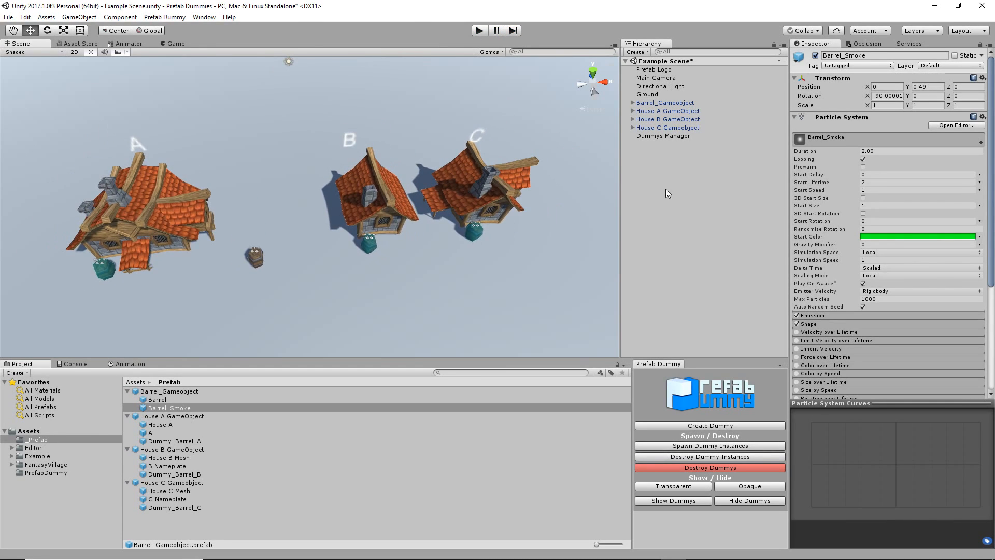
{"action": "left_click", "coordinate": [670, 129]}
{"action": "scroll", "coordinate": [433, 241], "scroll_direction": "down", "scroll_amount": 3}
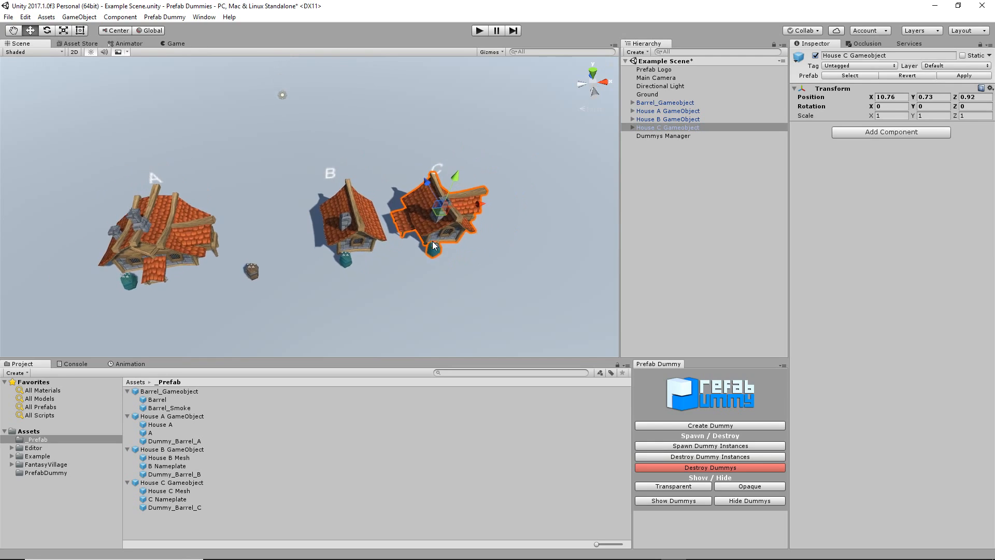
{"action": "key", "text": "ctrl+d"}
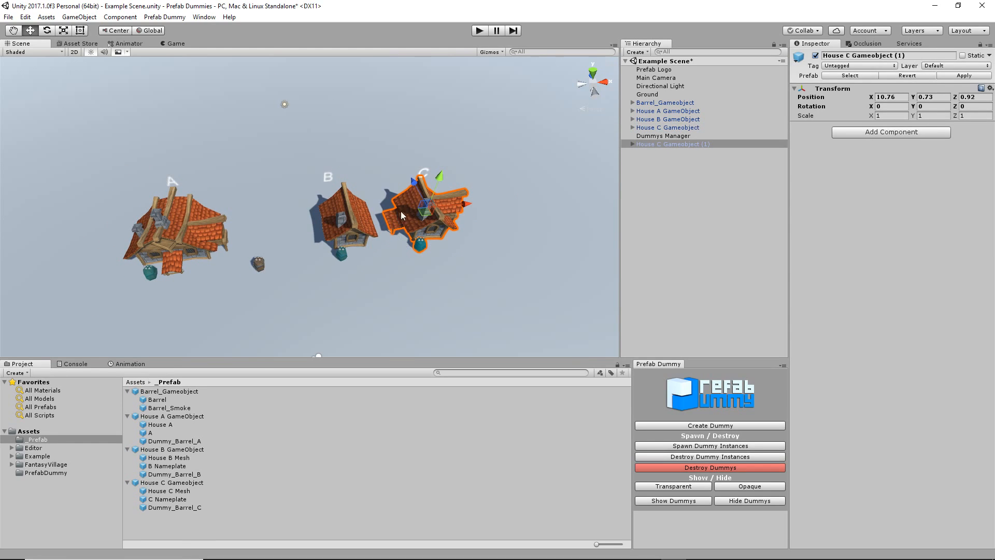
{"action": "left_click_drag", "start_coordinate": [420, 214], "coordinate": [371, 141]}
{"action": "key", "text": "e"}
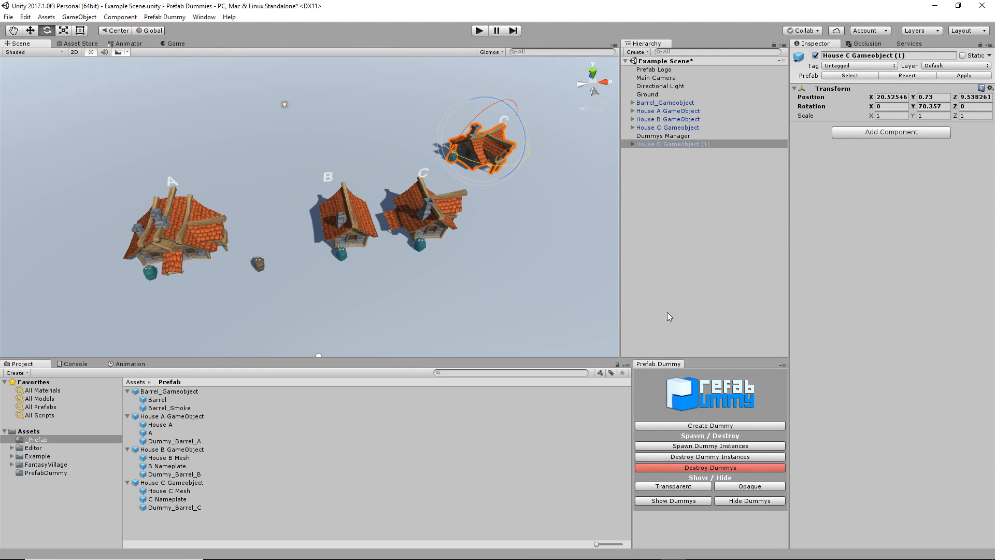
- Spawn the dummy instances and play the scene to check the barrel smoke at all four houses, stopping playback when done
{"action": "middle_click_drag", "start_coordinate": [502, 231], "coordinate": [485, 240]}
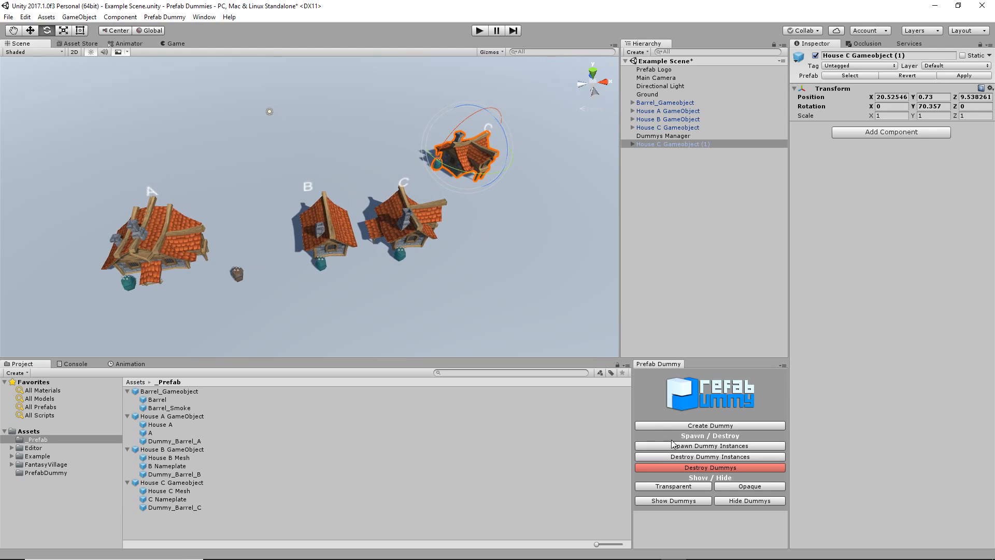
{"action": "left_click", "coordinate": [700, 446]}
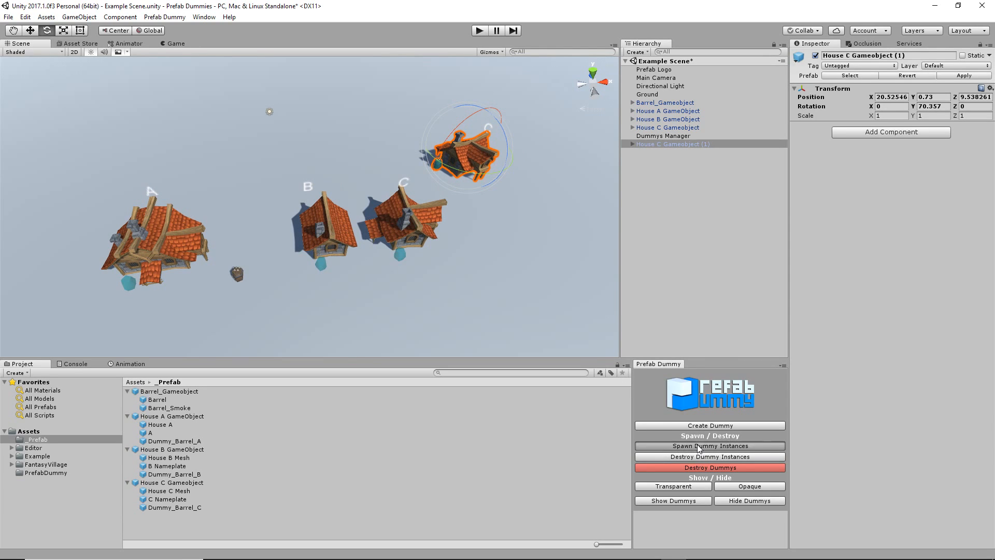
{"action": "left_click", "coordinate": [480, 30]}
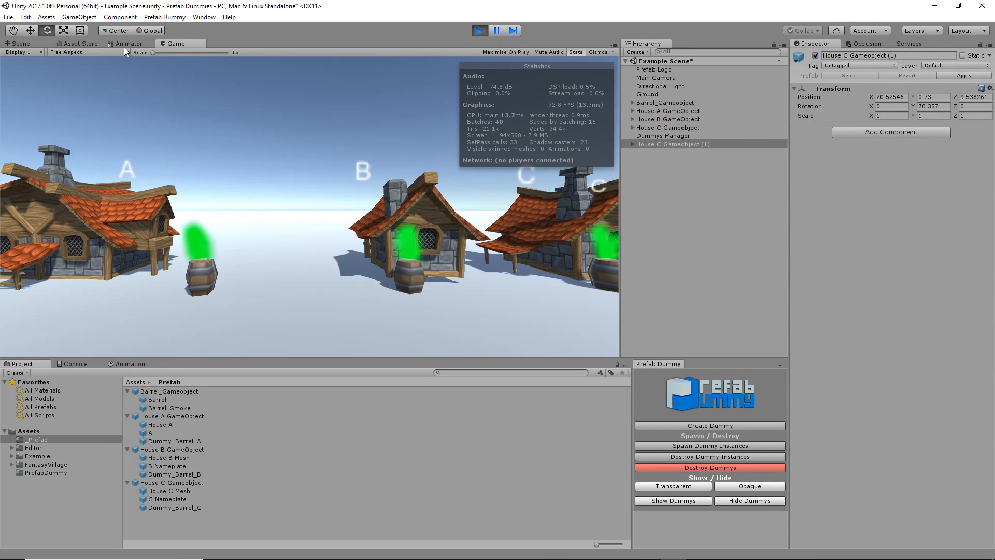
{"action": "left_click", "coordinate": [23, 45]}
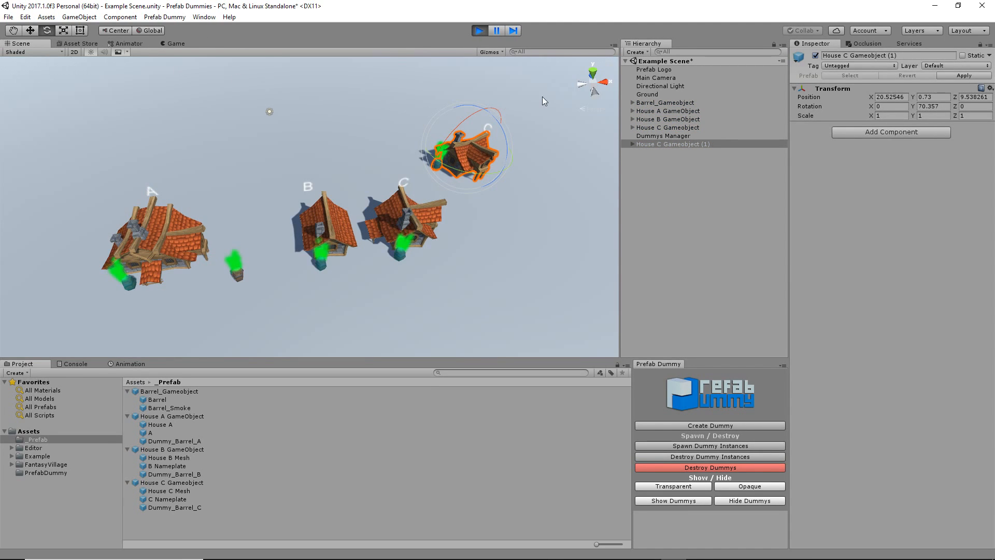
{"action": "left_click", "coordinate": [480, 32]}
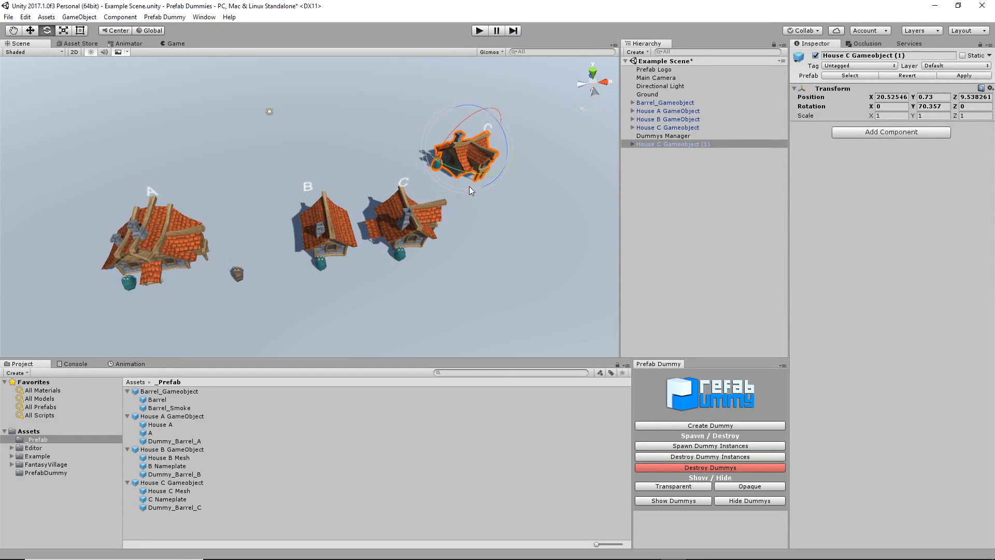
- Destroy the dummy instances and look closely at the dummies remaining at the houses, with the house copy deselected
{"action": "left_click", "coordinate": [716, 458]}
{"action": "scroll", "coordinate": [446, 219], "scroll_direction": "up", "scroll_amount": 3}
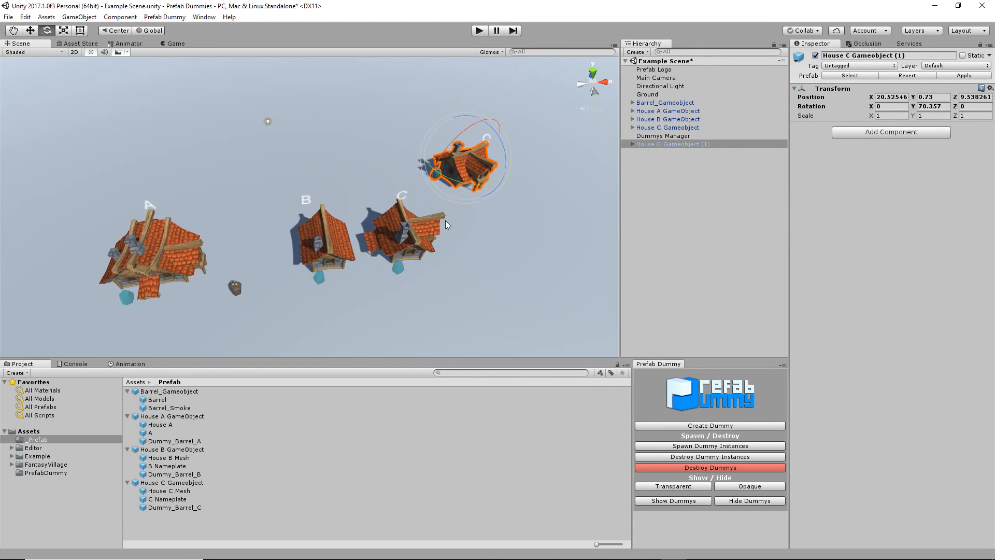
{"action": "left_click", "coordinate": [30, 31]}
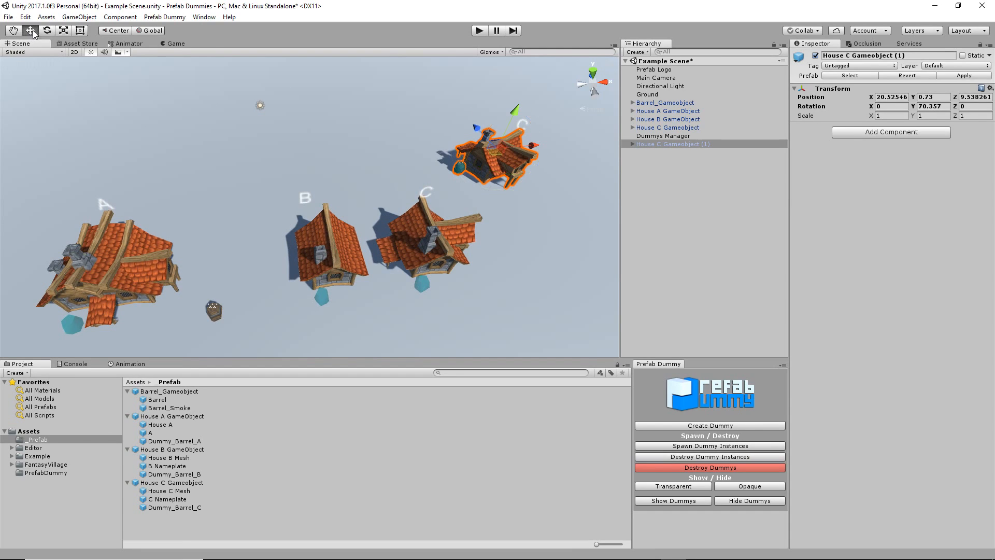
{"action": "left_click", "coordinate": [552, 266]}
{"action": "scroll", "coordinate": [551, 266], "scroll_direction": "up", "scroll_amount": 2}
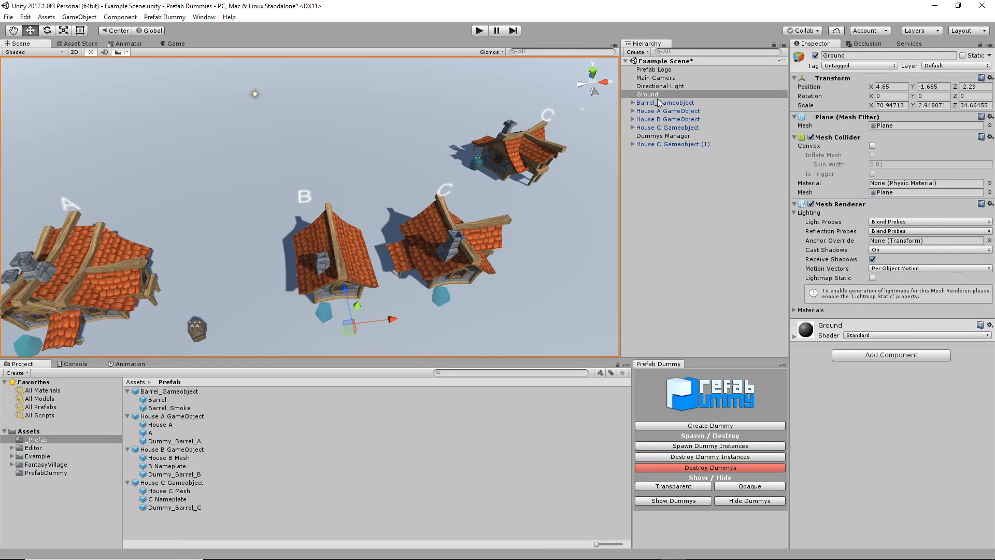
- Inspect the Barrel_Gameobject left under House C Gameobject (1), pull it away from the house and delete it
{"action": "left_click", "coordinate": [682, 145]}
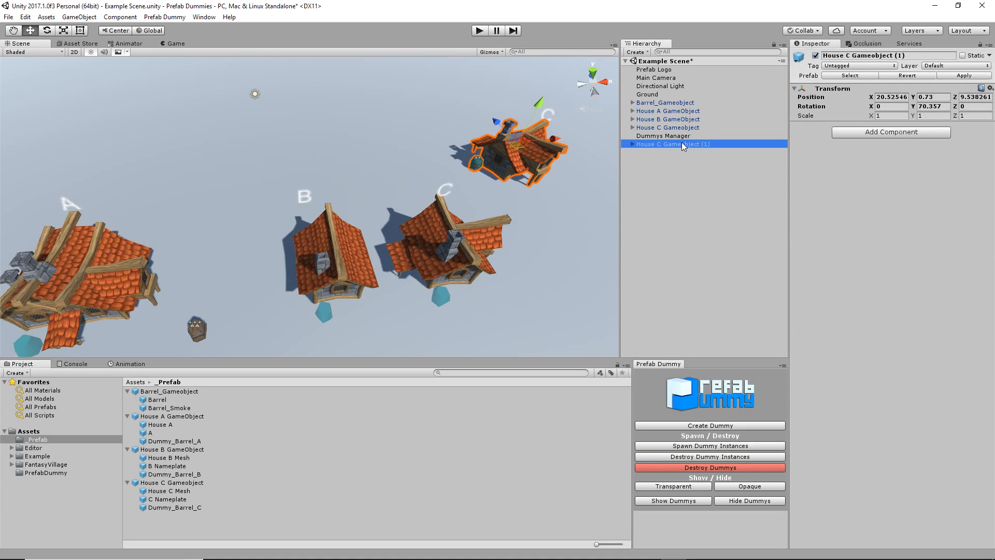
{"action": "left_click", "coordinate": [632, 145]}
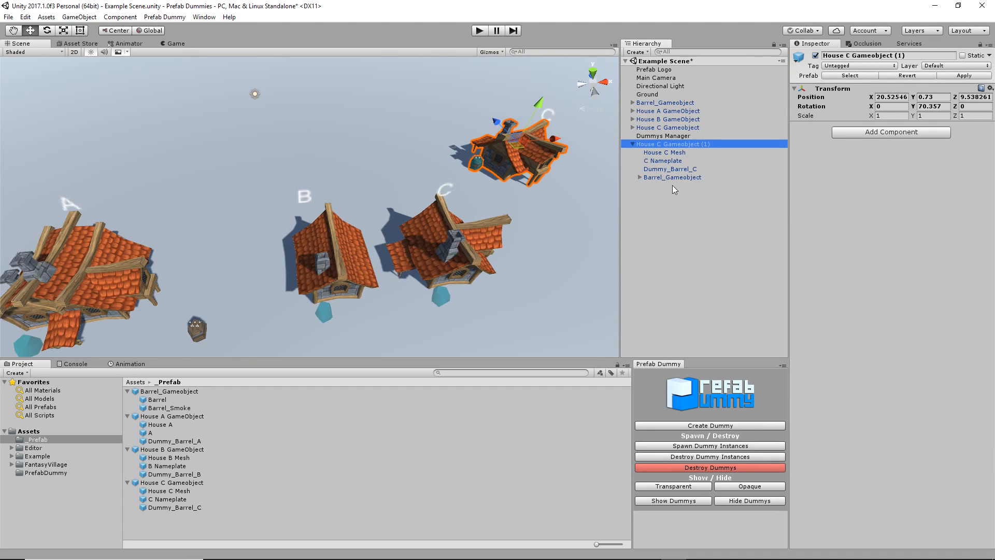
{"action": "left_click", "coordinate": [679, 177]}
{"action": "left_click", "coordinate": [640, 178]}
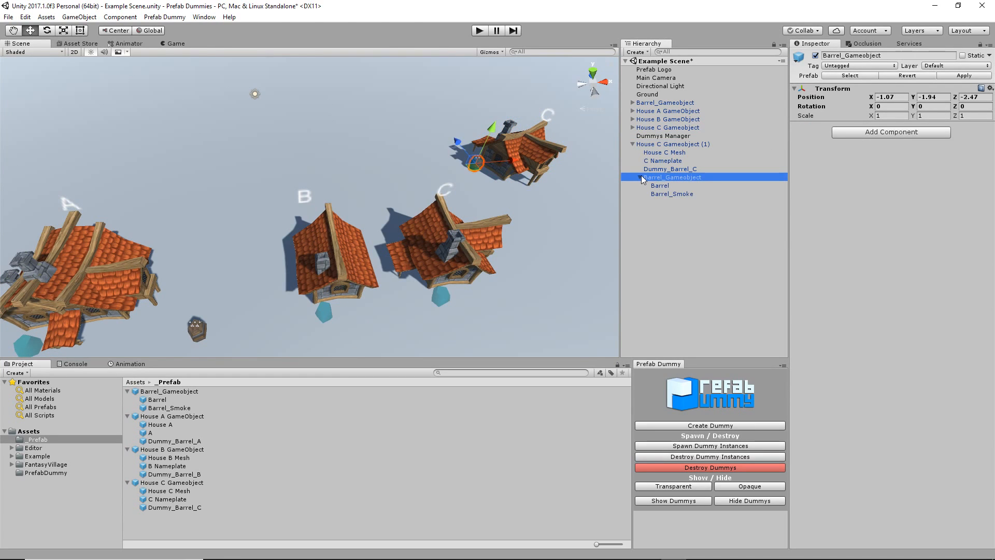
{"action": "left_click", "coordinate": [640, 177]}
{"action": "left_click", "coordinate": [651, 146]}
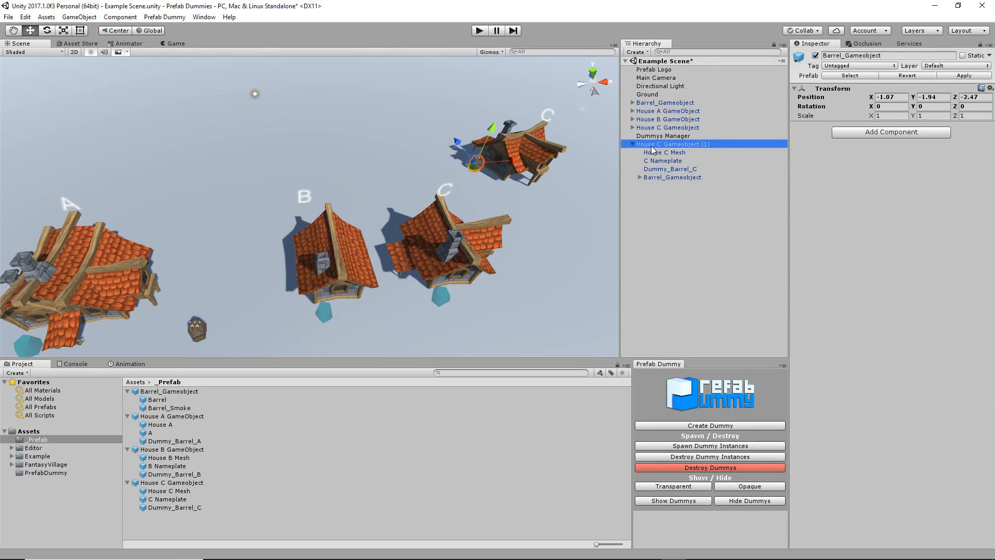
{"action": "left_click", "coordinate": [665, 178]}
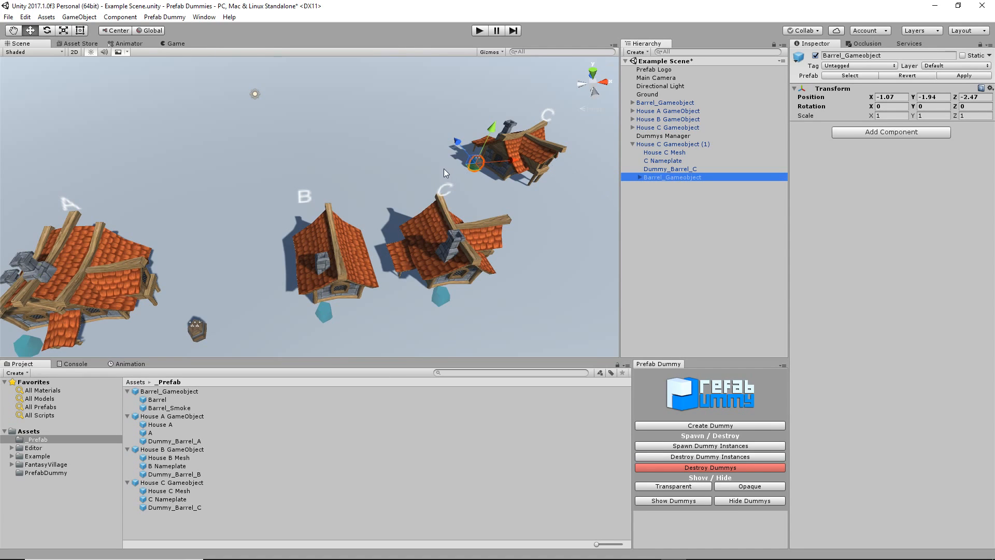
{"action": "left_click_drag", "start_coordinate": [469, 171], "coordinate": [400, 198]}
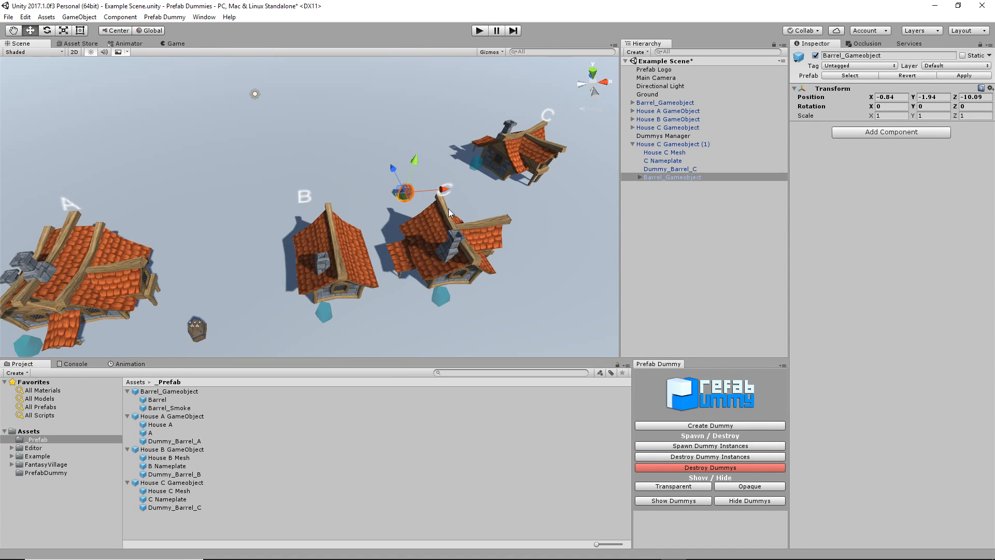
{"action": "key", "text": "Delete"}
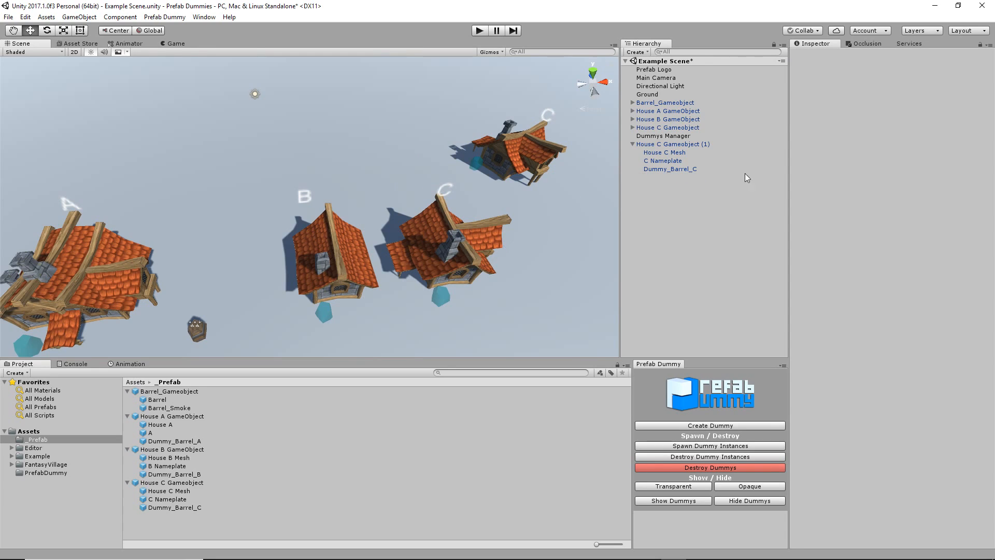
- Check the House C Gameobject prefab asset and its dummy, spawn the dummy instances and destroy those instances again
{"action": "left_click", "coordinate": [178, 507]}
{"action": "left_click", "coordinate": [171, 483]}
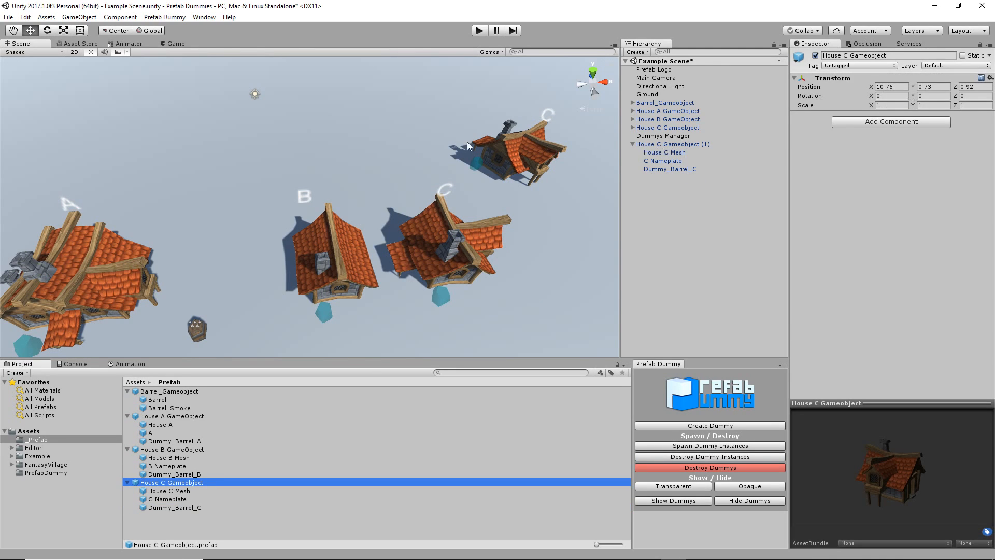
{"action": "left_click", "coordinate": [693, 446]}
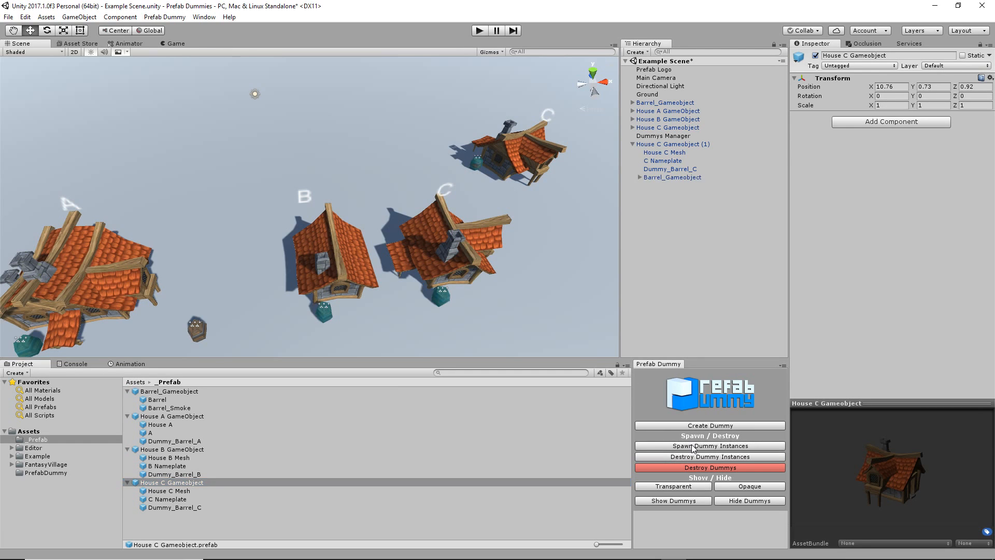
{"action": "left_click", "coordinate": [691, 457]}
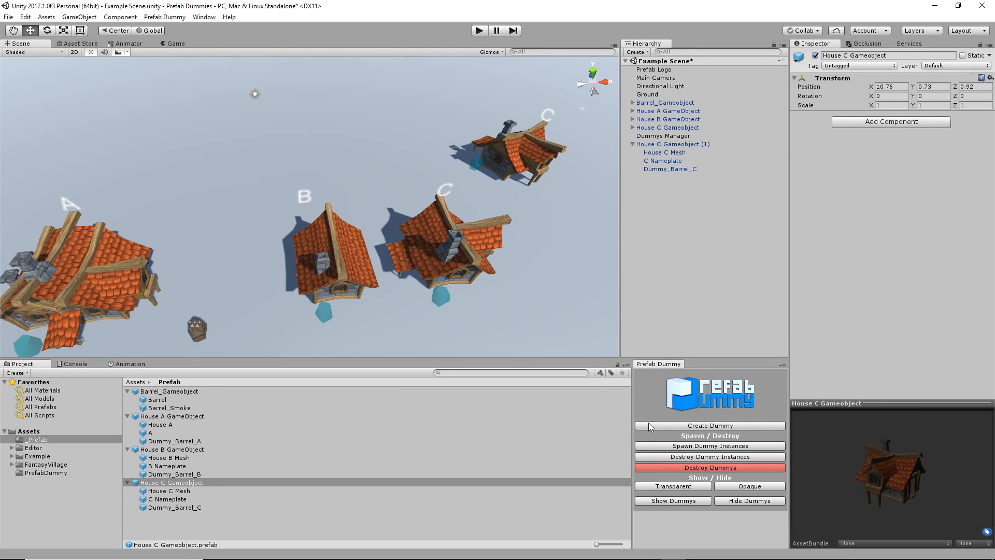
{"action": "scroll", "coordinate": [340, 257], "scroll_direction": "down", "scroll_amount": 3}
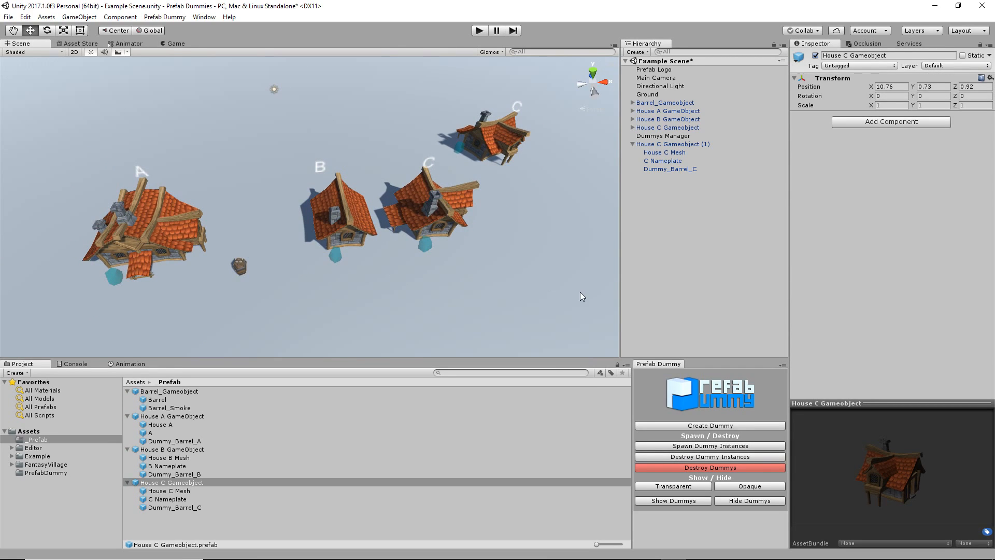
- Spawn the dummy instances, compare House C's dummy with the barrel nested in the House C copy, and destroy the instances
{"action": "left_click", "coordinate": [716, 447]}
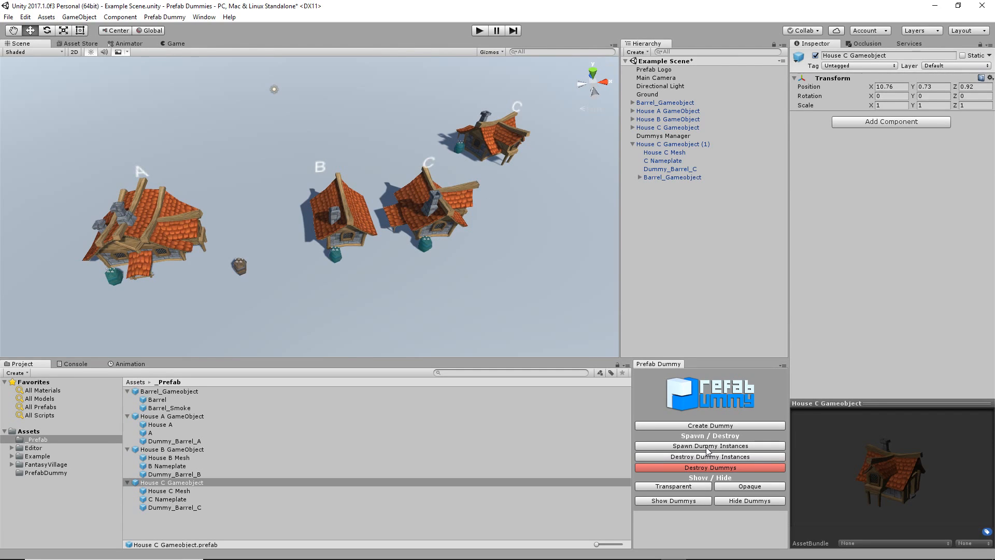
{"action": "left_click", "coordinate": [427, 249]}
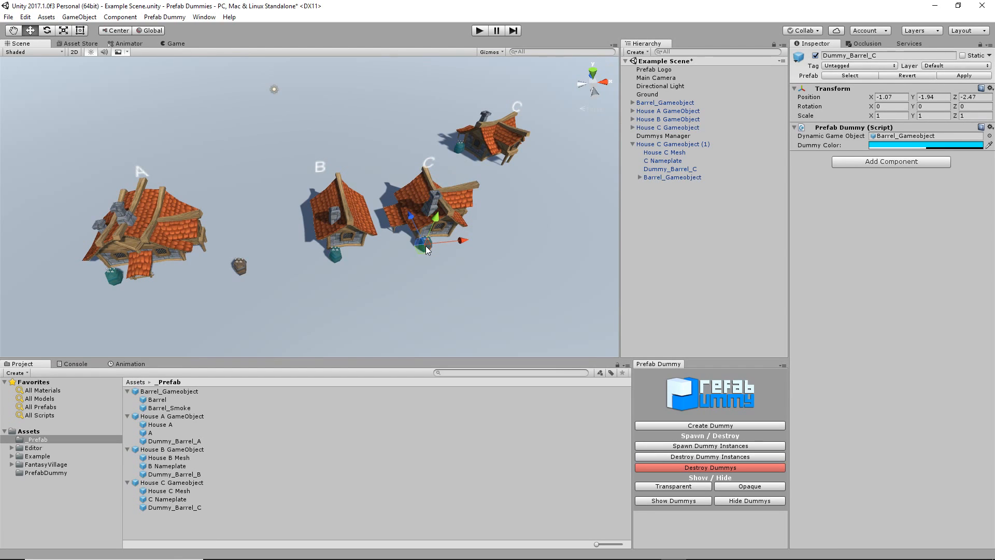
{"action": "scroll", "coordinate": [426, 249], "scroll_direction": "up", "scroll_amount": 3}
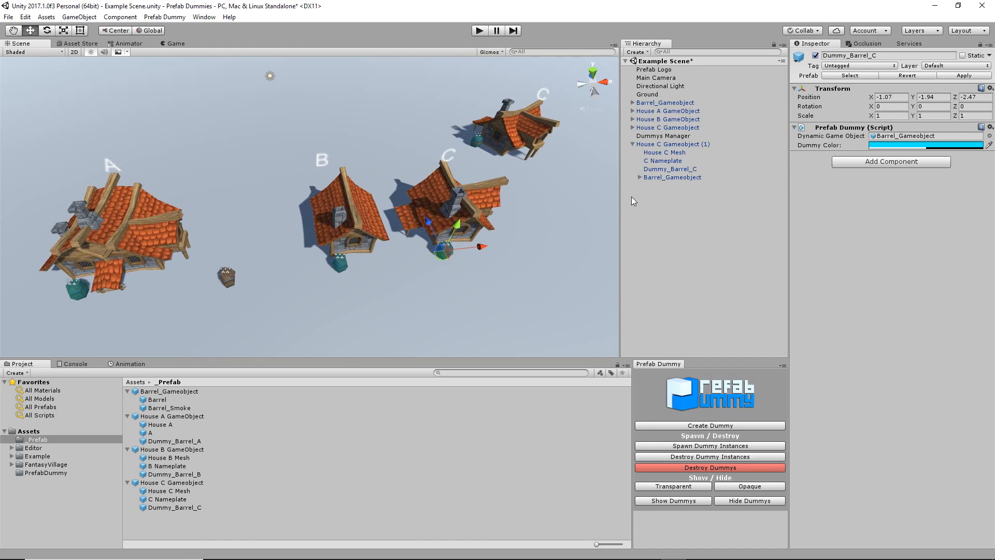
{"action": "left_click", "coordinate": [680, 178]}
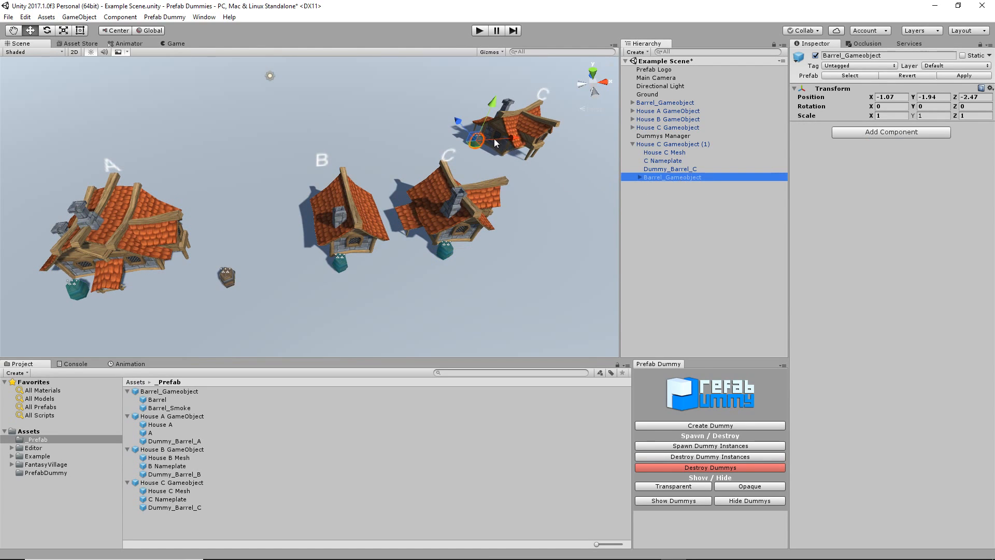
{"action": "left_click", "coordinate": [668, 146]}
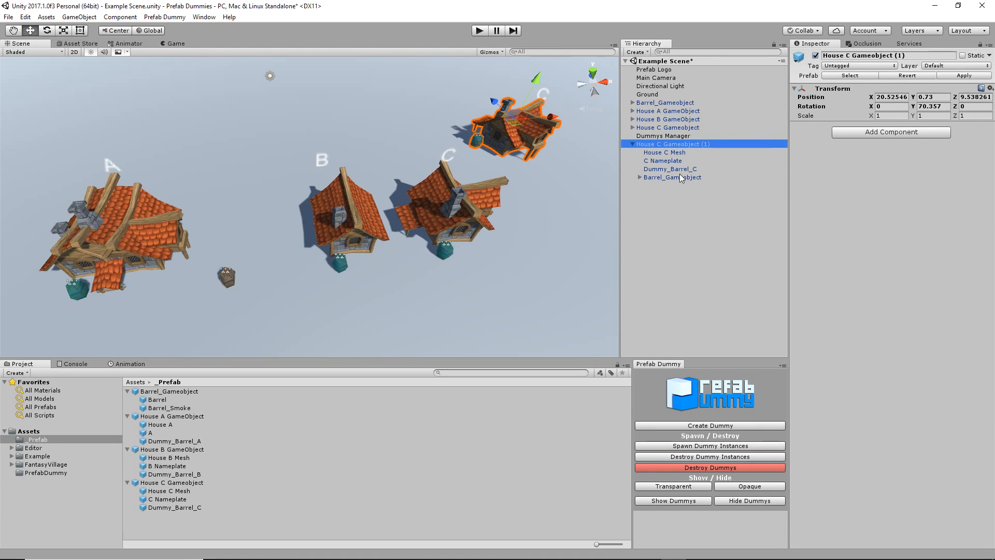
{"action": "left_click", "coordinate": [682, 178]}
{"action": "left_click", "coordinate": [684, 145]}
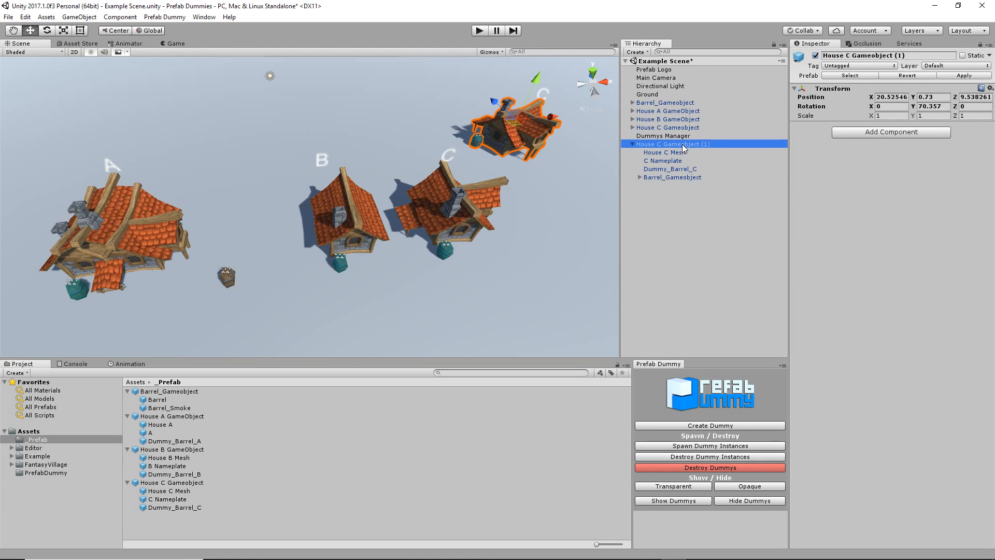
{"action": "left_click", "coordinate": [734, 457]}
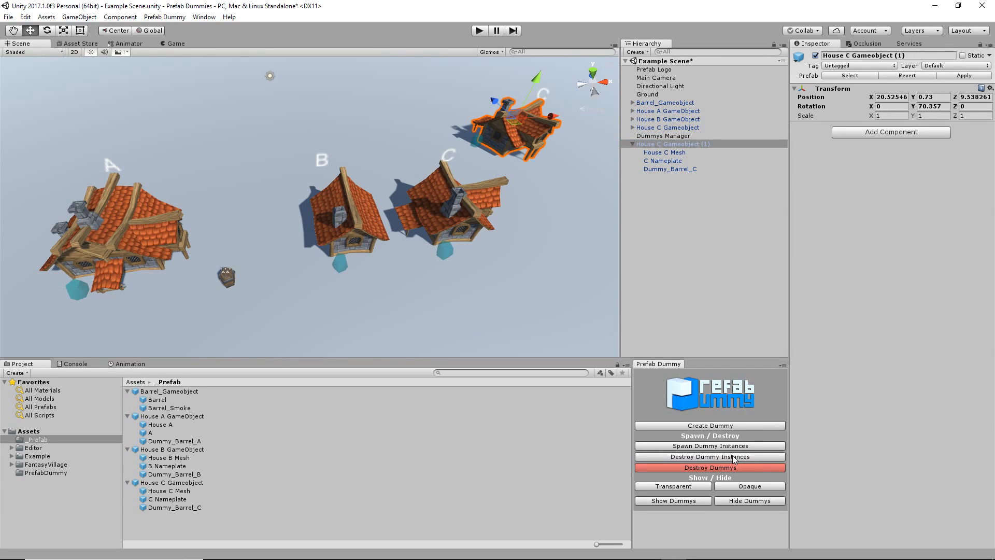
- Inspect the dummy in House C Gameobject (1) and the contents of the original House C Gameobject
{"action": "left_click", "coordinate": [677, 169]}
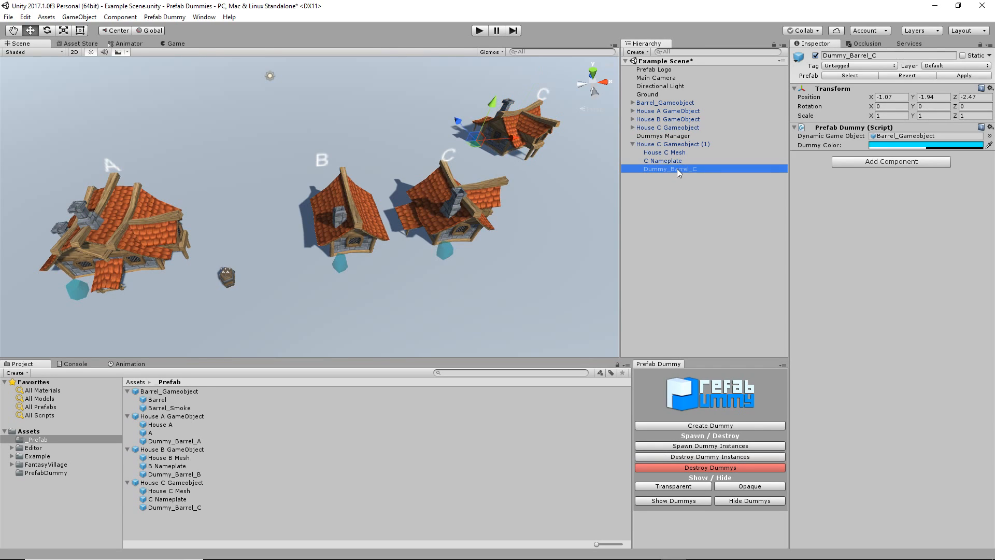
{"action": "left_click", "coordinate": [662, 128]}
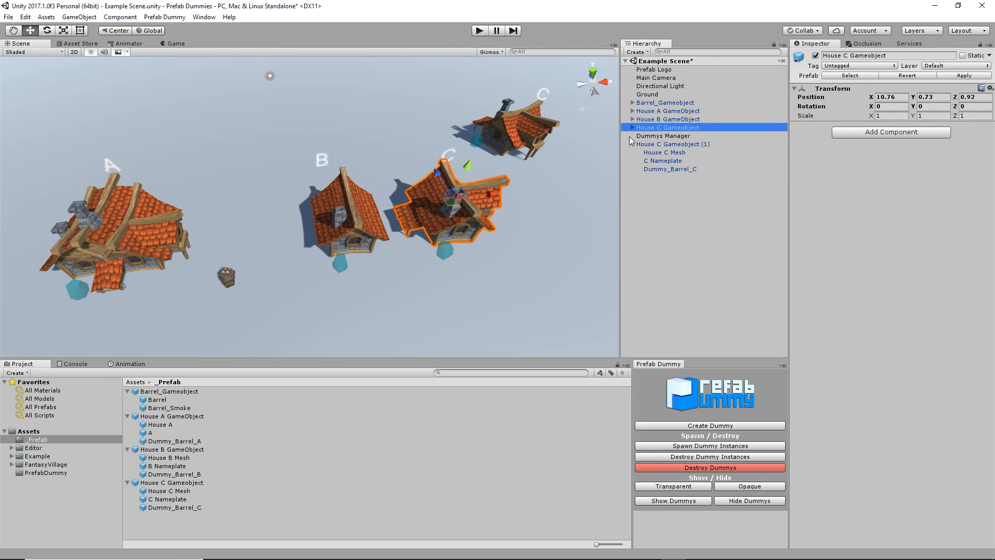
{"action": "left_click", "coordinate": [633, 127]}
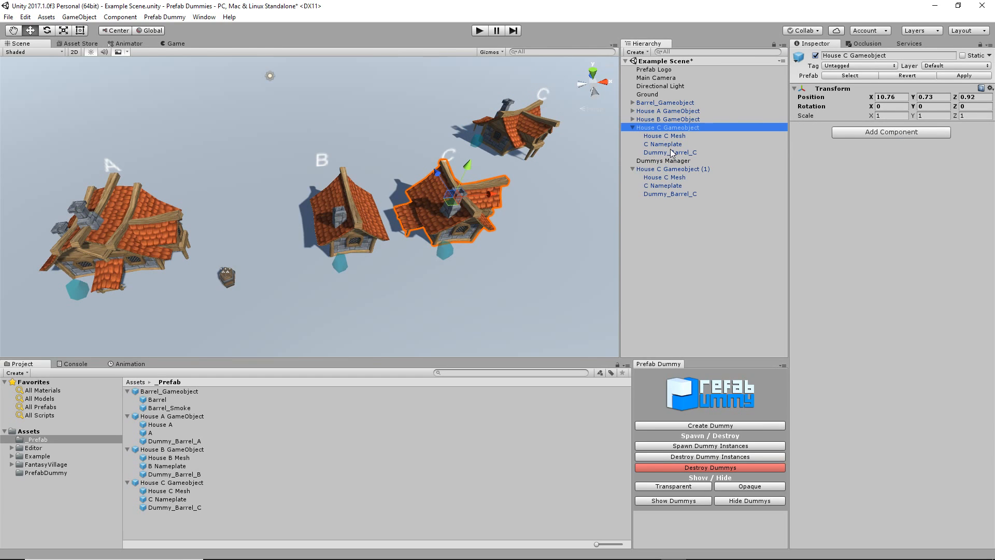
- Duplicate House B GameObject and move the copy to an empty spot at about X -3.18, Z 6.38
{"action": "left_click", "coordinate": [671, 120]}
{"action": "left_click", "coordinate": [632, 119]}
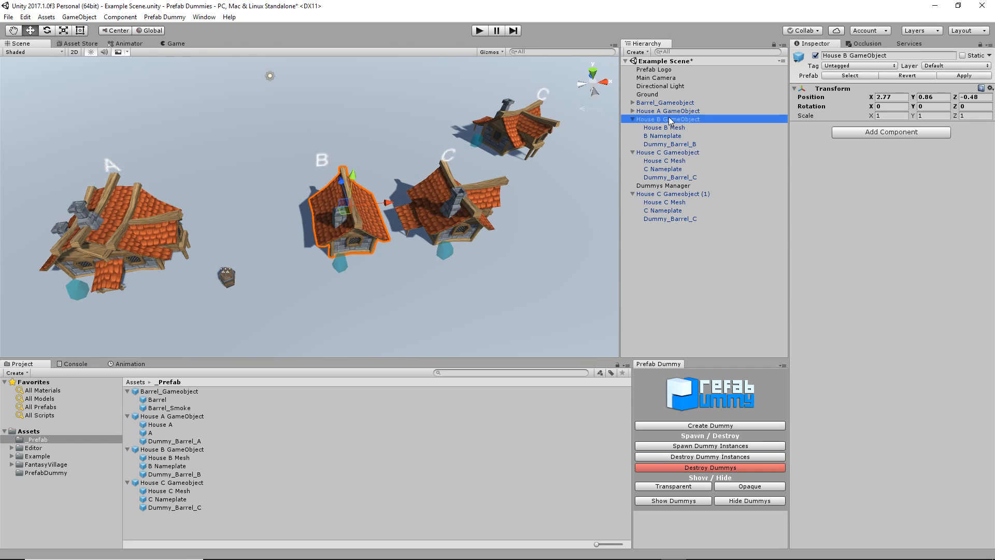
{"action": "key", "text": "ctrl+d"}
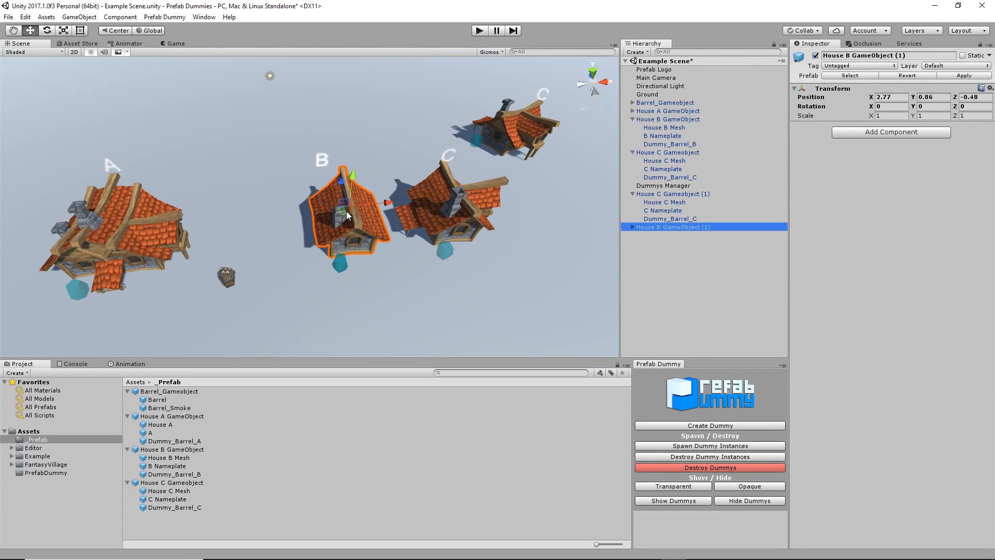
{"action": "left_click_drag", "start_coordinate": [347, 215], "coordinate": [255, 154]}
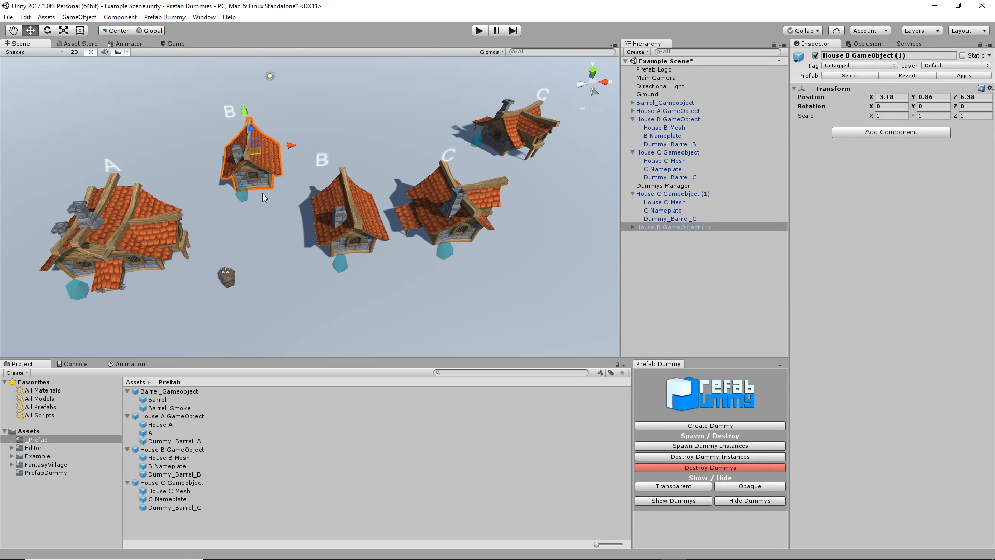
- Spawn the dummy instances and play the scene to check the smoking barrels at all houses, then stop playback
{"action": "left_click", "coordinate": [700, 447]}
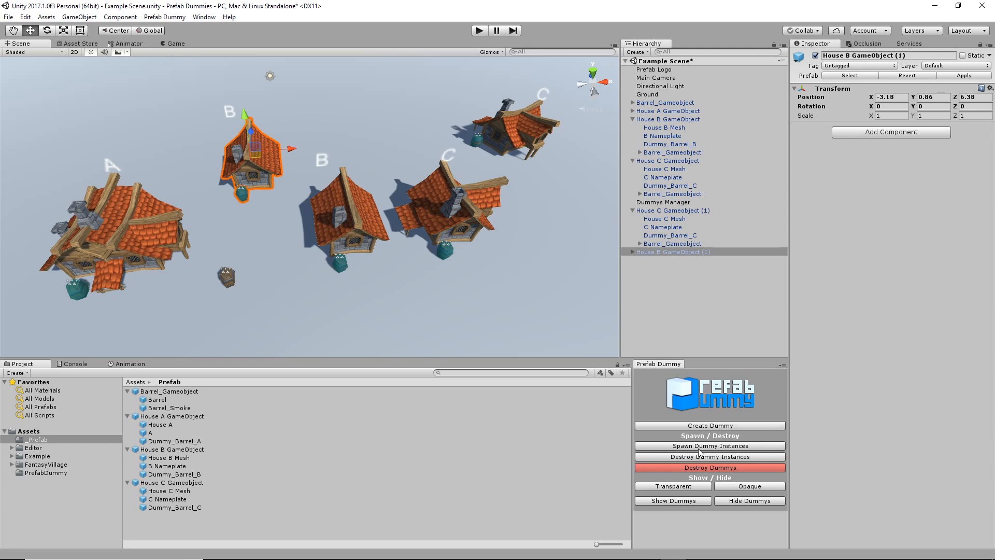
{"action": "left_click", "coordinate": [480, 31]}
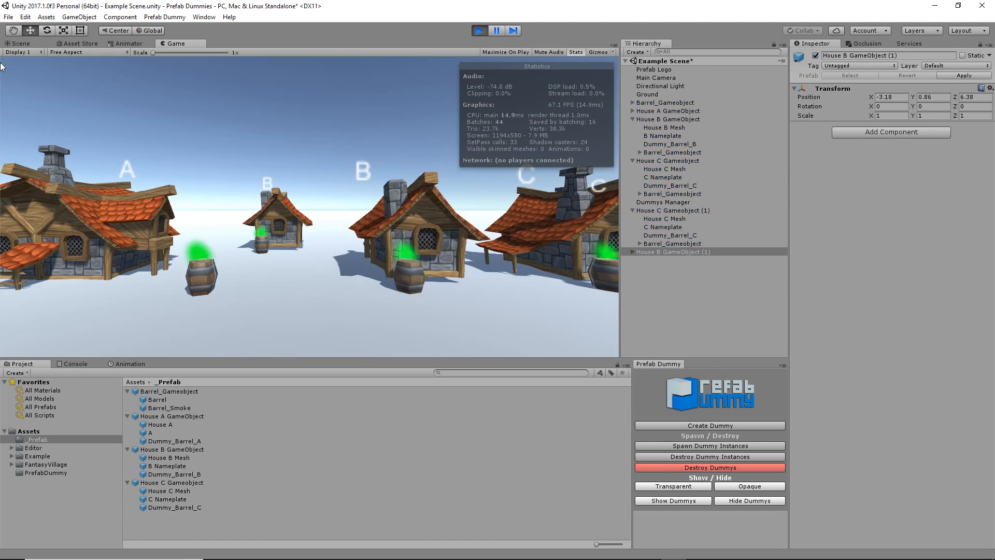
{"action": "left_click", "coordinate": [26, 43]}
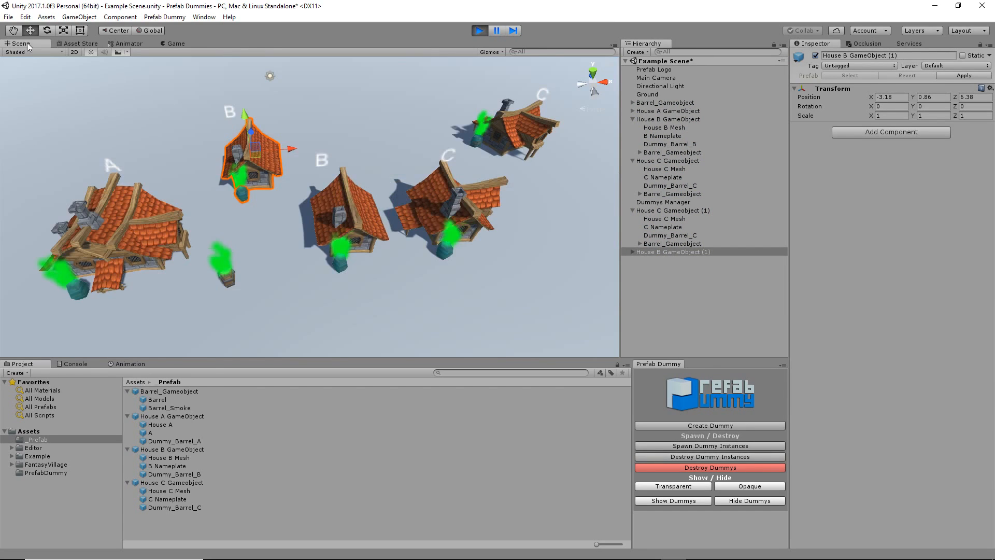
{"action": "key", "text": "ctrl+p"}
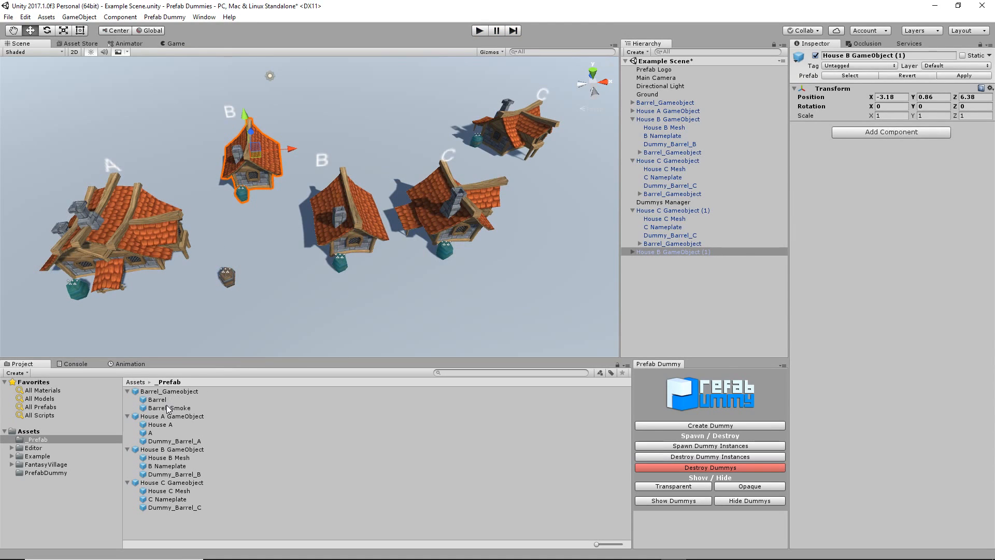
- Set the Start Color of Barrel_Smoke in the Barrel_Gameobject prefab to orange (FF6F00FF)
{"action": "left_click", "coordinate": [167, 408]}
{"action": "left_click", "coordinate": [885, 238]}
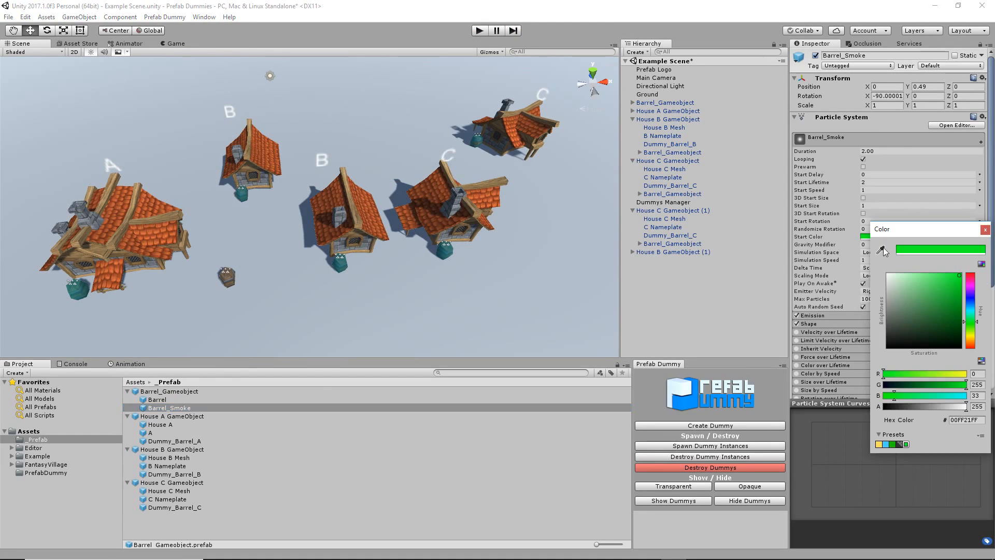
{"action": "left_click_drag", "start_coordinate": [976, 328], "coordinate": [976, 342]}
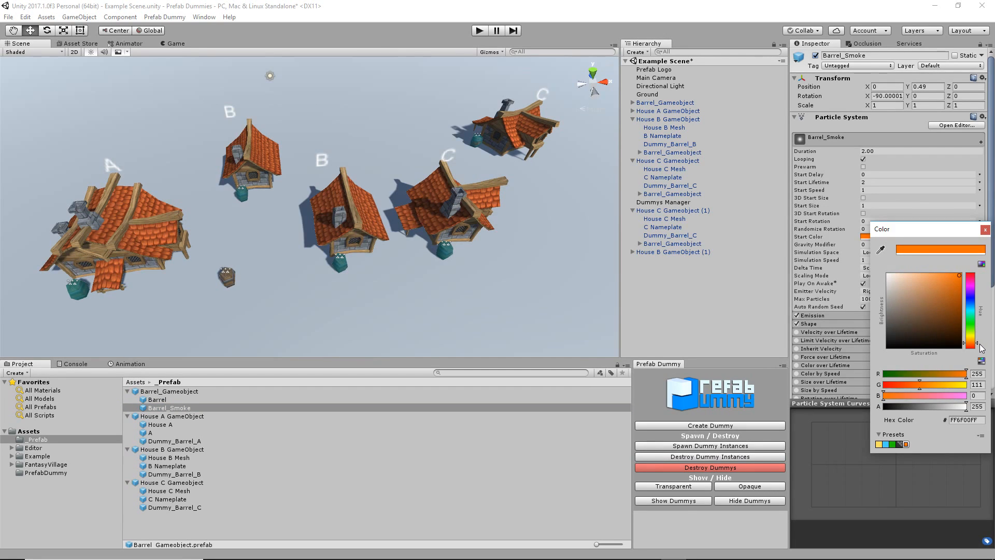
{"action": "left_click", "coordinate": [985, 230]}
- Play the scene, check the barrel smoke in the game and scene views, and stop playback
{"action": "left_click", "coordinate": [480, 30]}
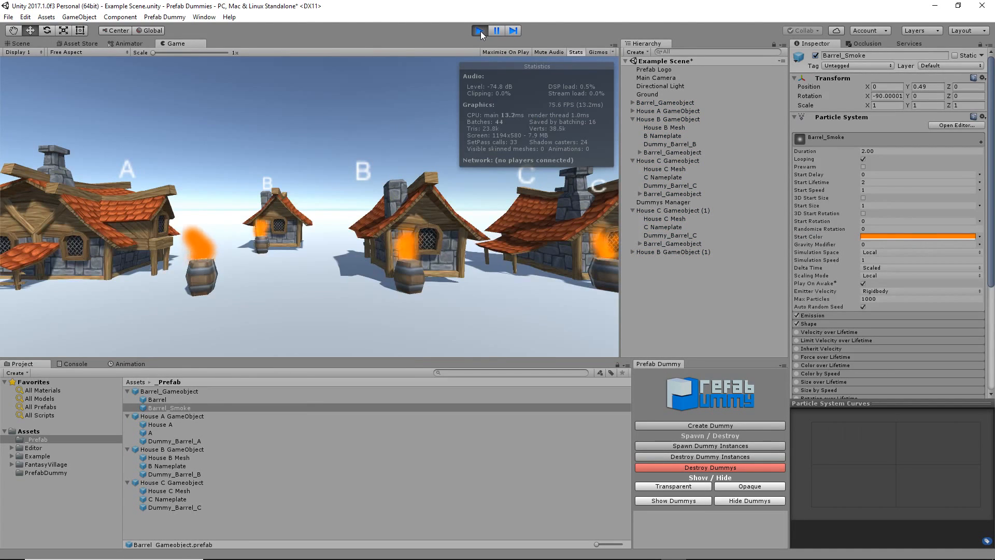
{"action": "left_click", "coordinate": [20, 43]}
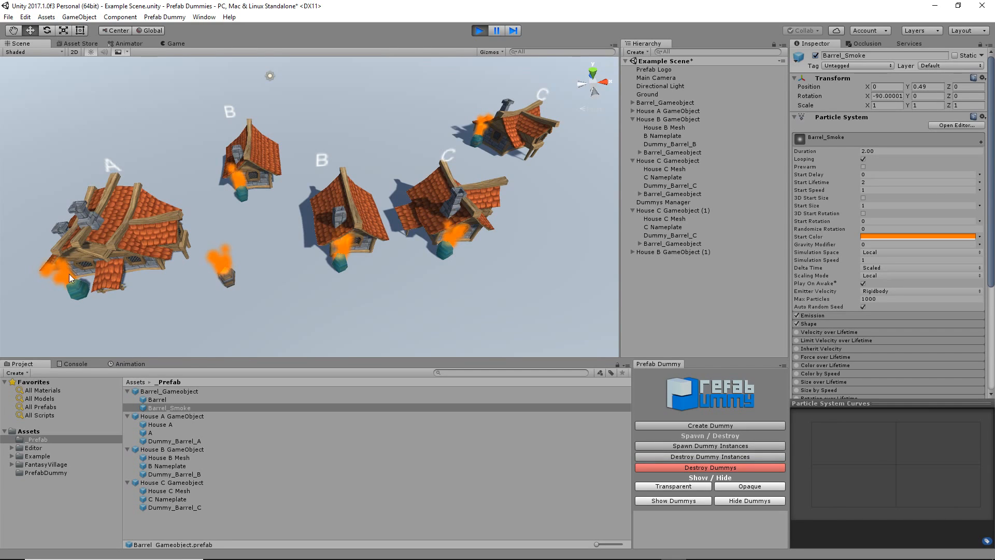
{"action": "left_click", "coordinate": [481, 32]}
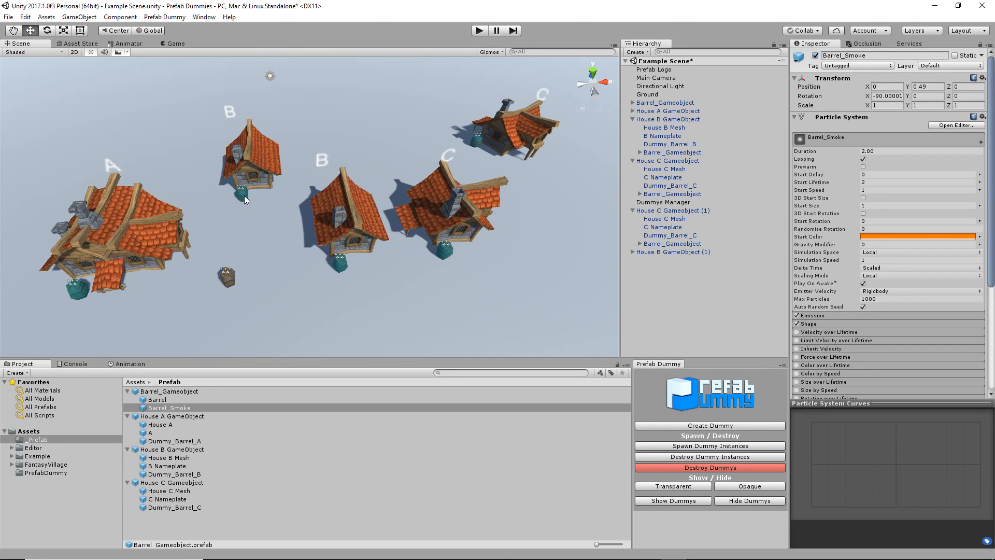
- Inspect the Barrel mesh in the prefab and move the standalone Barrel_Gameobject to about X -2.7, Z -2.18
{"action": "left_click", "coordinate": [167, 401]}
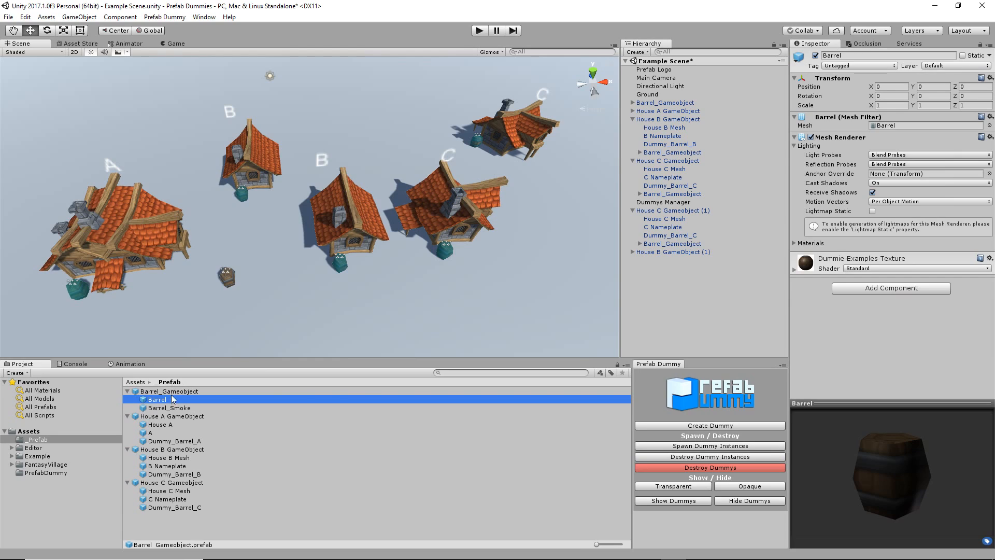
{"action": "left_click_drag", "start_coordinate": [229, 280], "coordinate": [230, 282]}
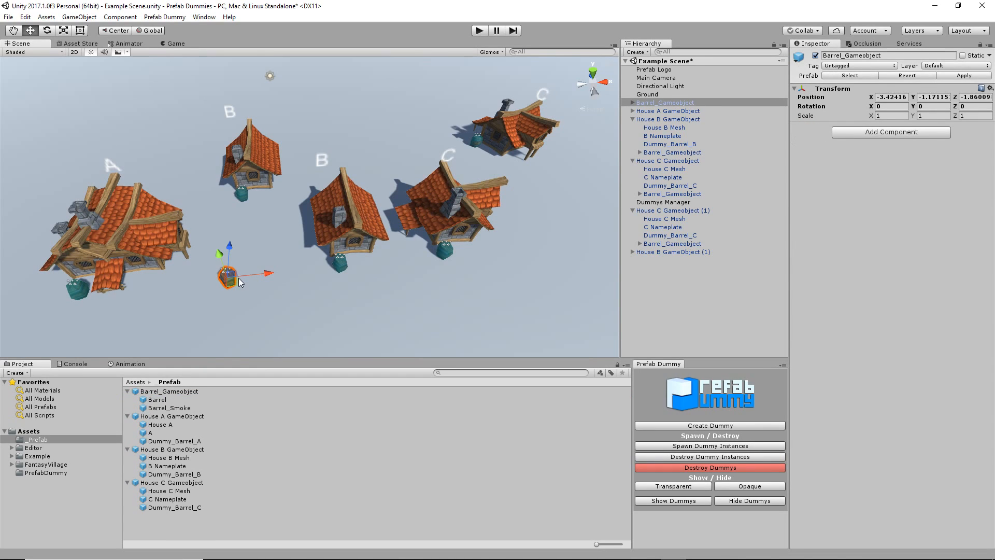
{"action": "left_click_drag", "start_coordinate": [237, 283], "coordinate": [246, 294]}
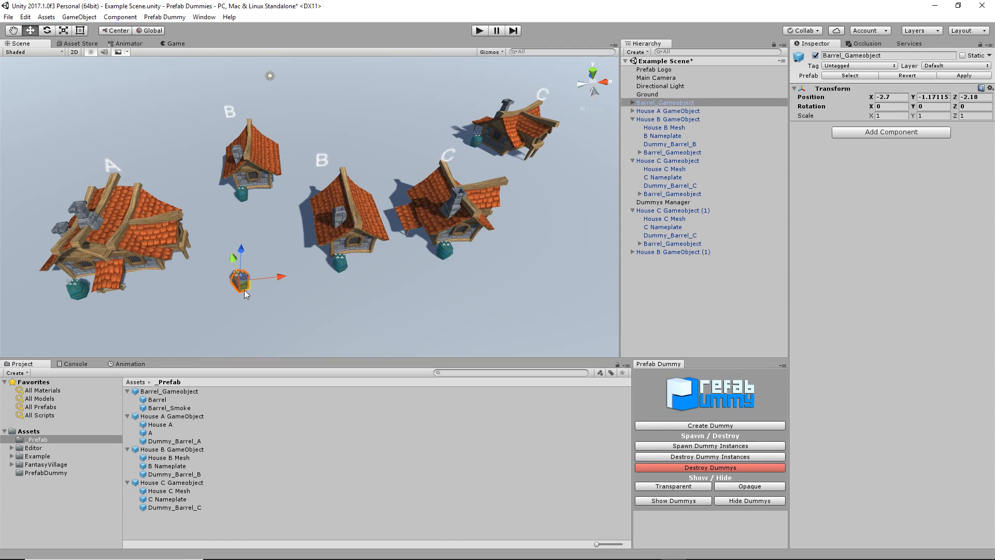
- Check the parts of the standalone Barrel_Gameobject and replace the mesh of its Barrel child with Crate
{"action": "left_click", "coordinate": [633, 102]}
{"action": "left_click", "coordinate": [663, 111]}
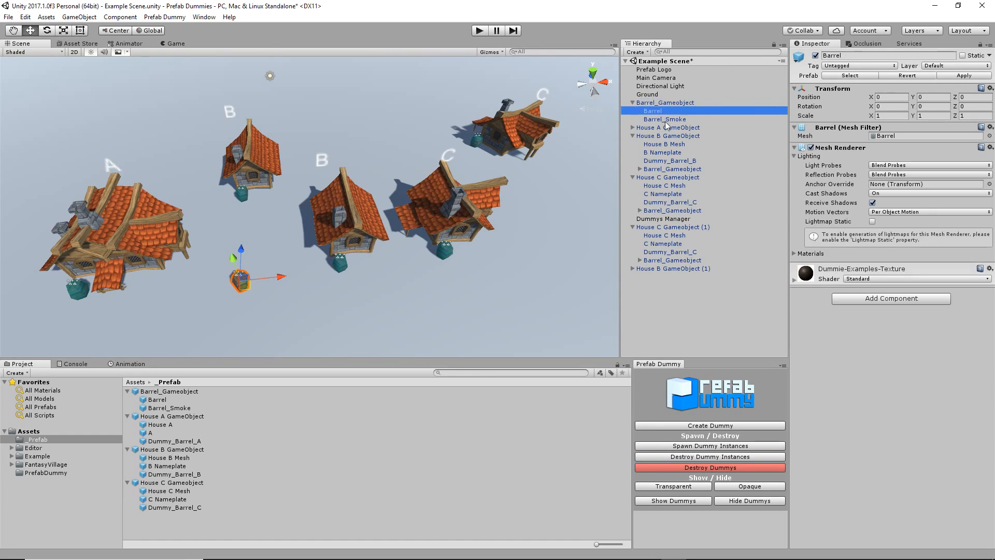
{"action": "left_click", "coordinate": [669, 119]}
{"action": "left_click", "coordinate": [668, 111]}
{"action": "left_click", "coordinate": [668, 103]}
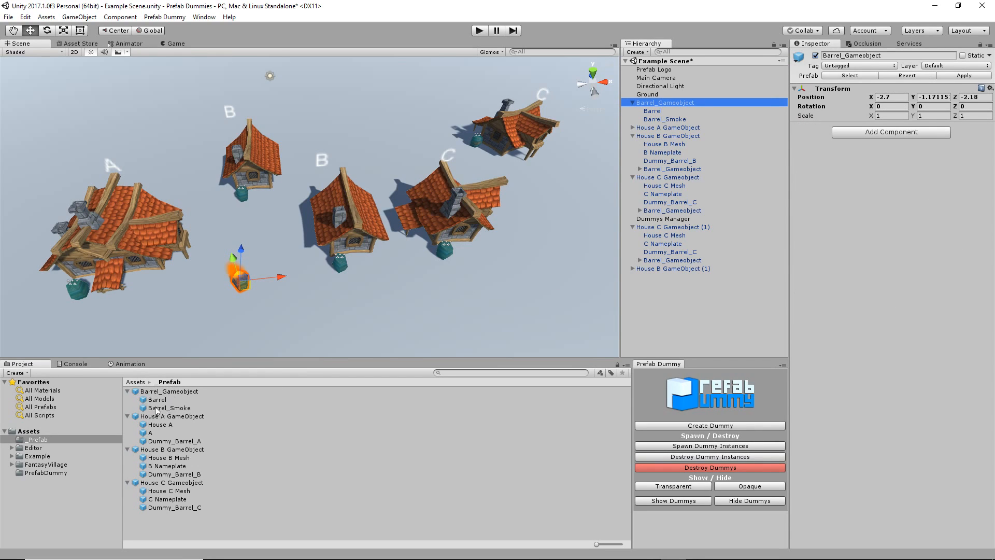
{"action": "left_click", "coordinate": [655, 111]}
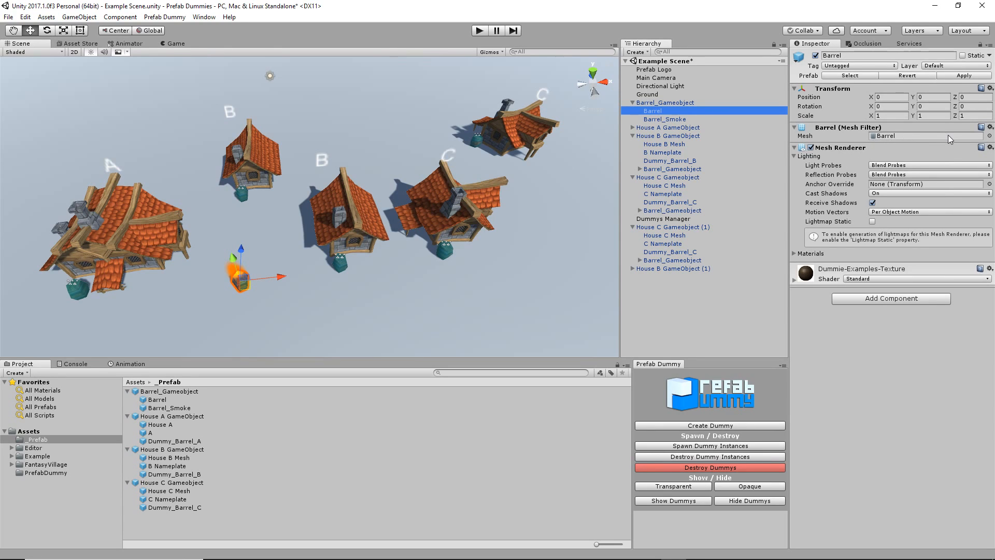
{"action": "left_click", "coordinate": [990, 136]}
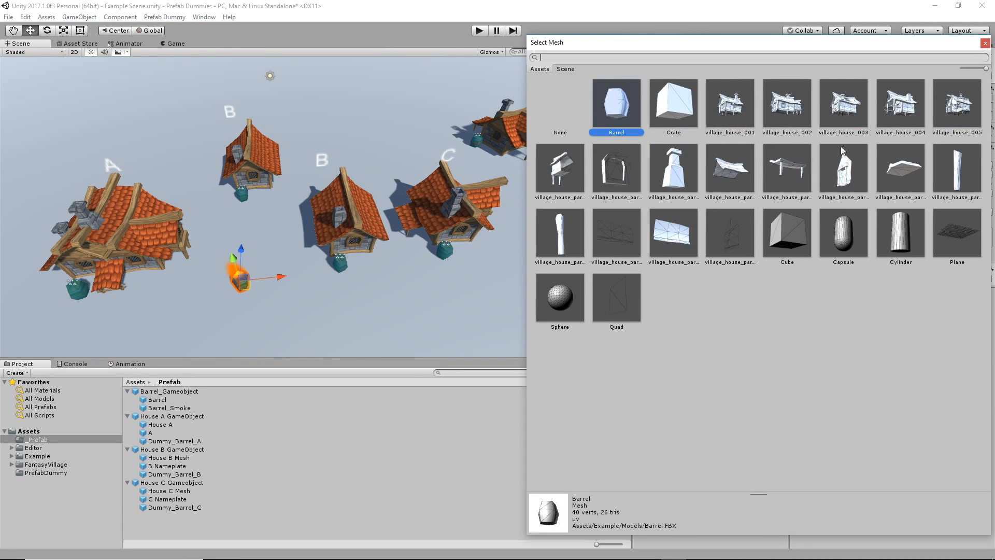
{"action": "left_click", "coordinate": [670, 107]}
{"action": "double_click", "coordinate": [670, 107]}
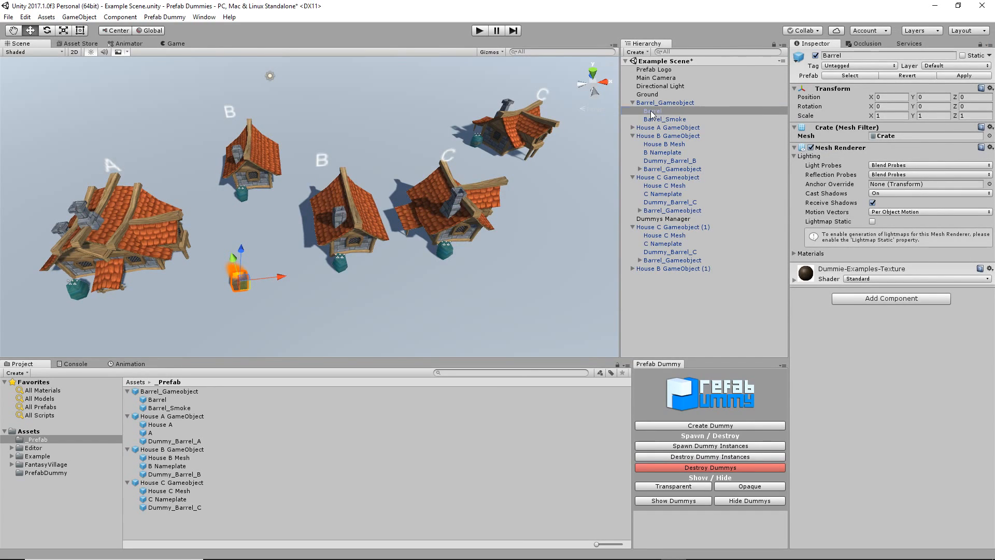
- Rename the Barrel child to Crate and its standalone parent object to Crate_Gameobject
{"action": "left_click", "coordinate": [652, 112]}
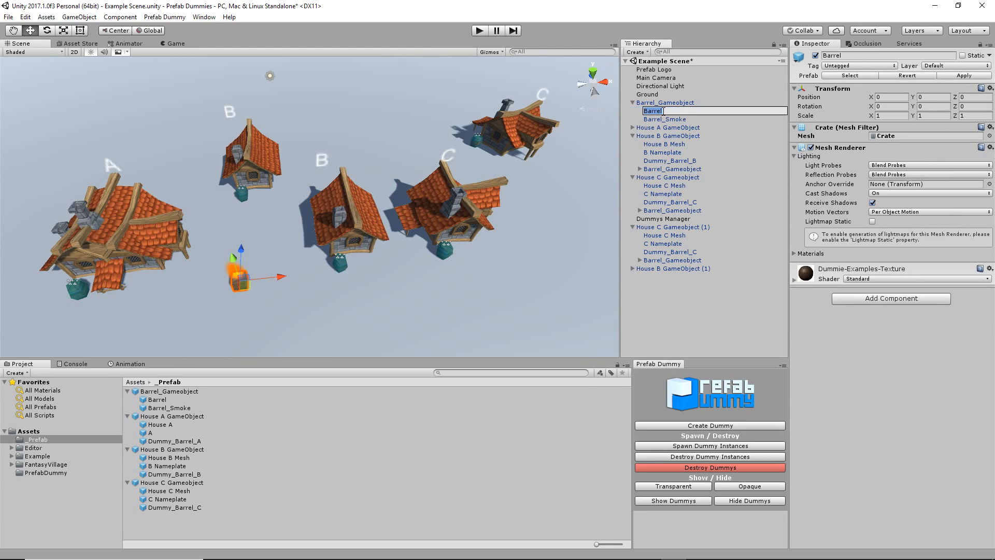
{"action": "type", "text": "Crate"}
{"action": "key", "text": "Return"}
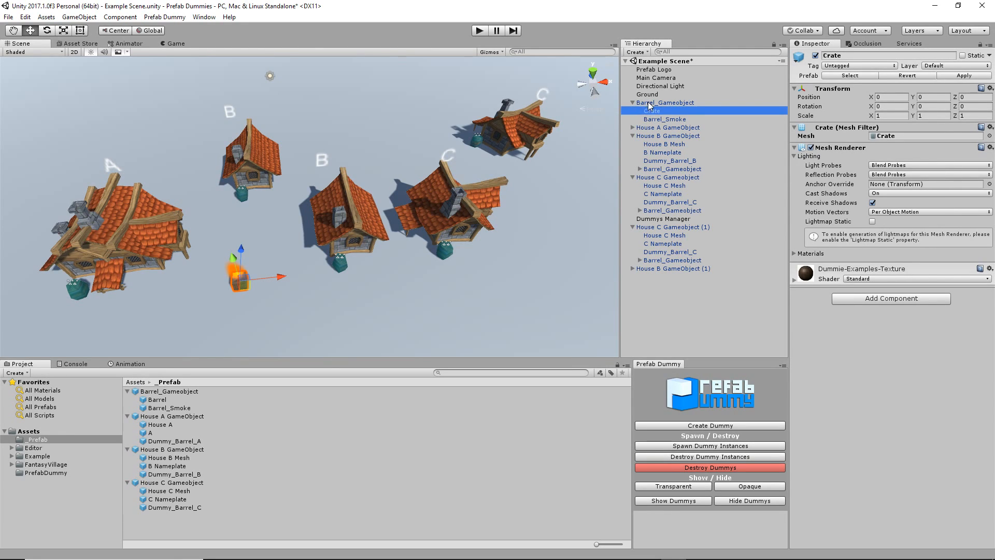
{"action": "left_click", "coordinate": [650, 103]}
{"action": "left_click", "coordinate": [649, 103]}
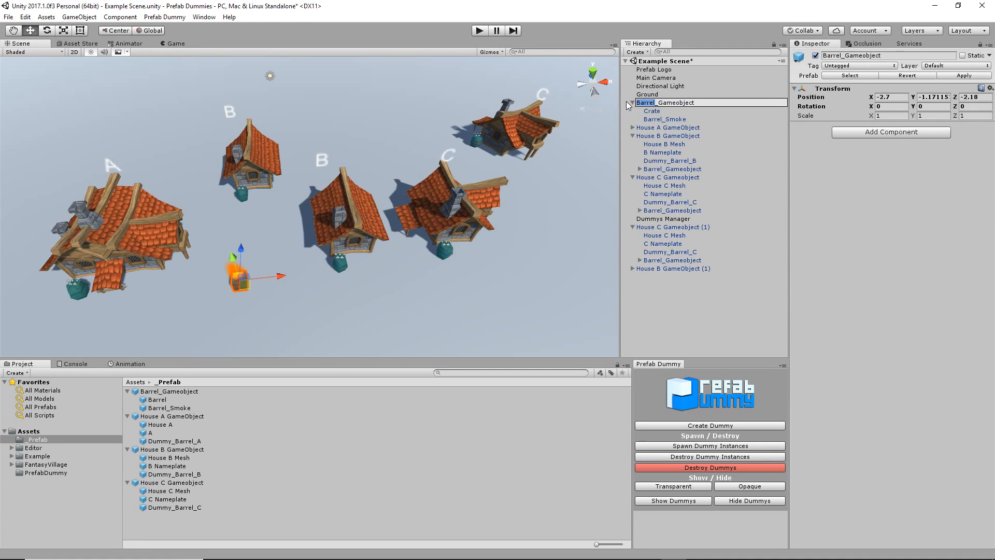
{"action": "type", "text": "Crate"}
{"action": "key", "text": "Return"}
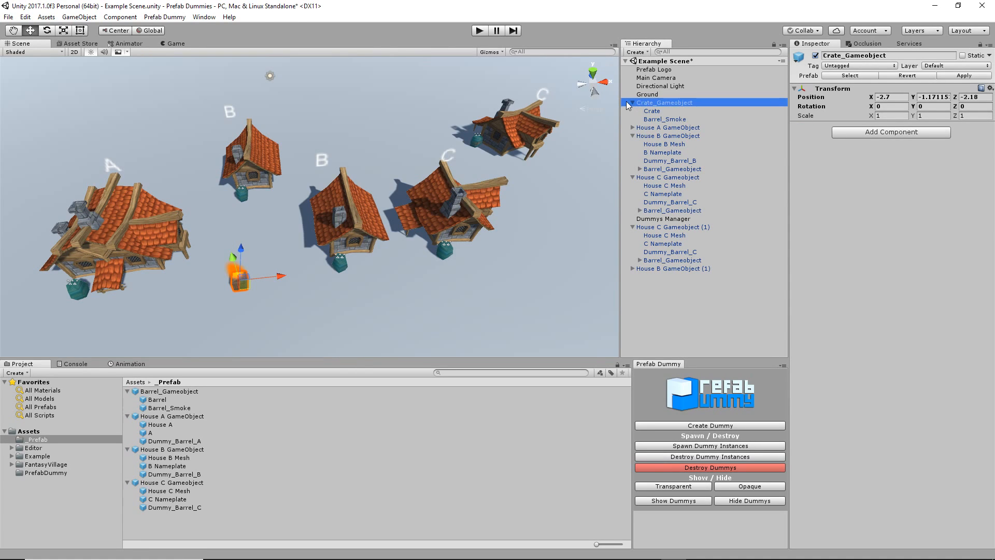
- Rename the Barrel_Smoke child to Crate_Smoke and apply the changes of Crate_Gameobject to its prefab
{"action": "left_click", "coordinate": [667, 119]}
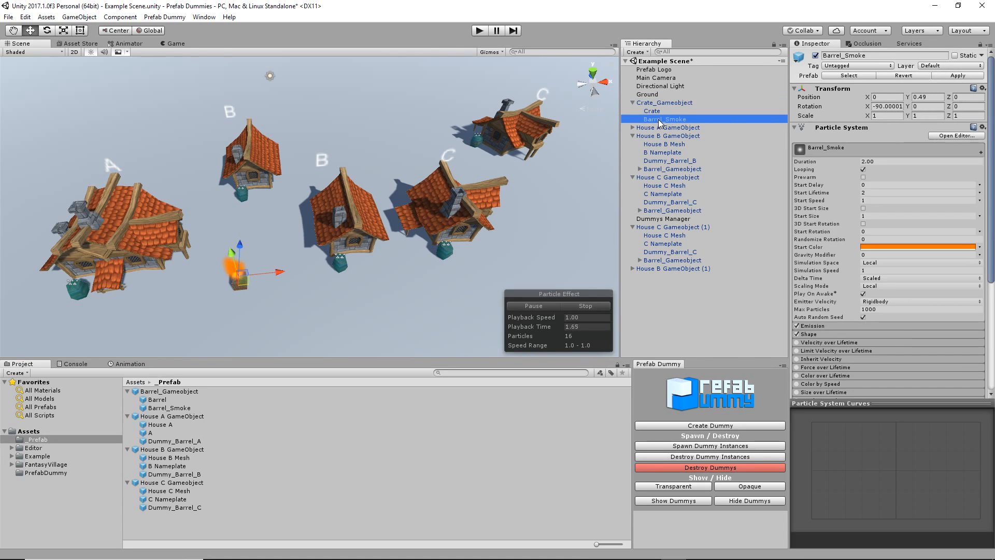
{"action": "left_click", "coordinate": [663, 119]}
{"action": "left_click_drag", "start_coordinate": [662, 120], "coordinate": [617, 121]}
{"action": "type", "text": "Crate"}
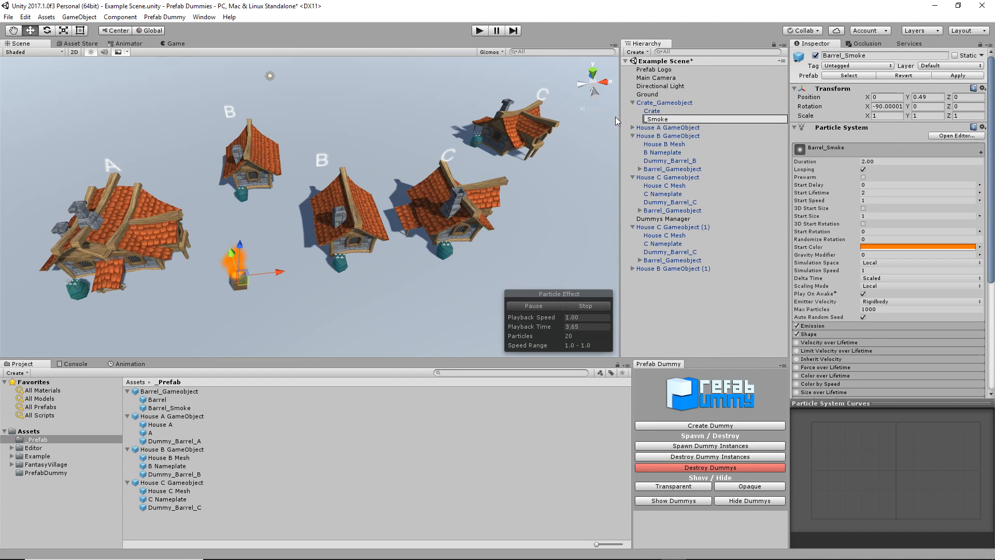
{"action": "key", "text": "Return"}
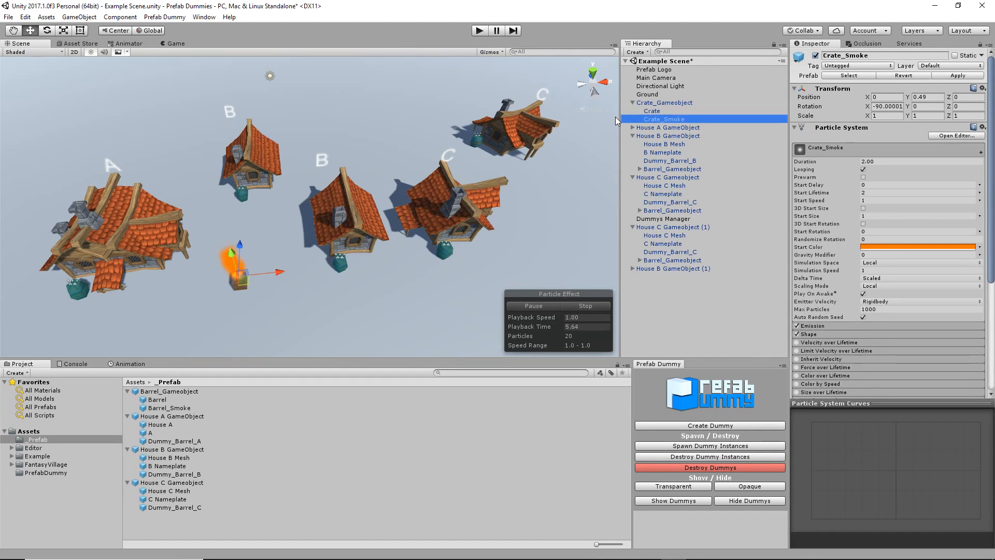
{"action": "left_click", "coordinate": [668, 103]}
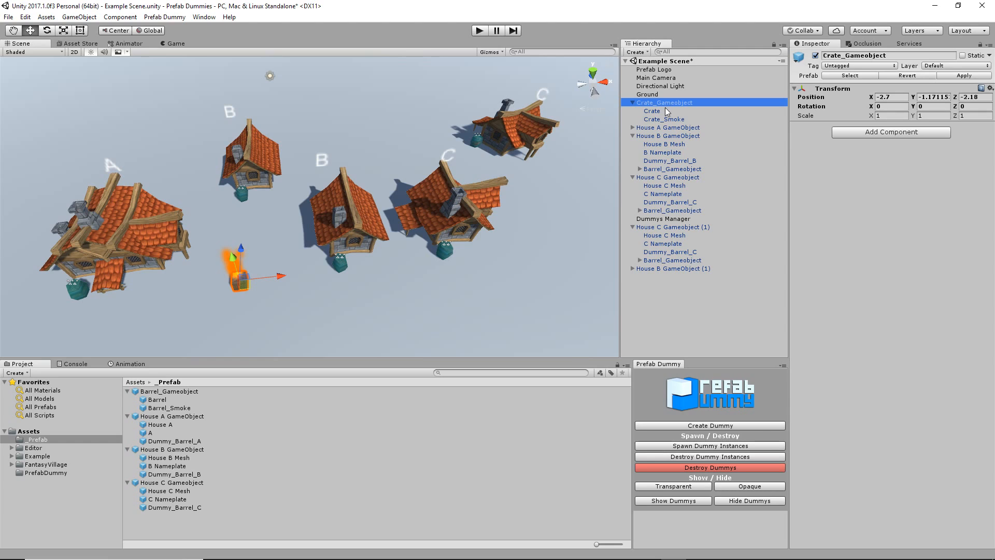
{"action": "left_click", "coordinate": [978, 76]}
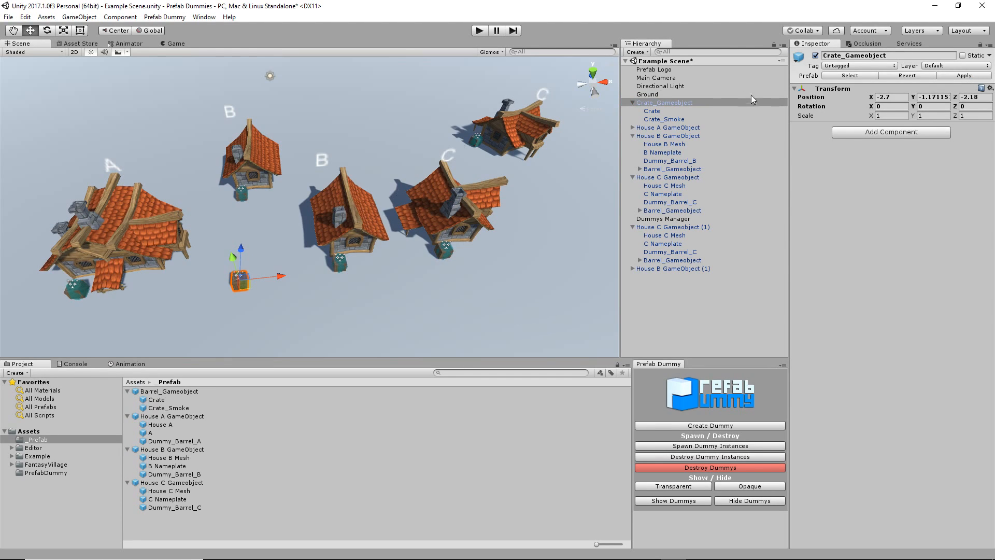
- Inspect the Barrel_Gameobject prefab asset's name and rotate its preview
{"action": "left_click", "coordinate": [157, 393]}
{"action": "left_click_drag", "start_coordinate": [157, 394], "coordinate": [183, 394]}
{"action": "left_click", "coordinate": [183, 393]}
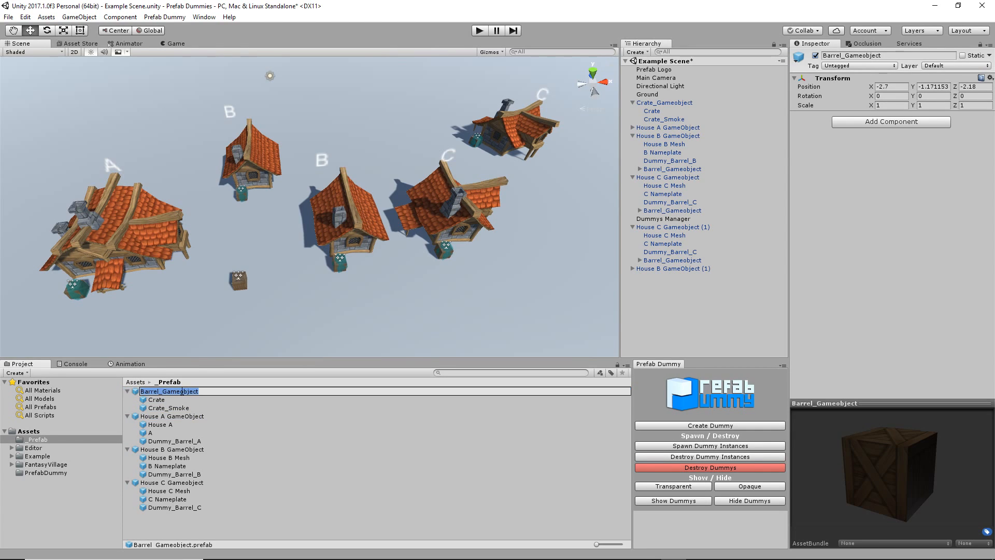
{"action": "left_click_drag", "start_coordinate": [908, 444], "coordinate": [850, 469]}
- Add a new instance of the Barrel_Gameobject prefab to the scene hierarchy and select the existing Crate_Gameobject
{"action": "left_click", "coordinate": [155, 393]}
{"action": "left_click_drag", "start_coordinate": [155, 394], "coordinate": [680, 325]}
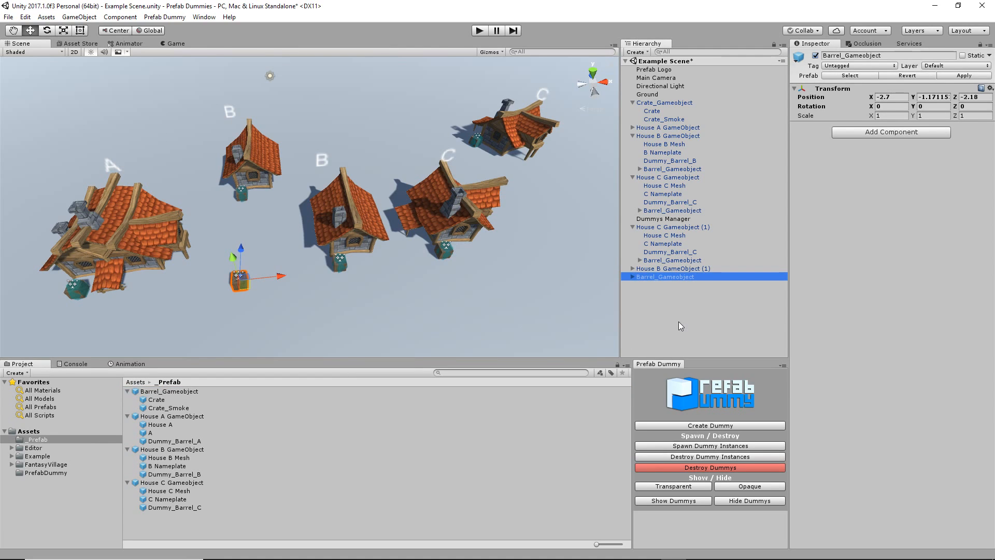
{"action": "left_click", "coordinate": [681, 103]}
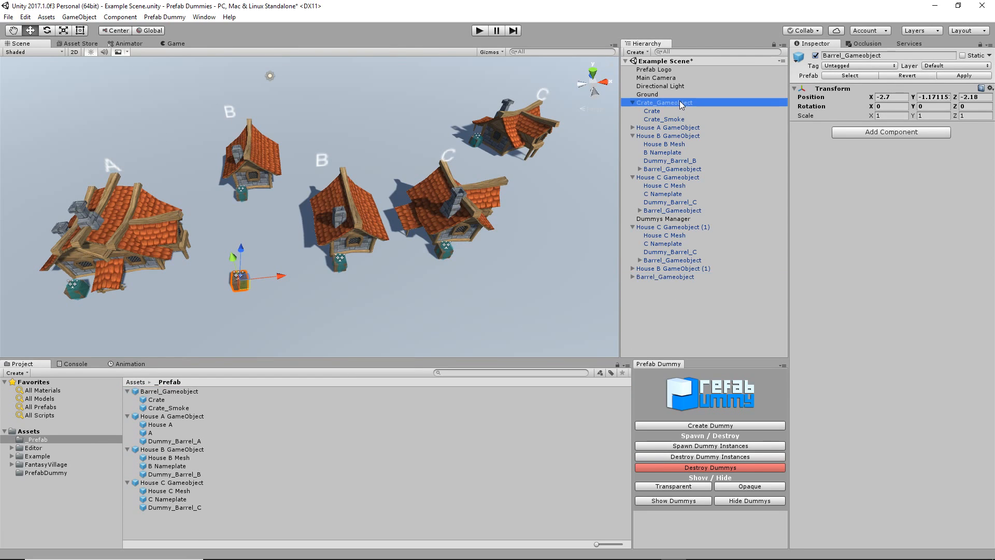
- Destroy and respawn all dummy instances, and move the rear House B copy to about X -2.89, Z 8.41
{"action": "left_click", "coordinate": [682, 278]}
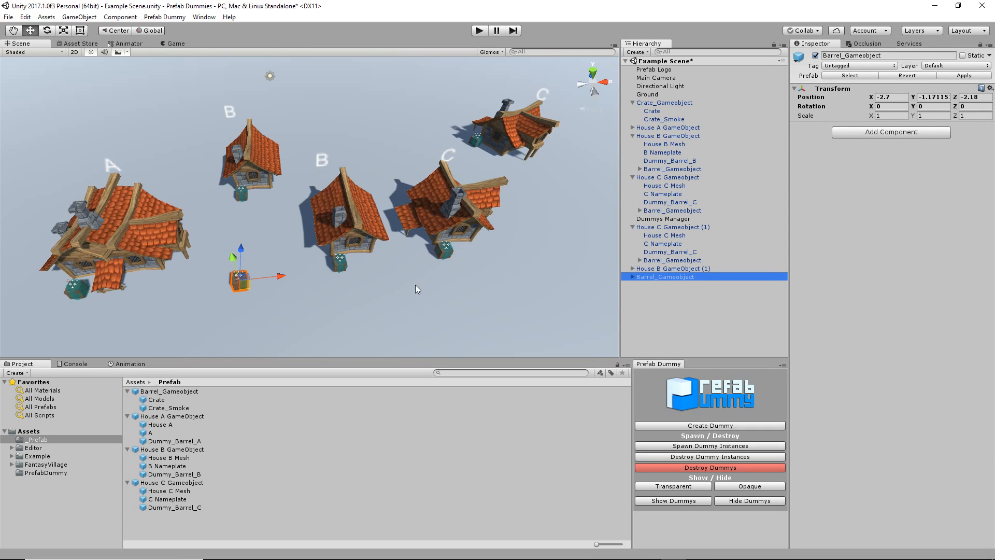
{"action": "left_click", "coordinate": [706, 458]}
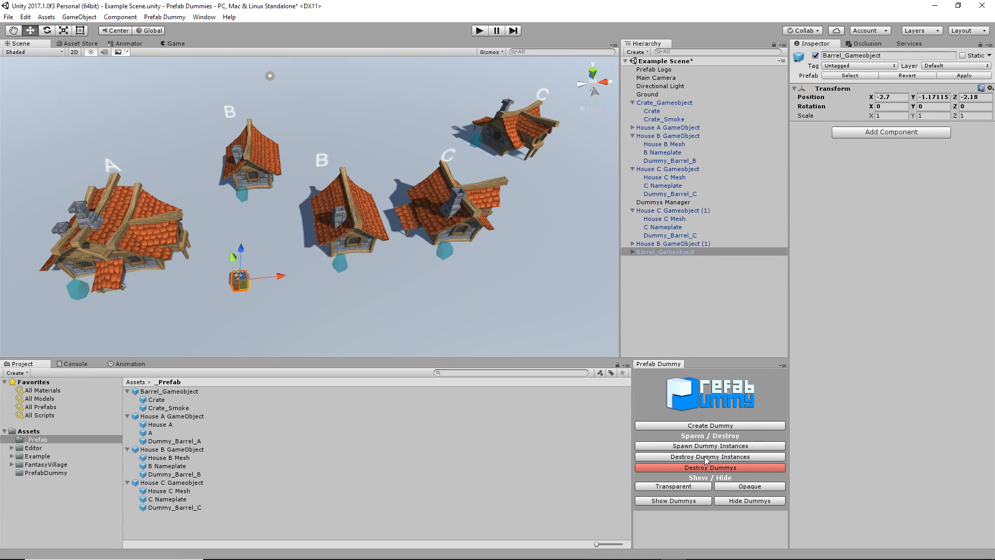
{"action": "left_click", "coordinate": [708, 446]}
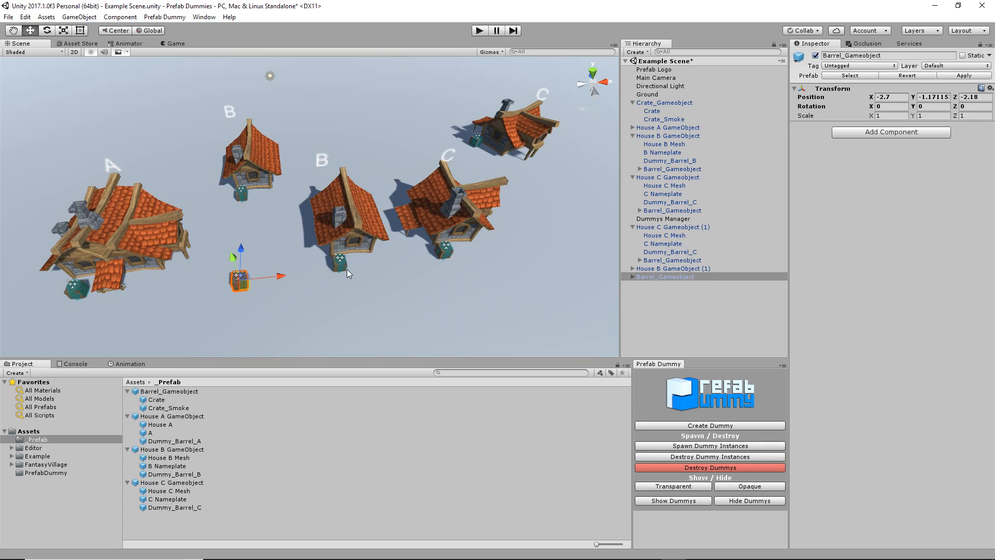
{"action": "scroll", "coordinate": [347, 270], "scroll_direction": "up", "scroll_amount": 8}
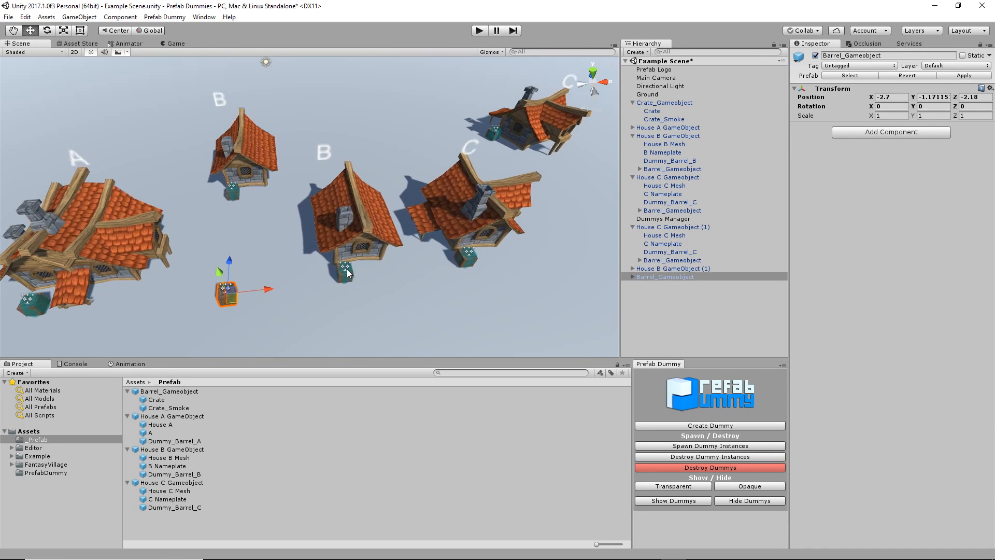
{"action": "scroll", "coordinate": [347, 270], "scroll_direction": "down", "scroll_amount": 5}
{"action": "scroll", "coordinate": [347, 269], "scroll_direction": "down", "scroll_amount": 2}
{"action": "left_click", "coordinate": [260, 170]}
{"action": "mouse_move", "coordinate": [251, 154]}
{"action": "left_mouse_down"}
{"action": "mouse_move", "coordinate": [212, 122]}
{"action": "mouse_move", "coordinate": [263, 140]}
{"action": "left_mouse_up"}
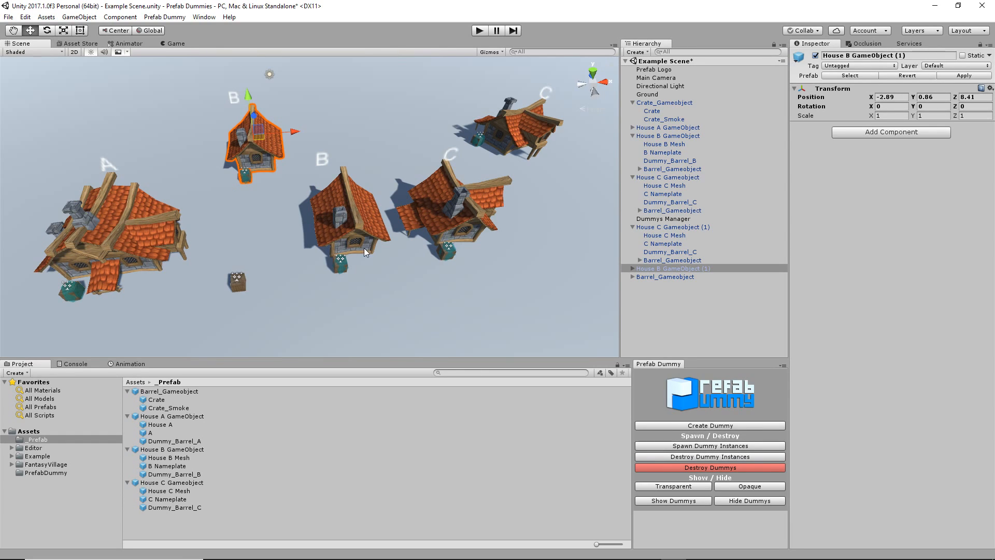
- Run the scene, examine the crates and their smoke effects in the Game and Scene views, and stop it
{"action": "left_click", "coordinate": [479, 30]}
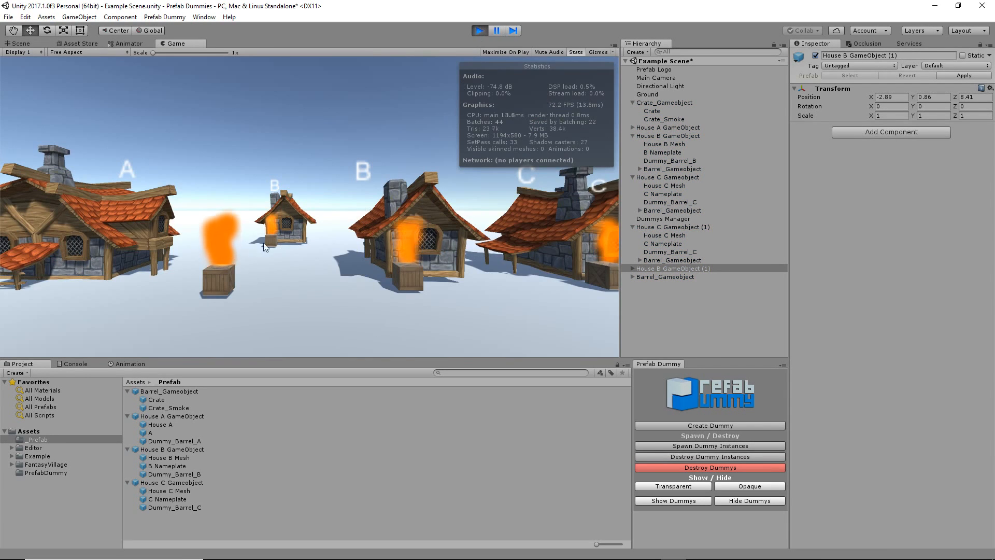
{"action": "left_click", "coordinate": [23, 43]}
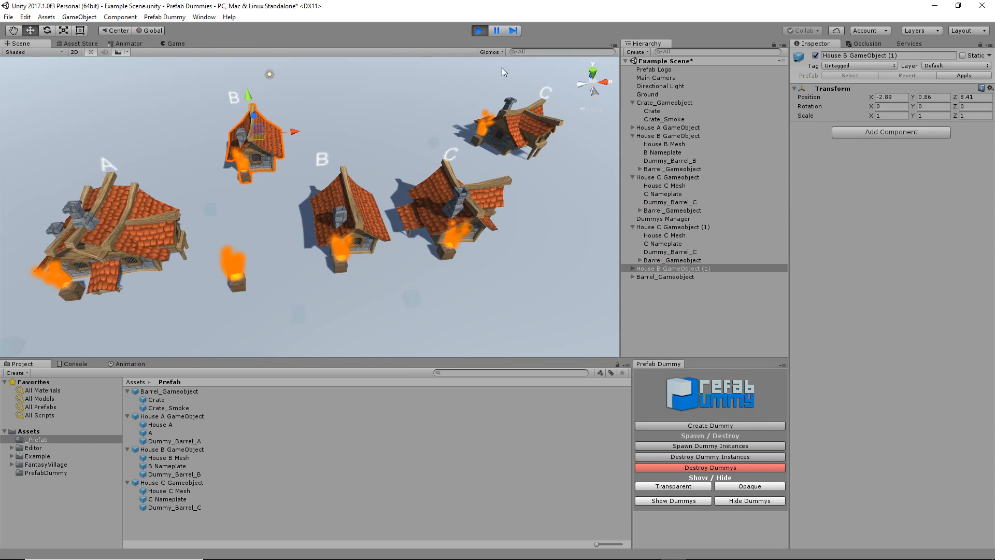
{"action": "left_click", "coordinate": [480, 30]}
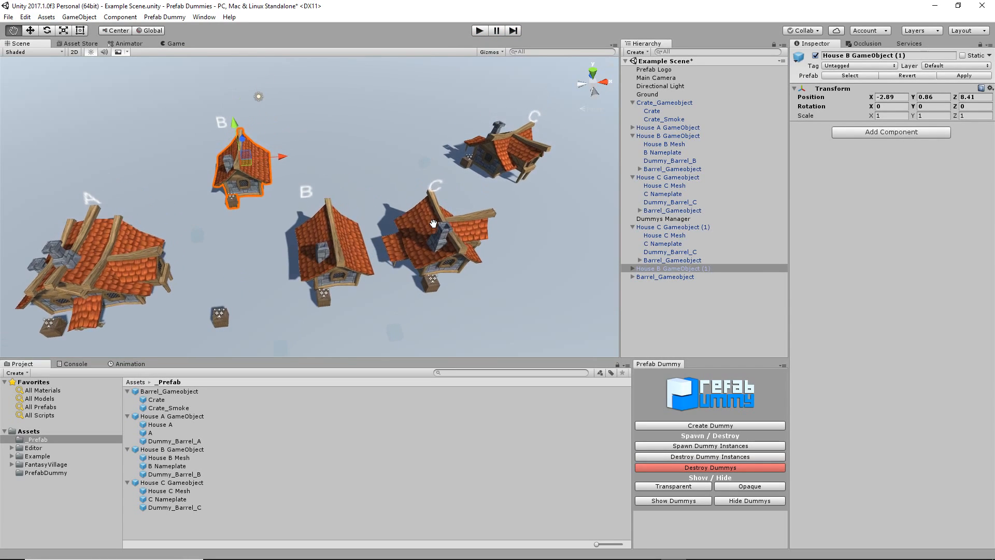
{"action": "key", "text": "w"}
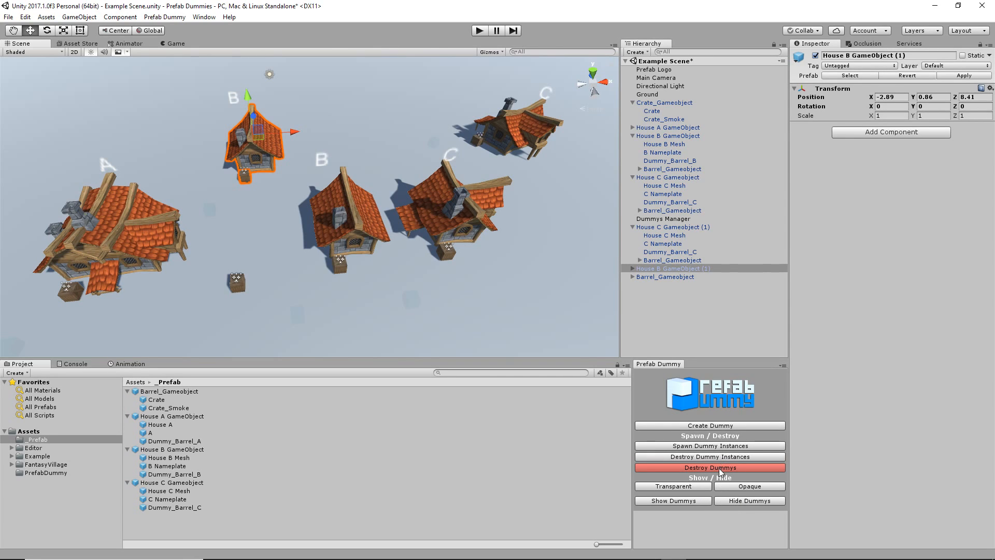
- Remove the spawned dummy instances from the houses and spawn them again
{"action": "middle_click_drag", "start_coordinate": [362, 329], "coordinate": [335, 251]}
{"action": "left_click", "coordinate": [264, 241]}
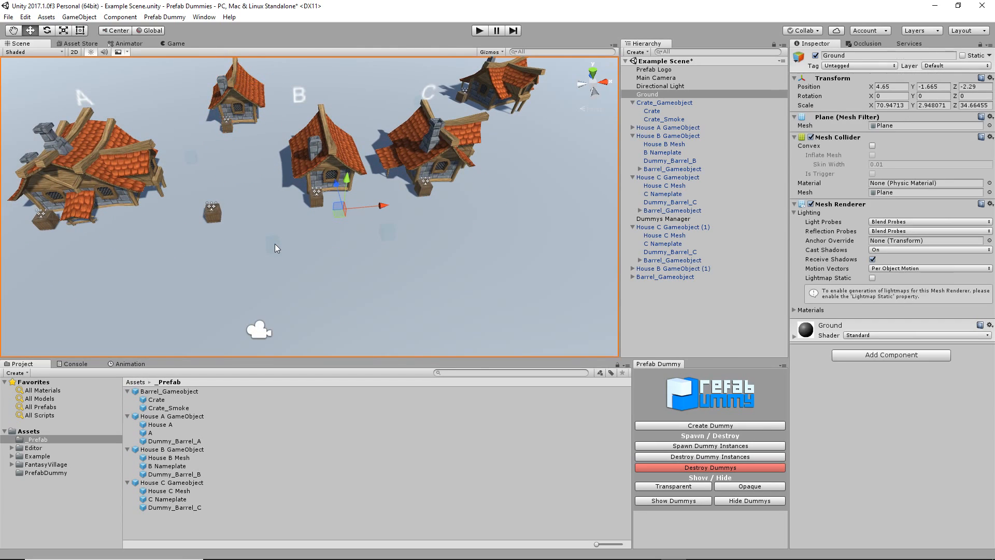
{"action": "left_click", "coordinate": [709, 456]}
{"action": "left_click", "coordinate": [710, 446]}
{"action": "middle_click_drag", "start_coordinate": [209, 230], "coordinate": [213, 263]}
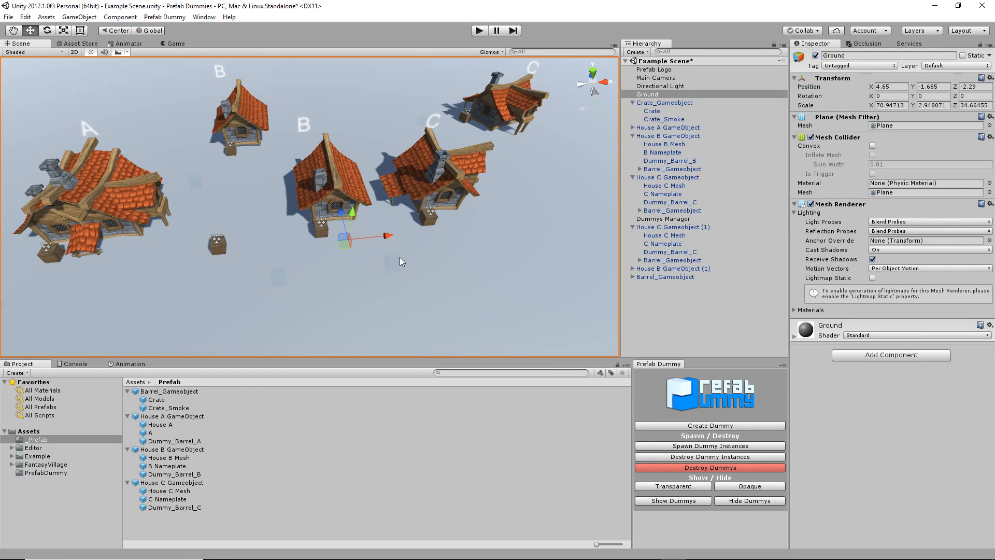
- Examine the position values of the Barrel_Gameobject prefab asset
{"action": "left_click", "coordinate": [193, 396]}
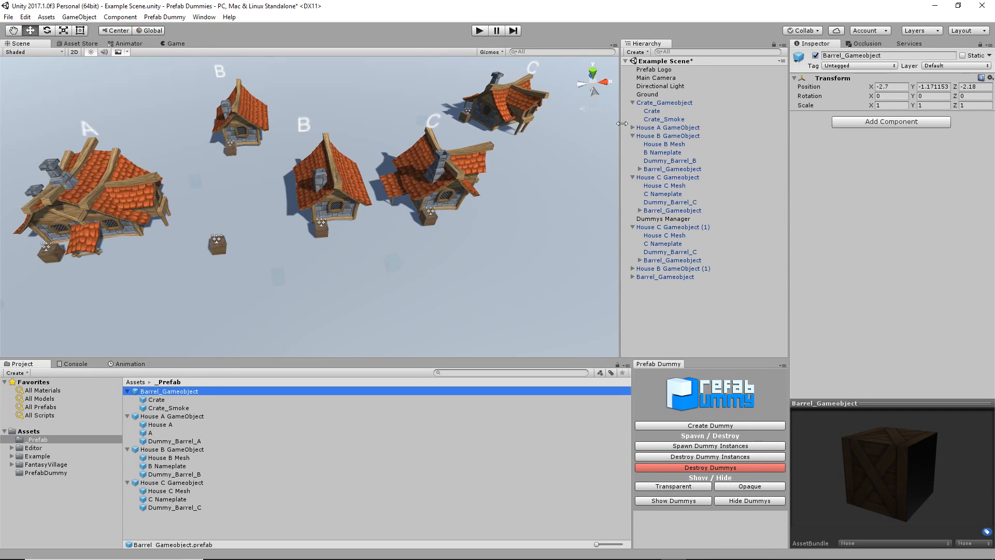
{"action": "left_click", "coordinate": [905, 87]}
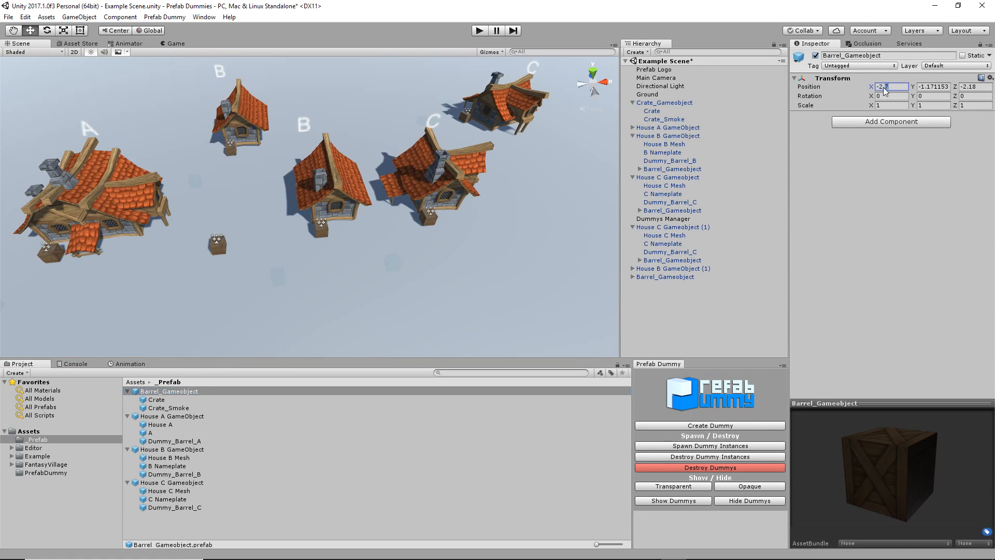
{"action": "key", "text": "Tab"}
{"action": "key", "text": "Tab"}
{"action": "left_click", "coordinate": [881, 87]}
- Set the standalone Barrel_Gameobject instance's position to 0, 0, 0 and save it into the Barrel_Gameobject prefab
{"action": "left_click", "coordinate": [216, 249]}
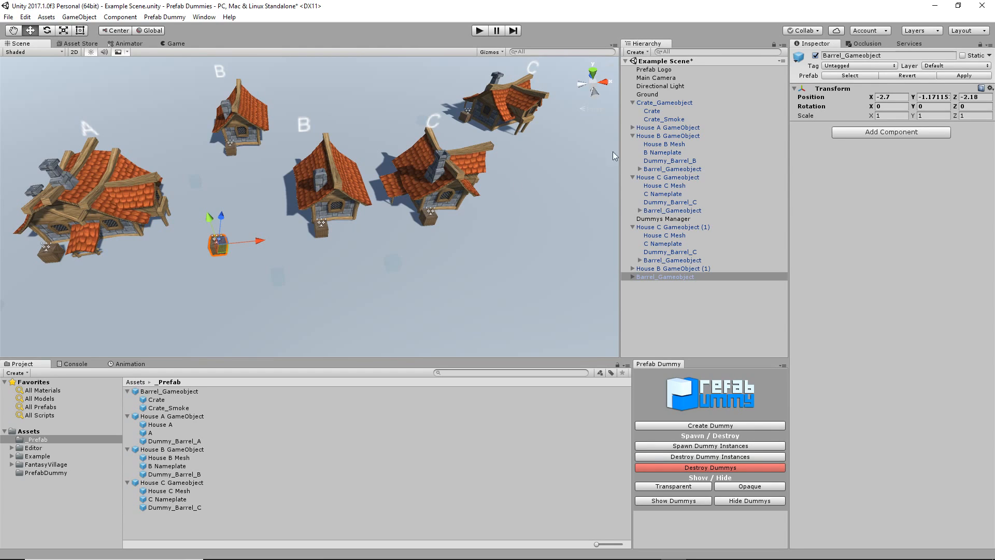
{"action": "left_click", "coordinate": [900, 99]}
{"action": "type", "text": "0"}
{"action": "left_click", "coordinate": [940, 98]}
{"action": "type", "text": "0"}
{"action": "left_click_drag", "start_coordinate": [979, 97], "coordinate": [975, 98]}
{"action": "type", "text": "00"}
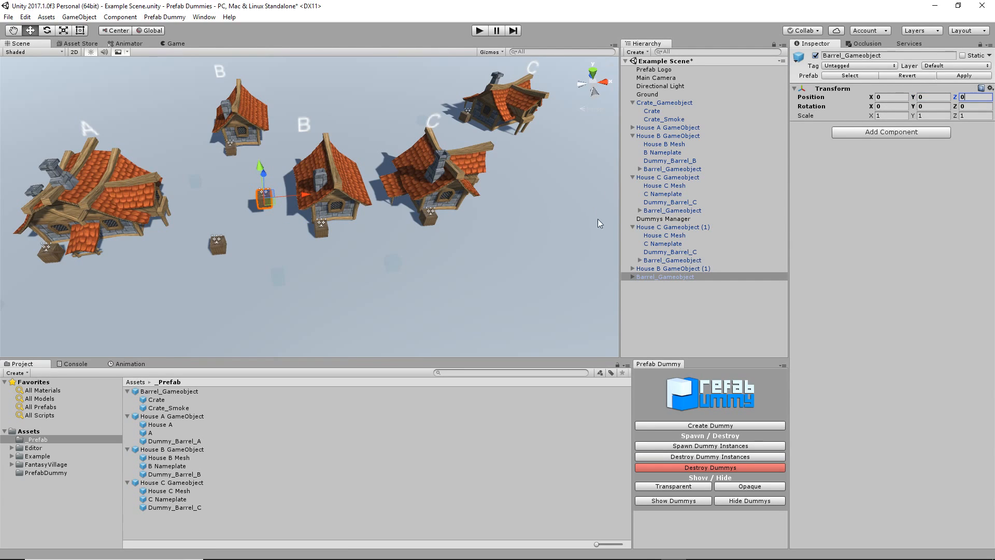
{"action": "left_click_drag", "start_coordinate": [682, 276], "coordinate": [157, 396]}
{"action": "left_click", "coordinate": [156, 393]}
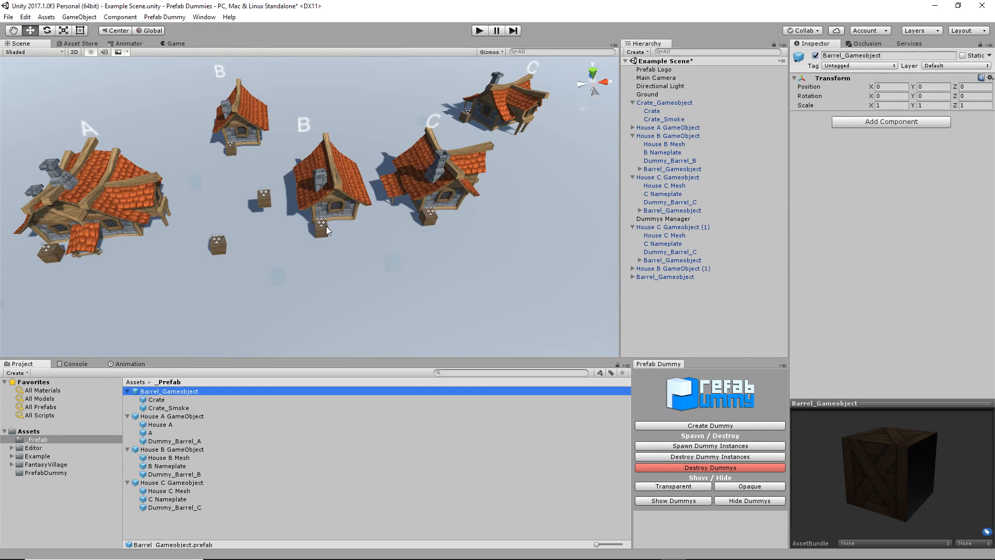
- Destroy the dummy instances and respawn them from the Barrel_Gameobject prefab positioned at the origin
{"action": "left_click", "coordinate": [703, 458]}
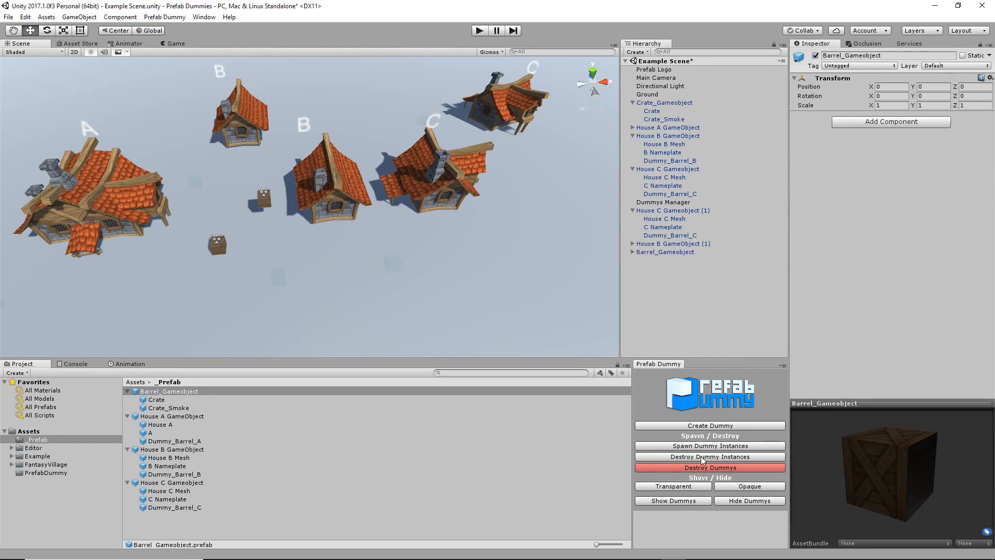
{"action": "left_click", "coordinate": [706, 446]}
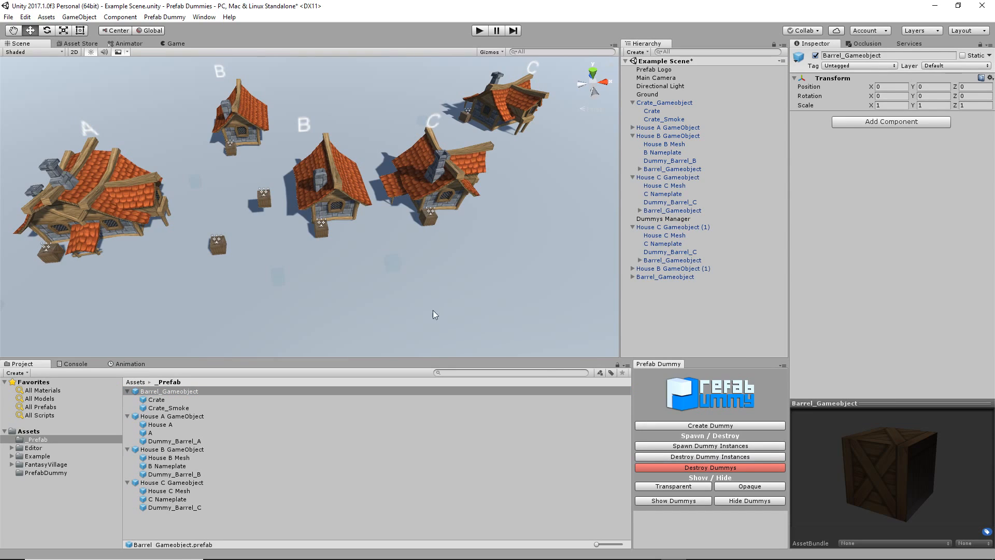
{"action": "middle_click_drag", "start_coordinate": [323, 229], "coordinate": [365, 236]}
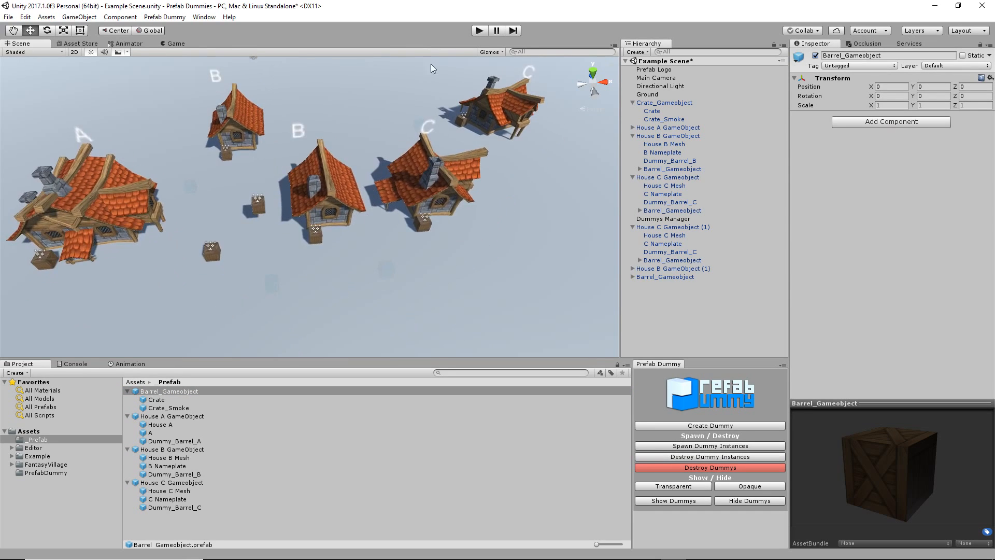
- Run and stop the scene to check crate placement, and examine the crate instance at the origin
{"action": "left_click", "coordinate": [485, 30]}
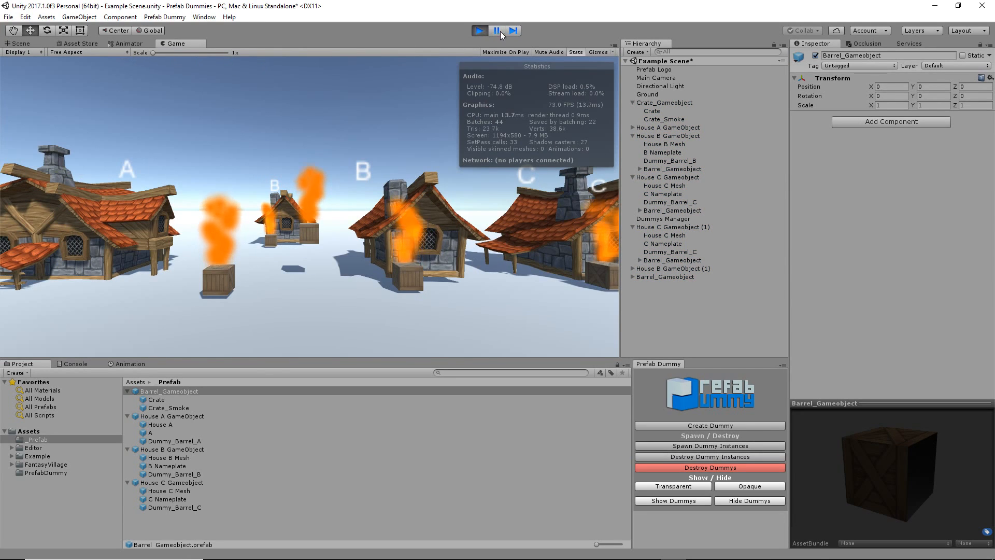
{"action": "key", "text": "ctrl+p"}
{"action": "middle_click_drag", "start_coordinate": [390, 251], "coordinate": [391, 271]}
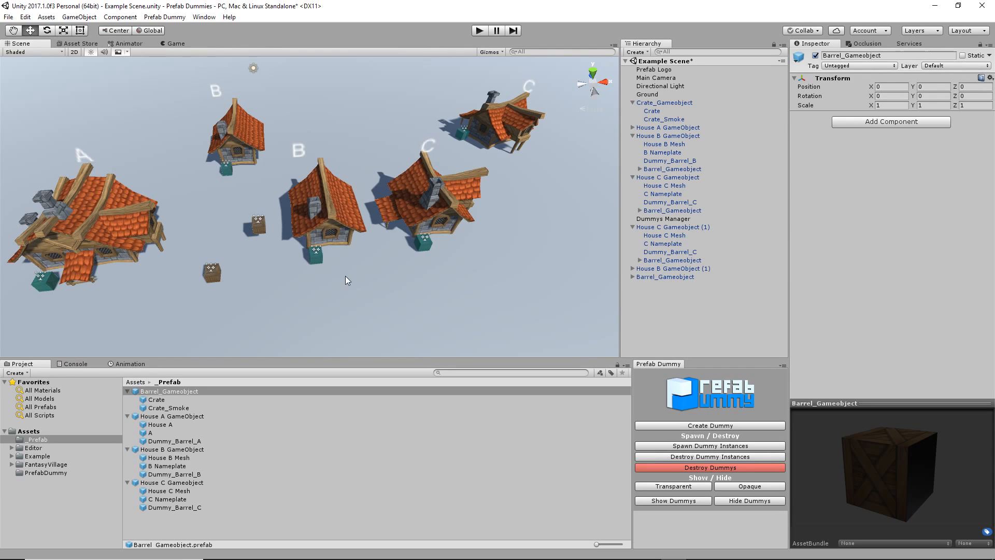
{"action": "scroll", "coordinate": [297, 267], "scroll_direction": "up", "scroll_amount": 5}
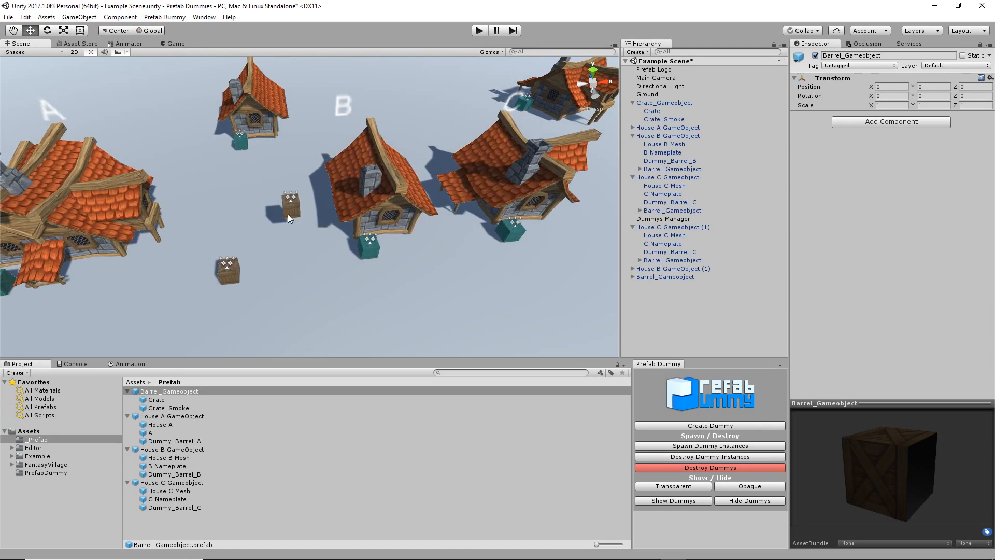
{"action": "left_click", "coordinate": [288, 213]}
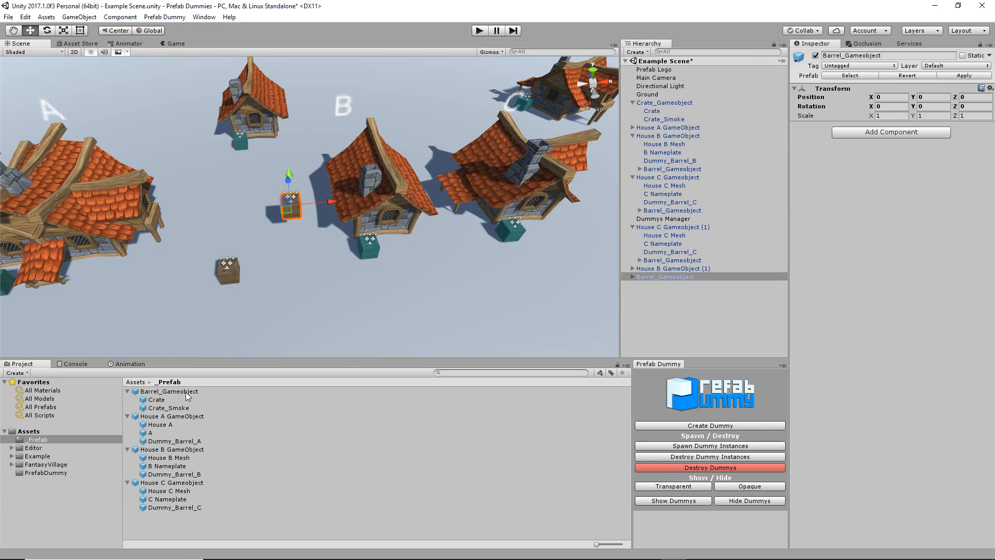
- Move Dummy_Barrel_B beside the front House B to about X -1.17, and destroy and respawn the dummy instances
{"action": "left_click", "coordinate": [373, 252]}
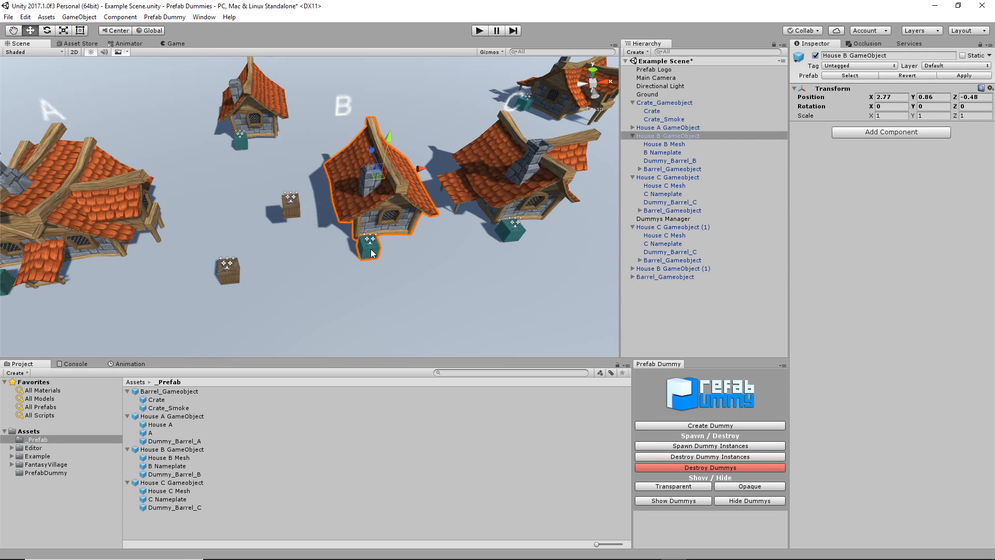
{"action": "key", "text": "f"}
{"action": "left_click", "coordinate": [400, 275]}
{"action": "left_click_drag", "start_coordinate": [419, 268], "coordinate": [320, 254], "text": "alt"}
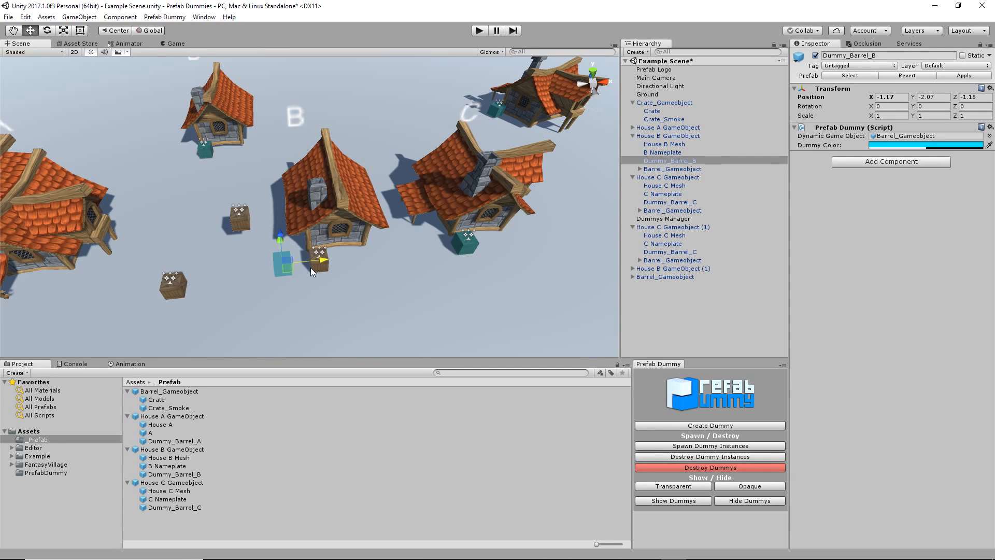
{"action": "left_click", "coordinate": [727, 447]}
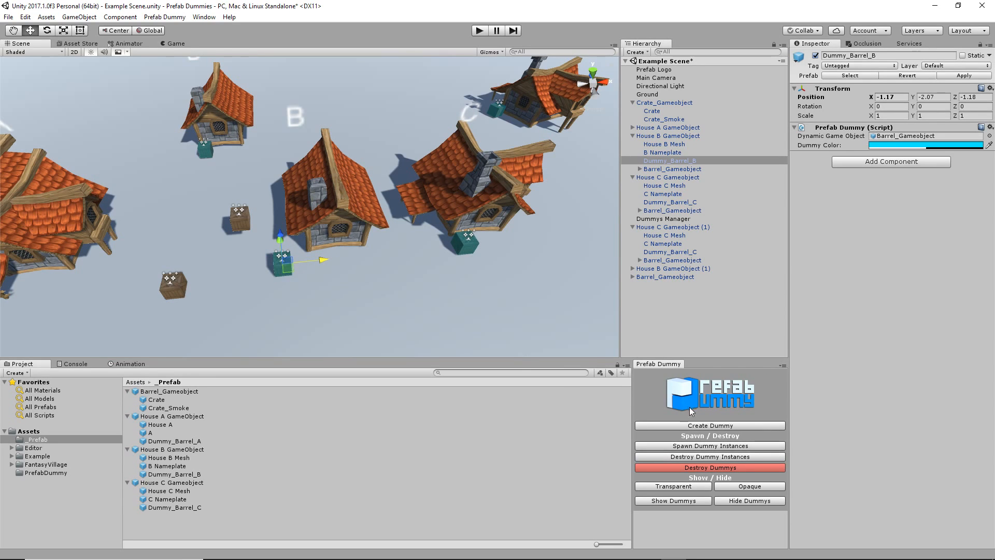
{"action": "left_click", "coordinate": [710, 457]}
{"action": "left_click", "coordinate": [710, 446]}
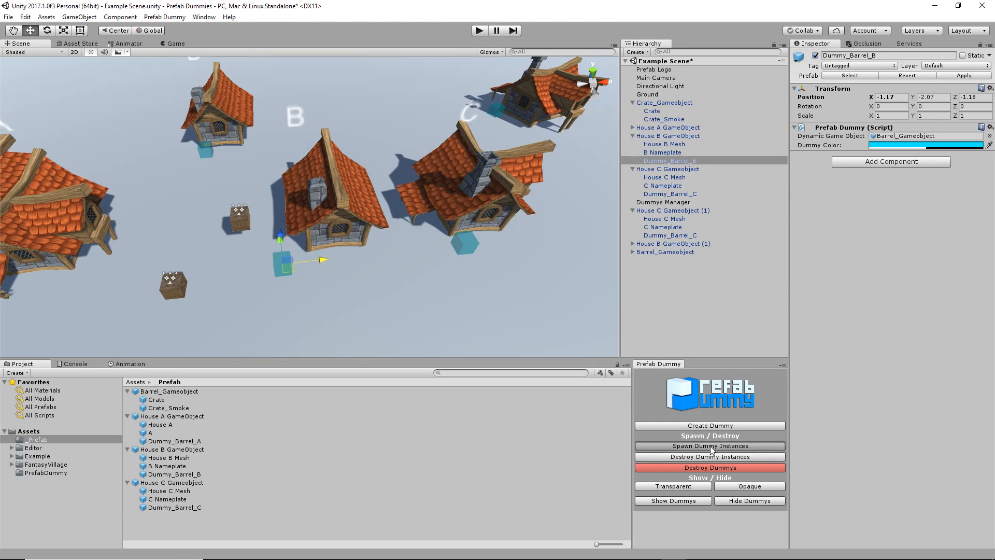
- Move Dummy_Barrel_B to about X 3.71, rotate it to about -45.35° around Y, and spawn the dummy instances
{"action": "left_click_drag", "start_coordinate": [323, 261], "coordinate": [475, 280]}
{"action": "key", "text": "e"}
{"action": "left_click", "coordinate": [725, 448]}
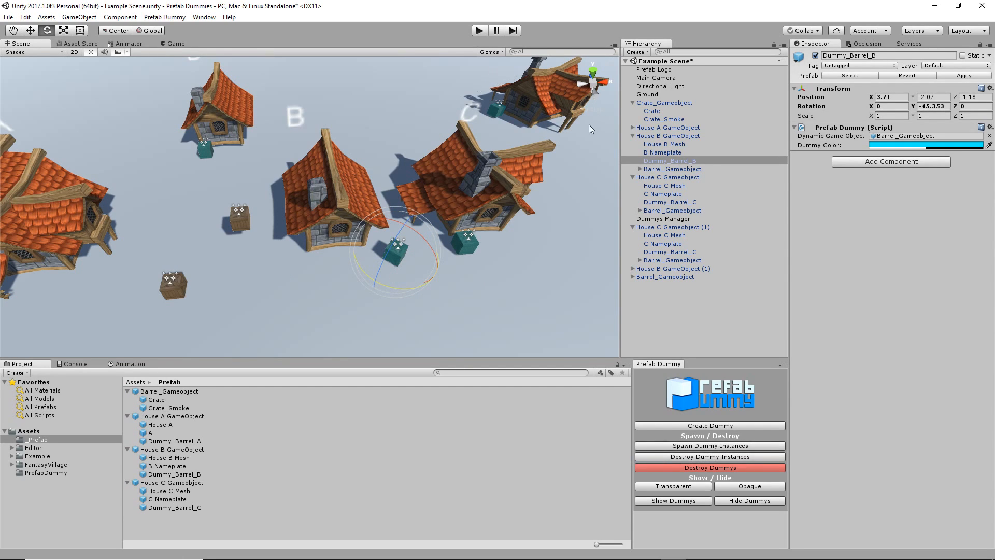
- Duplicate Dummy_Barrel_B and place the copy next to it at about X 4.23, Z -1.77
{"action": "left_click", "coordinate": [30, 32]}
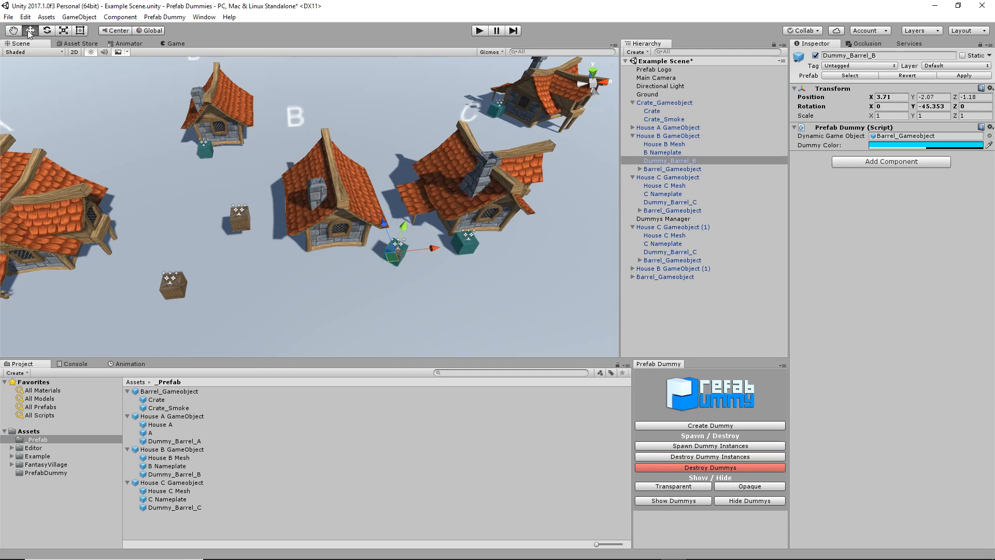
{"action": "right_click", "coordinate": [667, 161]}
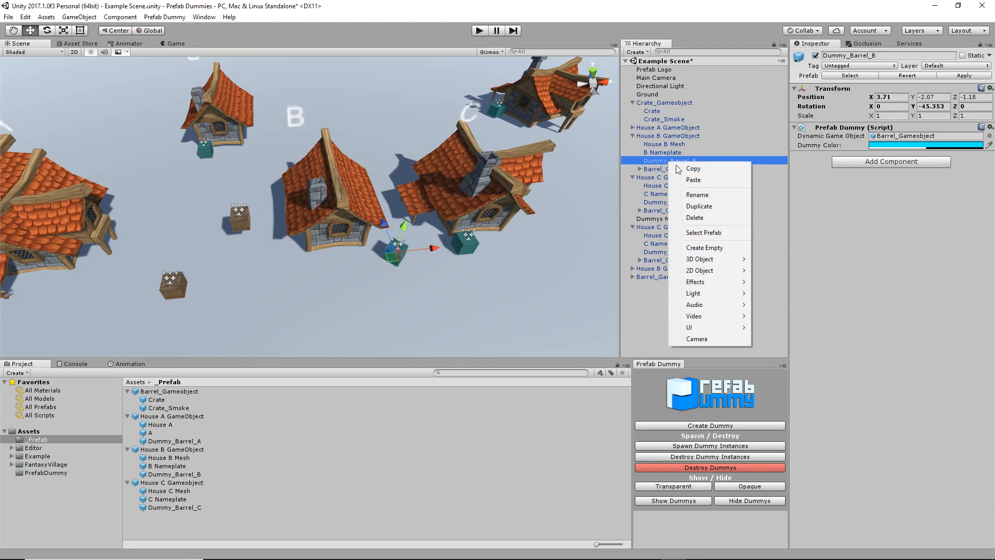
{"action": "left_click", "coordinate": [698, 206]}
{"action": "left_click_drag", "start_coordinate": [393, 260], "coordinate": [409, 271]}
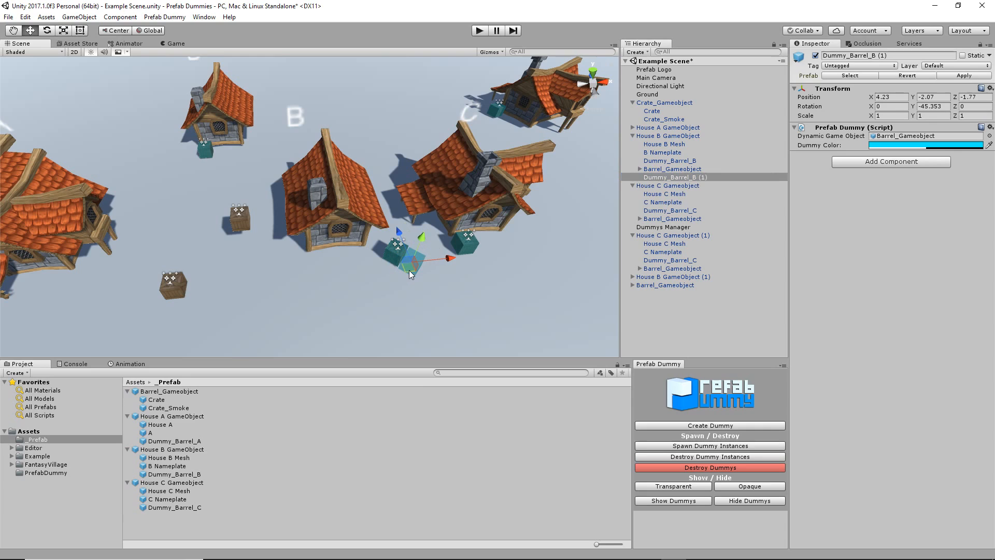
- Duplicate the dummy copy, stack it at about 4.04, -1.23, -1.54 with -22.8° Y rotation, and spawn the dummy instances
{"action": "right_click", "coordinate": [675, 177]}
{"action": "left_click", "coordinate": [714, 224]}
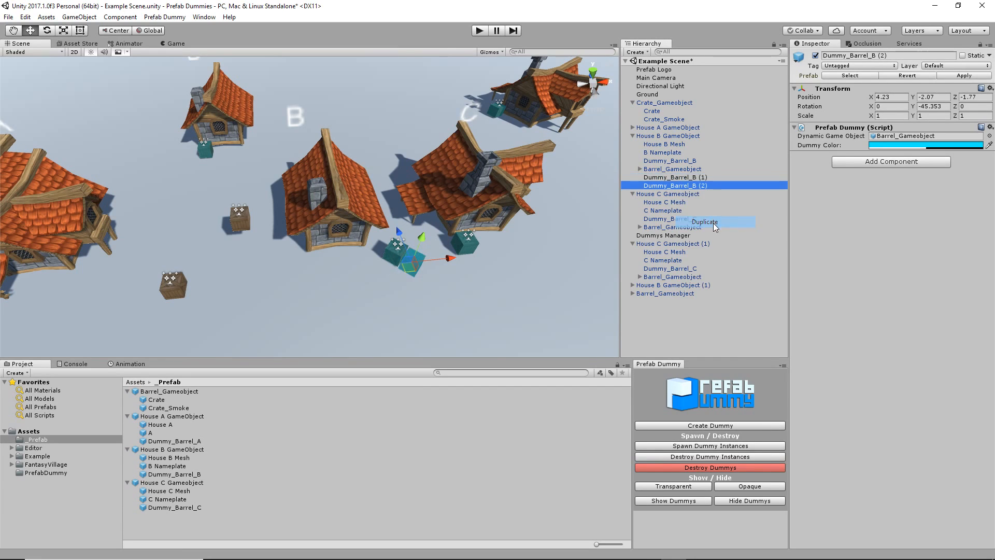
{"action": "left_click_drag", "start_coordinate": [422, 237], "coordinate": [381, 276]}
{"action": "key", "text": "e"}
{"action": "key", "text": "w"}
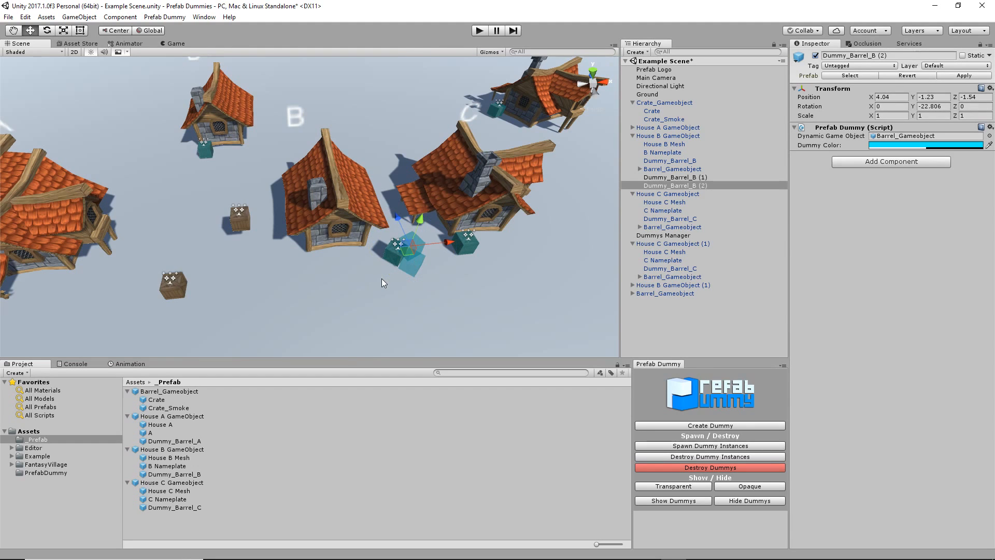
{"action": "left_click", "coordinate": [377, 103]}
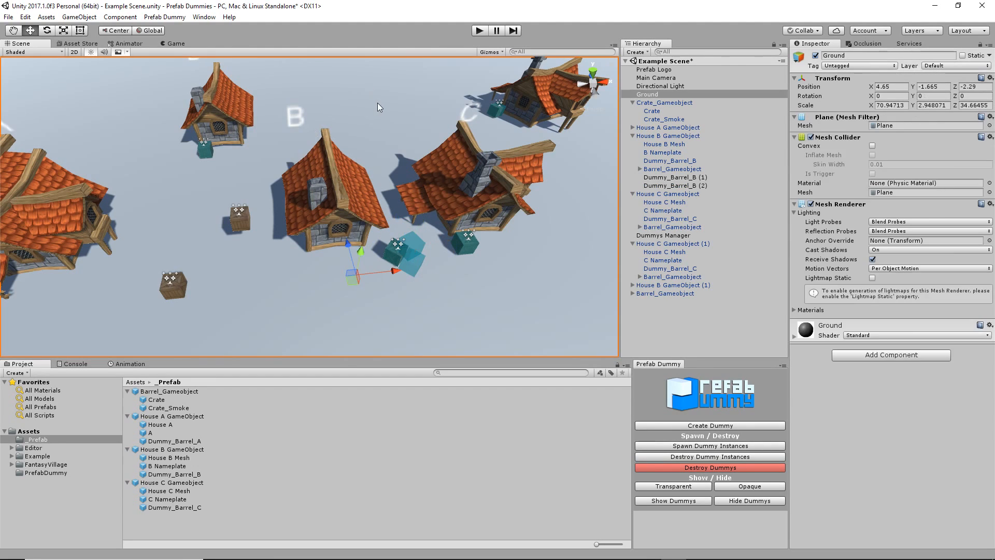
{"action": "left_click", "coordinate": [683, 447]}
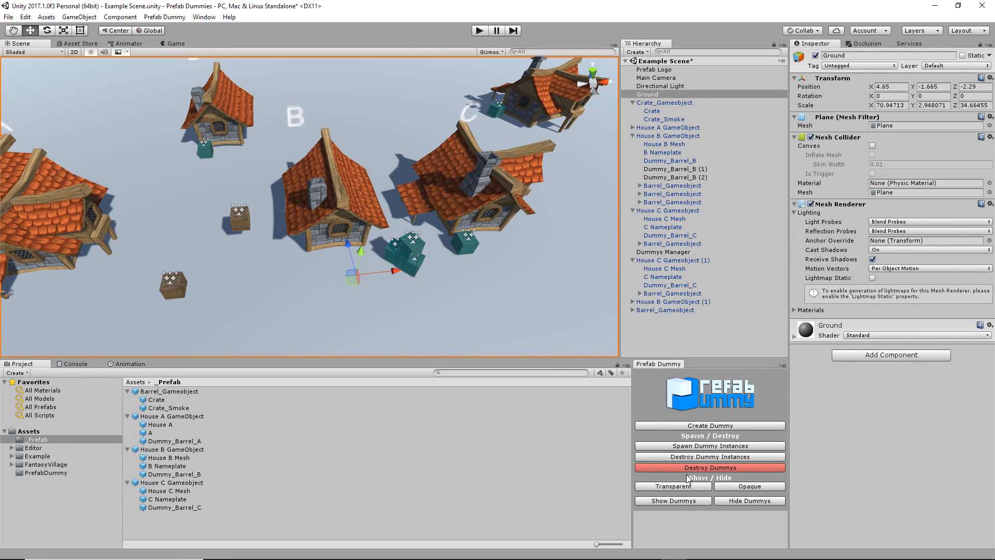
- Hide the dummys, run the scene to examine the burning crates in the Game and Scene views, and stop play mode
{"action": "left_click", "coordinate": [728, 501]}
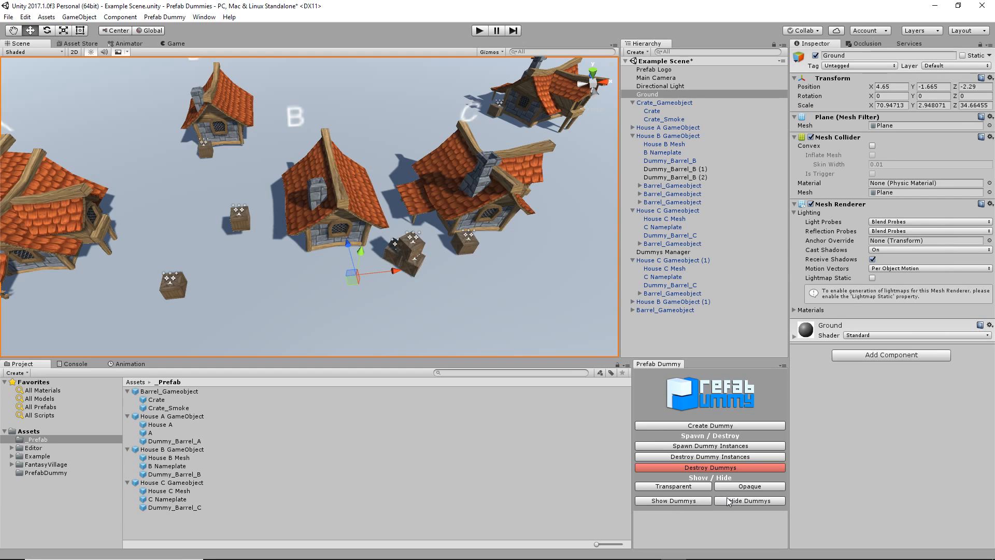
{"action": "left_click", "coordinate": [482, 30]}
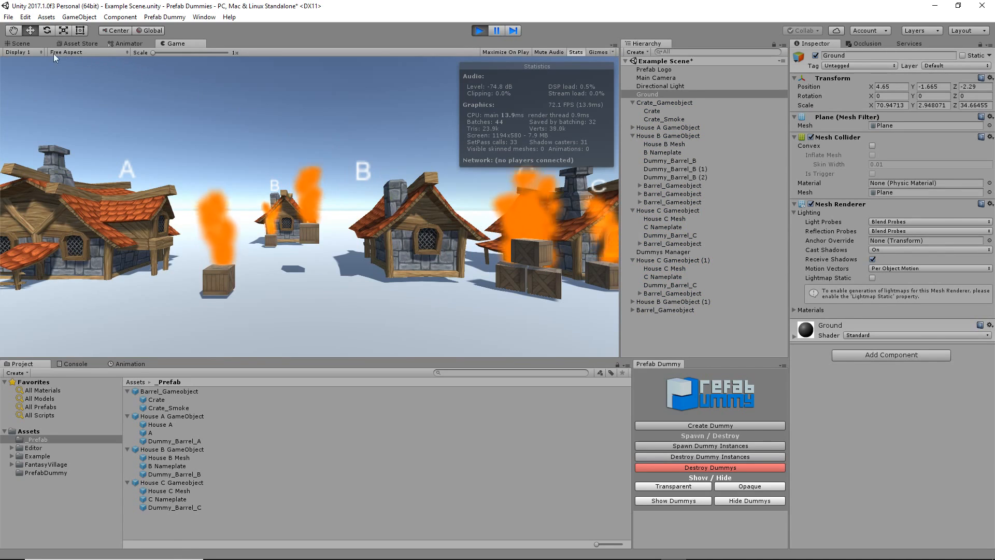
{"action": "left_click", "coordinate": [23, 44]}
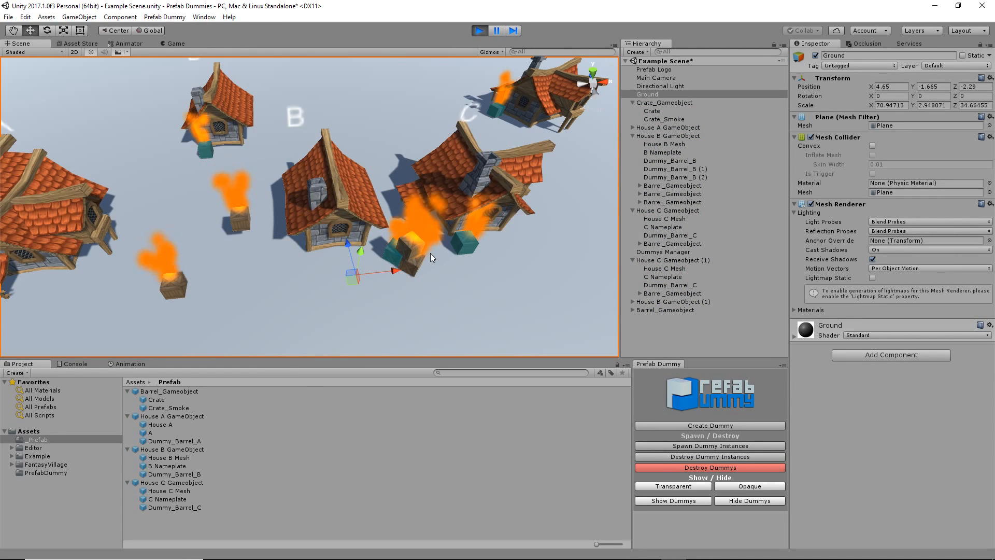
{"action": "left_click", "coordinate": [481, 33]}
- Delete the standalone Barrel_Gameobject and Crate_Gameobject from the scene and destroy the dummy instances
{"action": "middle_click_drag", "start_coordinate": [454, 250], "coordinate": [436, 248]}
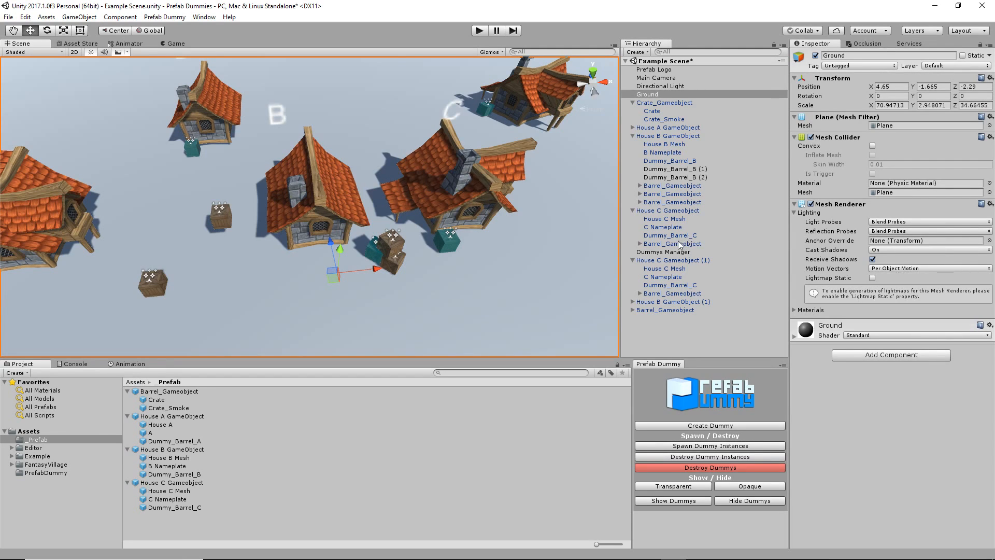
{"action": "left_click", "coordinate": [220, 221]}
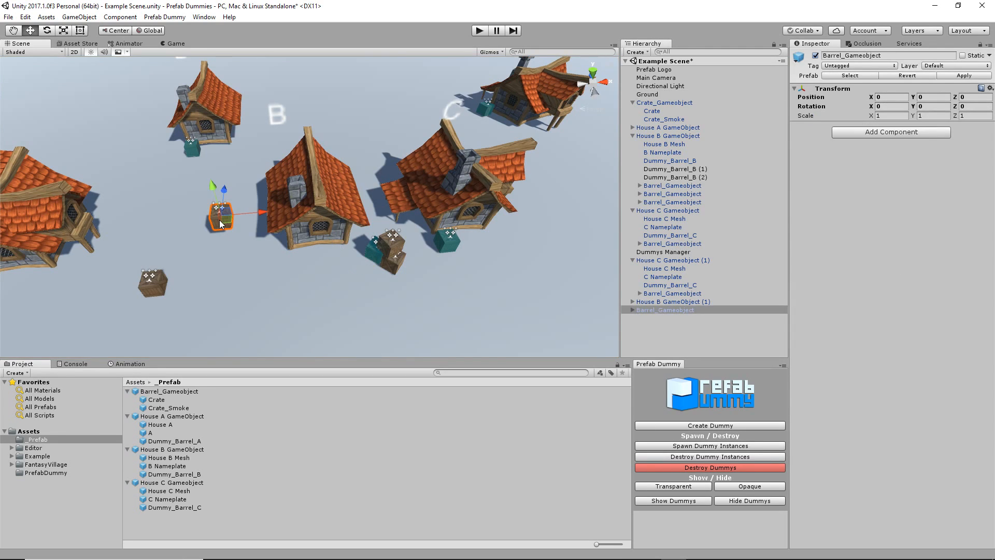
{"action": "key", "text": "Delete"}
{"action": "left_click", "coordinate": [151, 295]}
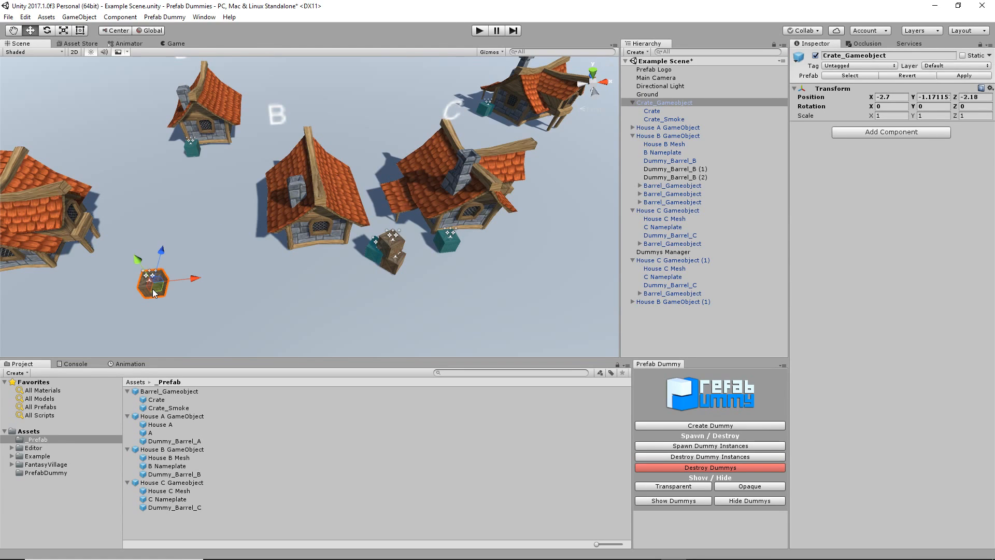
{"action": "key", "text": "Delete"}
{"action": "middle_click_drag", "start_coordinate": [151, 291], "coordinate": [257, 280]}
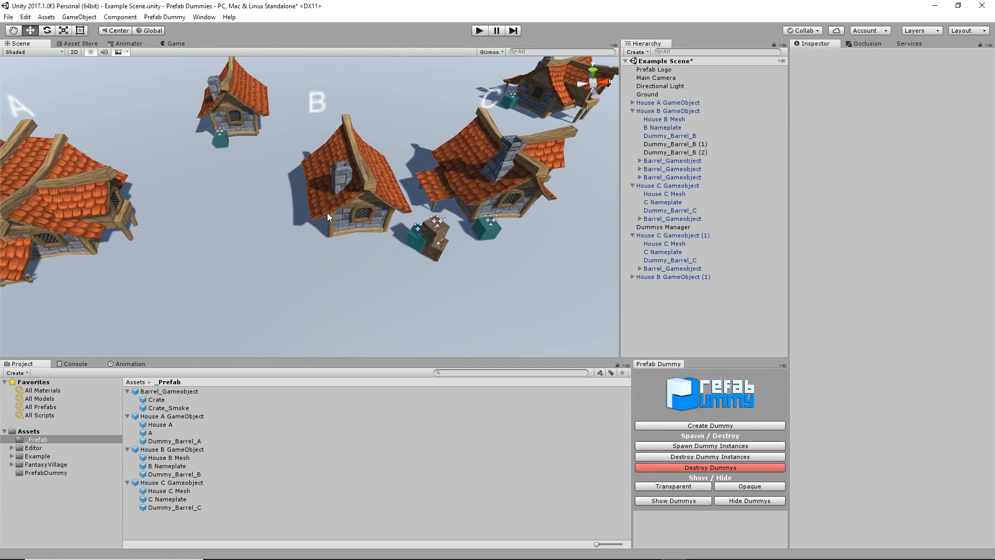
{"action": "left_click", "coordinate": [704, 456]}
{"action": "middle_click_drag", "start_coordinate": [511, 133], "coordinate": [496, 163]}
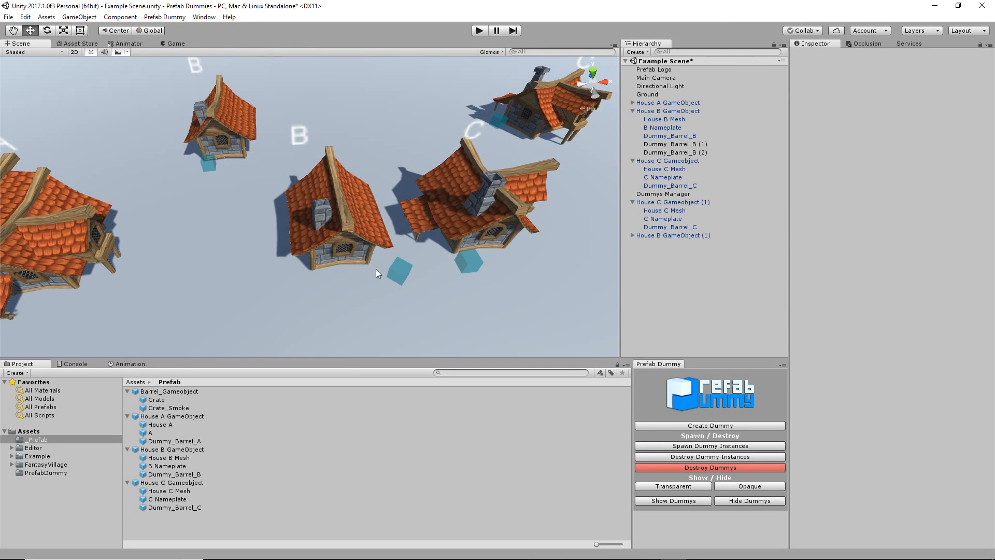
- Place the Barrel_Gameobject prefab in the scene and set its position to 0, 0, 0
{"action": "left_click", "coordinate": [165, 392]}
{"action": "left_click_drag", "start_coordinate": [176, 365], "coordinate": [213, 233]}
{"action": "left_click", "coordinate": [900, 97]}
{"action": "type", "text": "0"}
{"action": "key", "text": "Tab"}
{"action": "type", "text": "0"}
{"action": "left_click", "coordinate": [973, 96]}
{"action": "type", "text": "0"}
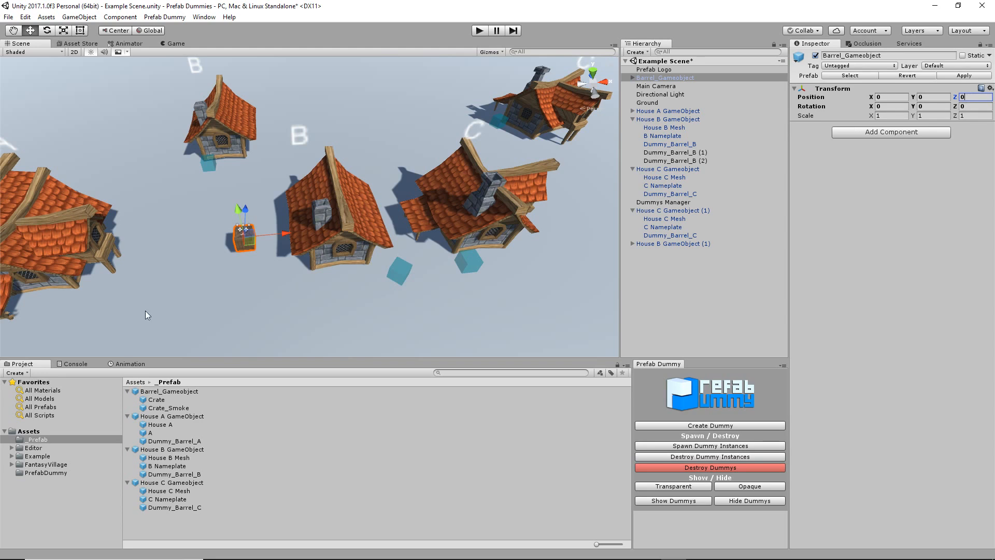
- Add a Box Collider to the standalone Barrel_Gameobject's root and apply the change to its prefab
{"action": "middle_click_drag", "start_coordinate": [231, 256], "coordinate": [239, 256]}
{"action": "scroll", "coordinate": [242, 257], "scroll_direction": "up", "scroll_amount": 7}
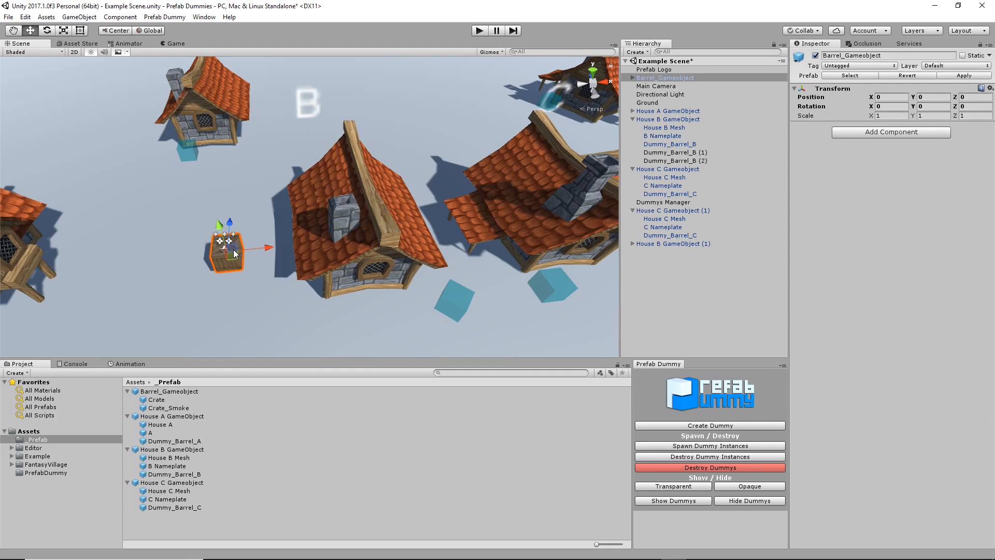
{"action": "left_click", "coordinate": [632, 78]}
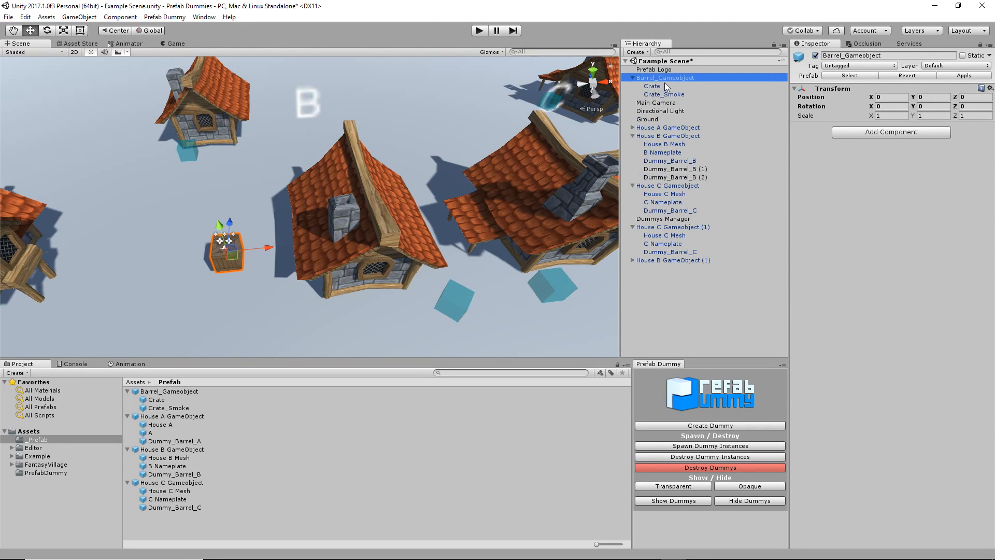
{"action": "left_click", "coordinate": [657, 87]}
{"action": "left_click", "coordinate": [668, 95]}
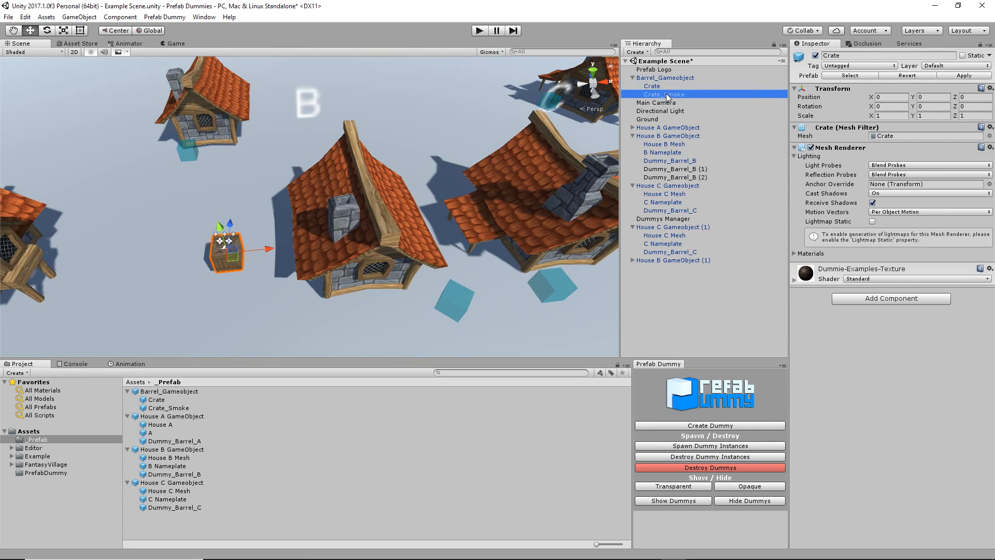
{"action": "left_click", "coordinate": [669, 78]}
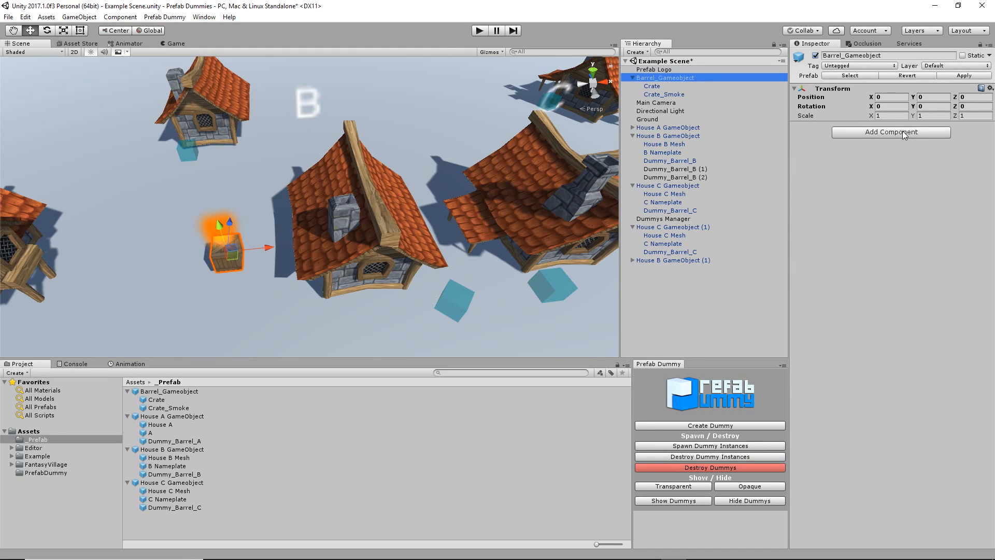
{"action": "left_click", "coordinate": [903, 131]}
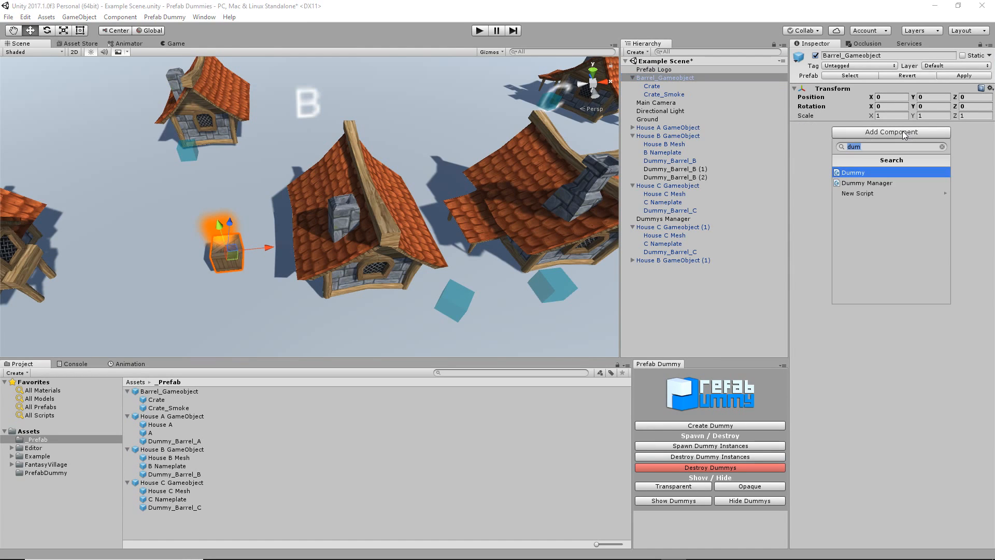
{"action": "left_click", "coordinate": [943, 147]}
{"action": "left_click", "coordinate": [873, 193]}
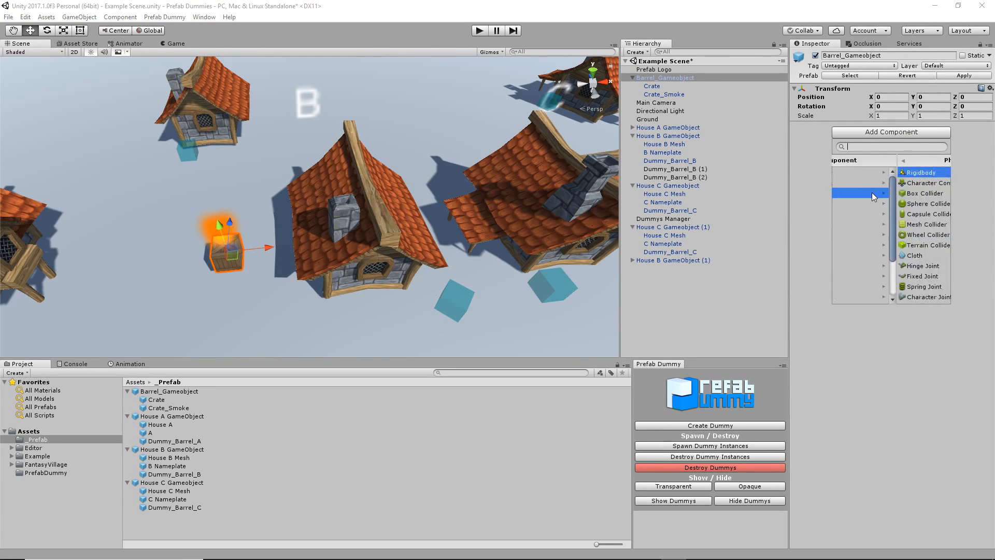
{"action": "left_click", "coordinate": [862, 193]}
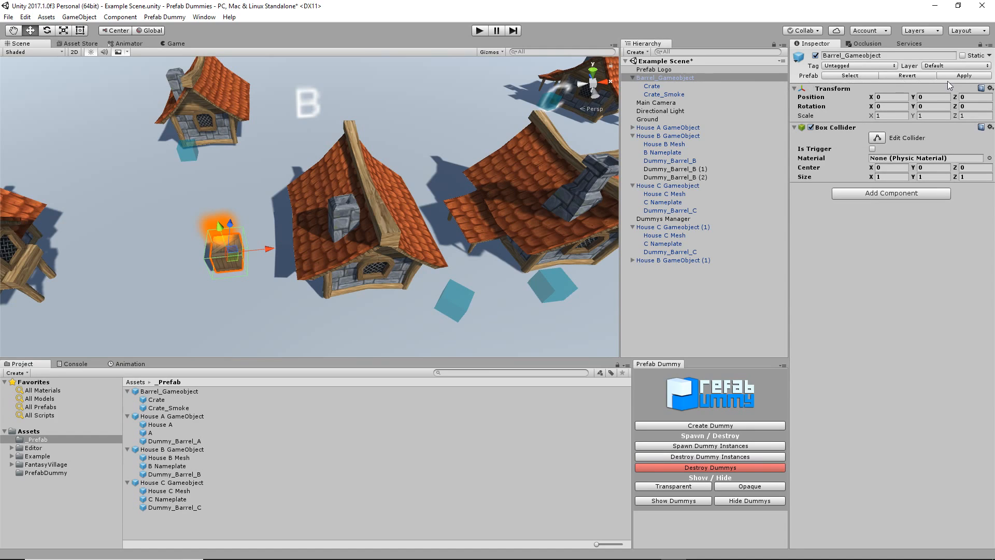
{"action": "left_click", "coordinate": [964, 75]}
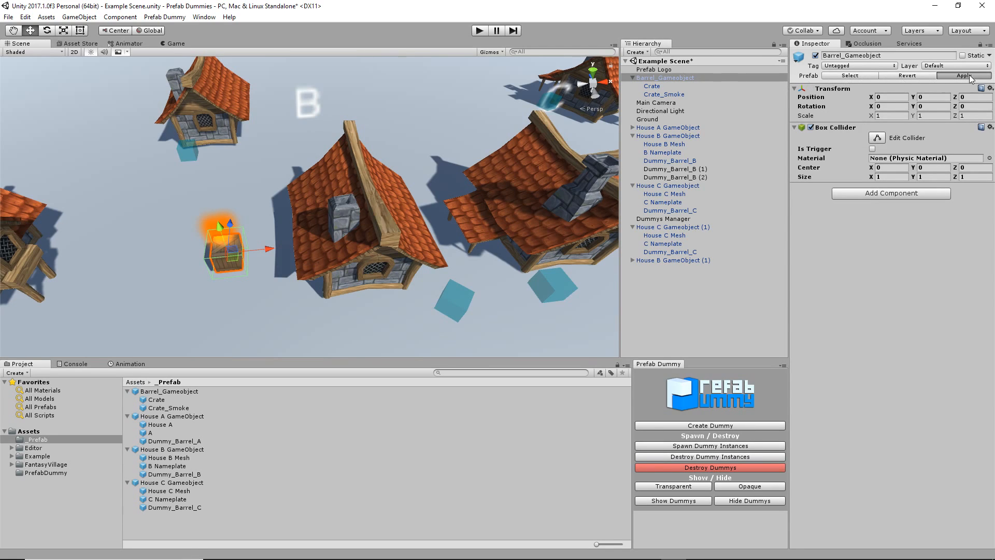
{"action": "left_click", "coordinate": [137, 393]}
{"action": "left_click_drag", "start_coordinate": [137, 395], "coordinate": [141, 284]}
{"action": "key", "text": "Delete"}
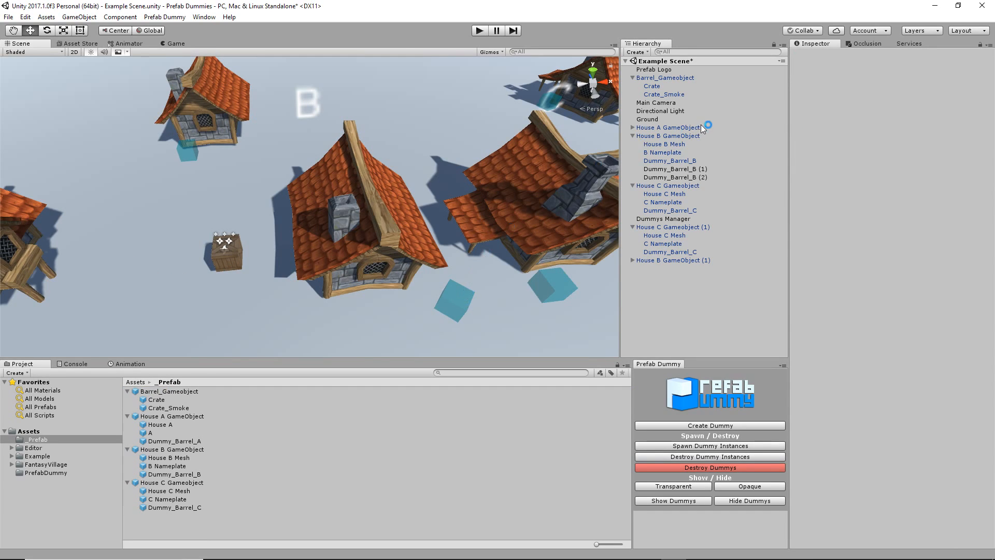
- Spawn the dummy instances and check the Box Collider on the stacked barrel beside House B and on the Barrel_Gameobject prefab
{"action": "left_click", "coordinate": [692, 446]}
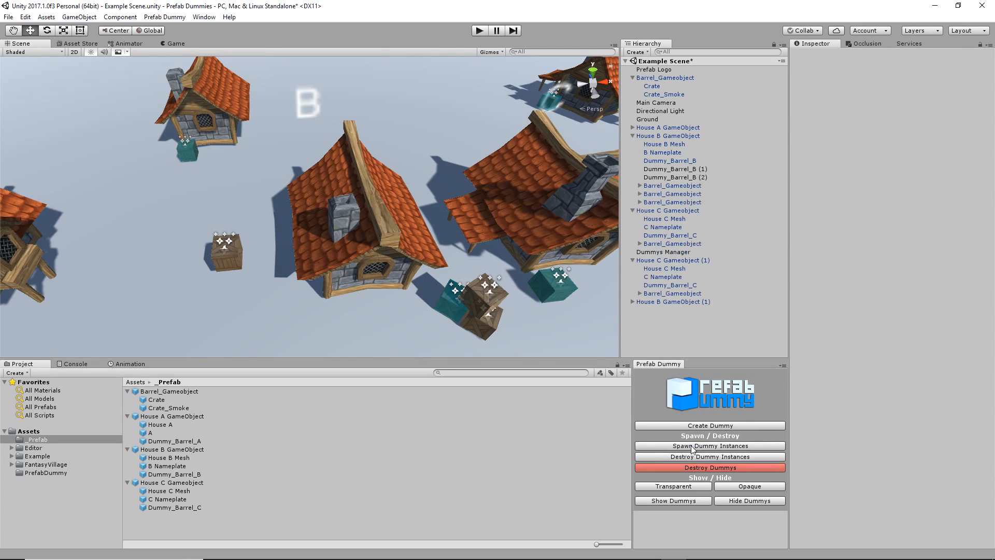
{"action": "middle_click_drag", "start_coordinate": [313, 211], "coordinate": [277, 190]}
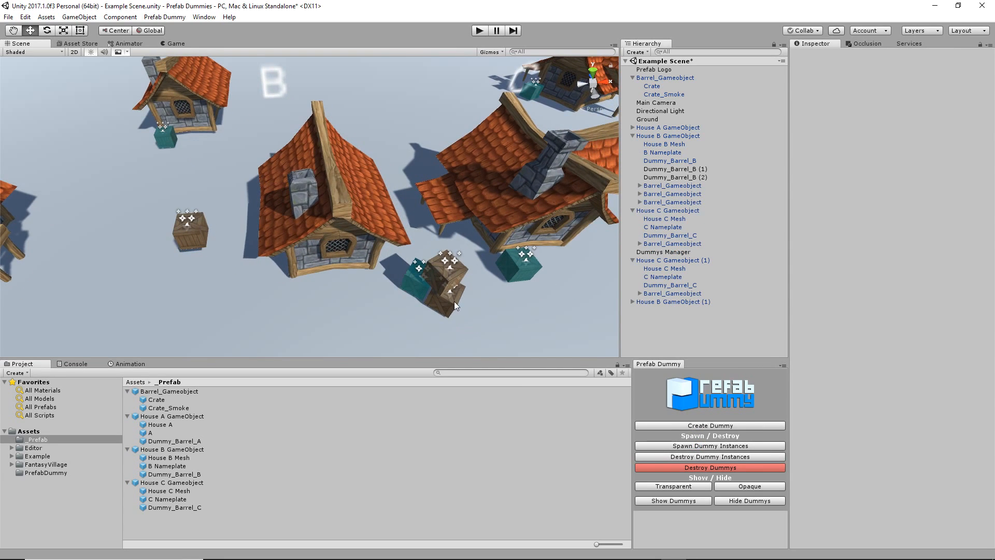
{"action": "left_click", "coordinate": [454, 301]}
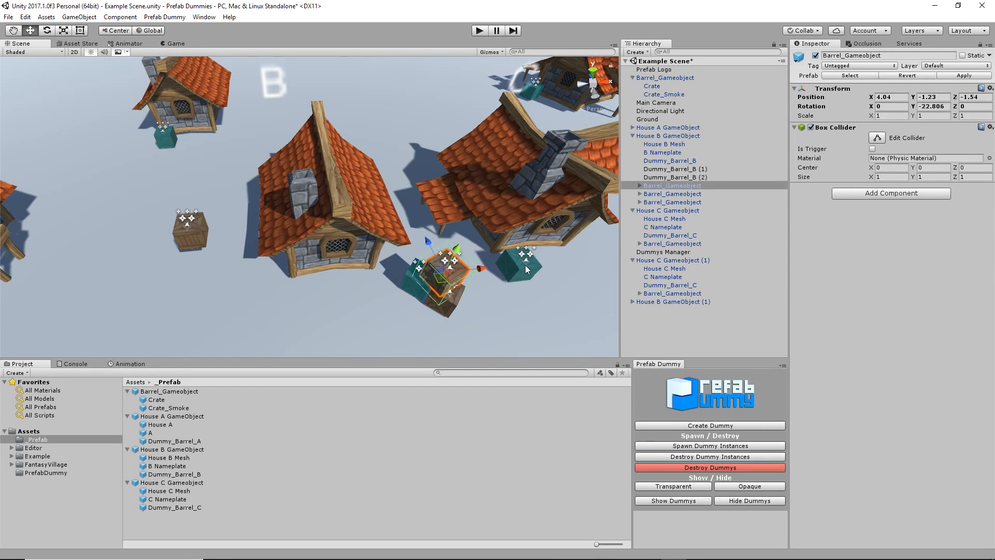
{"action": "middle_click_drag", "start_coordinate": [446, 272], "coordinate": [350, 299]}
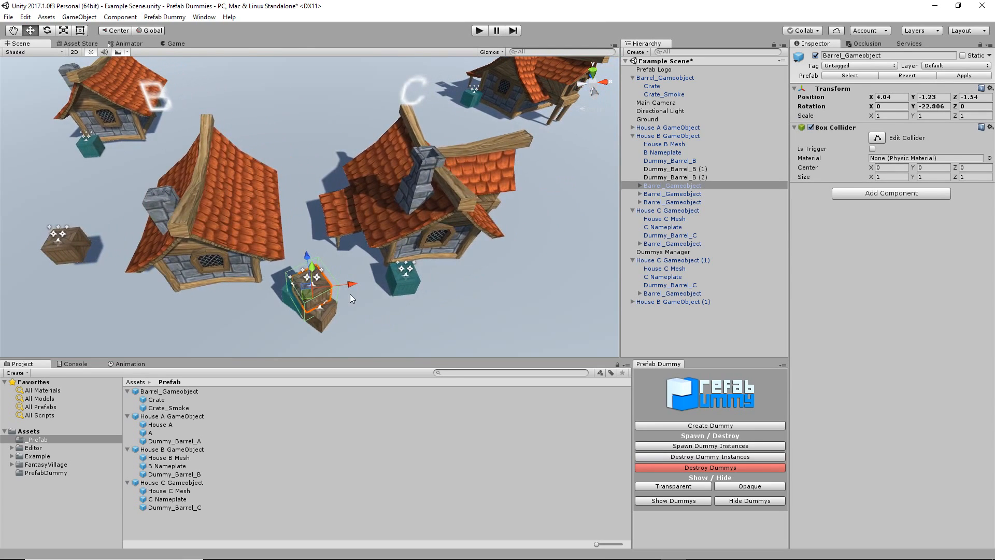
{"action": "middle_click_drag", "start_coordinate": [354, 337], "coordinate": [490, 261]}
{"action": "scroll", "coordinate": [490, 260], "scroll_direction": "down", "scroll_amount": 1}
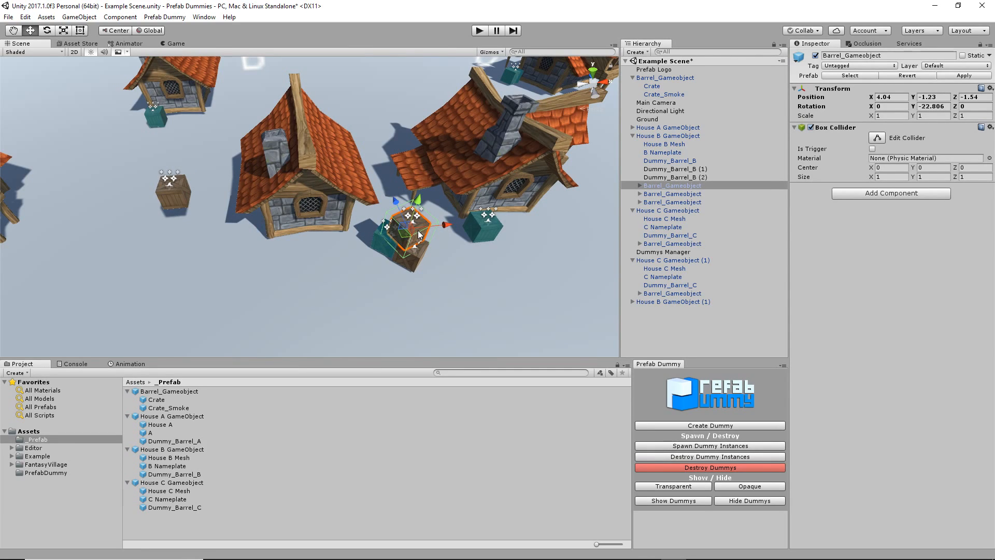
{"action": "left_click", "coordinate": [153, 392]}
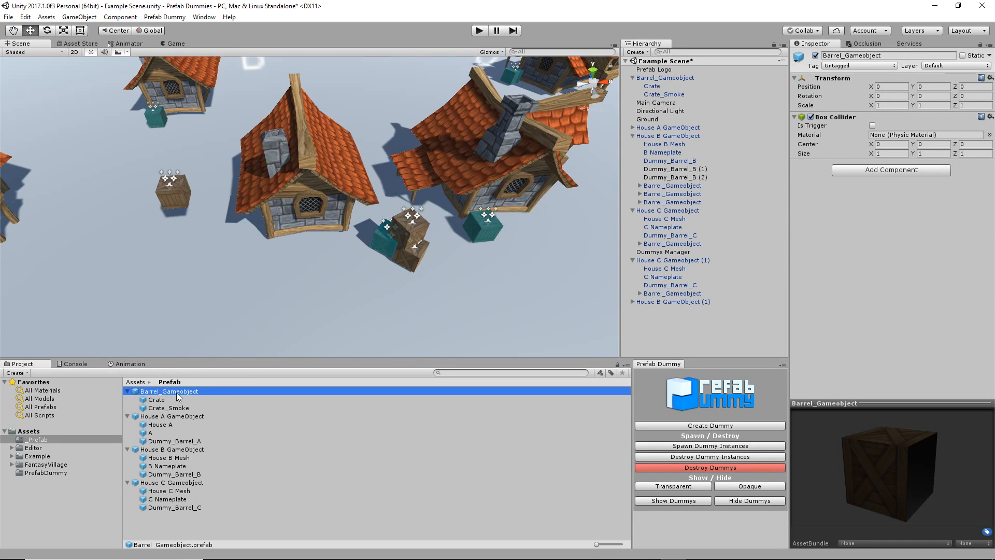
{"action": "left_click", "coordinate": [486, 225]}
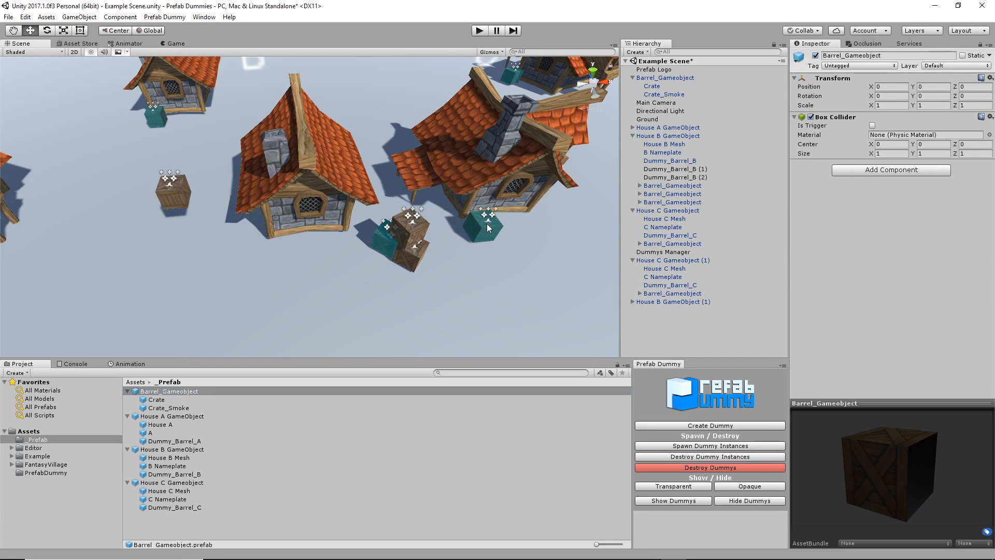
{"action": "left_click", "coordinate": [165, 392]}
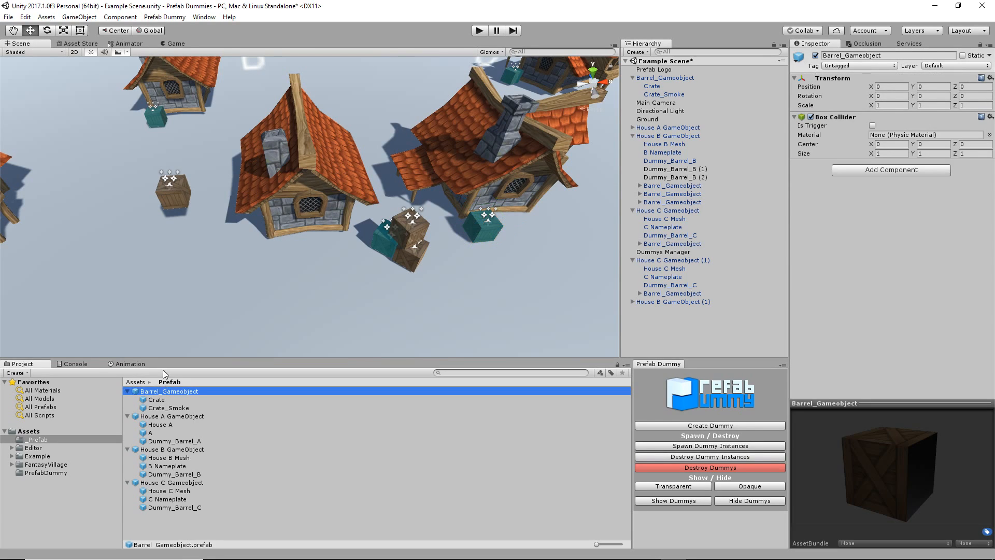
- Replace the Box Collider on the standalone Barrel_Gameobject with a Sphere Collider
{"action": "left_click", "coordinate": [171, 199]}
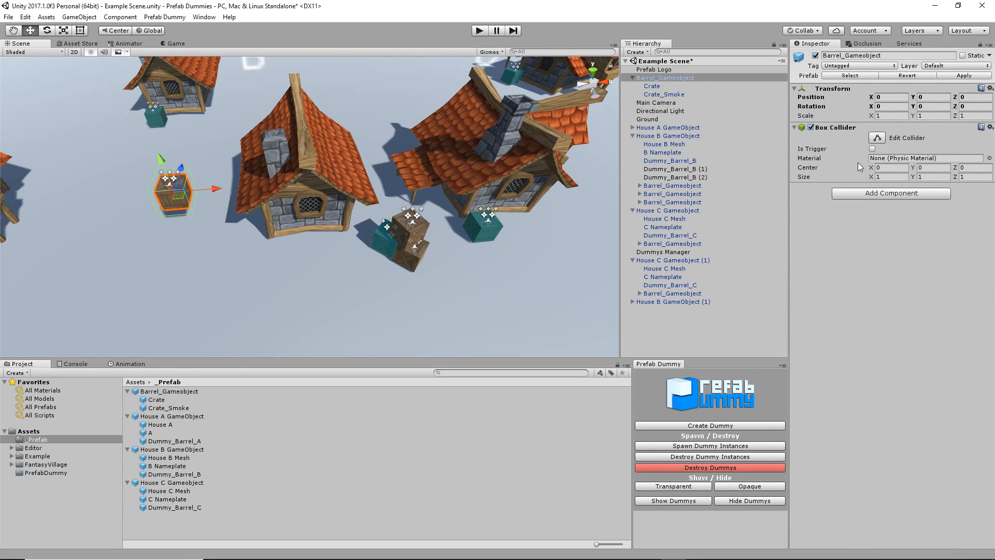
{"action": "left_click", "coordinate": [990, 127]}
{"action": "left_click", "coordinate": [924, 165]}
{"action": "left_click", "coordinate": [892, 131]}
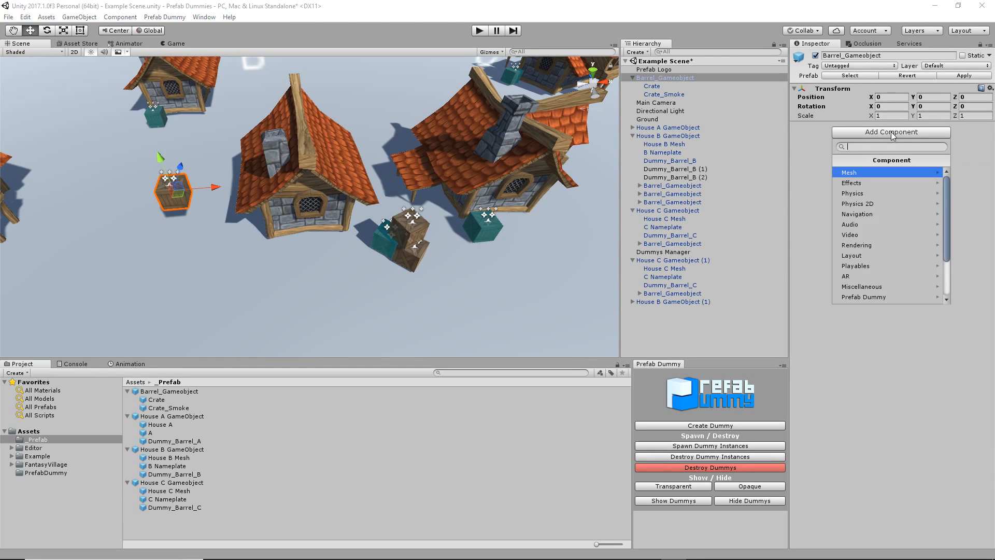
{"action": "left_click", "coordinate": [870, 194]}
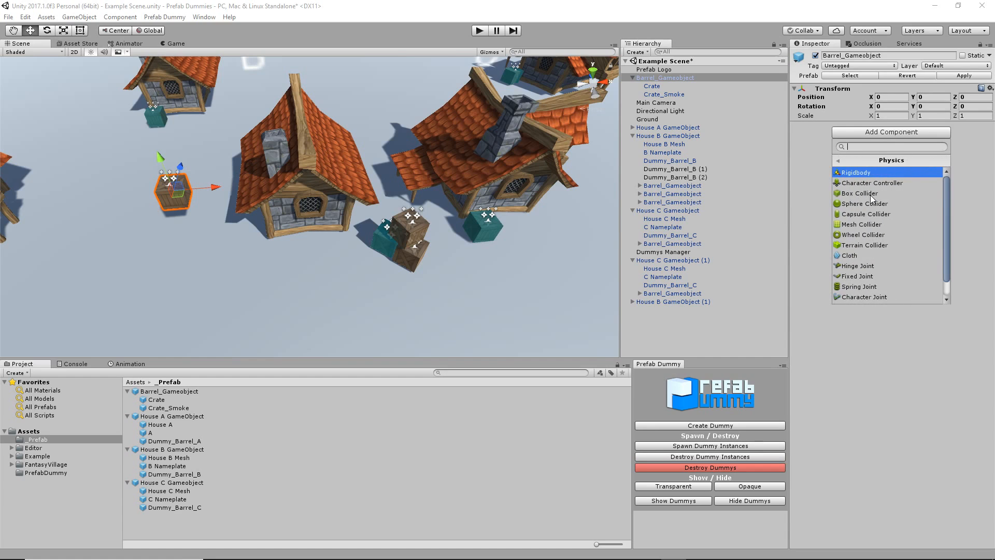
{"action": "left_click", "coordinate": [867, 203]}
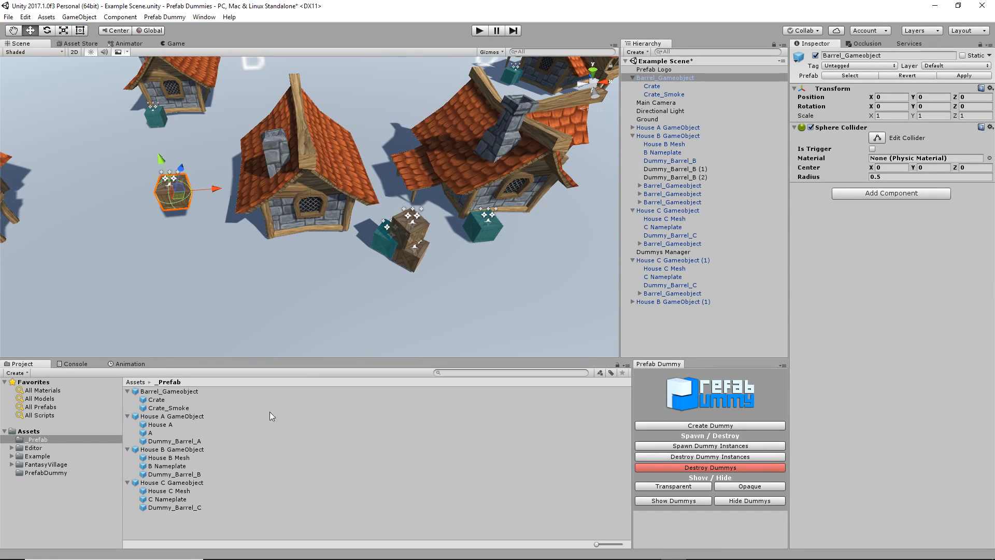
- Destroy and respawn the dummy instances, and check the collider on the lower barrel beside House B
{"action": "left_click", "coordinate": [723, 457]}
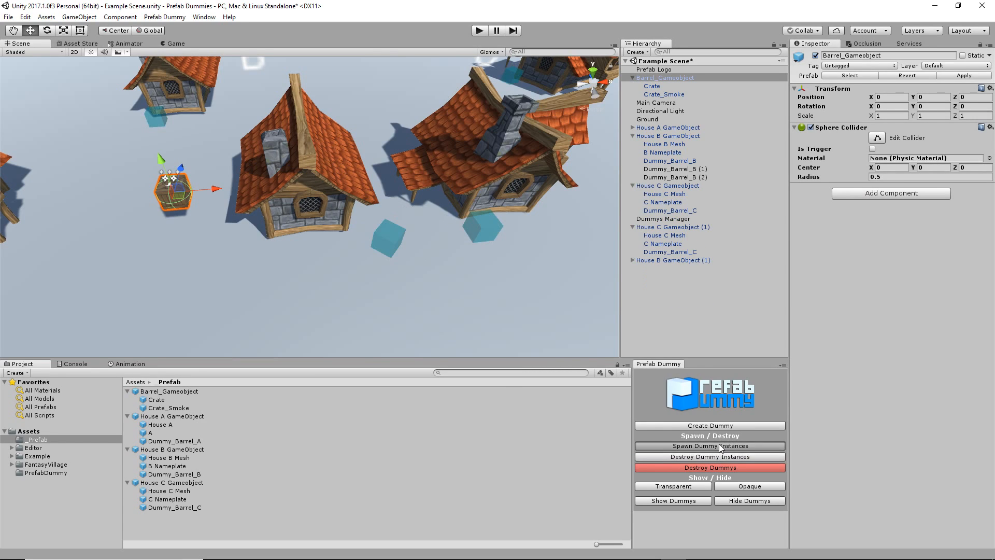
{"action": "left_click", "coordinate": [722, 447]}
{"action": "left_click", "coordinate": [400, 263]}
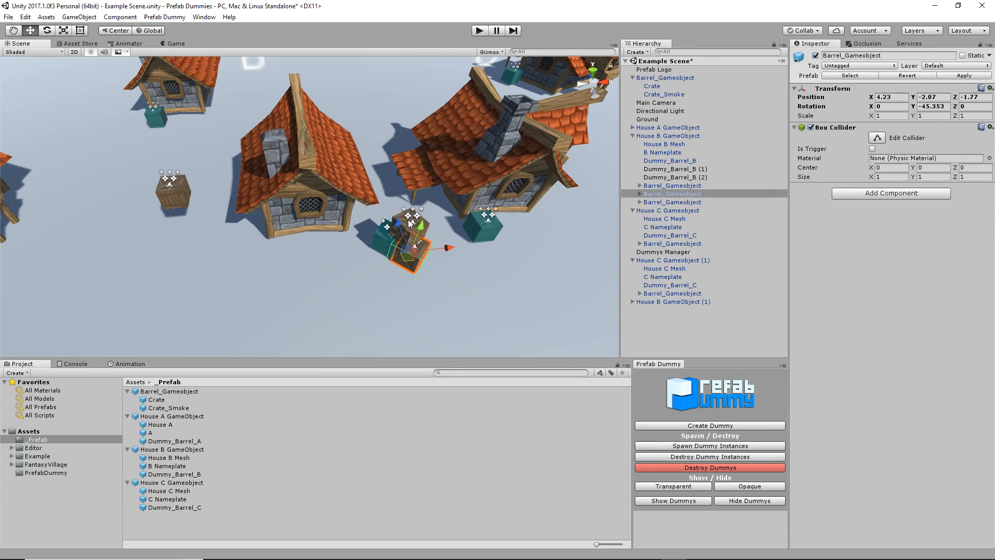
- Apply the standalone barrel's Sphere Collider to its prefab and check the colliders on the spawned barrels
{"action": "left_click", "coordinate": [173, 191]}
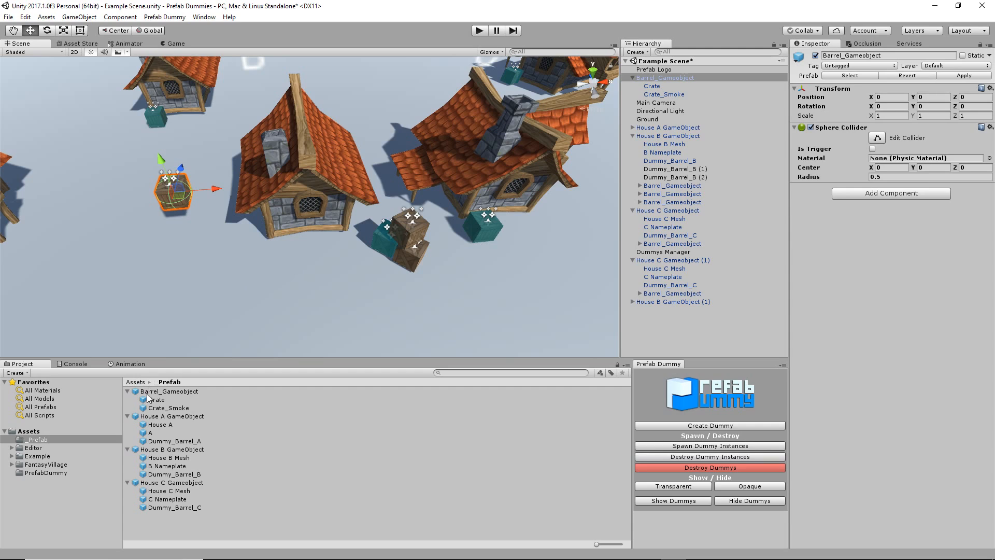
{"action": "left_click", "coordinate": [963, 76]}
{"action": "left_click", "coordinate": [166, 392]}
{"action": "left_click", "coordinate": [410, 238]}
{"action": "left_click", "coordinate": [410, 231]}
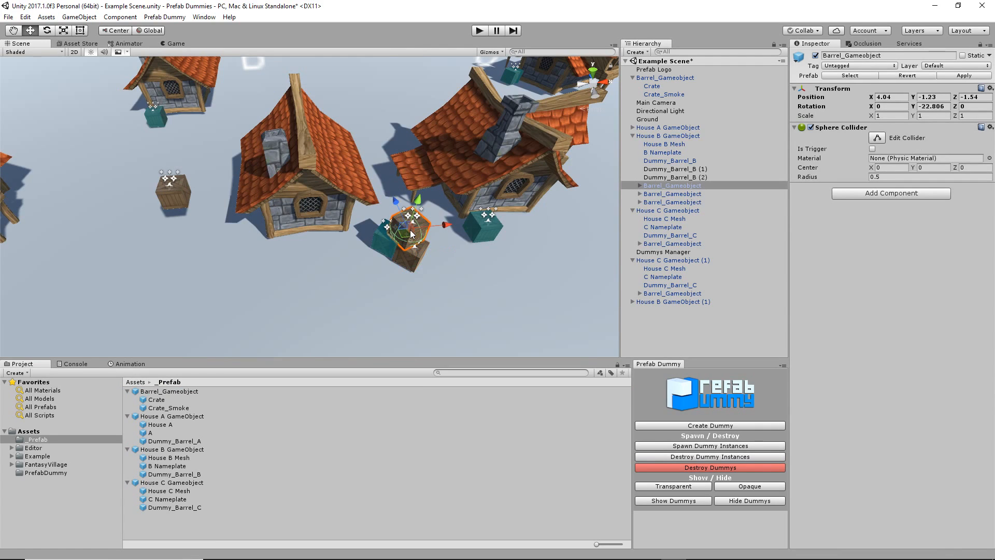
{"action": "left_click", "coordinate": [485, 233]}
{"action": "left_click", "coordinate": [417, 254]}
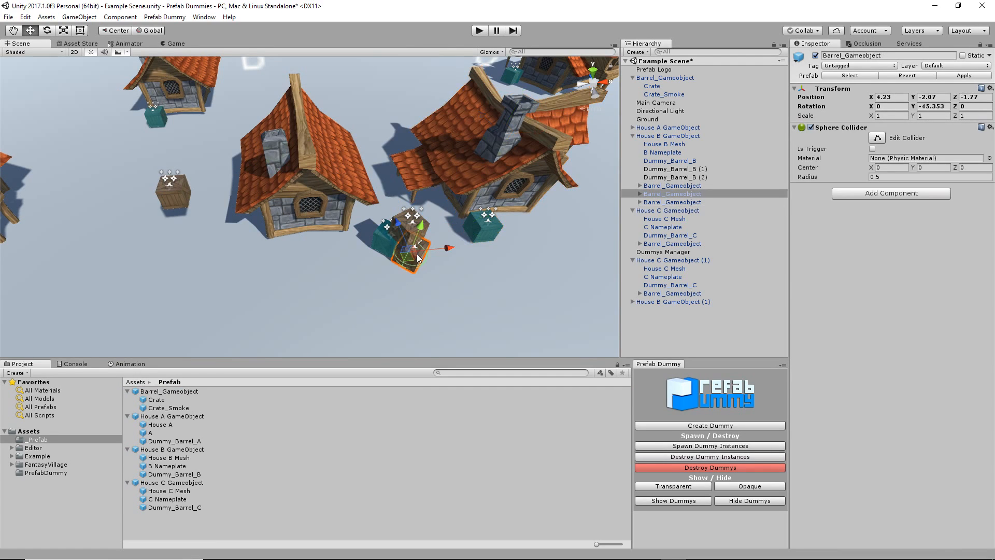
- Collapse the House A, House B and House C prefabs in the _Prefab folder
{"action": "middle_click_drag", "start_coordinate": [457, 182], "coordinate": [404, 255]}
{"action": "scroll", "coordinate": [403, 255], "scroll_direction": "down", "scroll_amount": 8}
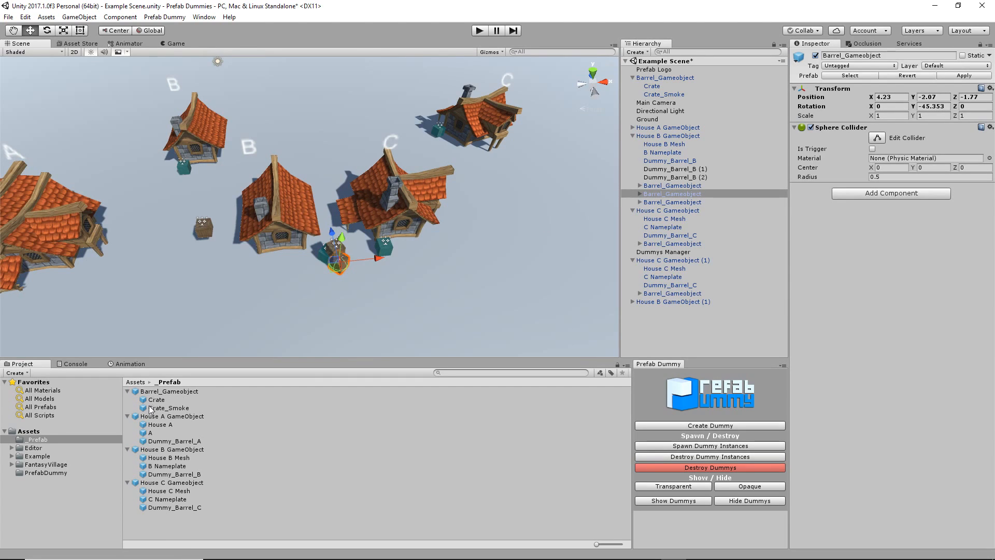
{"action": "left_click", "coordinate": [127, 417]}
{"action": "left_click", "coordinate": [130, 423]}
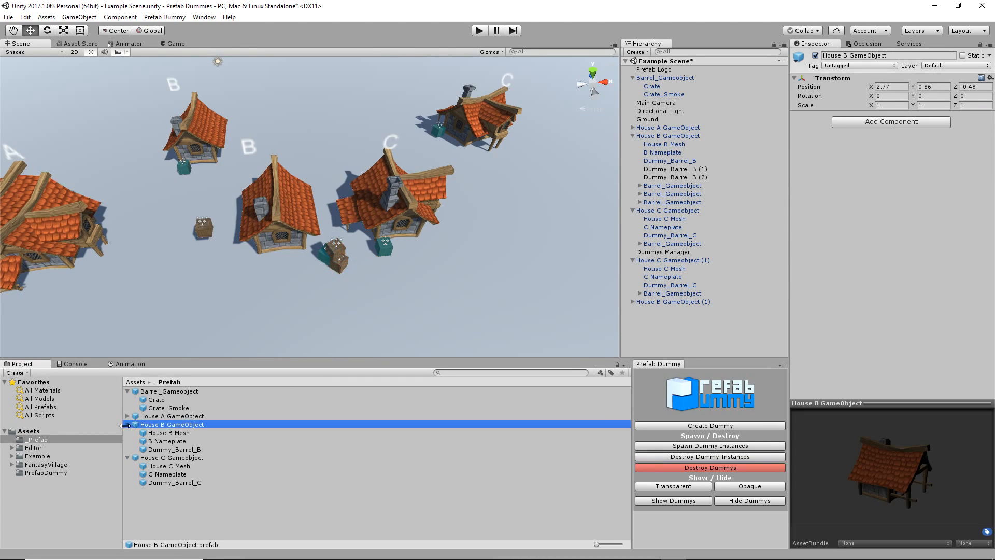
{"action": "left_click", "coordinate": [127, 424]}
{"action": "left_click", "coordinate": [128, 433]}
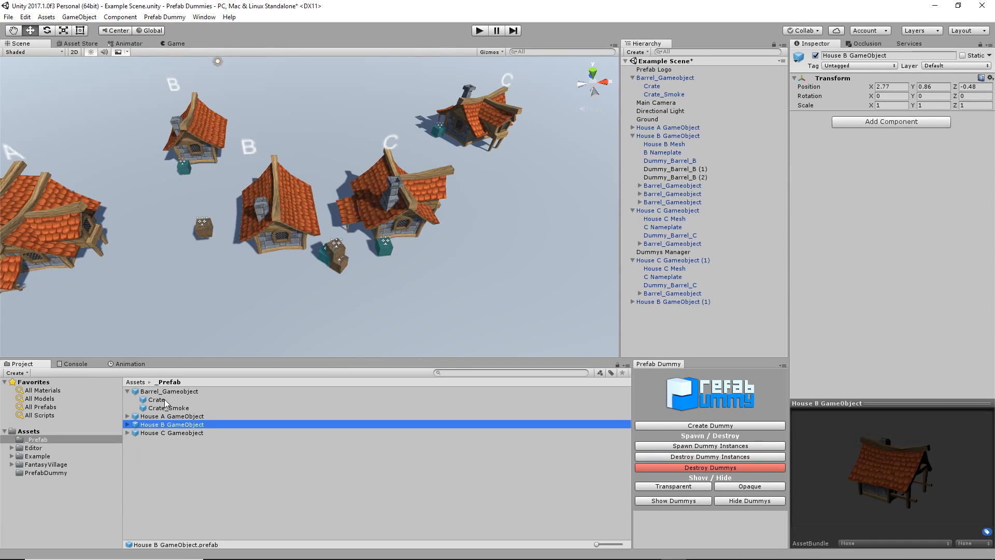
- Set the Start Color of Crate_Smoke in the Barrel_Gameobject prefab to yellow, hex FBFF00FF
{"action": "left_click", "coordinate": [178, 392]}
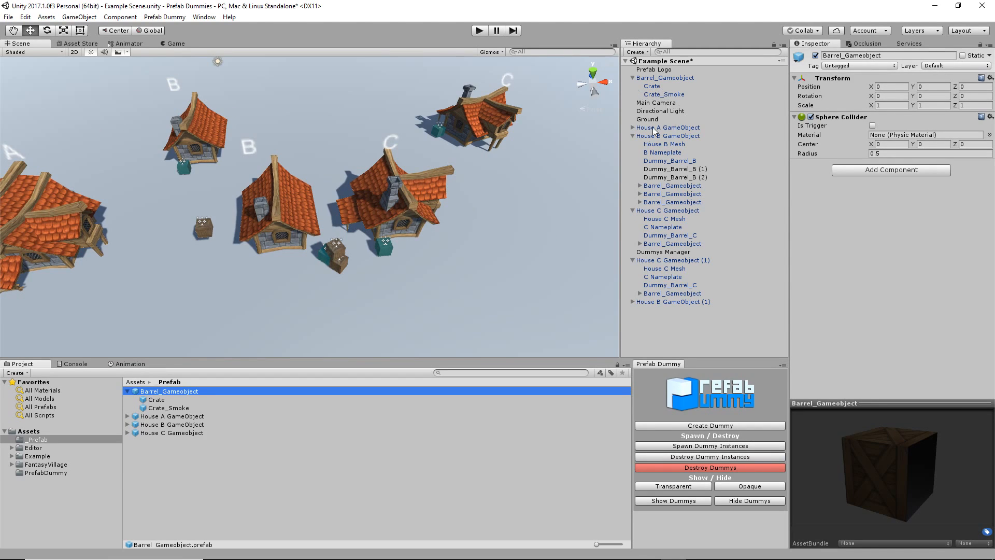
{"action": "left_click", "coordinate": [157, 399]}
{"action": "left_click", "coordinate": [158, 408]}
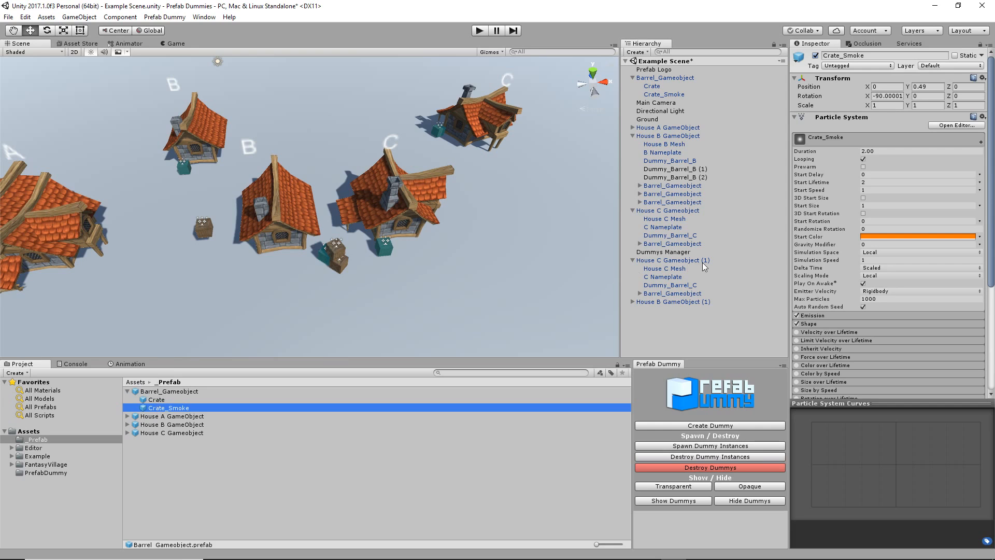
{"action": "left_click", "coordinate": [872, 237]}
{"action": "left_click", "coordinate": [948, 303]}
{"action": "left_click", "coordinate": [971, 309]}
{"action": "left_click_drag", "start_coordinate": [972, 322], "coordinate": [976, 341]}
{"action": "left_click_drag", "start_coordinate": [951, 300], "coordinate": [967, 263]}
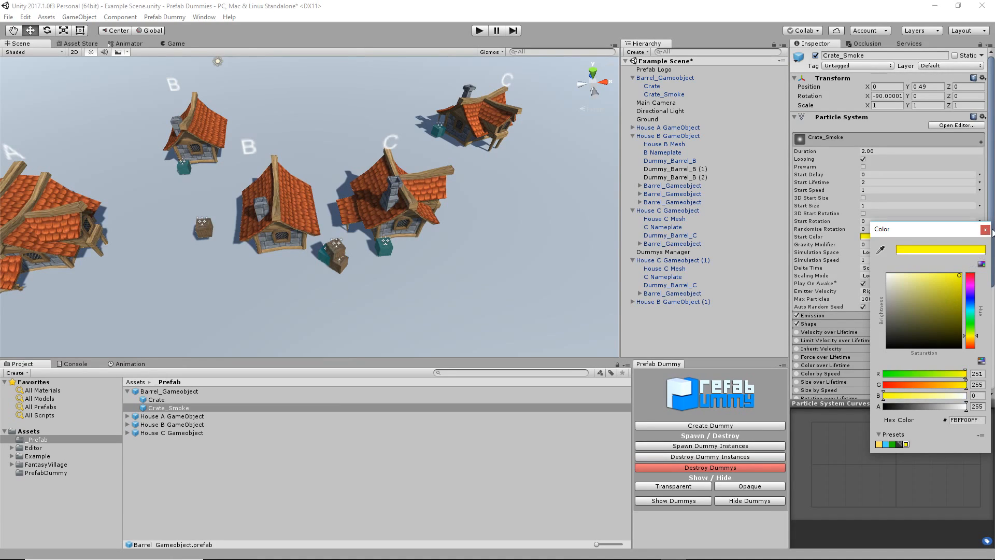
{"action": "left_click", "coordinate": [986, 229]}
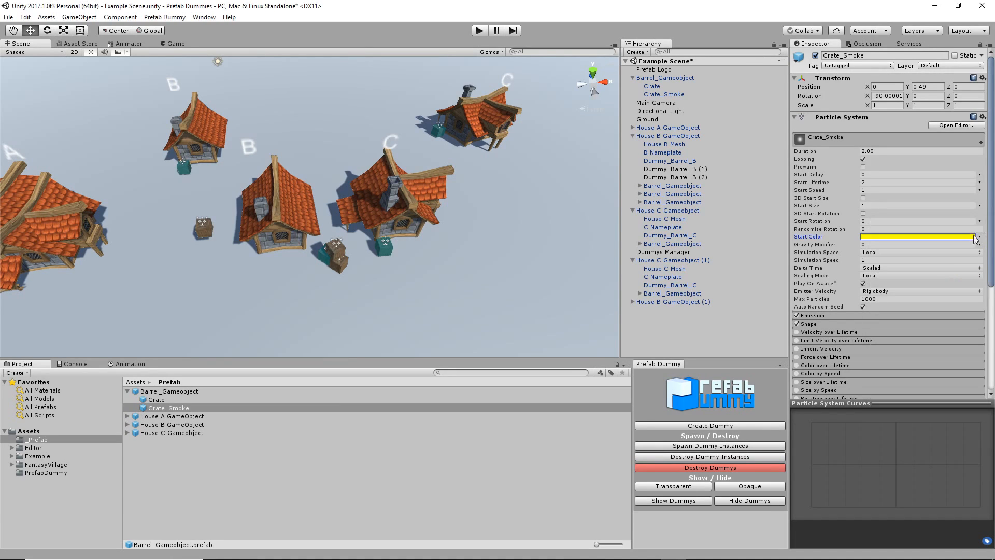
- Destroy and respawn the dummy instances, and run the scene briefly to check the barrels' smoke color
{"action": "left_click", "coordinate": [689, 458]}
{"action": "left_click", "coordinate": [693, 445]}
{"action": "left_click", "coordinate": [481, 30]}
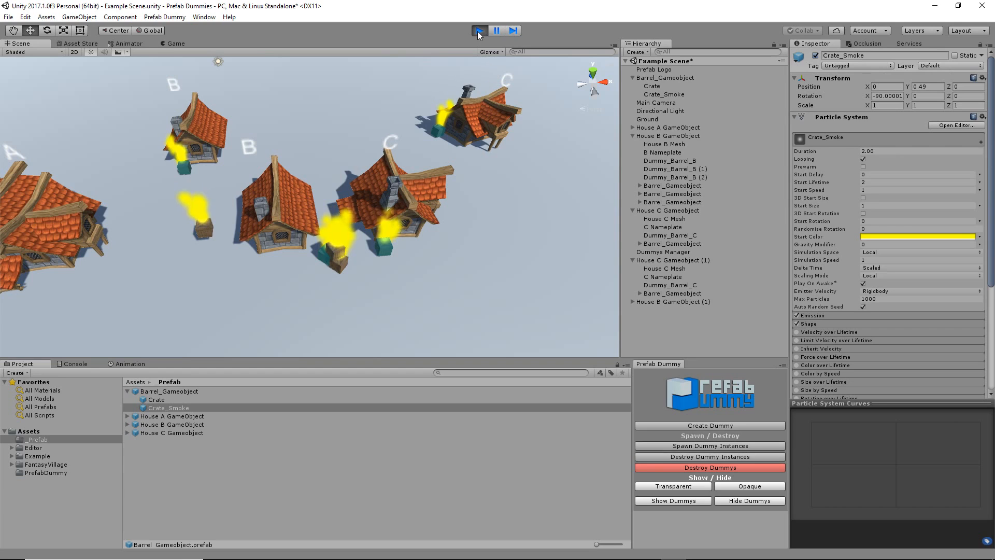
{"action": "left_click", "coordinate": [479, 31]}
{"action": "scroll", "coordinate": [426, 150], "scroll_direction": "down", "scroll_amount": 3}
{"action": "middle_click_drag", "start_coordinate": [416, 165], "coordinate": [465, 175]}
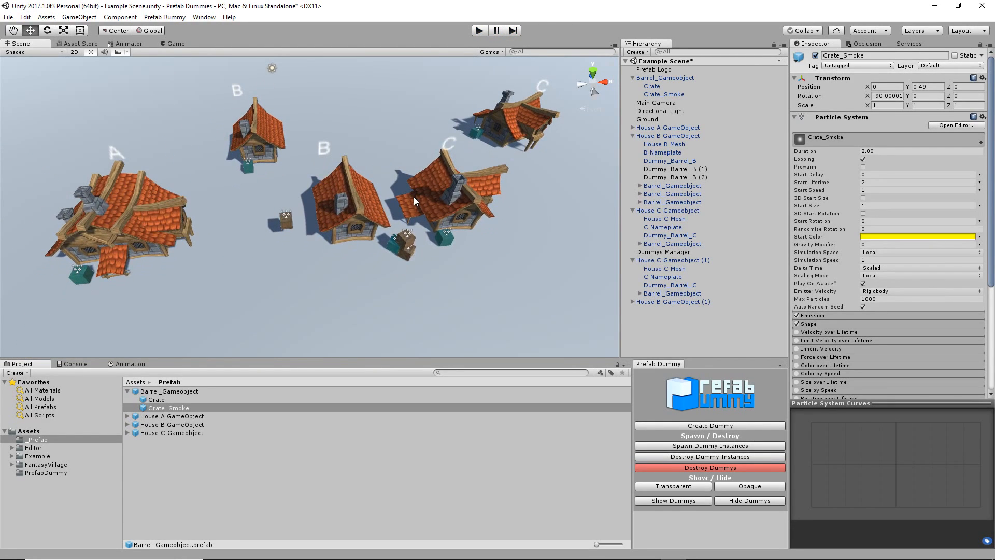
- Destroy the dummy instances and select Dummy_Barrel_B (1) beside House B
{"action": "left_click_drag", "start_coordinate": [378, 220], "coordinate": [399, 209], "text": "alt"}
{"action": "middle_click_drag", "start_coordinate": [399, 209], "coordinate": [340, 217]}
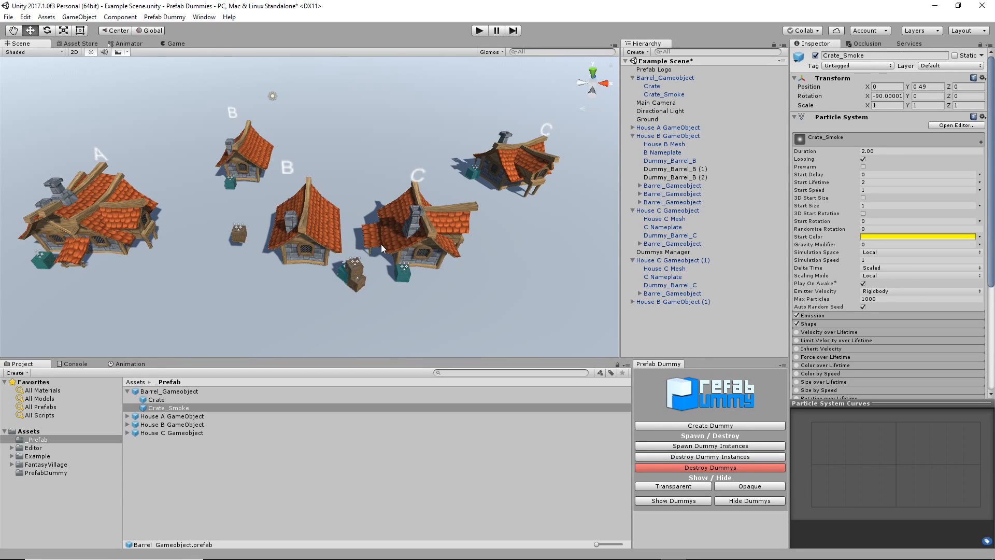
{"action": "left_click", "coordinate": [340, 279]}
{"action": "scroll", "coordinate": [341, 278], "scroll_direction": "up", "scroll_amount": 2}
{"action": "scroll", "coordinate": [340, 276], "scroll_direction": "up", "scroll_amount": 5}
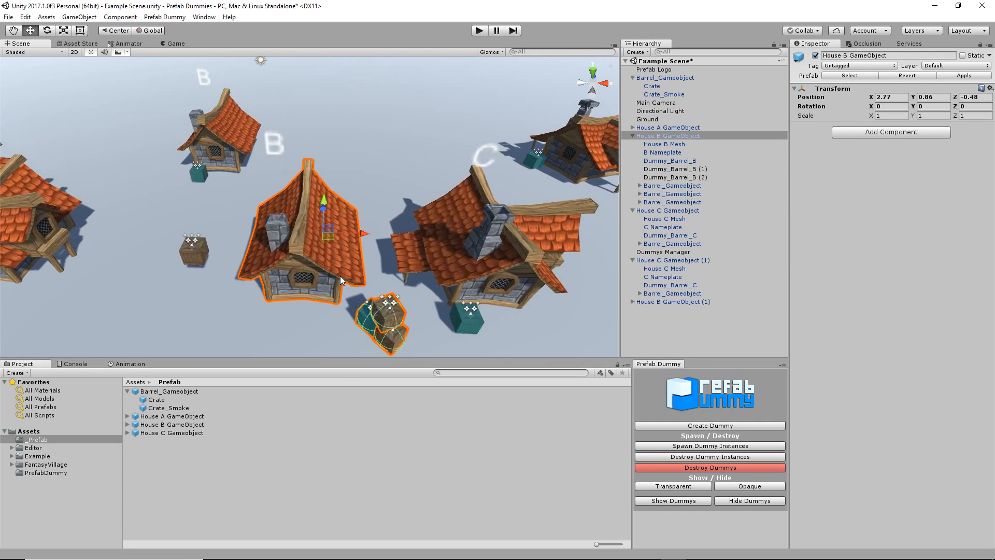
{"action": "middle_click_drag", "start_coordinate": [340, 276], "coordinate": [375, 171]}
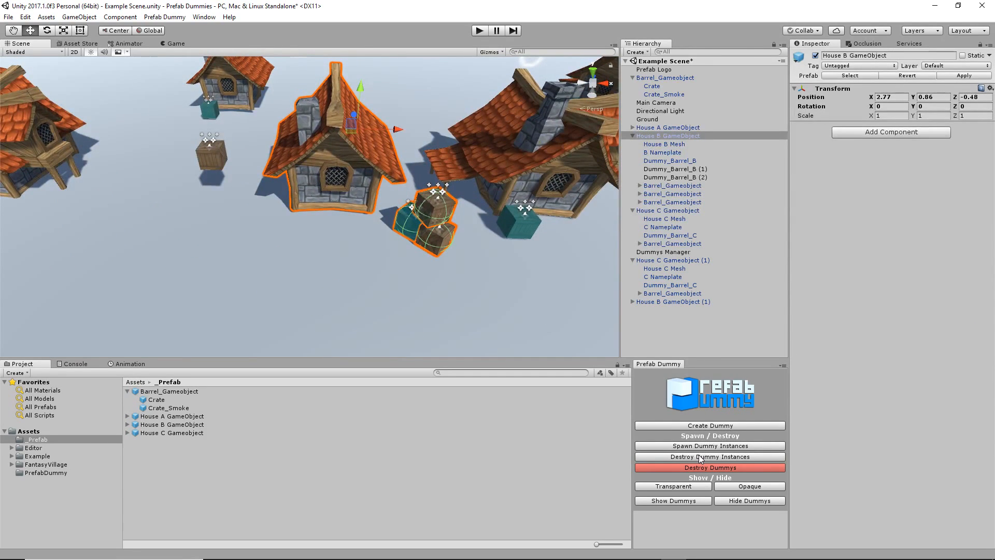
{"action": "left_click", "coordinate": [712, 457]}
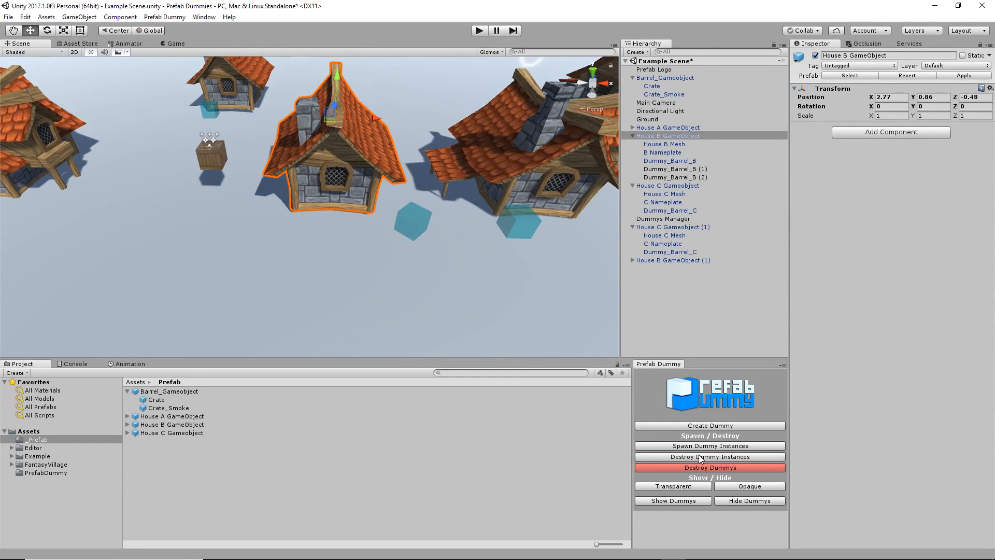
{"action": "left_click", "coordinate": [406, 225]}
{"action": "double_click", "coordinate": [687, 172]}
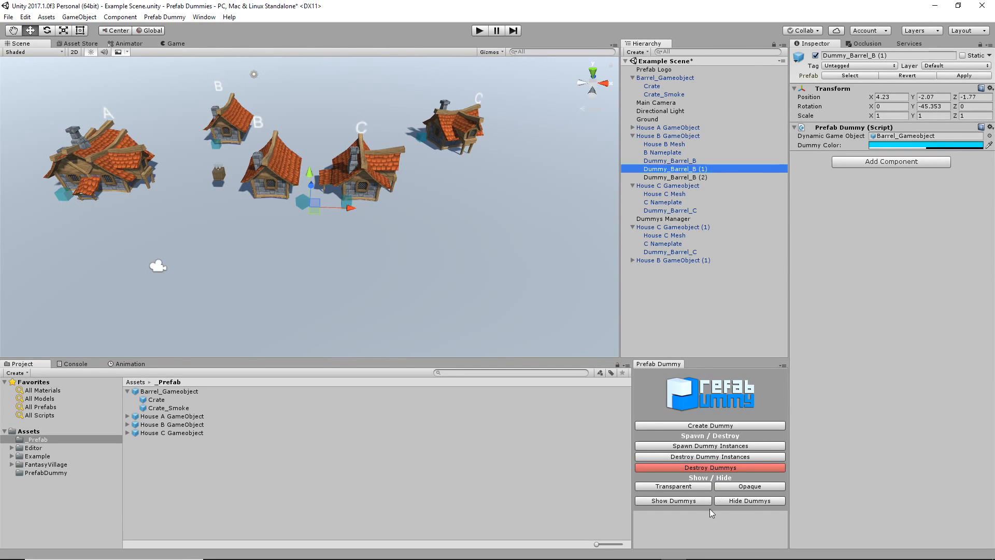
- Hide and show all dummies, and inspect the three Dummy_Barrel_B placeholders of House B
{"action": "left_click", "coordinate": [742, 501]}
{"action": "left_click", "coordinate": [691, 501]}
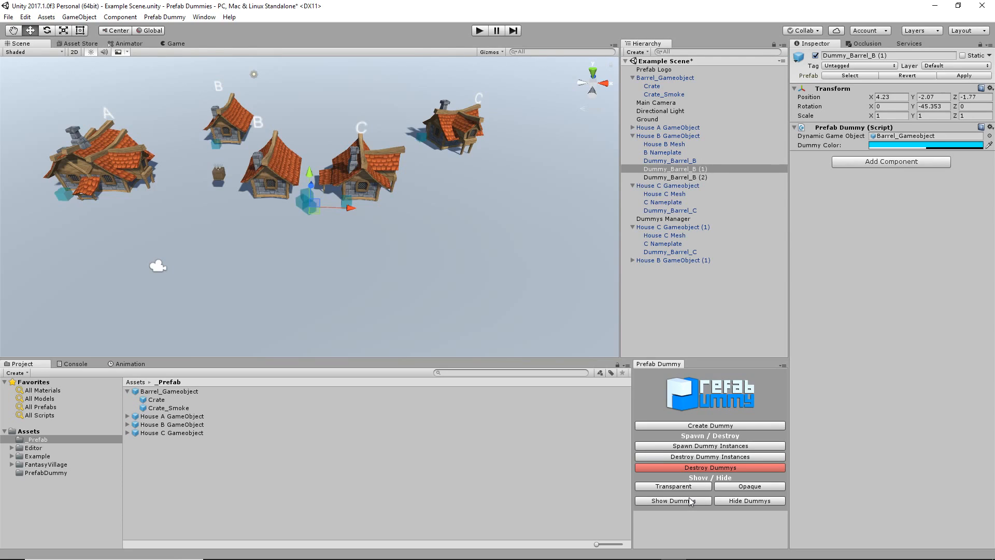
{"action": "scroll", "coordinate": [358, 258], "scroll_direction": "up", "scroll_amount": 8}
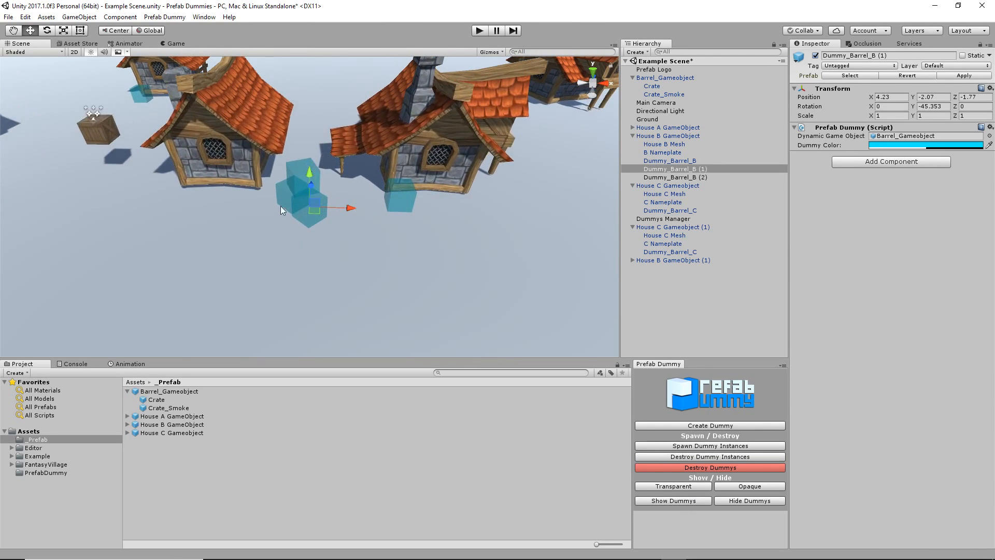
{"action": "left_click", "coordinate": [685, 160]}
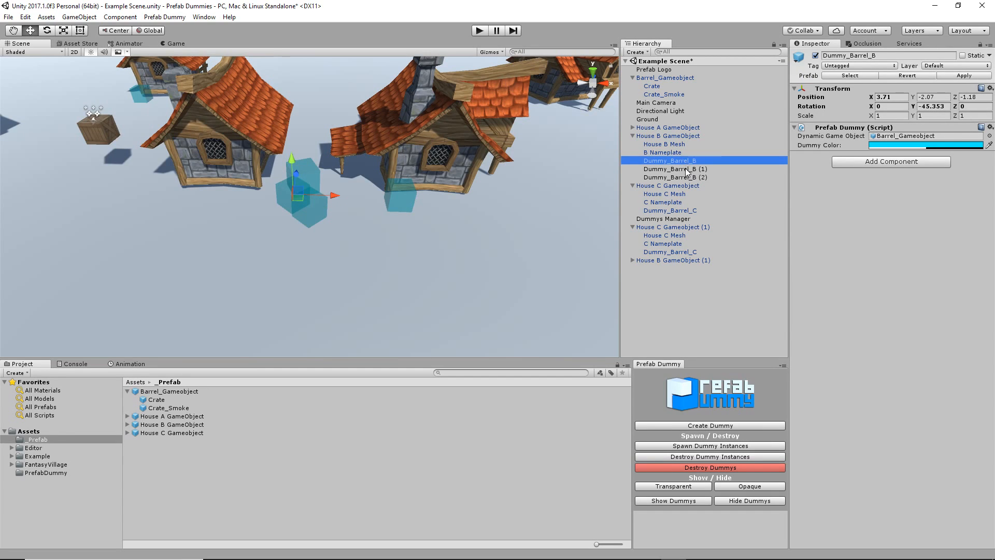
{"action": "left_click", "coordinate": [686, 169], "text": "shift"}
{"action": "left_click", "coordinate": [686, 178], "text": "shift"}
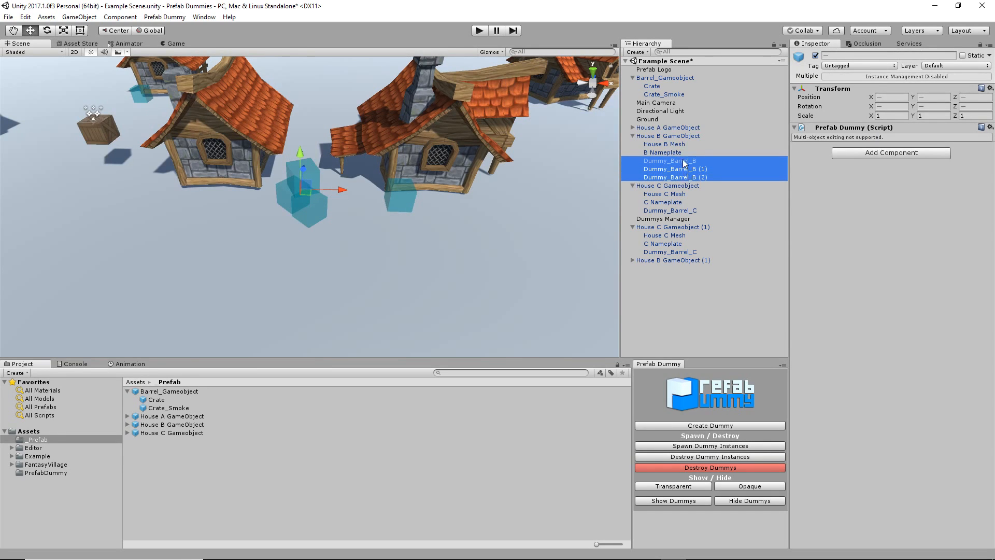
{"action": "left_click", "coordinate": [671, 300]}
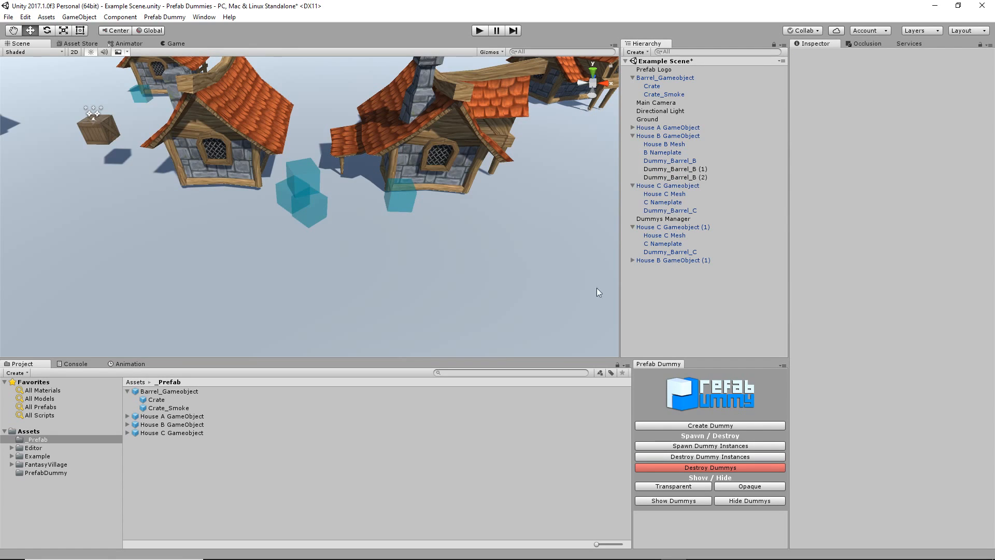
- Create a folder named Dummies in the Assets folder
{"action": "right_click", "coordinate": [29, 431]}
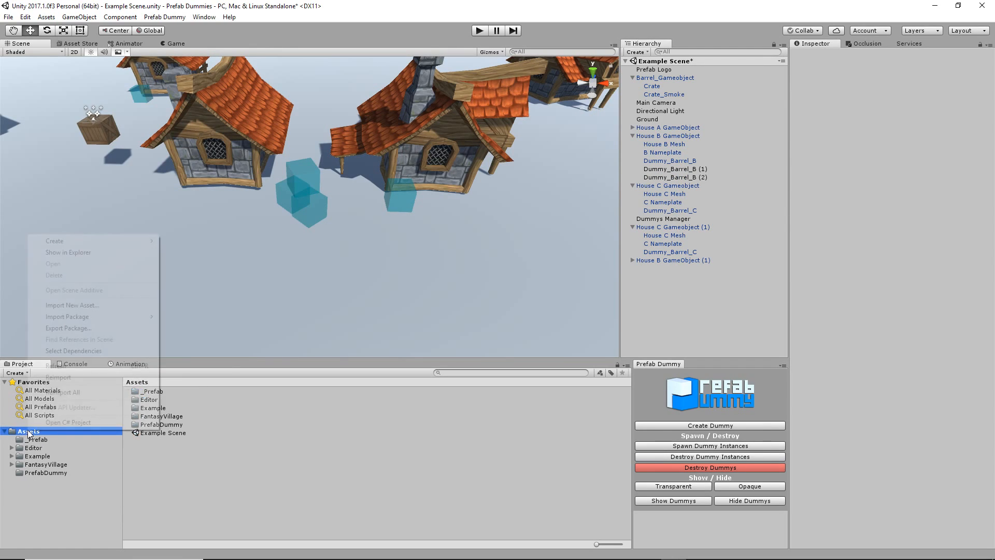
{"action": "mouse_move", "coordinate": [100, 244]}
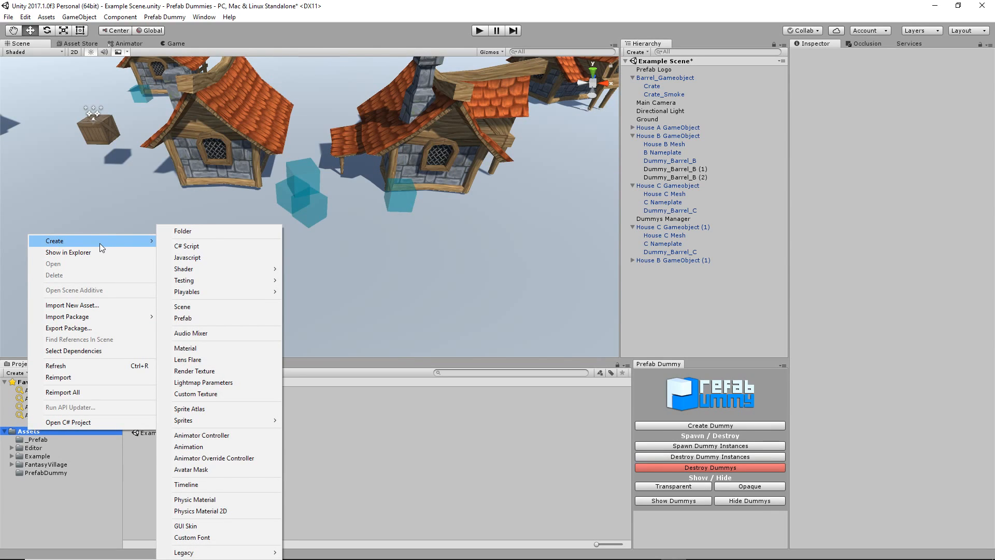
{"action": "left_click", "coordinate": [181, 231]}
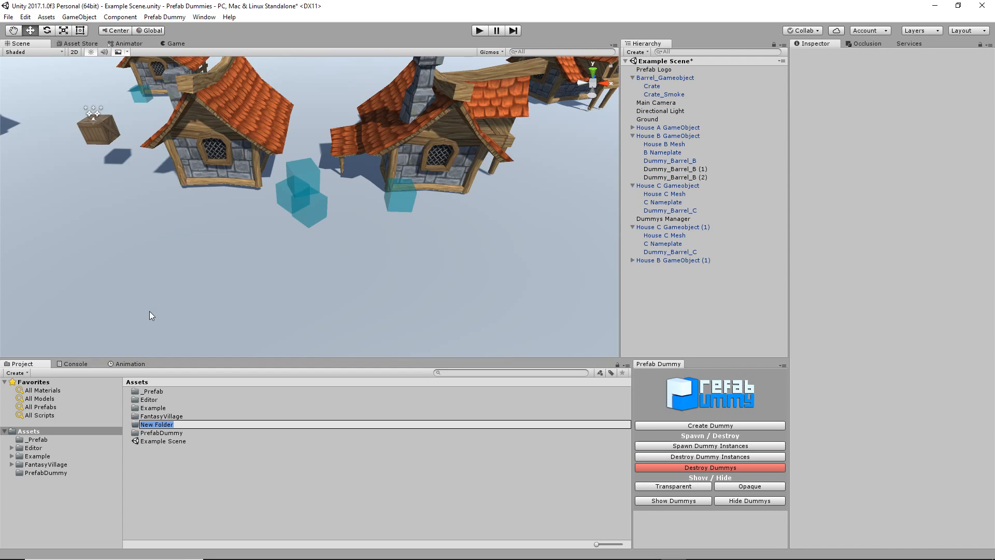
{"action": "type", "text": "Dummies"}
{"action": "key", "text": "Return"}
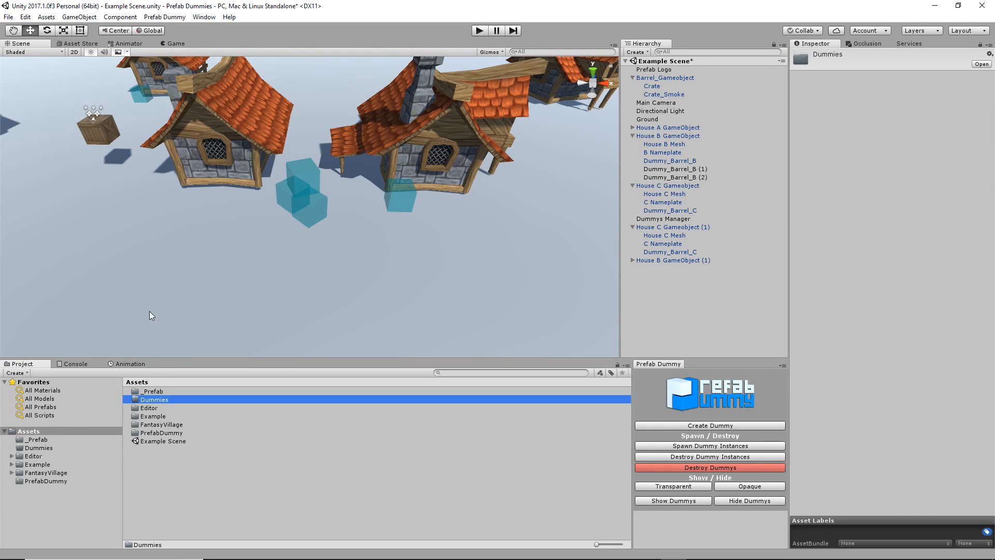
- Save House C's Dummy_Barrel_C as a prefab in the Dummies folder and place a copy on the open ground in front of the houses
{"action": "left_click", "coordinate": [397, 194]}
{"action": "left_click", "coordinate": [397, 196]}
{"action": "left_click_drag", "start_coordinate": [674, 214], "coordinate": [36, 447]}
{"action": "left_click_drag", "start_coordinate": [180, 390], "coordinate": [153, 272]}
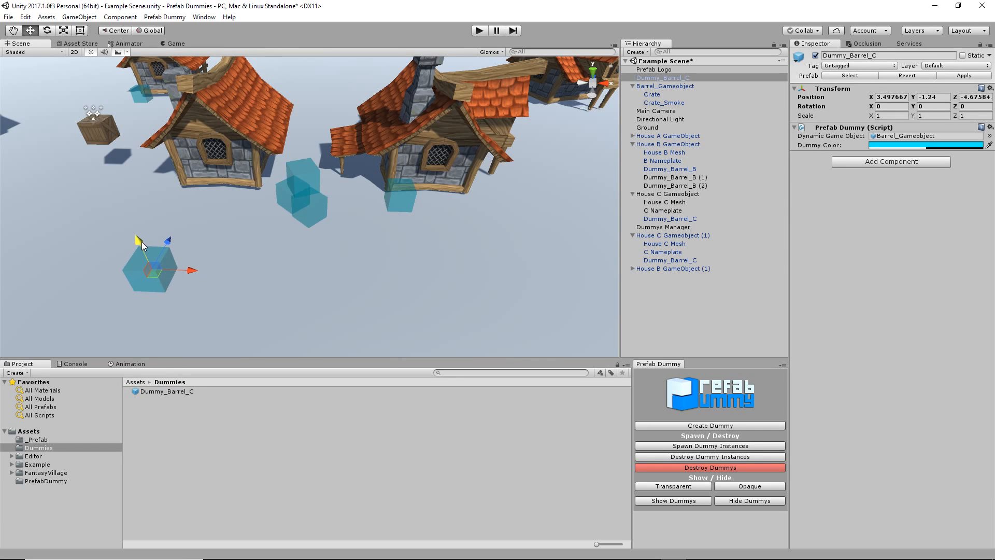
- Spawn the dummy instances, and bring up the confirmation for destroying all dummies and cancel it
{"action": "left_click", "coordinate": [736, 446]}
{"action": "middle_click_drag", "start_coordinate": [267, 275], "coordinate": [296, 285]}
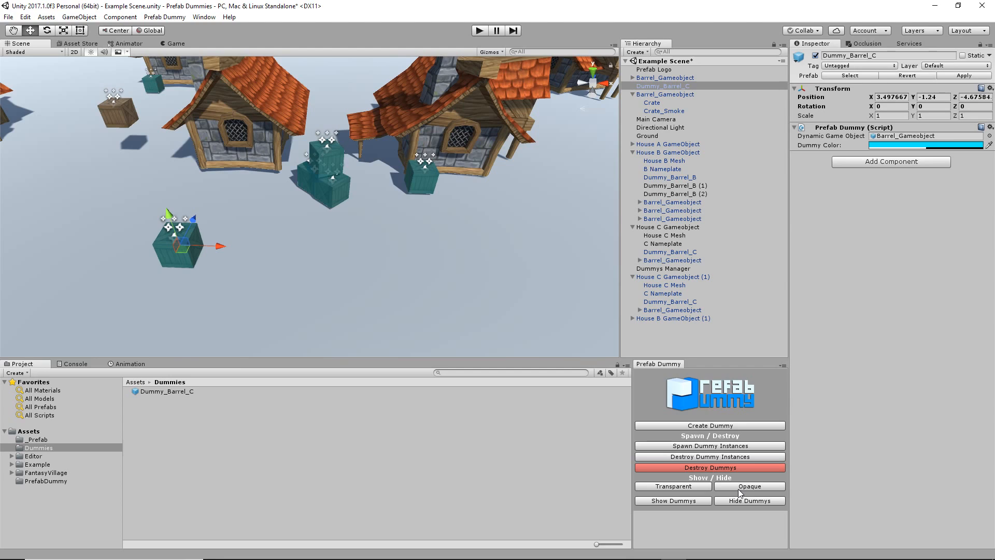
{"action": "left_click", "coordinate": [740, 468]}
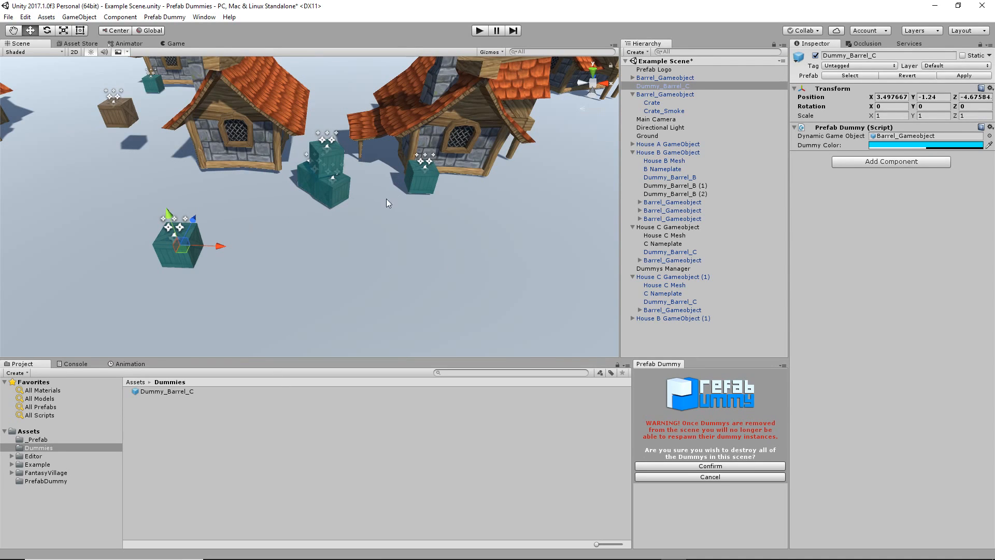
{"action": "left_click", "coordinate": [698, 478]}
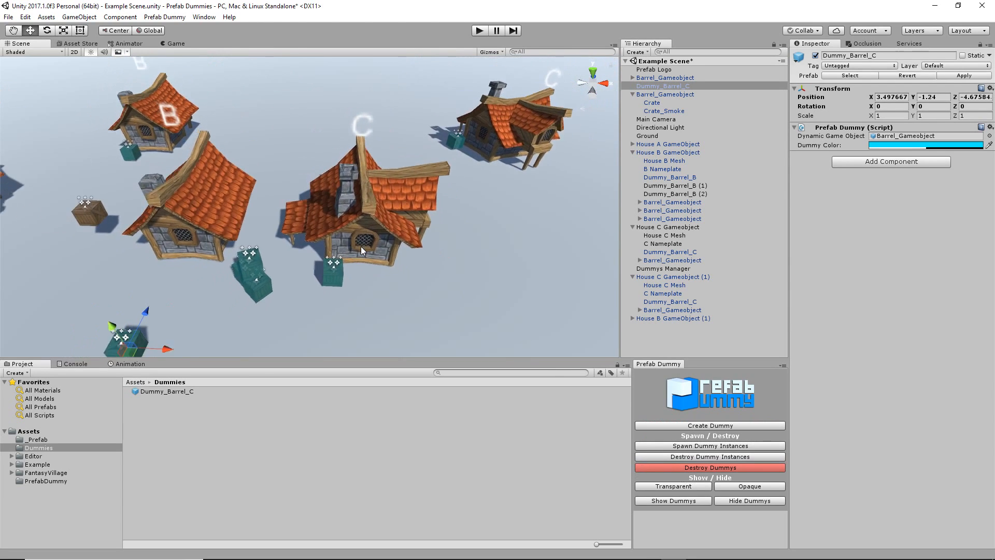
- Destroy all dummies in the scene, keeping the spawned barrels, and confirm the removal
{"action": "scroll", "coordinate": [360, 247], "scroll_direction": "down", "scroll_amount": 4}
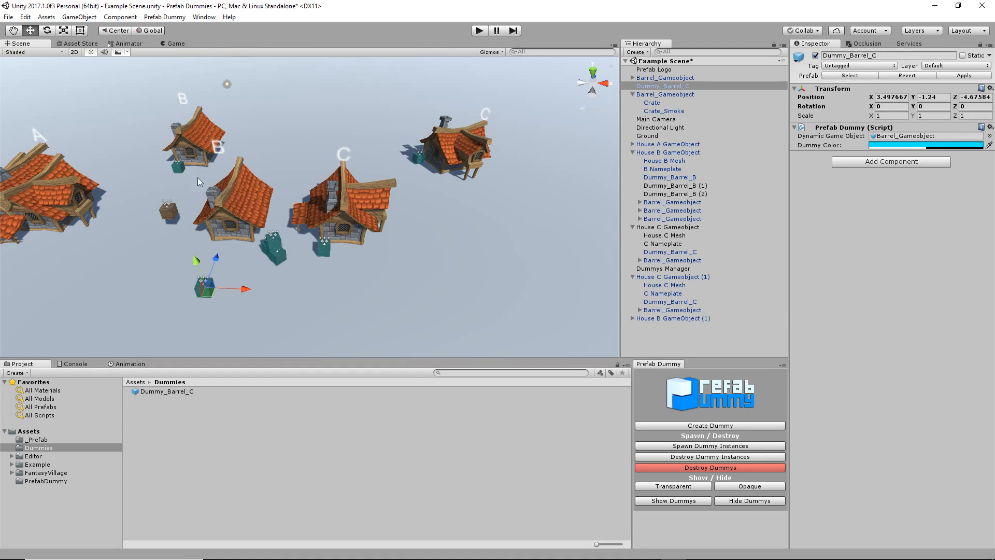
{"action": "left_click", "coordinate": [715, 467]}
{"action": "left_click", "coordinate": [711, 466]}
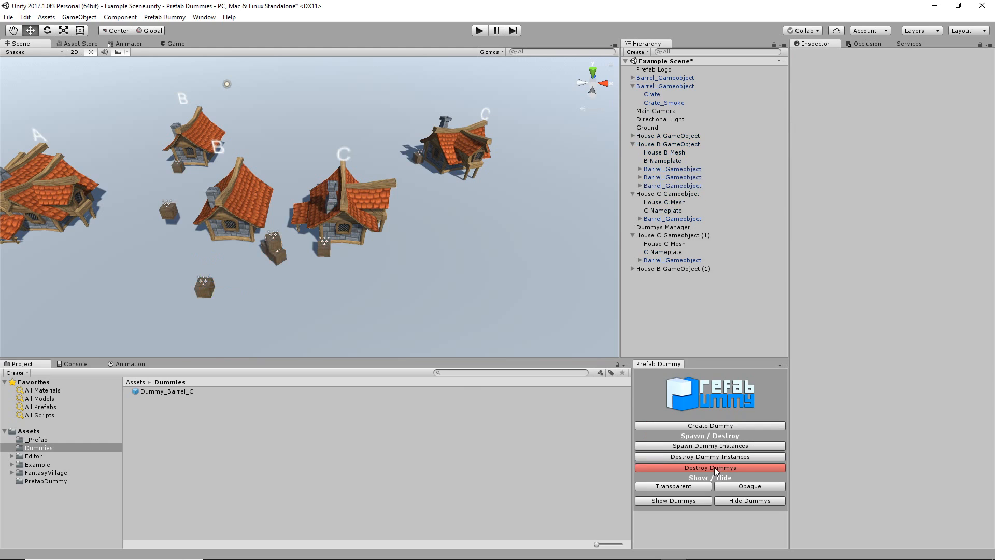
{"action": "middle_click_drag", "start_coordinate": [276, 287], "coordinate": [345, 231]}
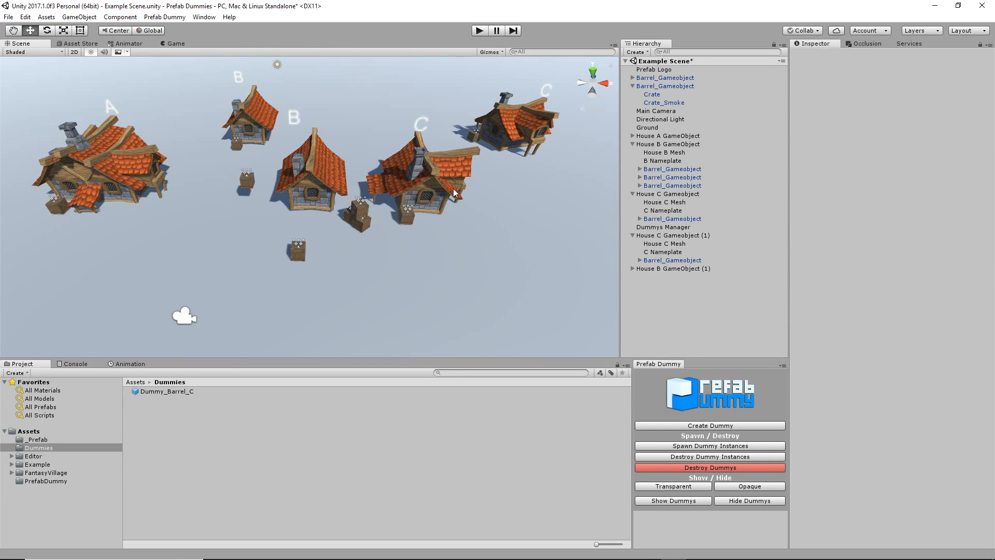
- Set the Start Color of Crate_Smoke on House C Gameobject (1)'s barrel to blue, hex 0056FFFF, and run the scene
{"action": "left_click", "coordinate": [476, 136]}
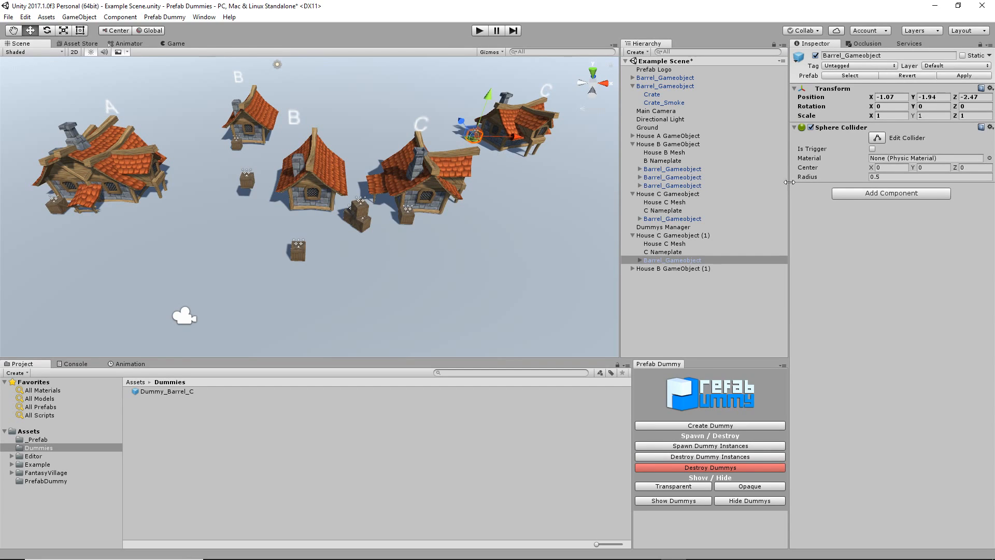
{"action": "left_click", "coordinate": [640, 259]}
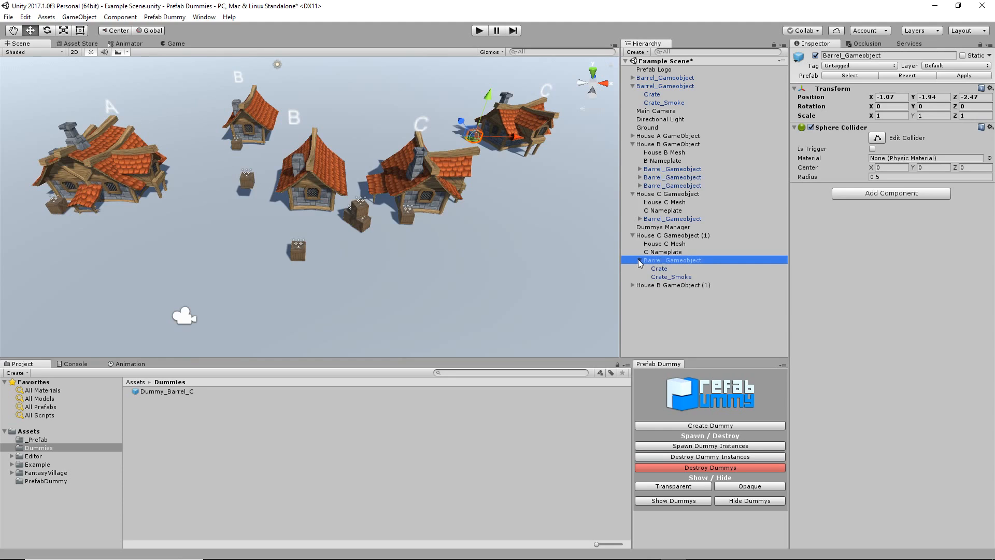
{"action": "left_click", "coordinate": [679, 277]}
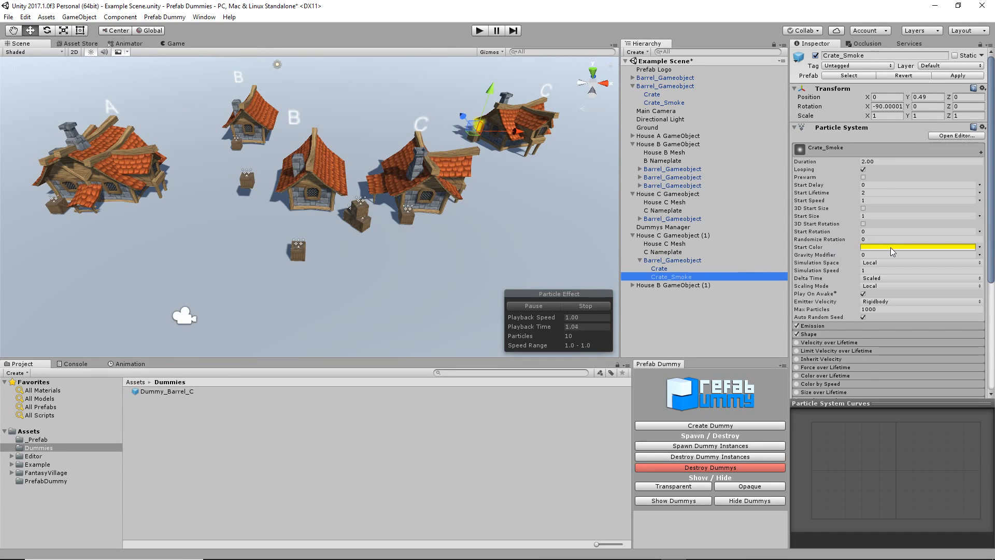
{"action": "left_click", "coordinate": [891, 248]}
{"action": "left_click", "coordinate": [971, 305]}
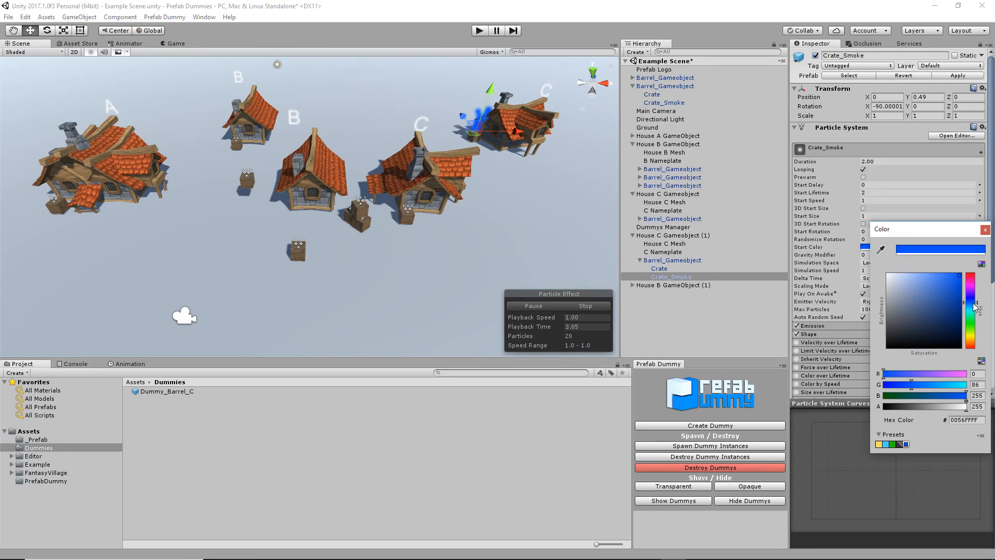
{"action": "left_click", "coordinate": [985, 229]}
{"action": "left_click", "coordinate": [480, 30]}
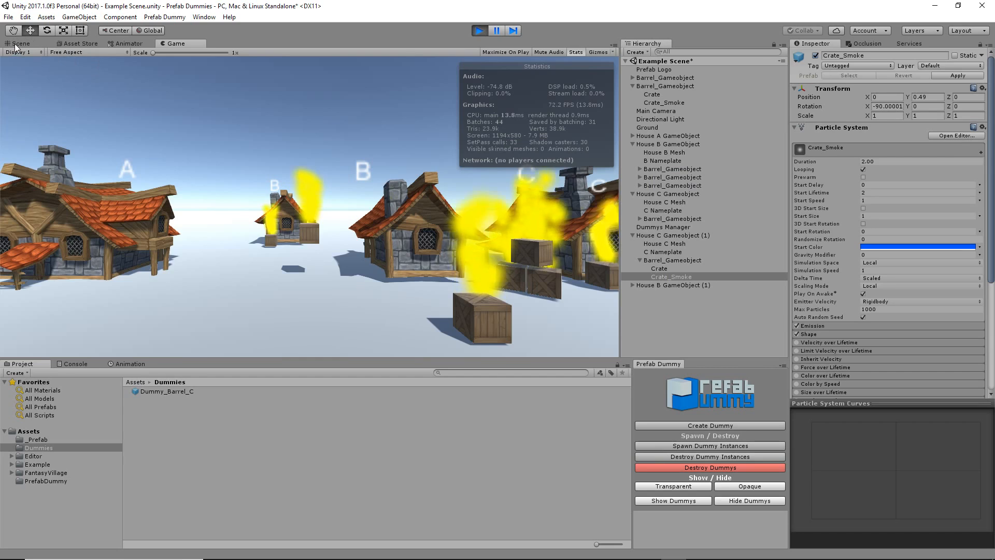
- Check the smoke in the Scene view, stop the run, and undo the blue smoke colour and the removal of the dummies
{"action": "left_click", "coordinate": [16, 44]}
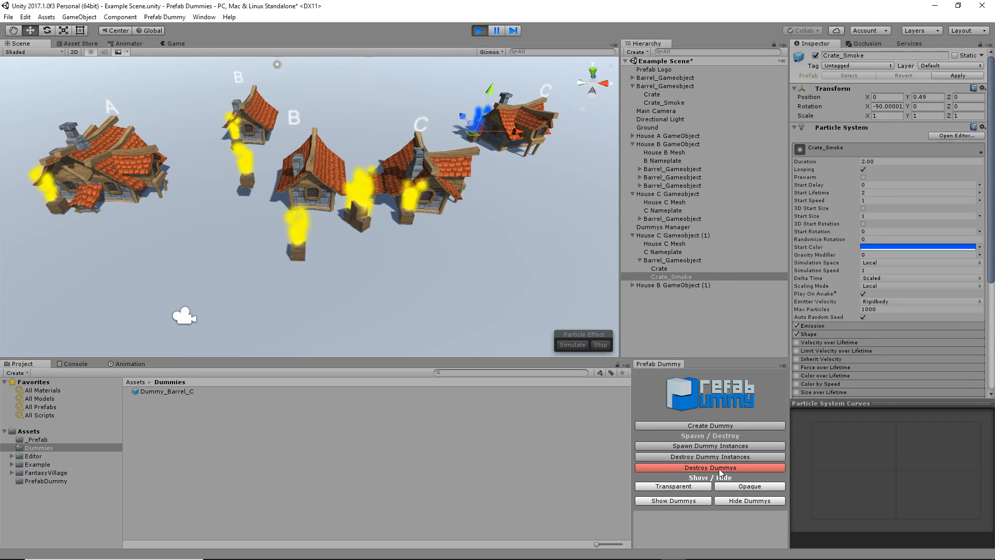
{"action": "left_click", "coordinate": [480, 31]}
{"action": "middle_click_drag", "start_coordinate": [469, 202], "coordinate": [440, 210]}
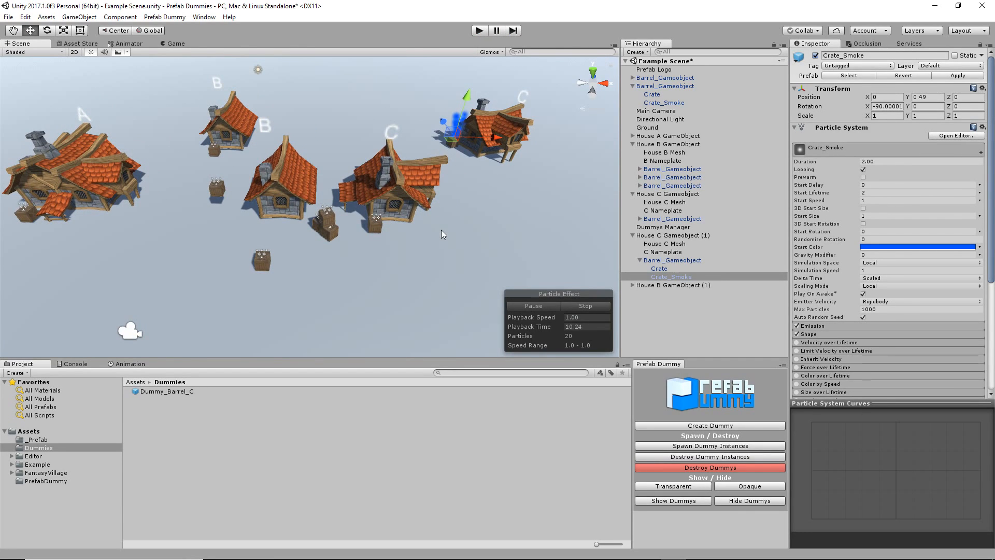
{"action": "key", "text": "ctrl+z"}
{"action": "key", "text": "ctrl+z"}
{"action": "key", "text": "ctrl+z"}
{"action": "key", "text": "ctrl+z"}
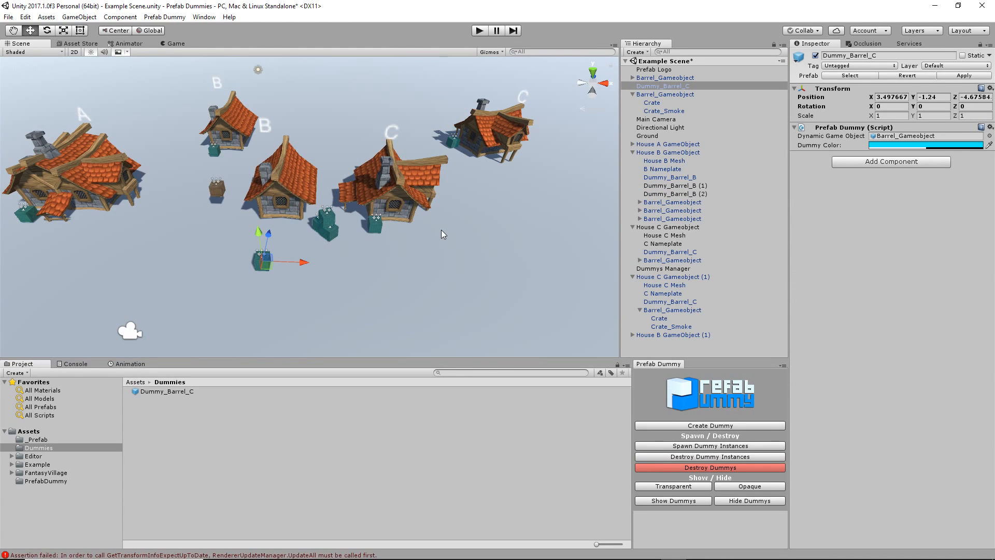
- Move House C Gameobject's Dummy_Barrel_C along the X axis to about X 1.11, away from its spawned barrel
{"action": "left_click", "coordinate": [441, 231]}
{"action": "left_click", "coordinate": [327, 231]}
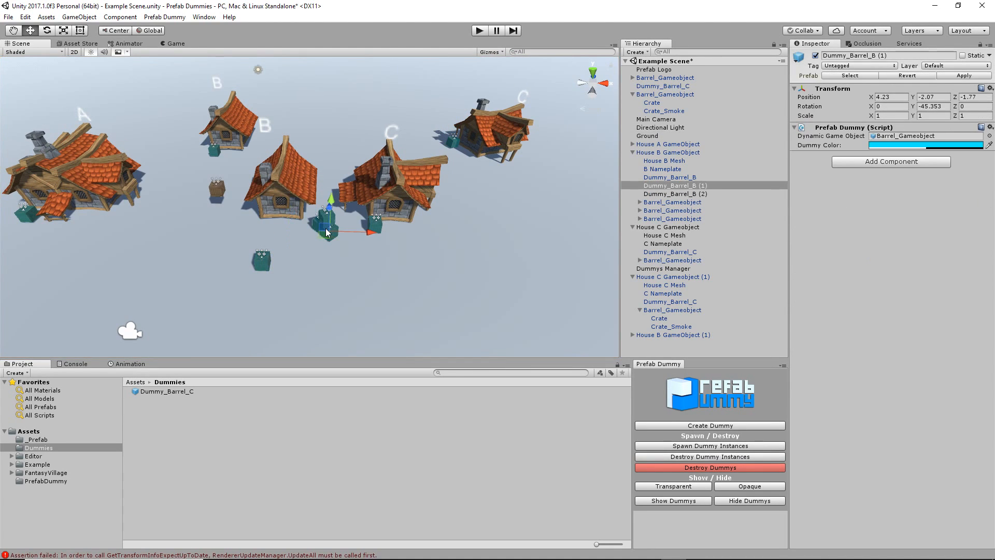
{"action": "left_click", "coordinate": [415, 237]}
{"action": "left_click", "coordinate": [378, 231]}
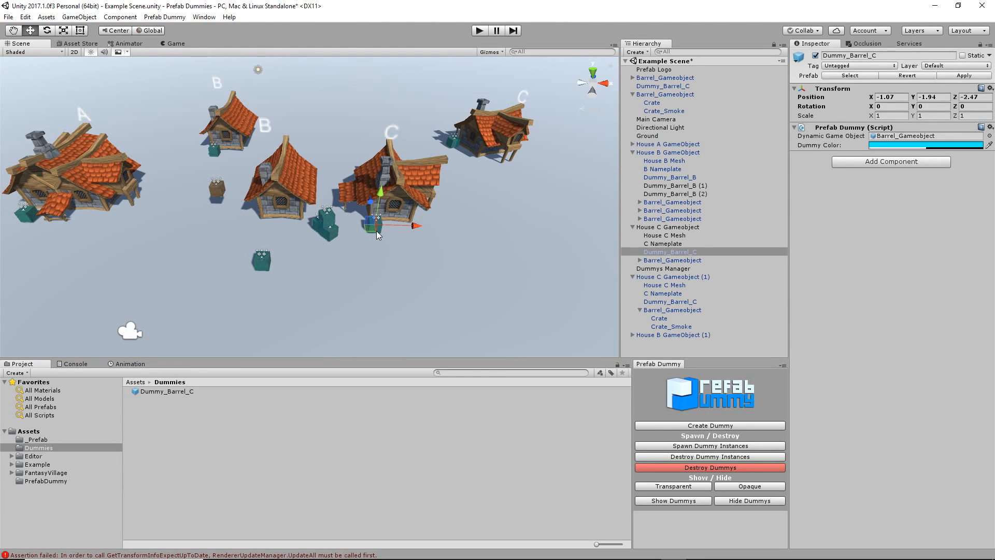
{"action": "left_click_drag", "start_coordinate": [418, 226], "coordinate": [454, 227]}
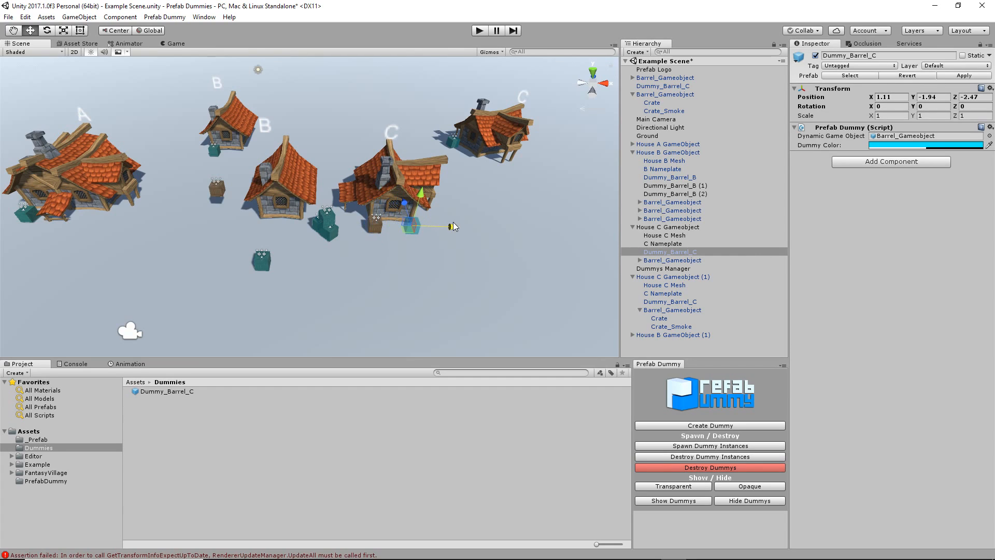
- Spawn the dummy instances again, run the scene to check the smoke in the Scene view, and stop it
{"action": "left_click", "coordinate": [724, 446]}
{"action": "left_click", "coordinate": [480, 31]}
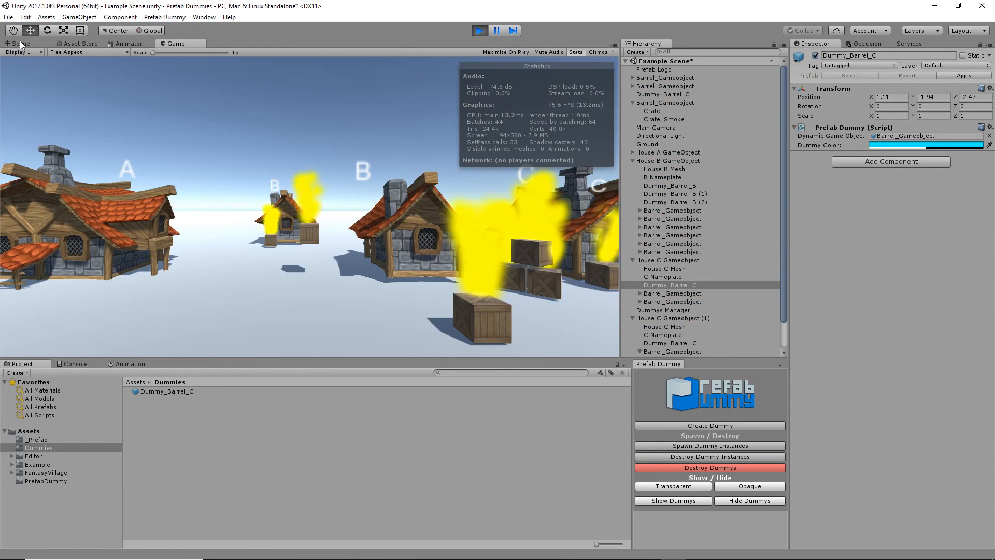
{"action": "left_click", "coordinate": [20, 43]}
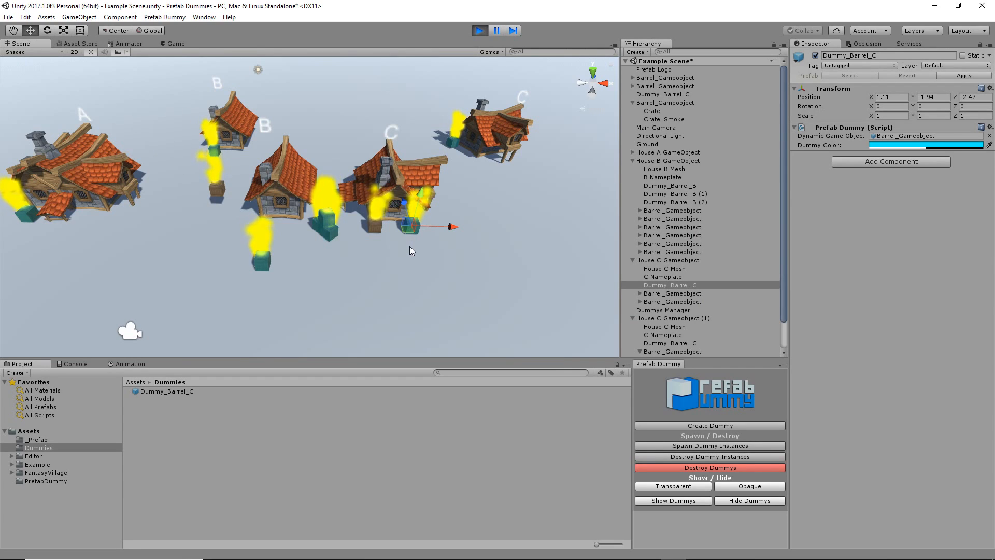
{"action": "left_click", "coordinate": [480, 32]}
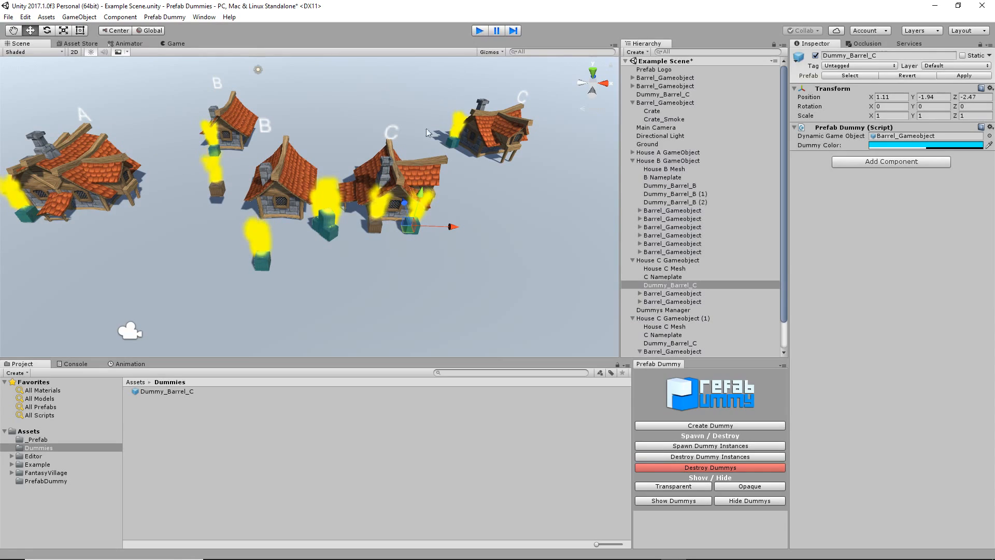
- Move House C Gameobject (1)'s Dummy_Barrel_C away from its barrel to about X -6.14, Z -0.66
{"action": "left_click", "coordinate": [457, 145]}
{"action": "left_click", "coordinate": [456, 146]}
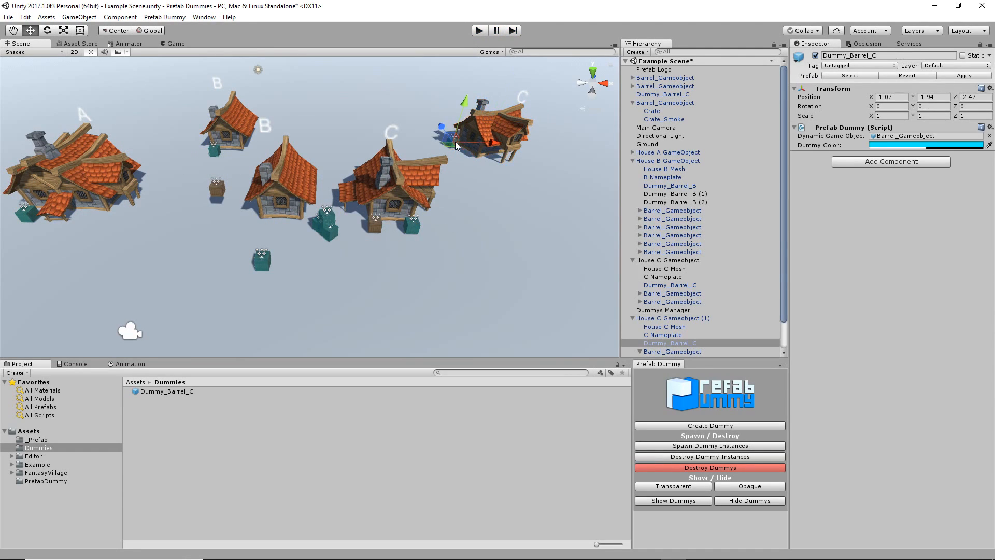
{"action": "left_click_drag", "start_coordinate": [442, 127], "coordinate": [417, 103]}
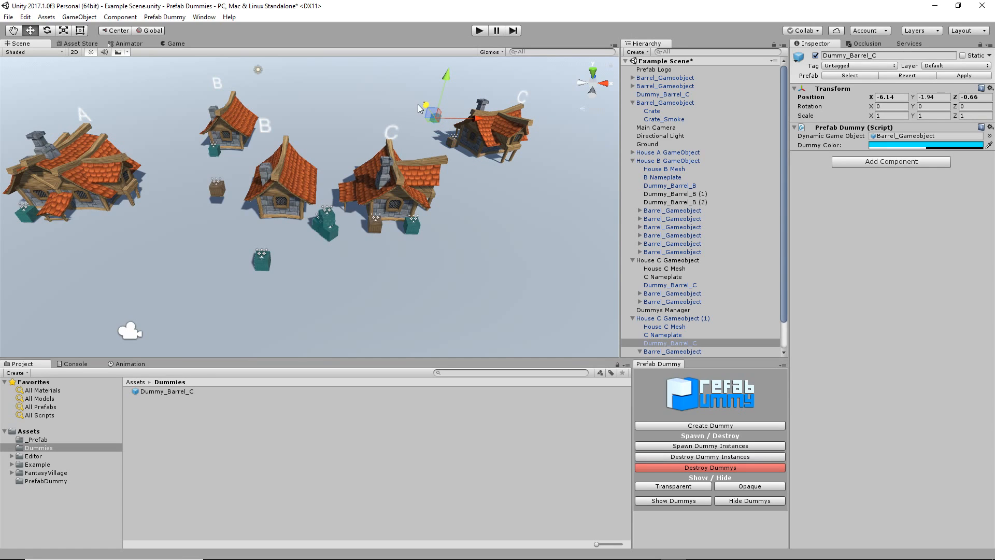
- Select House C Gameobject (1)'s barrel, and bring up the confirmation for destroying all dummies and cancel it
{"action": "left_click", "coordinate": [450, 147]}
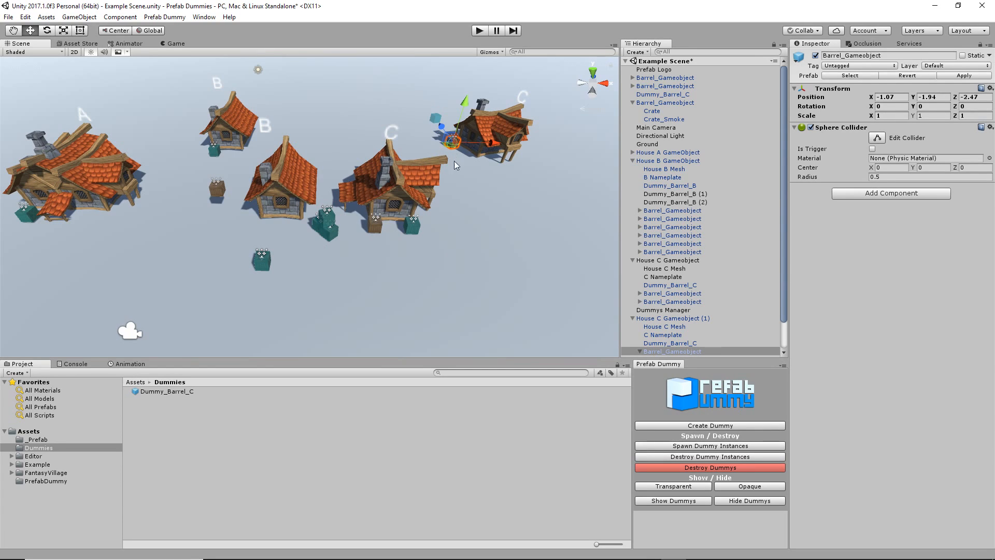
{"action": "left_click", "coordinate": [736, 468]}
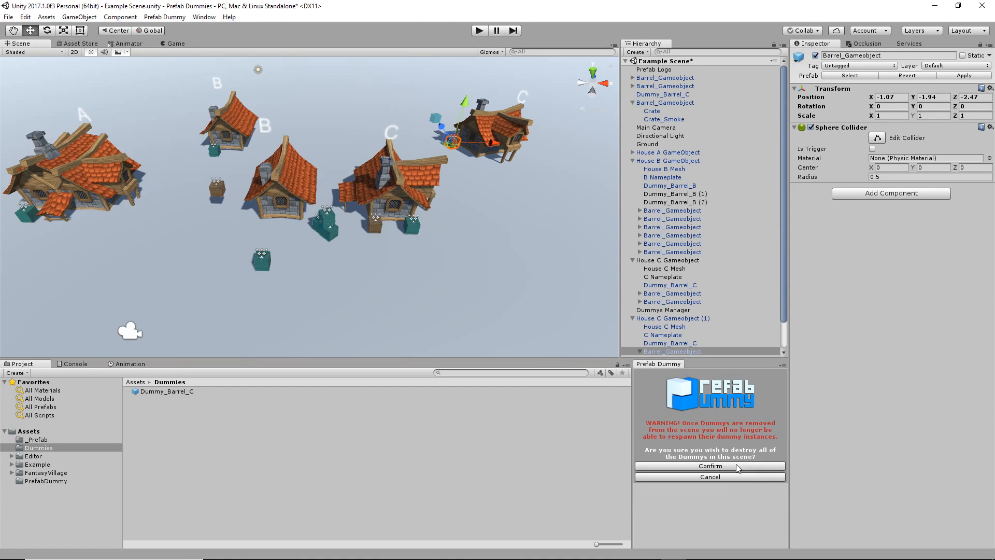
{"action": "left_click", "coordinate": [730, 477]}
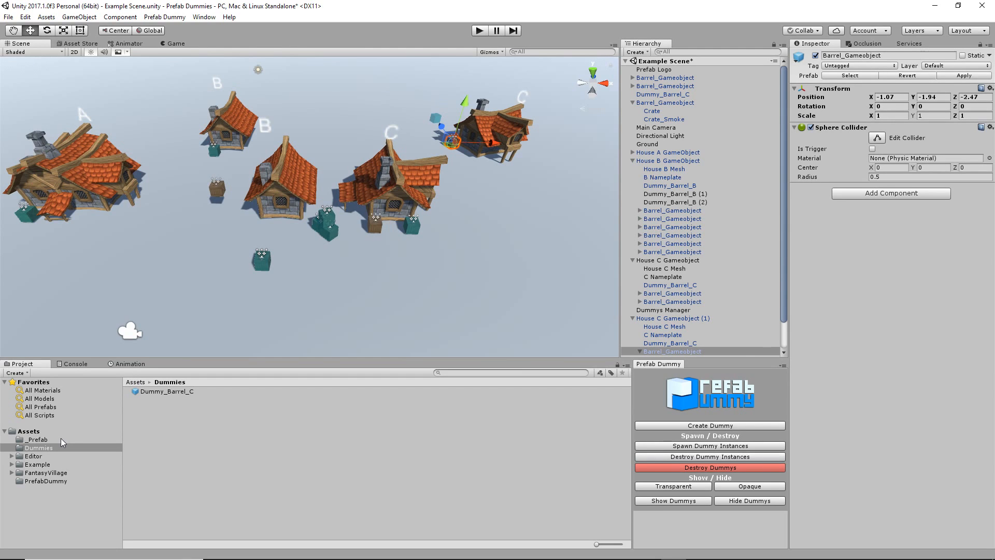
- Examine the Prefab Dummy logo beyond the houses up close in the Scene view
{"action": "middle_click_drag", "start_coordinate": [312, 198], "coordinate": [319, 222]}
{"action": "middle_click_drag", "start_coordinate": [454, 218], "coordinate": [290, 217]}
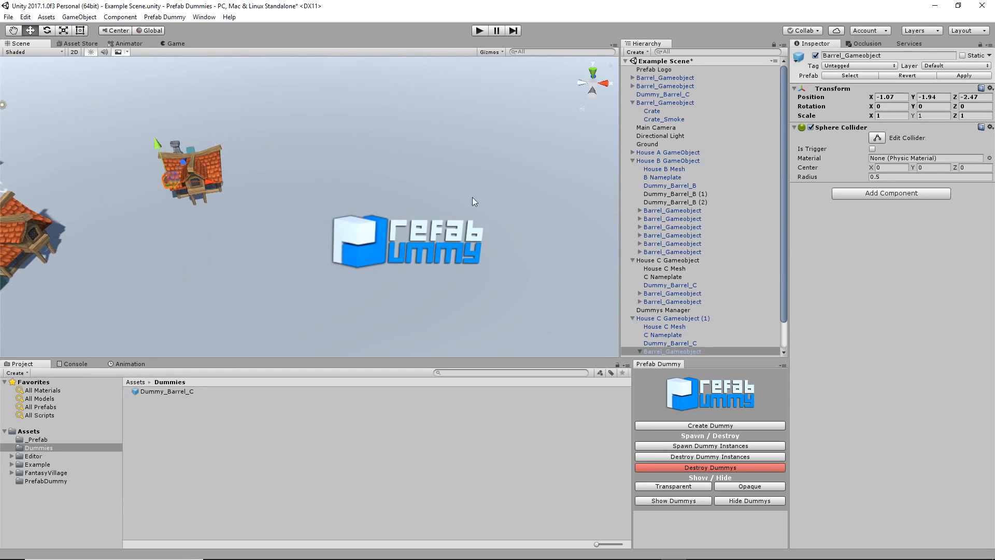
{"action": "middle_click_drag", "start_coordinate": [501, 219], "coordinate": [405, 153]}
{"action": "scroll", "coordinate": [390, 175], "scroll_direction": "up", "scroll_amount": 6}
{"action": "middle_click_drag", "start_coordinate": [347, 148], "coordinate": [360, 218]}
{"action": "scroll", "coordinate": [364, 206], "scroll_direction": "up", "scroll_amount": 6}
{"action": "right_click_drag", "start_coordinate": [356, 230], "coordinate": [356, 213]}
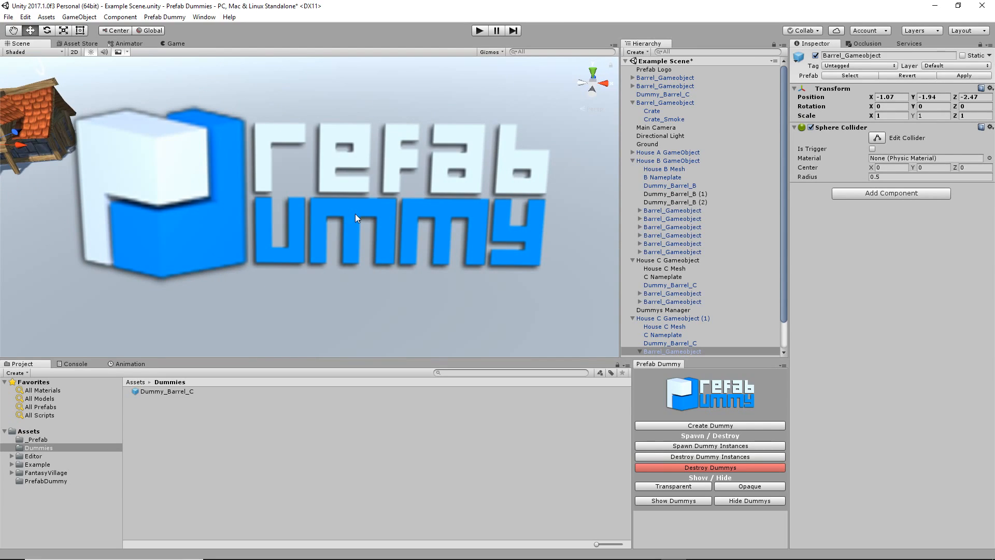